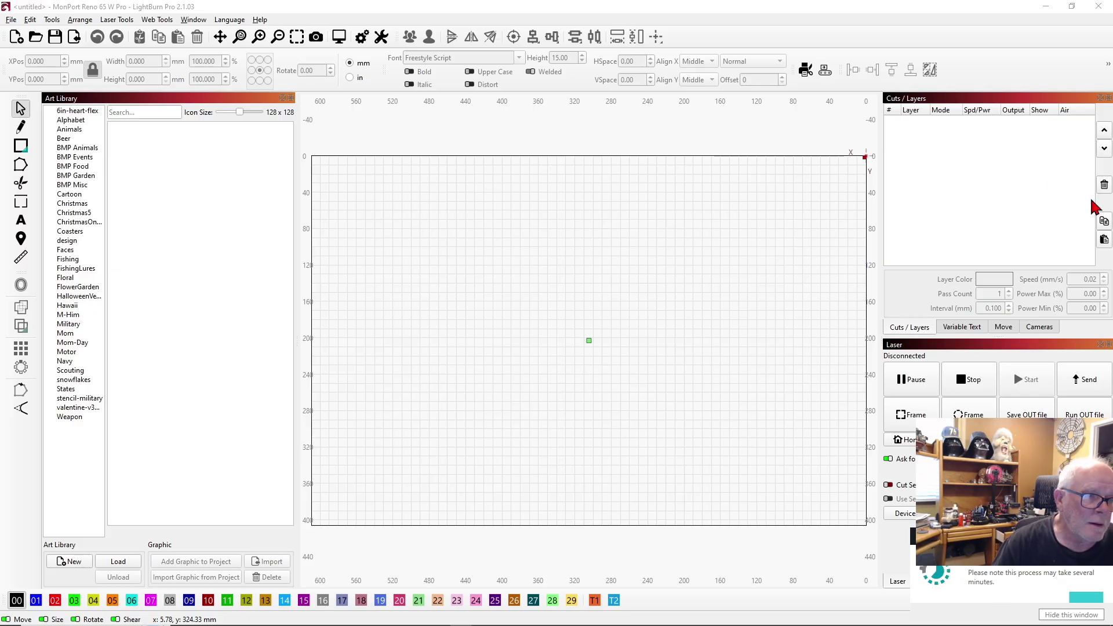
Browse the Art Library collections, including Christmas, design, FlowerGarden, Military, stencil-military and Weapon, to examine their artwork.
{"action": "left_click", "coordinate": [73, 166]}
{"action": "left_click", "coordinate": [73, 195]}
{"action": "left_click", "coordinate": [73, 203]}
{"action": "left_click", "coordinate": [73, 213]}
{"action": "left_click", "coordinate": [73, 222]}
{"action": "left_click", "coordinate": [69, 241]}
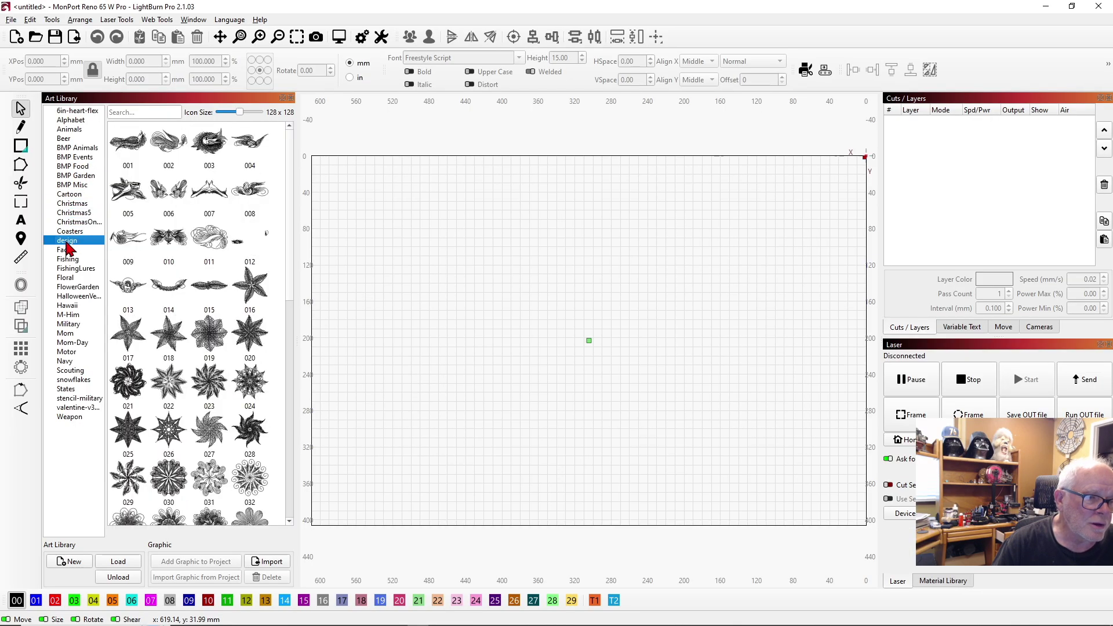
{"action": "left_click", "coordinate": [70, 269]}
{"action": "left_click", "coordinate": [70, 287]}
{"action": "left_click", "coordinate": [69, 314]}
{"action": "left_click", "coordinate": [68, 323]}
{"action": "left_click", "coordinate": [68, 333]}
{"action": "left_click", "coordinate": [68, 343]}
{"action": "left_click", "coordinate": [69, 355]}
{"action": "left_click", "coordinate": [70, 371]}
{"action": "left_click", "coordinate": [71, 380]}
{"action": "left_click", "coordinate": [71, 389]}
{"action": "left_click", "coordinate": [74, 399]}
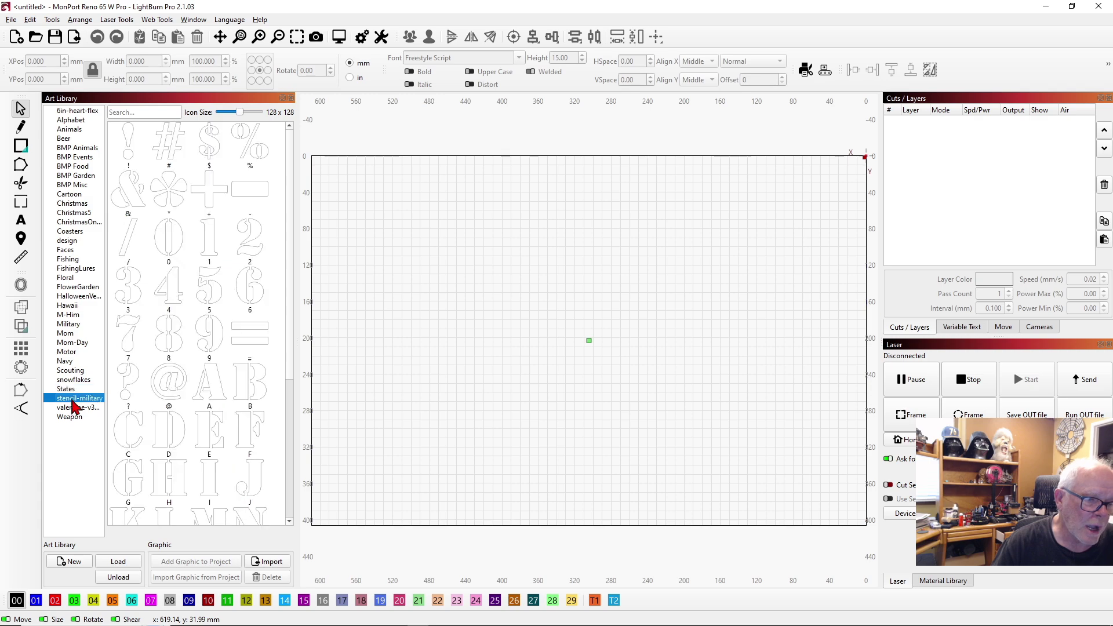
{"action": "left_click", "coordinate": [74, 408]}
{"action": "left_click", "coordinate": [74, 417]}
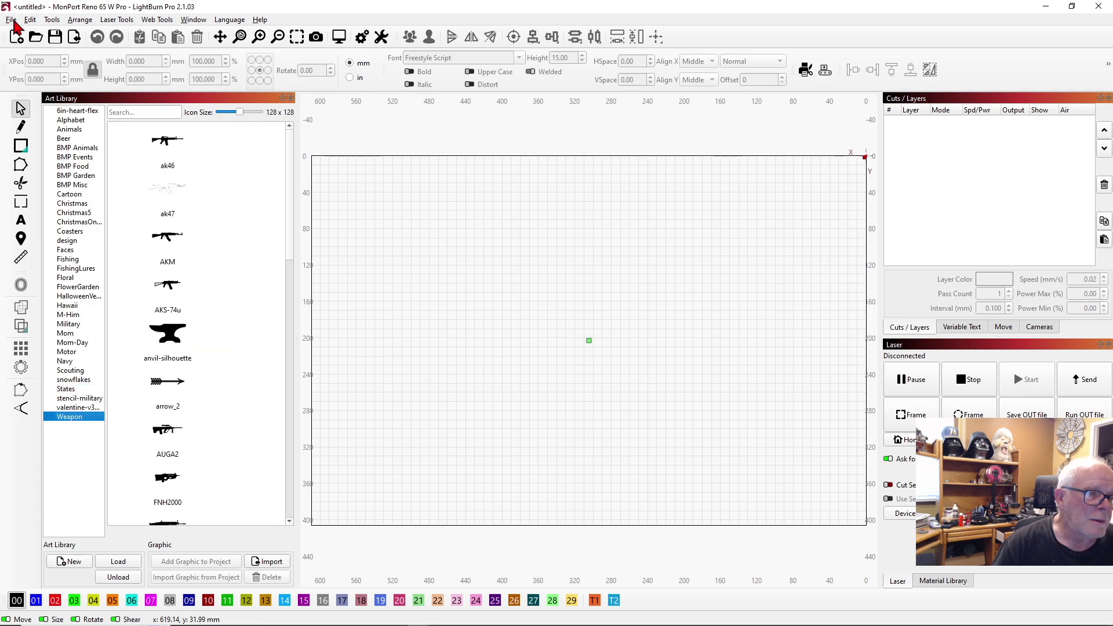
Open the recent project ScaryDoorHangar.lbrn2 and inspect the curved HAPPY HALLOWEEN text beneath the pumpkin.
{"action": "left_click", "coordinate": [16, 38]}
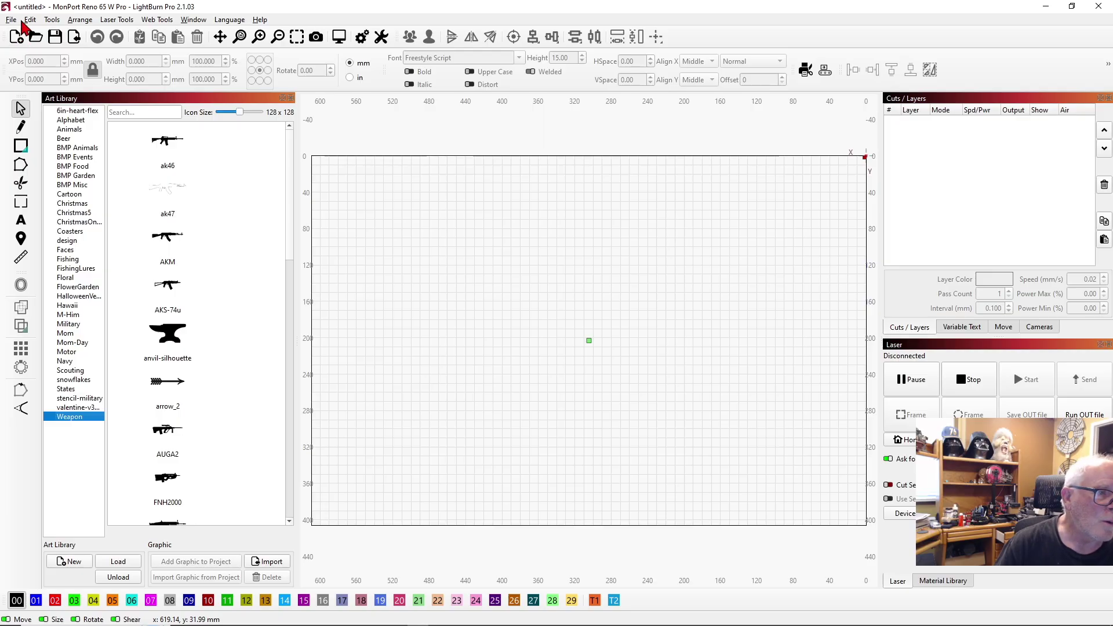
{"action": "left_click", "coordinate": [12, 21]}
{"action": "mouse_move", "coordinate": [42, 66]}
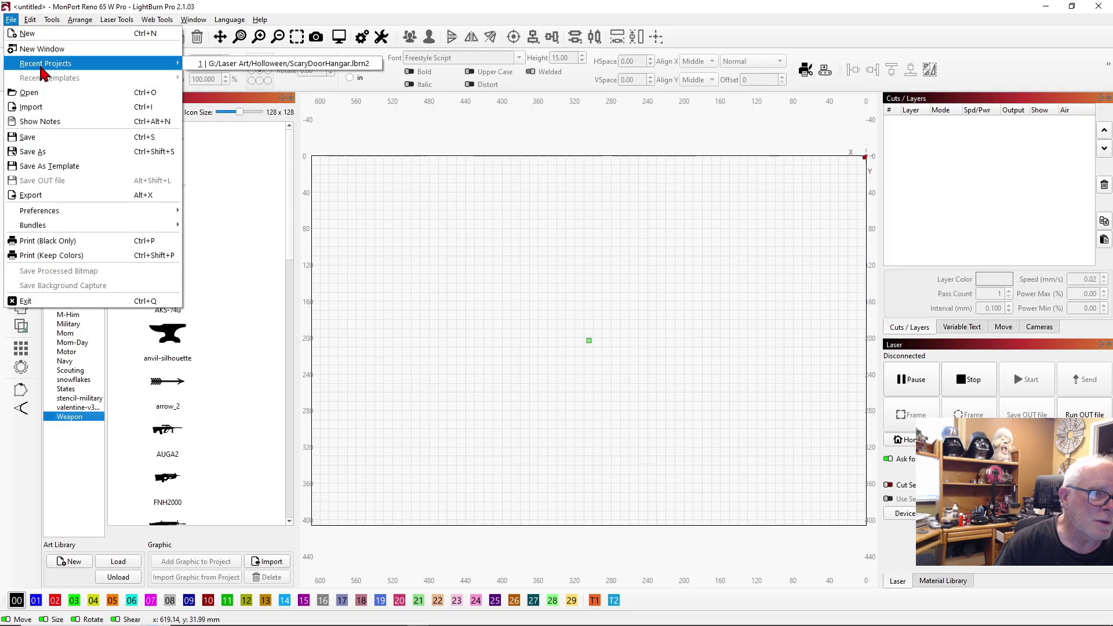
{"action": "left_click", "coordinate": [297, 67]}
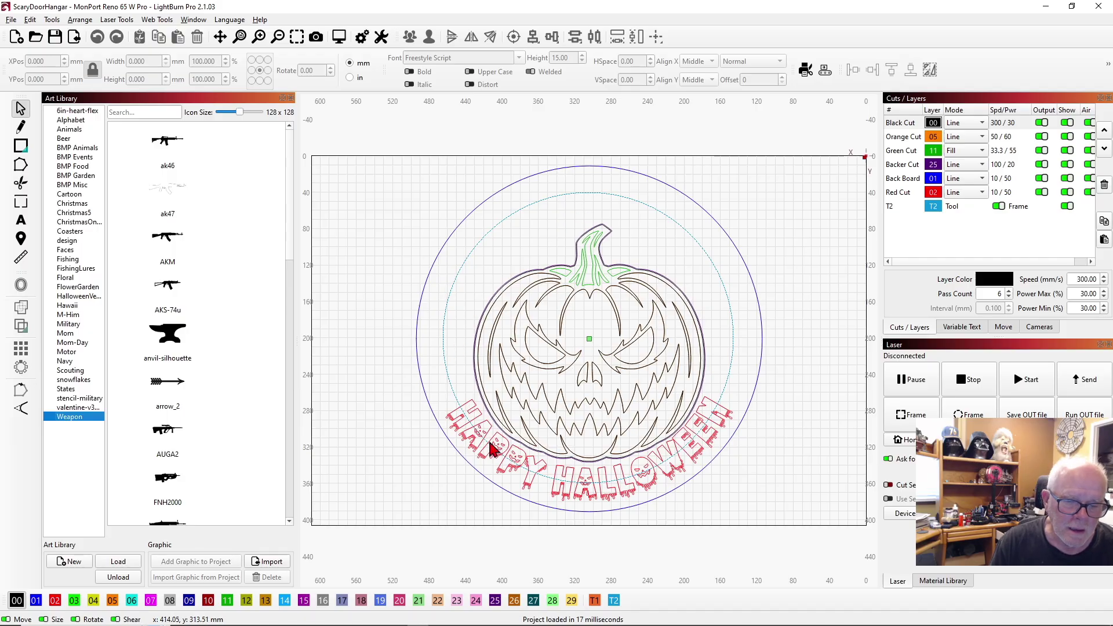
{"action": "left_click", "coordinate": [584, 478]}
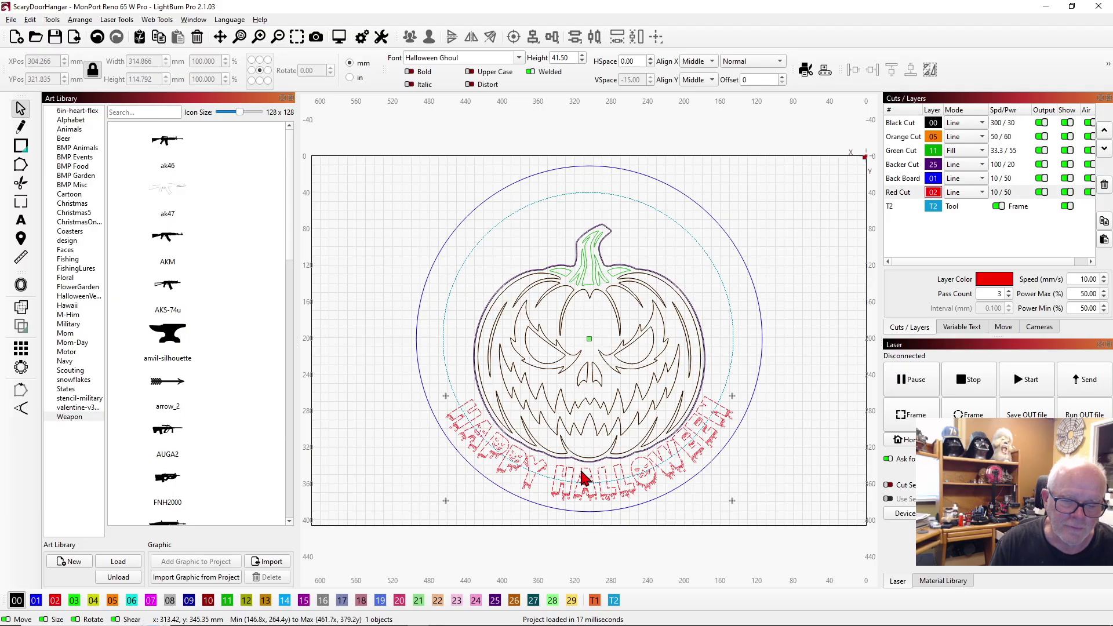
{"action": "left_click", "coordinate": [748, 475]}
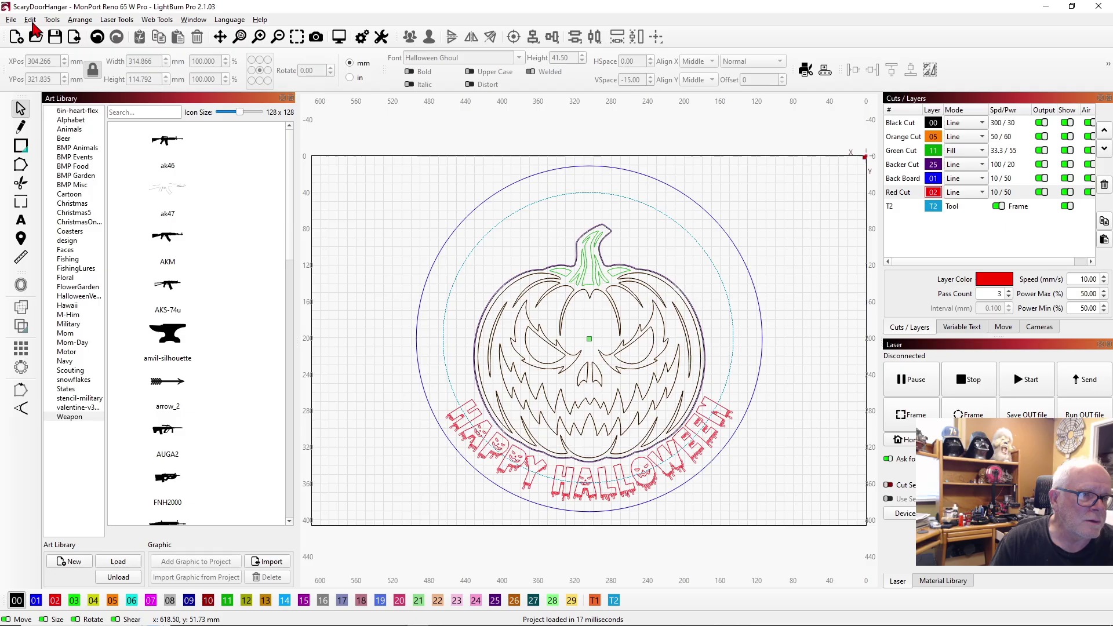
{"action": "left_click", "coordinate": [10, 20]}
{"action": "key", "text": "Escape"}
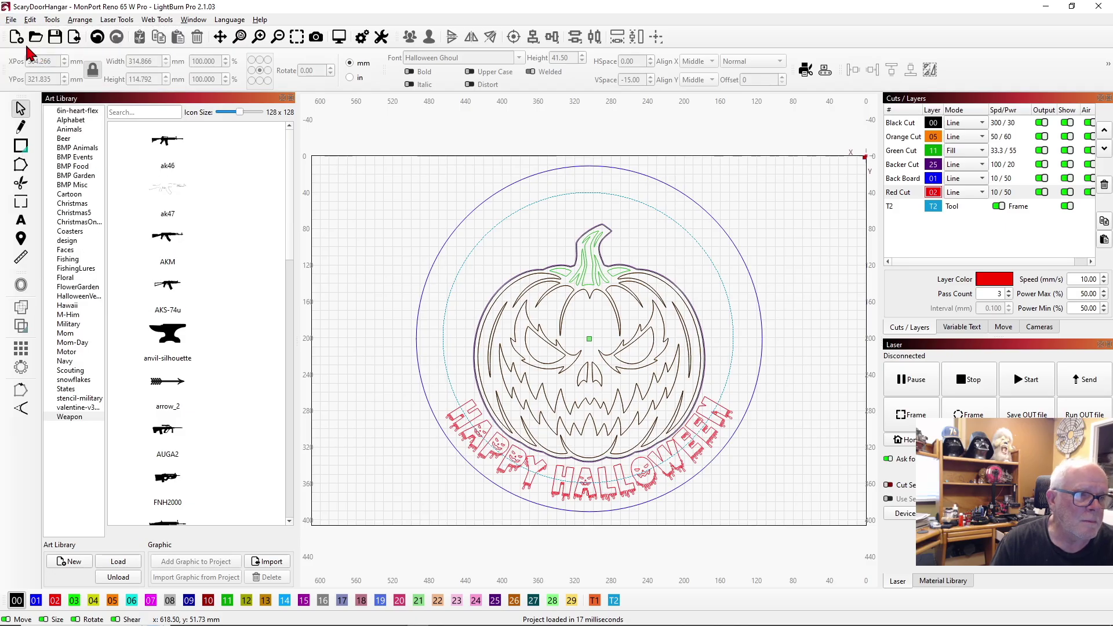
{"action": "left_click", "coordinate": [11, 20]}
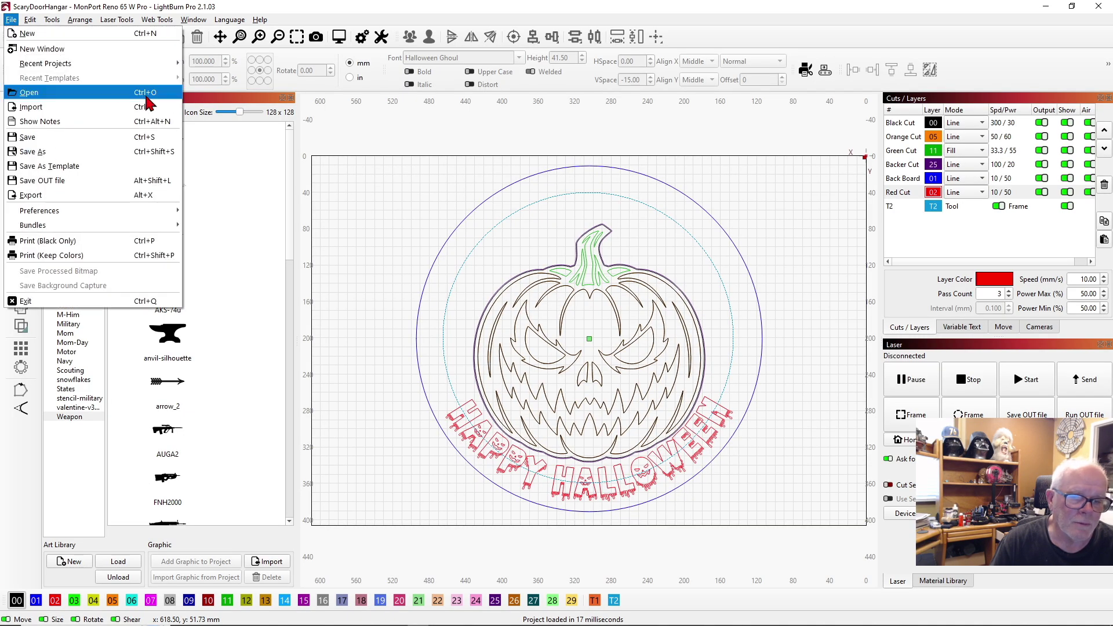
{"action": "key", "text": "Escape"}
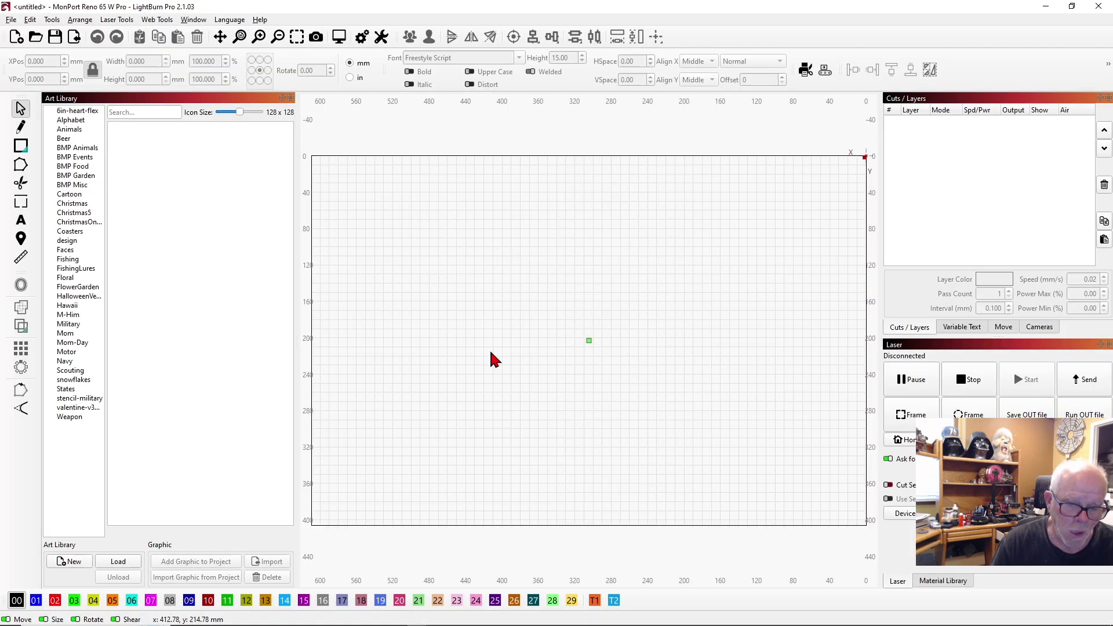
{"action": "mouse_move", "coordinate": [421, 619]}
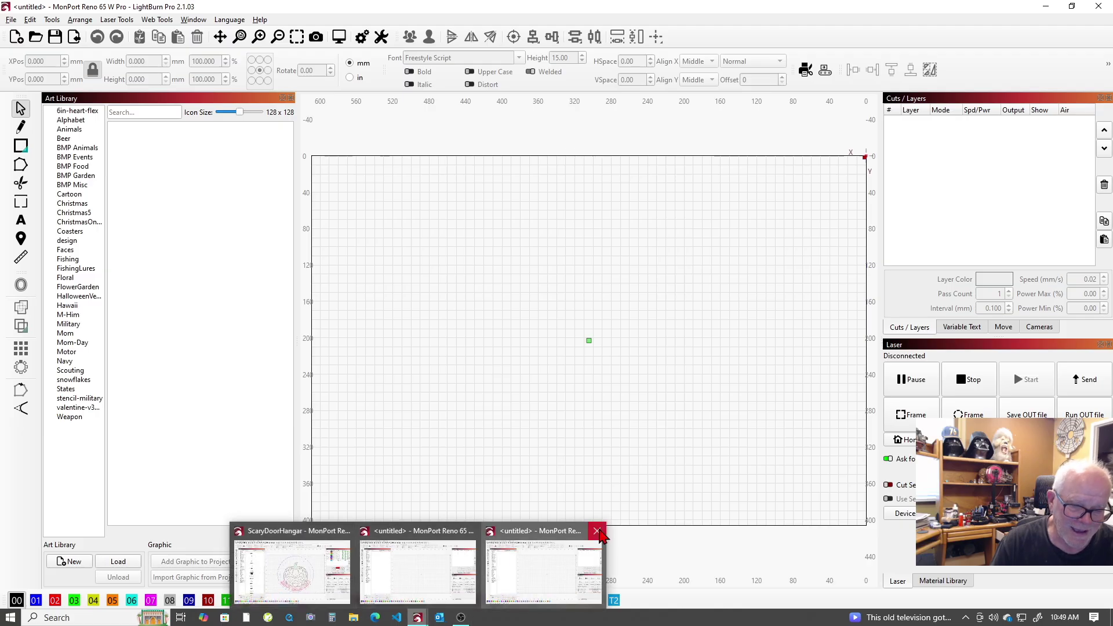
{"action": "left_click", "coordinate": [597, 531]}
{"action": "left_click", "coordinate": [534, 532]}
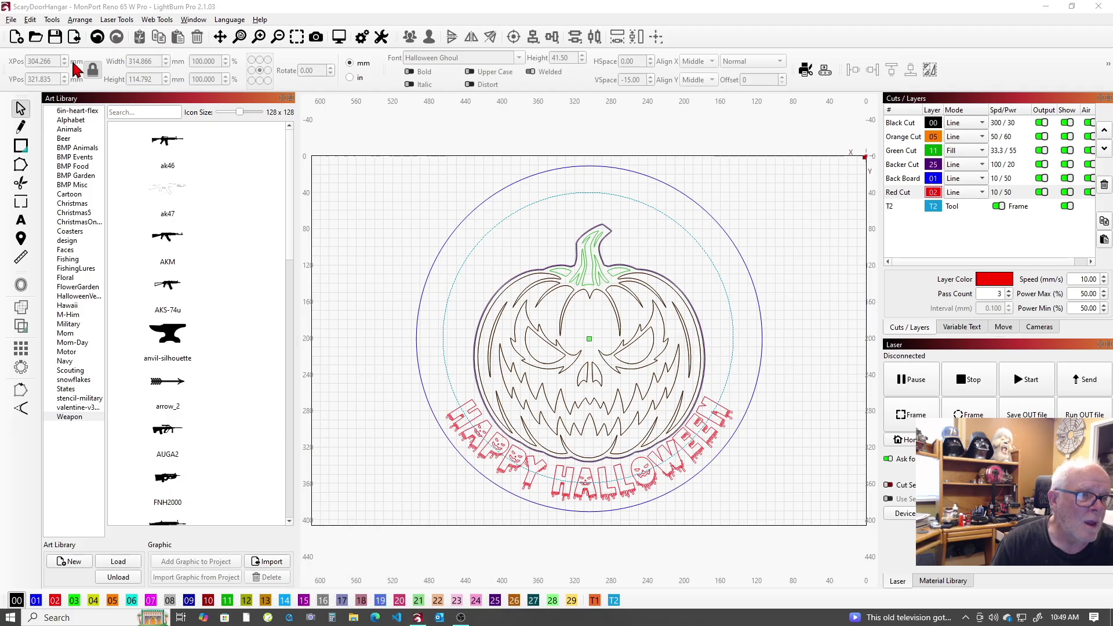
Start a new project and draw a circle about 394 mm in diameter with the Ellipse tool.
{"action": "left_click", "coordinate": [11, 19]}
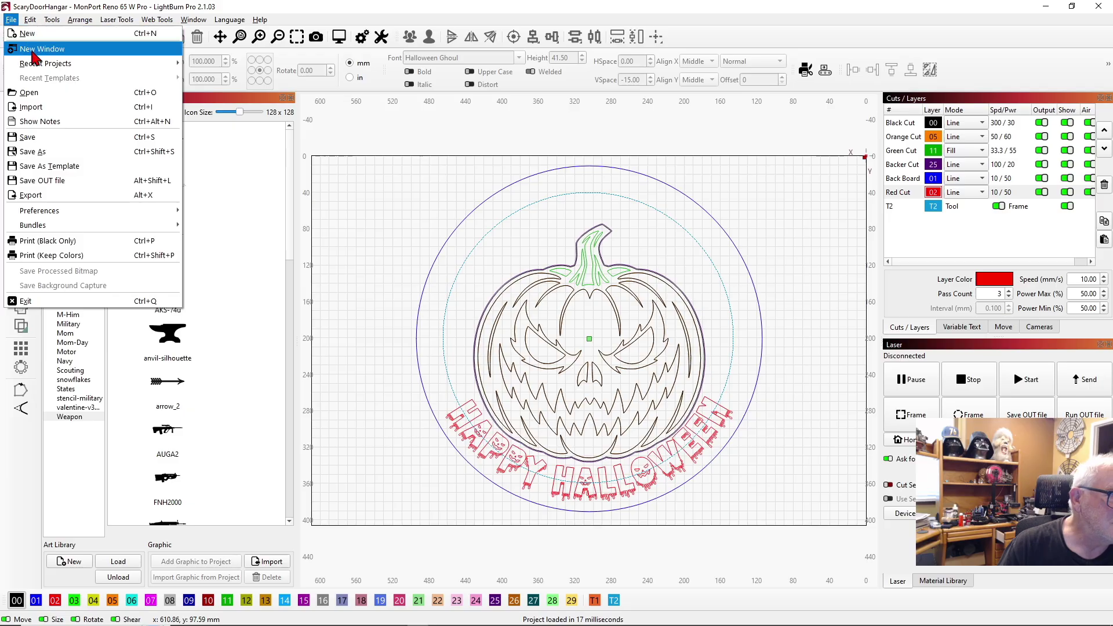
{"action": "left_click", "coordinate": [61, 35]}
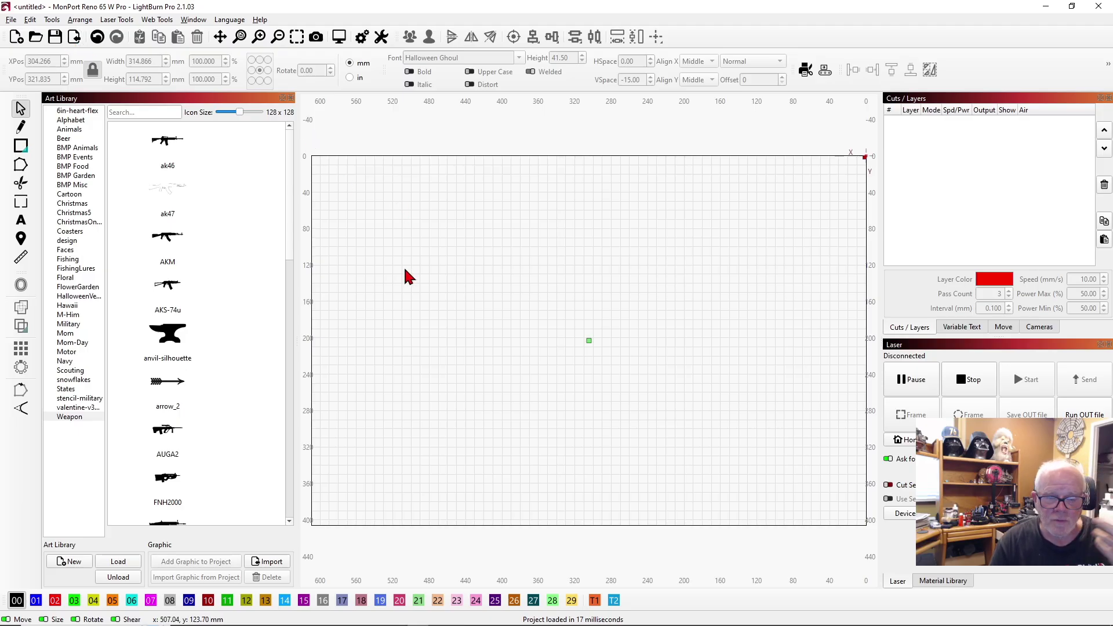
{"action": "left_click", "coordinate": [27, 155]}
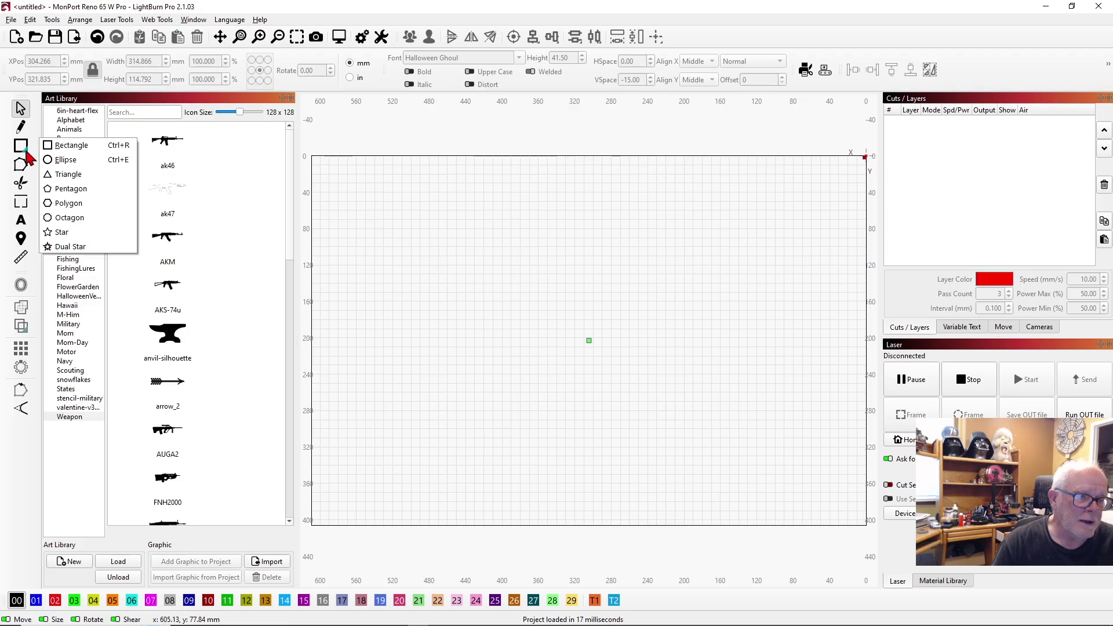
{"action": "left_click", "coordinate": [64, 159]}
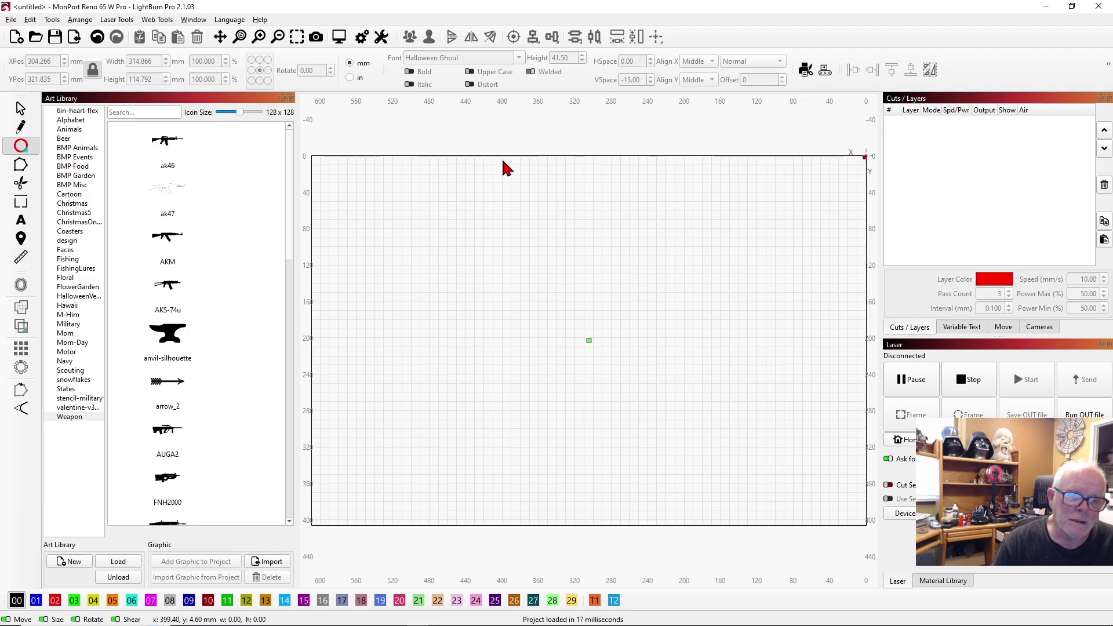
{"action": "left_click_drag", "start_coordinate": [503, 158], "coordinate": [714, 518]}
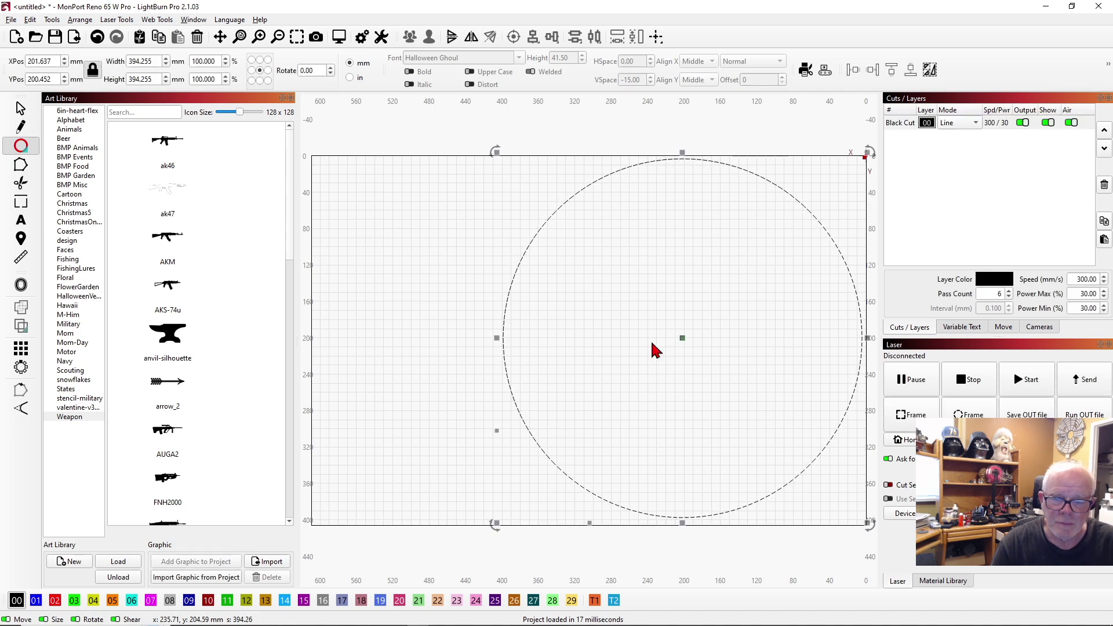
Move the circle to about X 281, Y 203 mm and assign it to layer 01 (Back Board).
{"action": "left_click_drag", "start_coordinate": [682, 339], "coordinate": [610, 340]}
{"action": "left_click", "coordinate": [392, 288]}
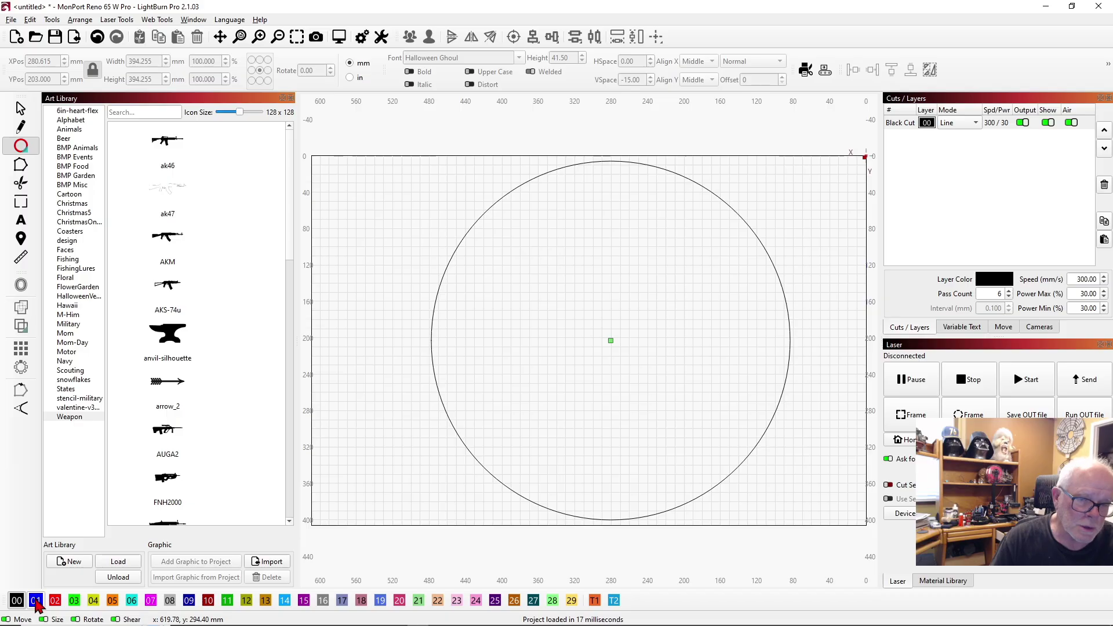
{"action": "left_click", "coordinate": [462, 444]}
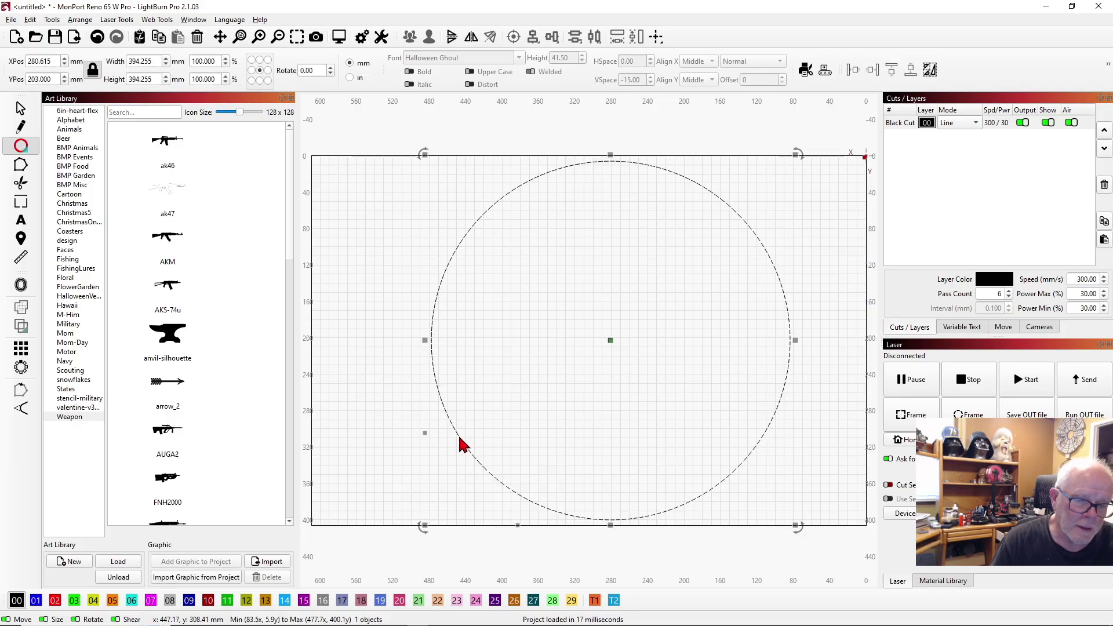
{"action": "left_click", "coordinate": [37, 602]}
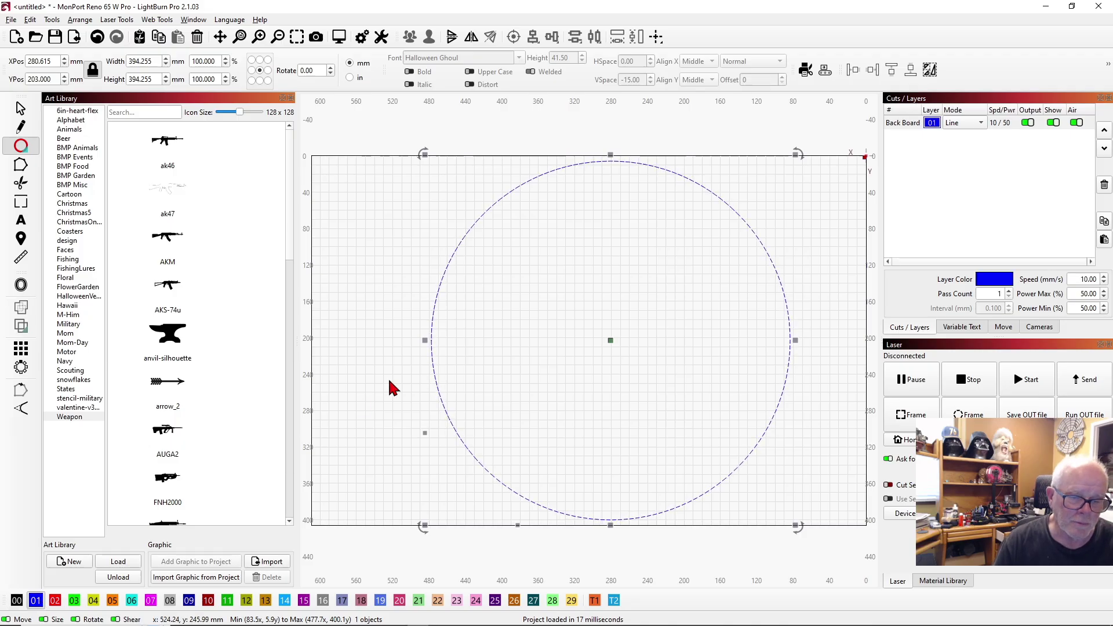
{"action": "left_click", "coordinate": [393, 337]}
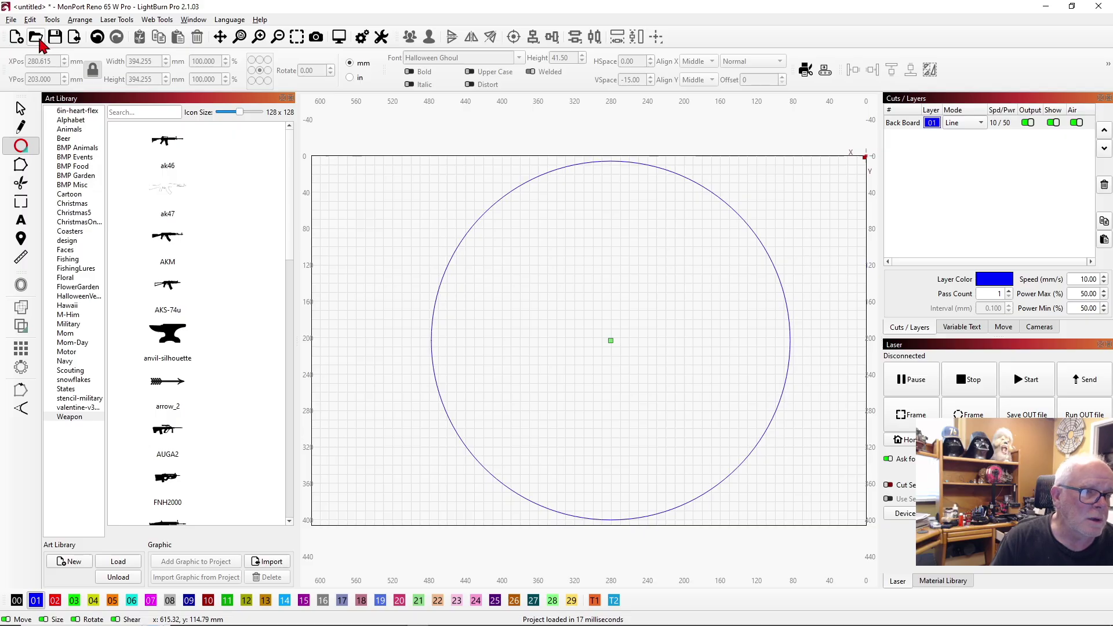
Import Jack-o-lantern.png and move it over the circle's centre, at about X 280, Y 207 mm.
{"action": "left_click", "coordinate": [74, 38]}
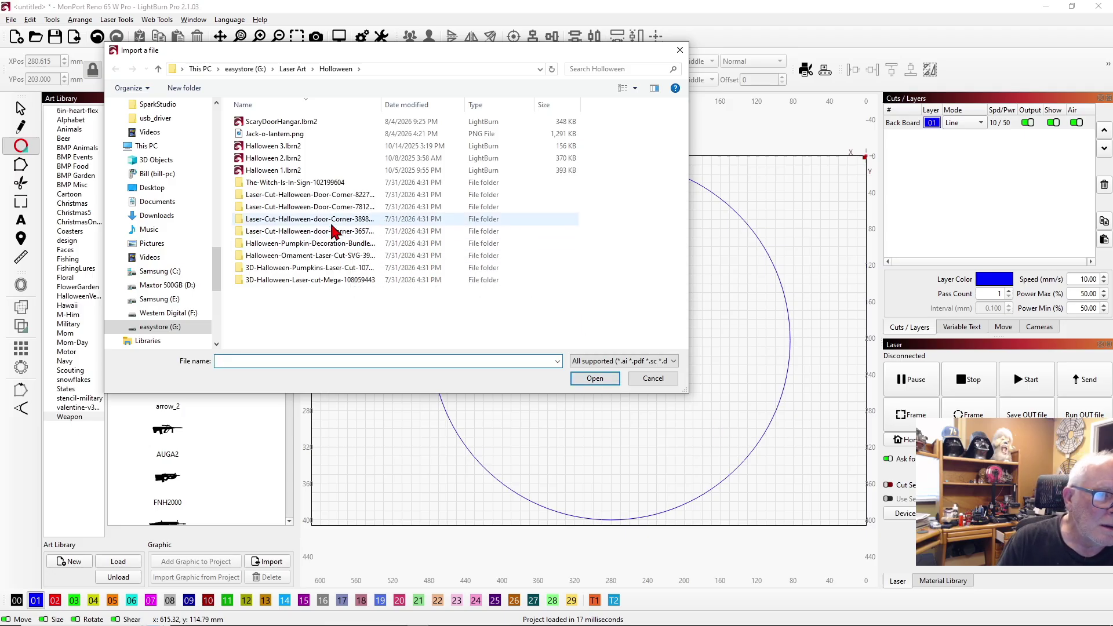
{"action": "double_click", "coordinate": [282, 133]}
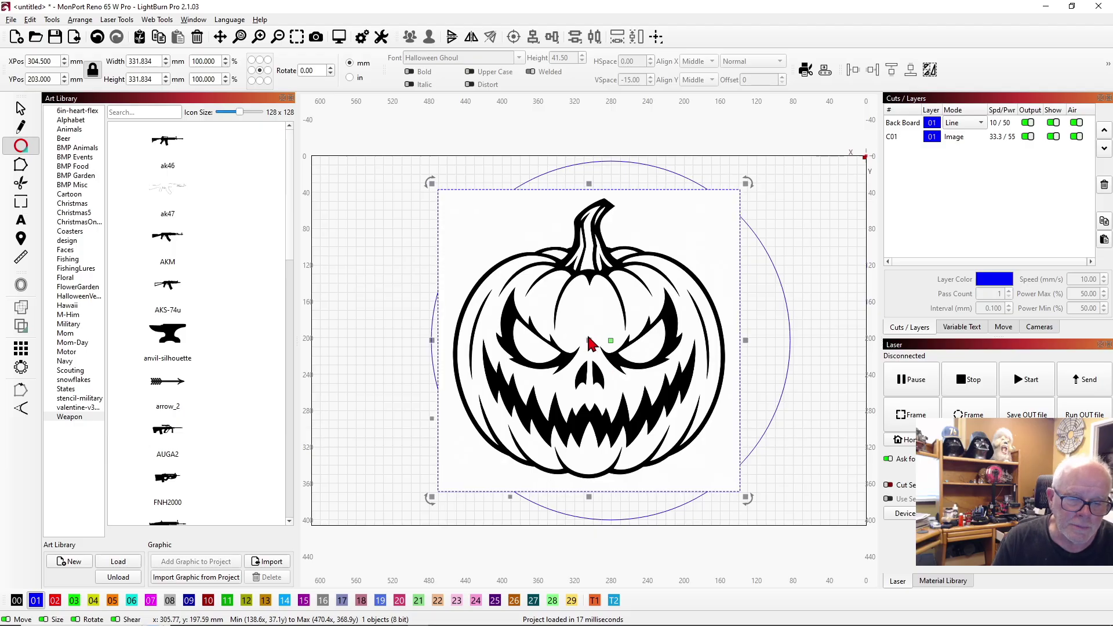
{"action": "mouse_move", "coordinate": [590, 343]}
{"action": "left_mouse_down"}
{"action": "mouse_move", "coordinate": [623, 343]}
{"action": "mouse_move", "coordinate": [611, 345]}
{"action": "left_mouse_up"}
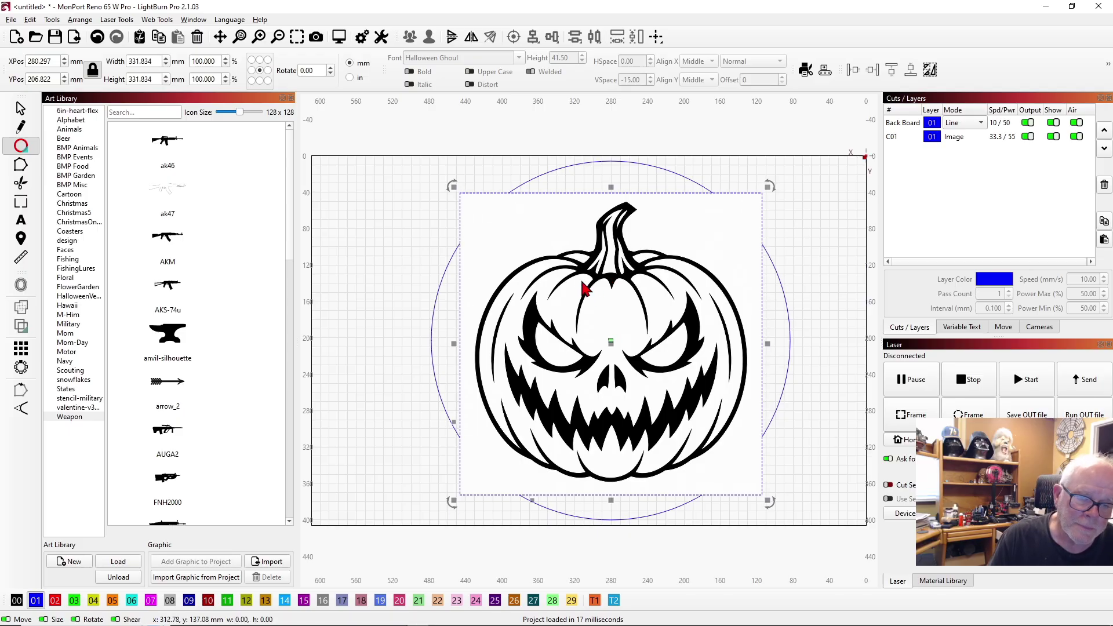
{"action": "left_click", "coordinate": [374, 271]}
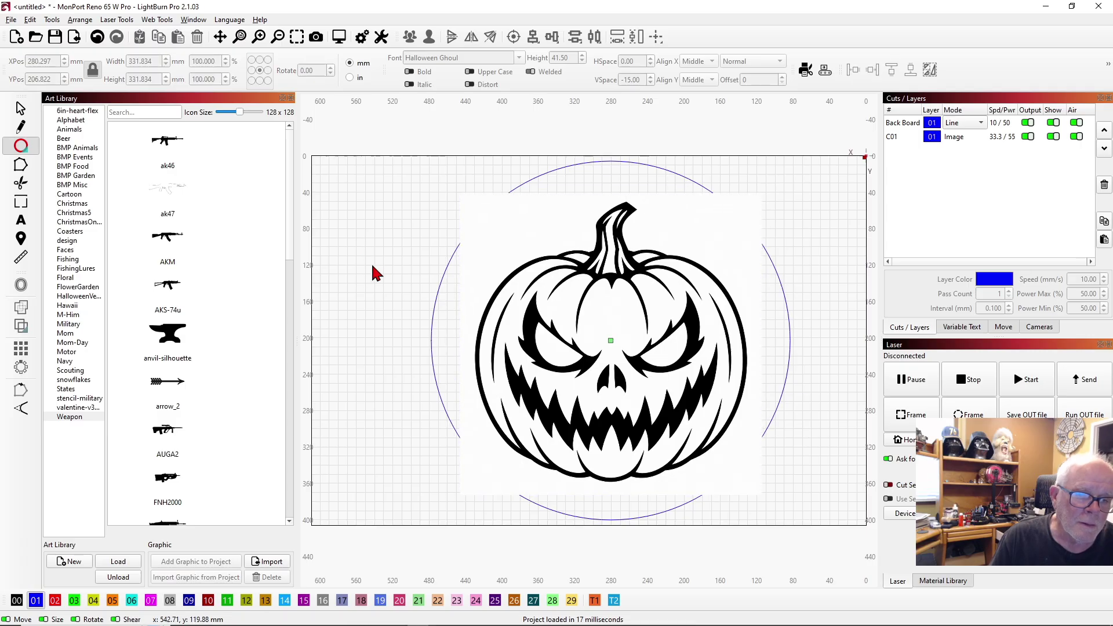
Move the pumpkin image aside to about X 607, Y 269 mm and delete the stray tiny ellipse it covered.
{"action": "left_click_drag", "start_coordinate": [581, 275], "coordinate": [578, 273]}
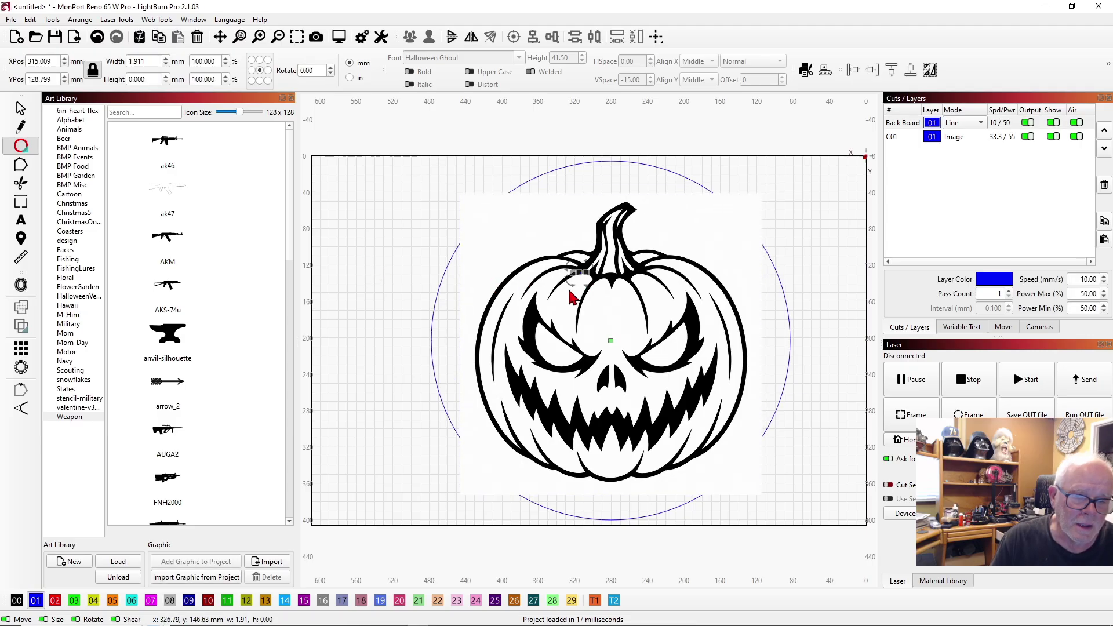
{"action": "left_click", "coordinate": [632, 266]}
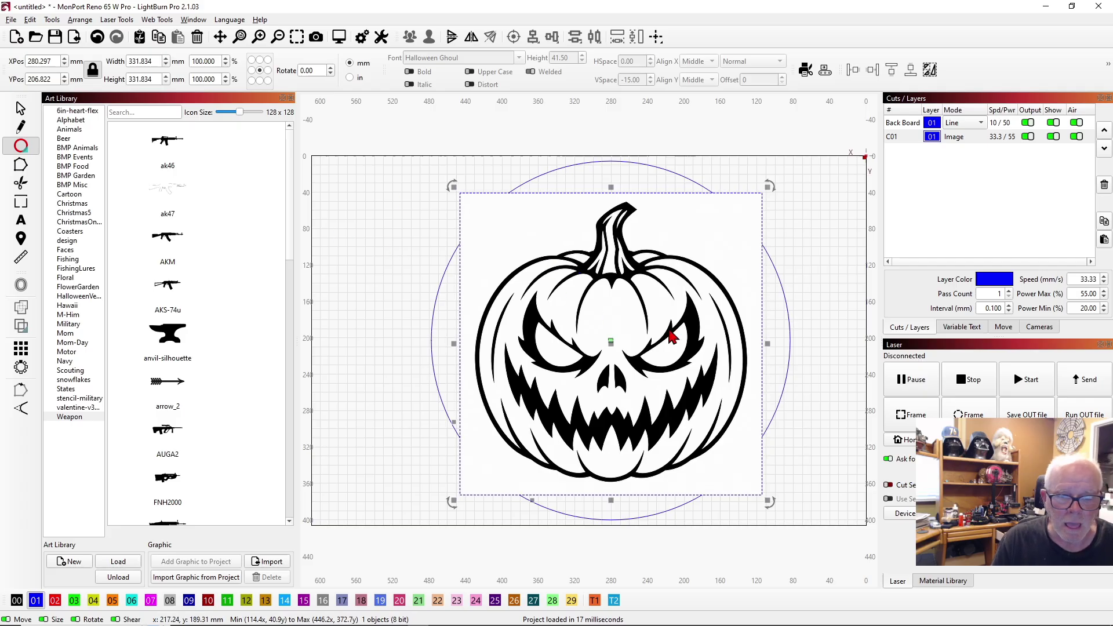
{"action": "left_click", "coordinate": [19, 112]}
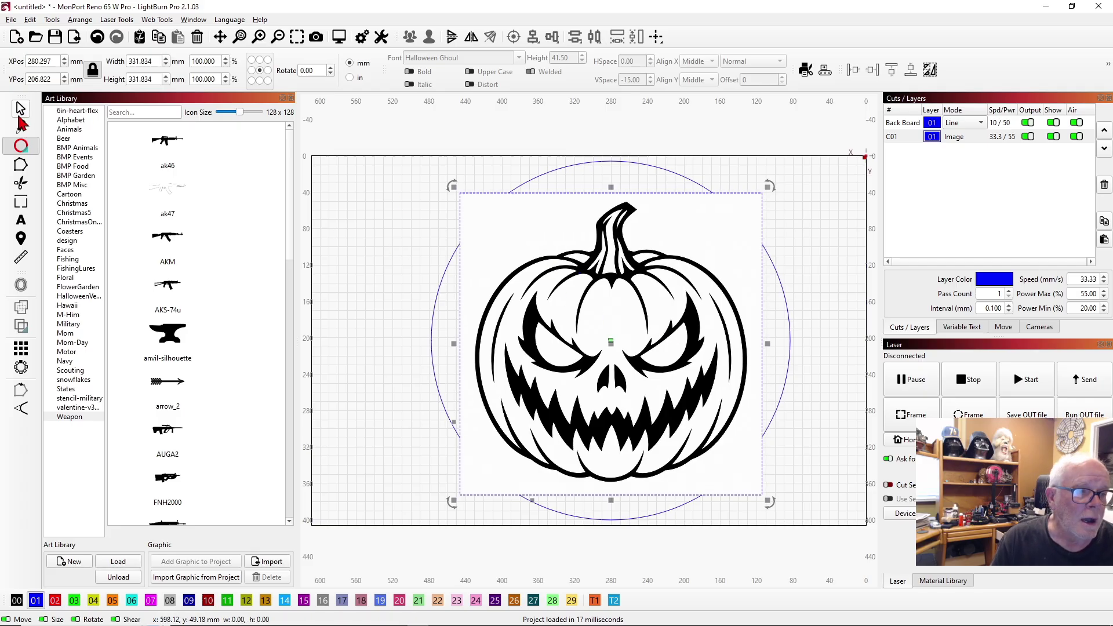
{"action": "left_click", "coordinate": [394, 228]}
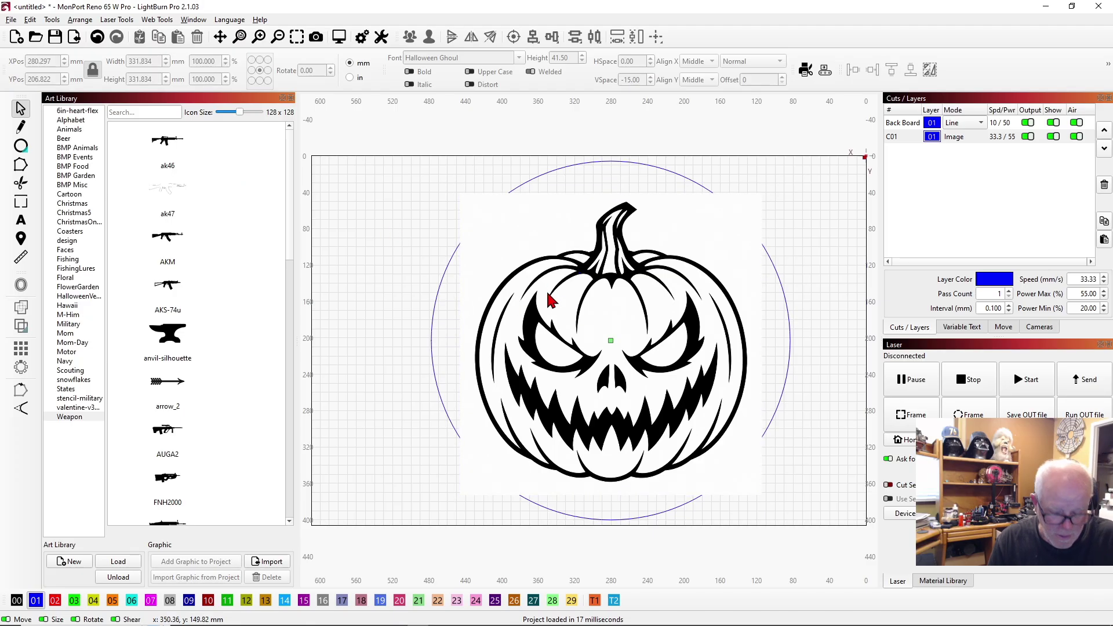
{"action": "left_click_drag", "start_coordinate": [639, 293], "coordinate": [509, 357]}
{"action": "left_click_drag", "start_coordinate": [728, 236], "coordinate": [778, 303]}
{"action": "key", "text": "Delete"}
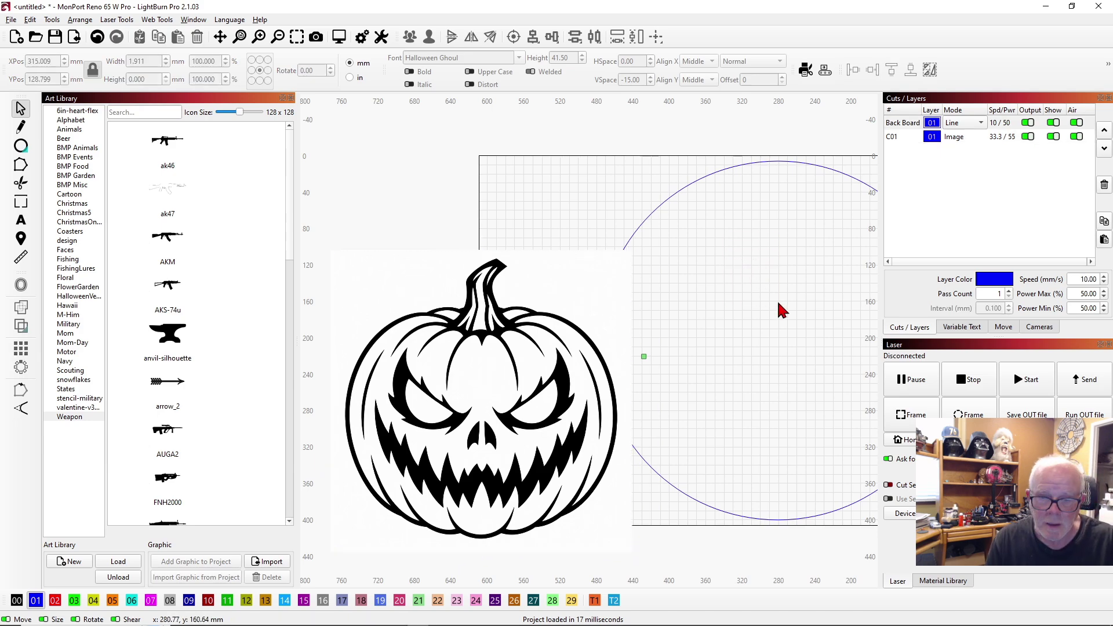
Move the pumpkin image back over the blue circle, slightly below its centre at about X 280, Y 215 mm.
{"action": "left_click", "coordinate": [471, 416]}
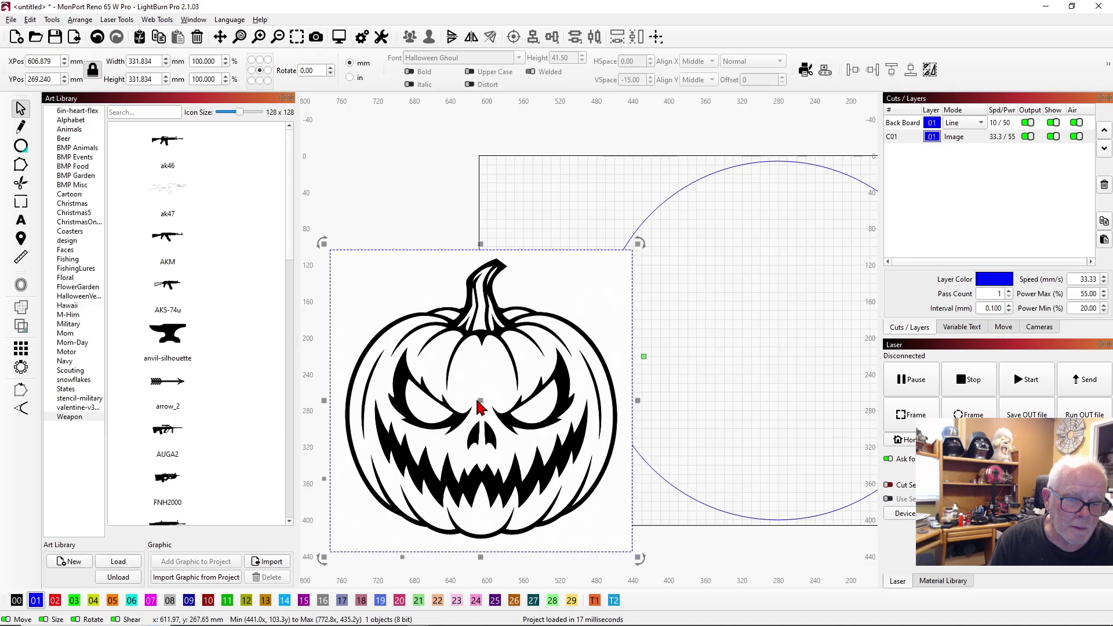
{"action": "left_click_drag", "start_coordinate": [465, 398], "coordinate": [773, 344]}
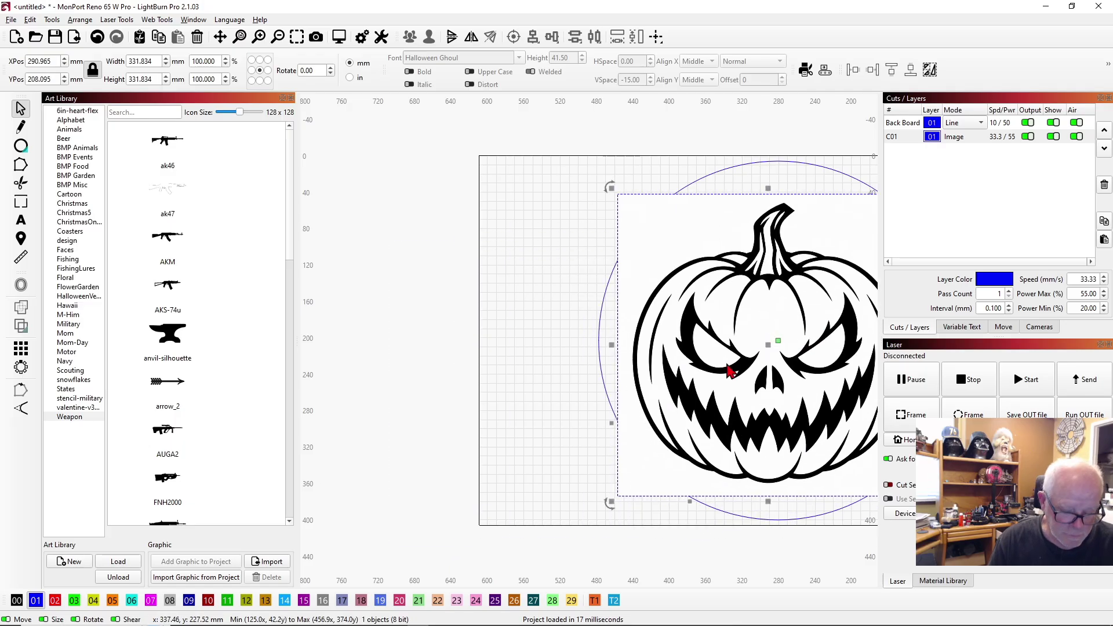
{"action": "left_click_drag", "start_coordinate": [549, 340], "coordinate": [311, 325]}
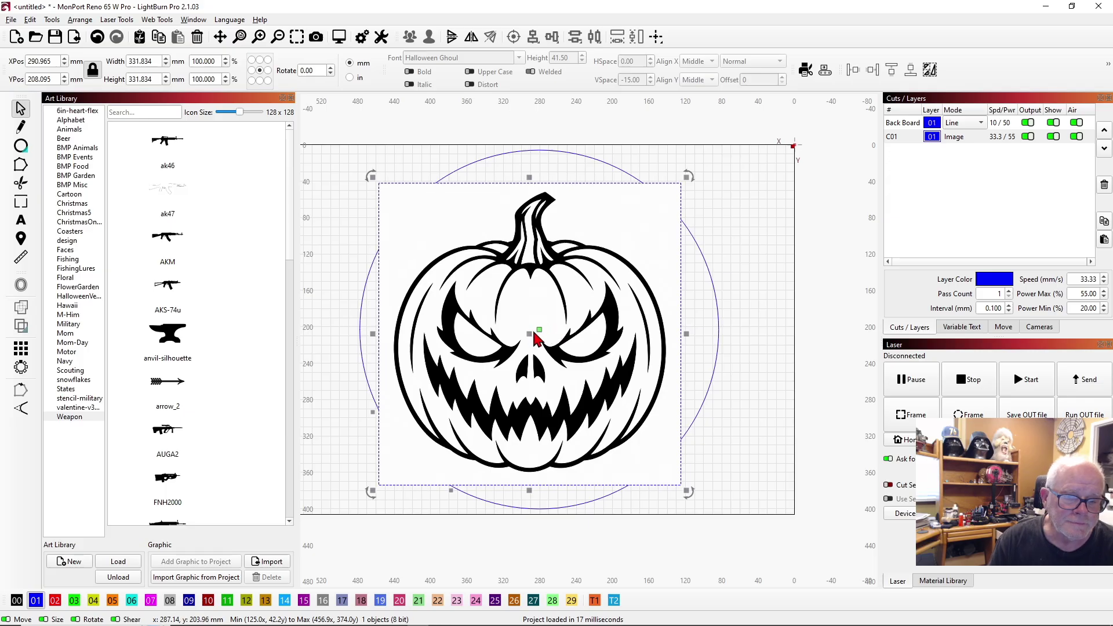
{"action": "mouse_move", "coordinate": [533, 334]}
{"action": "left_mouse_down"}
{"action": "mouse_move", "coordinate": [541, 323]}
{"action": "mouse_move", "coordinate": [541, 341]}
{"action": "left_mouse_up"}
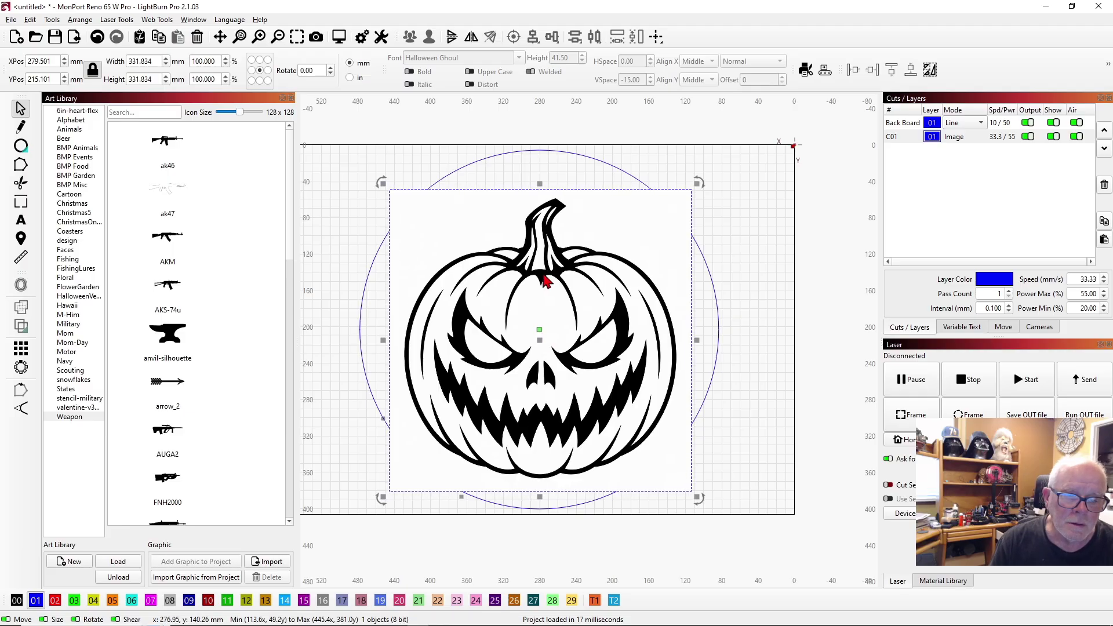
Trace the pumpkin image into vector outlines with the default trace settings and delete the original bitmap.
{"action": "right_click", "coordinate": [739, 273]}
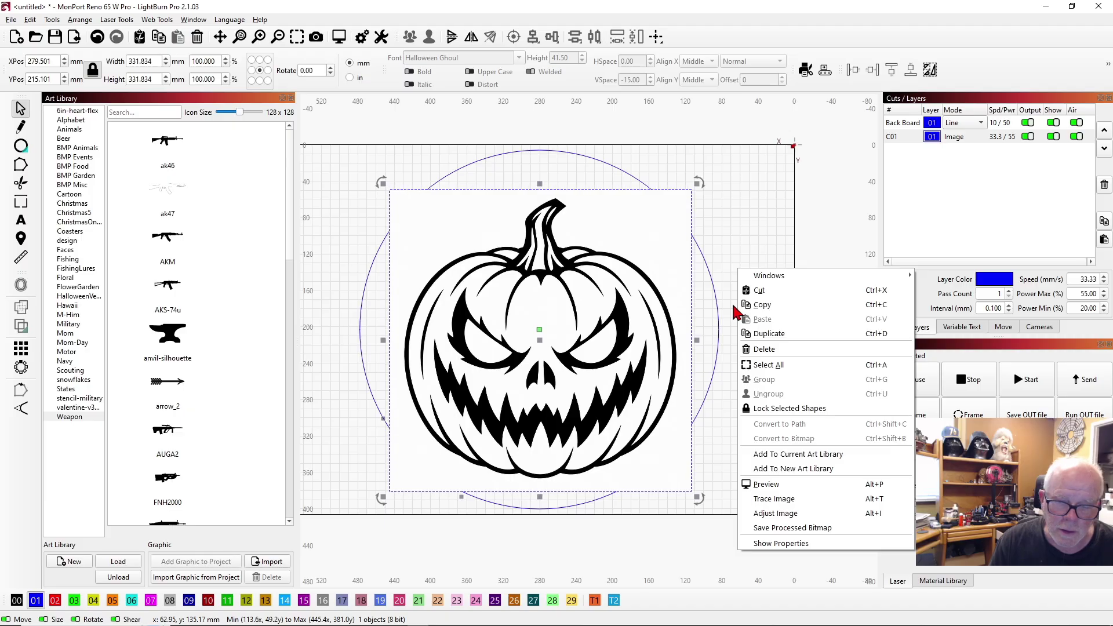
{"action": "left_click", "coordinate": [771, 500]}
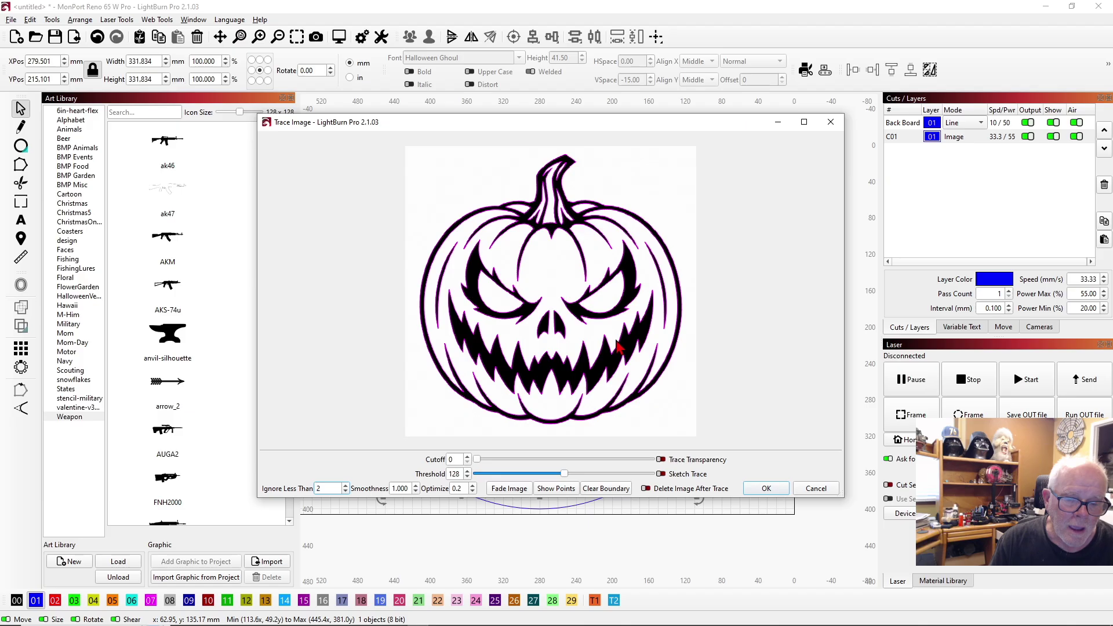
{"action": "scroll", "coordinate": [564, 419], "scroll_direction": "up", "scroll_amount": 4}
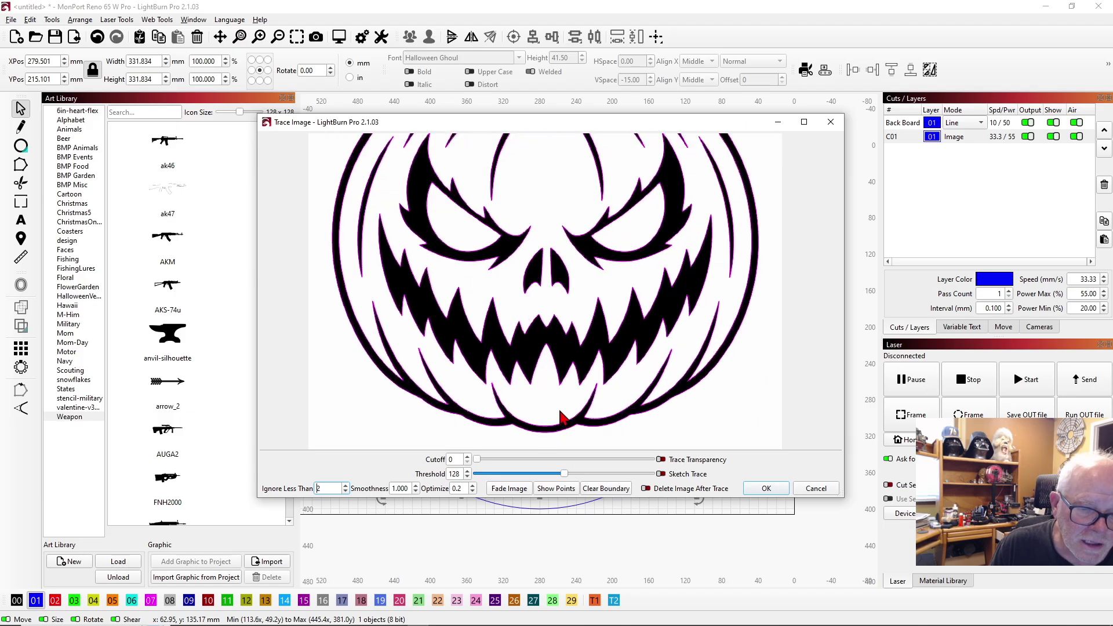
{"action": "scroll", "coordinate": [561, 410], "scroll_direction": "up", "scroll_amount": 2}
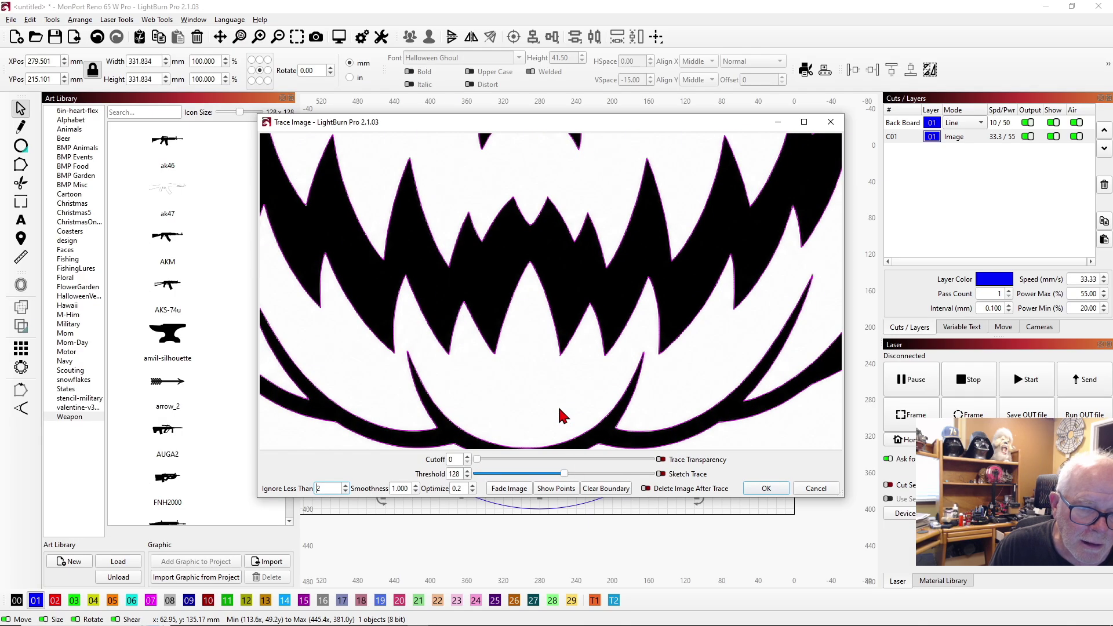
{"action": "scroll", "coordinate": [561, 409], "scroll_direction": "down", "scroll_amount": 6}
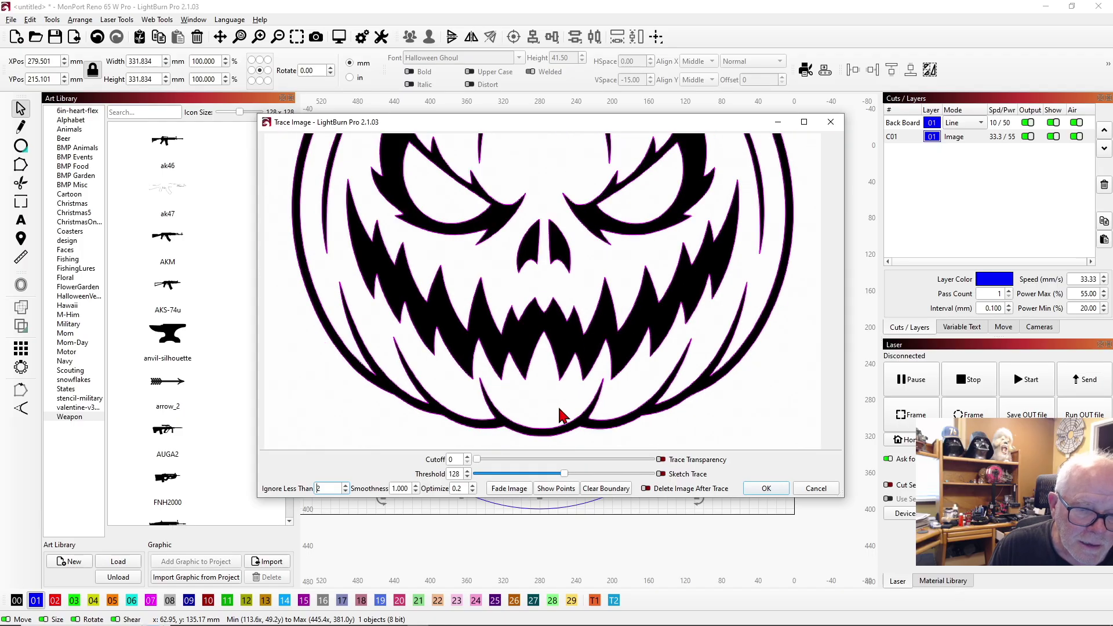
{"action": "scroll", "coordinate": [561, 414], "scroll_direction": "down", "scroll_amount": 3}
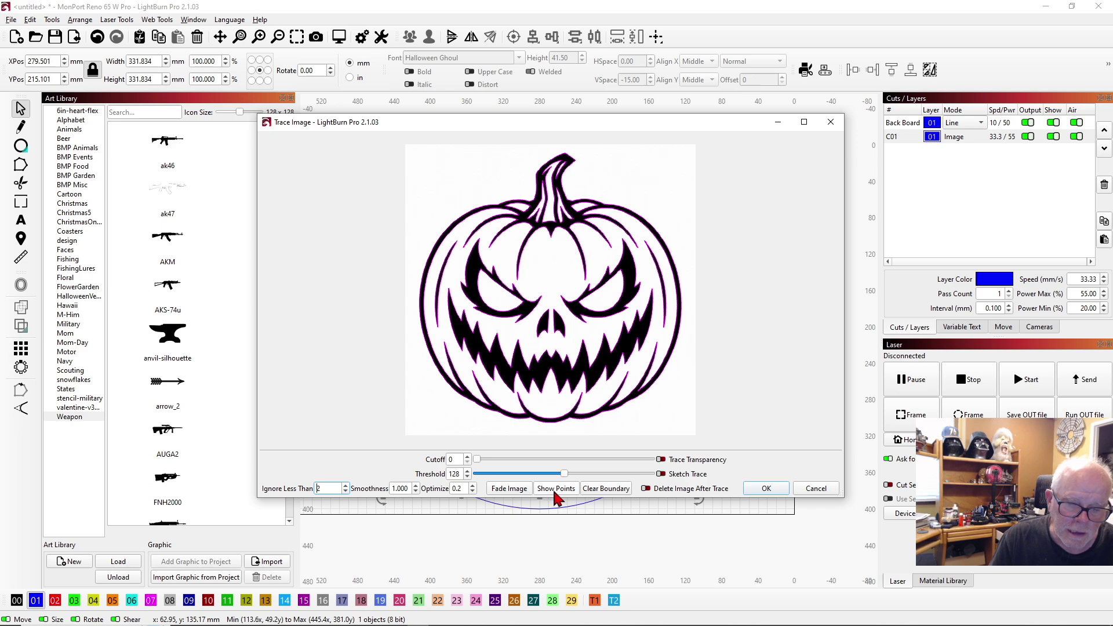
{"action": "left_click", "coordinate": [766, 488]}
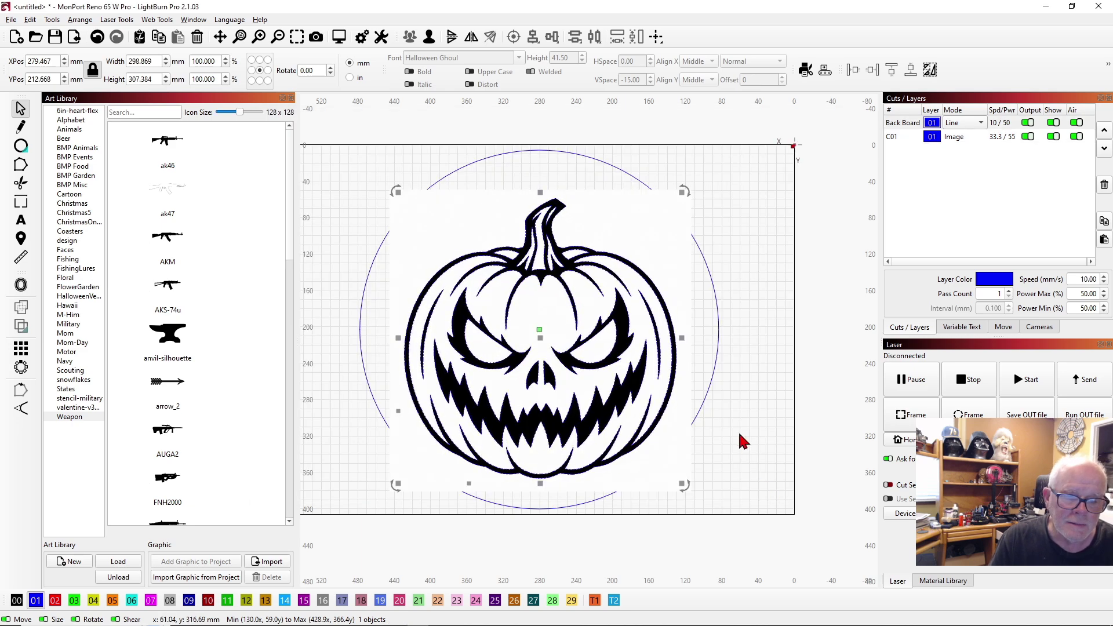
{"action": "left_click", "coordinate": [657, 225]}
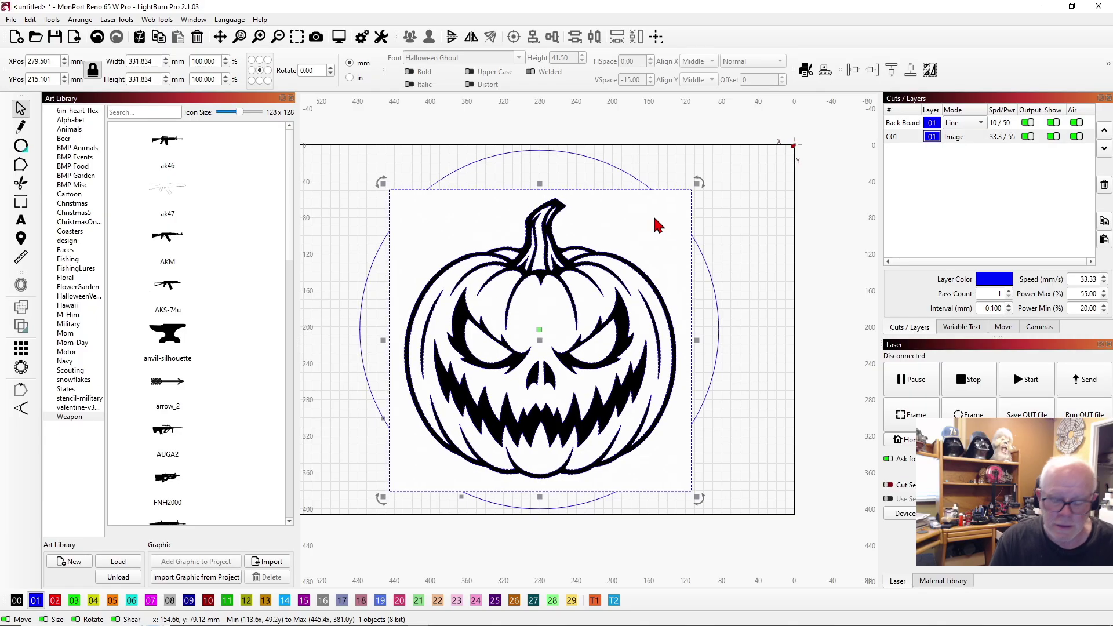
{"action": "key", "text": "Delete"}
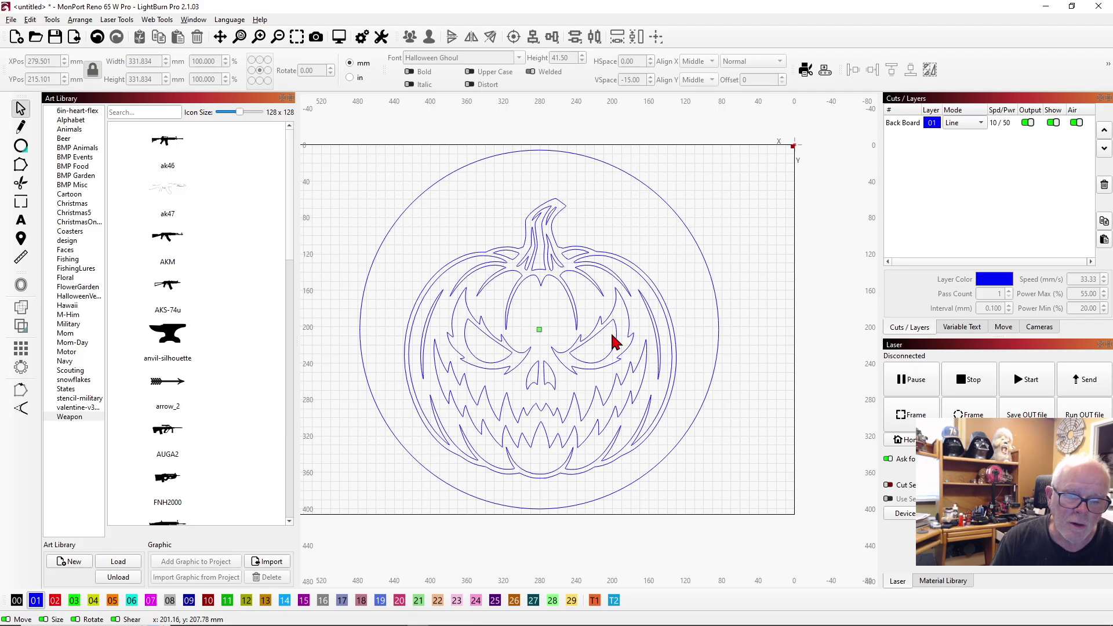
Assign the traced pumpkin to layer 00 (Black Cut) and shrink it to about 264 × 272 mm, positioned around X 279, Y 213 mm.
{"action": "left_click", "coordinate": [562, 286]}
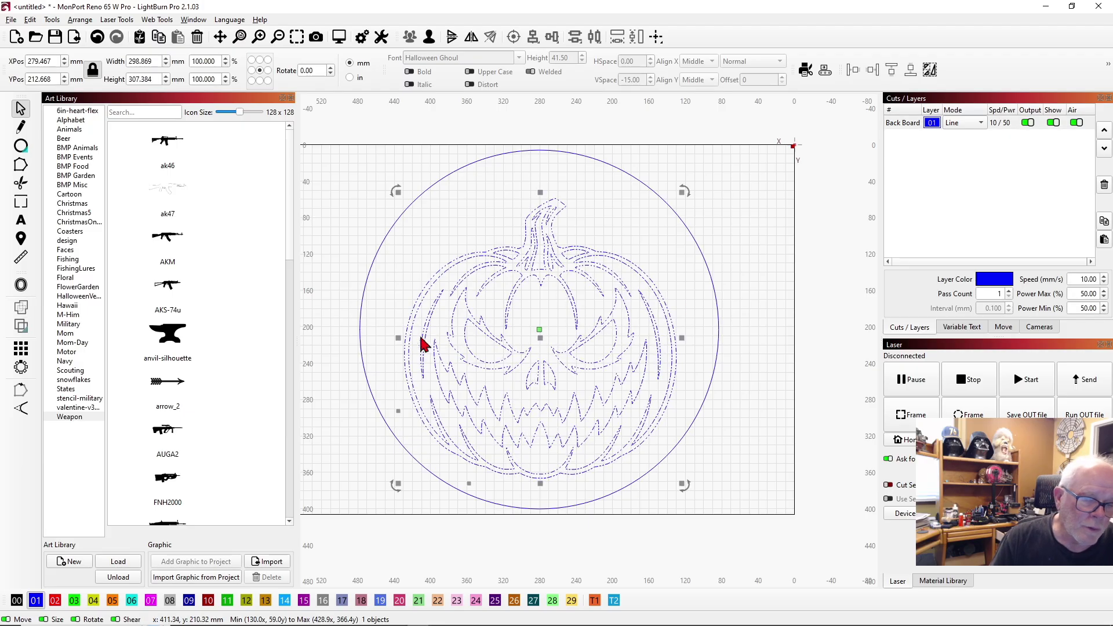
{"action": "left_click", "coordinate": [17, 601]}
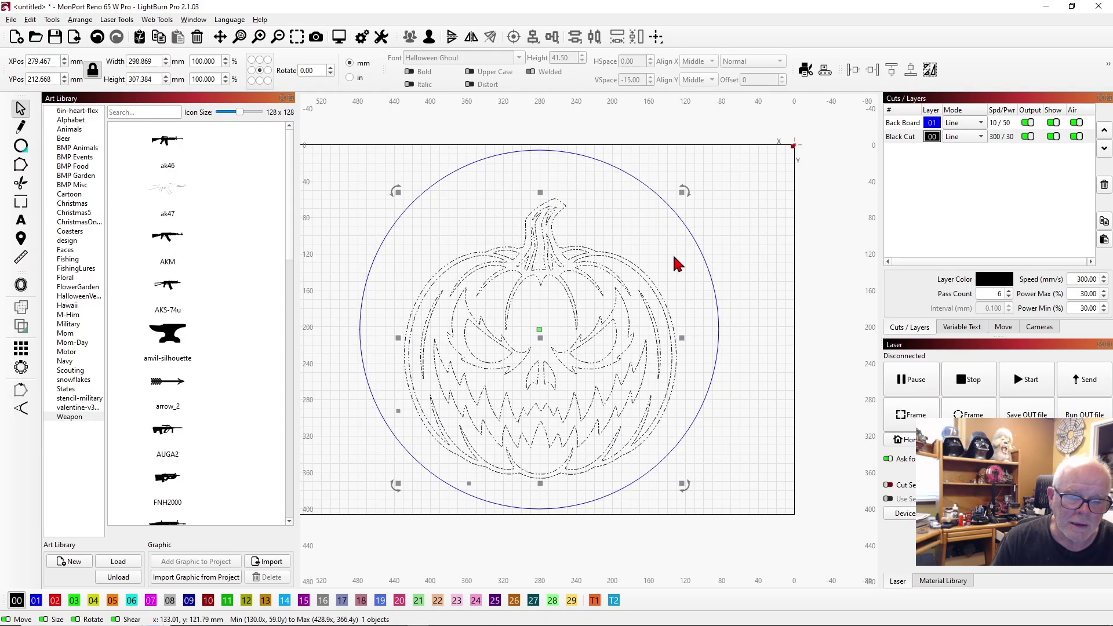
{"action": "left_click_drag", "start_coordinate": [682, 192], "coordinate": [650, 228]}
{"action": "left_click_drag", "start_coordinate": [522, 354], "coordinate": [536, 336]}
{"action": "left_click", "coordinate": [485, 210]}
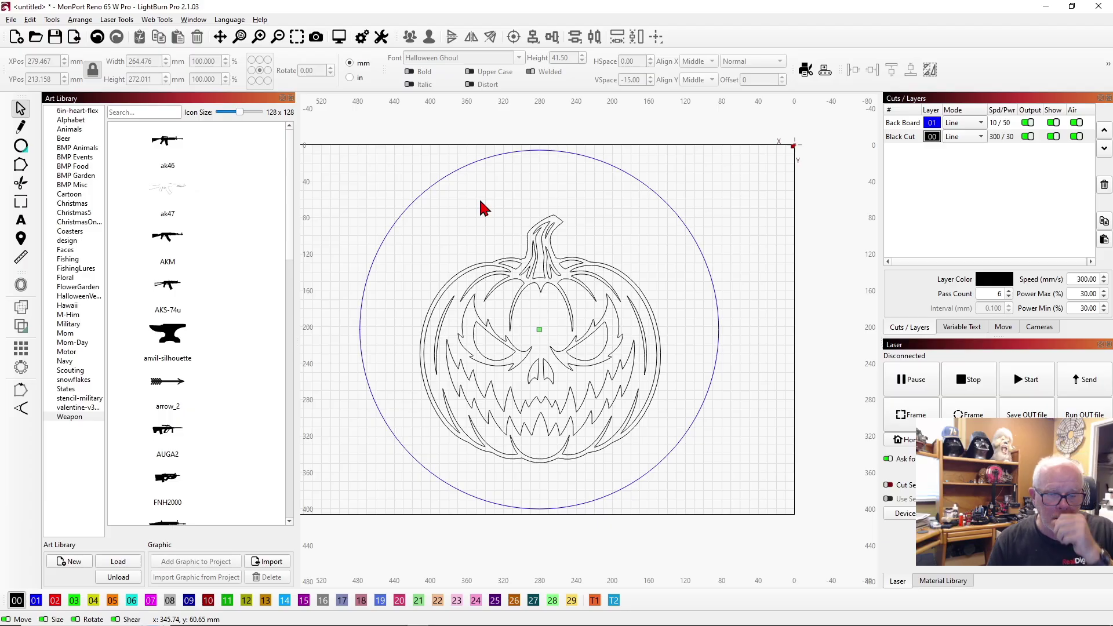
Align the pumpkin with the blue circle on their vertical centre line, using the circle as the reference.
{"action": "left_click", "coordinate": [435, 184]}
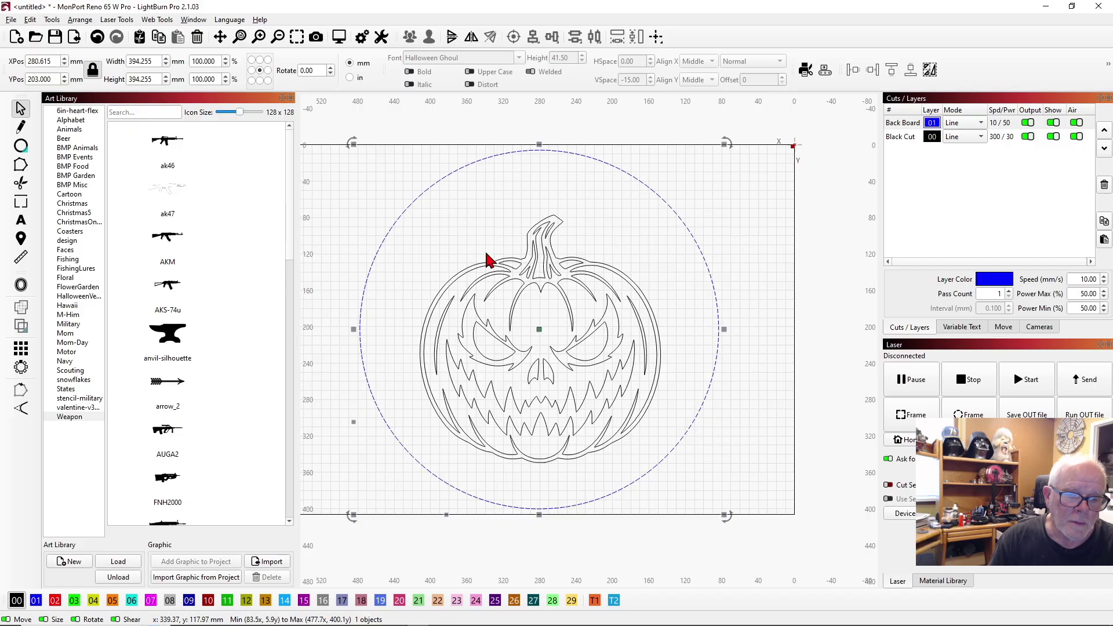
{"action": "left_click", "coordinate": [519, 308]}
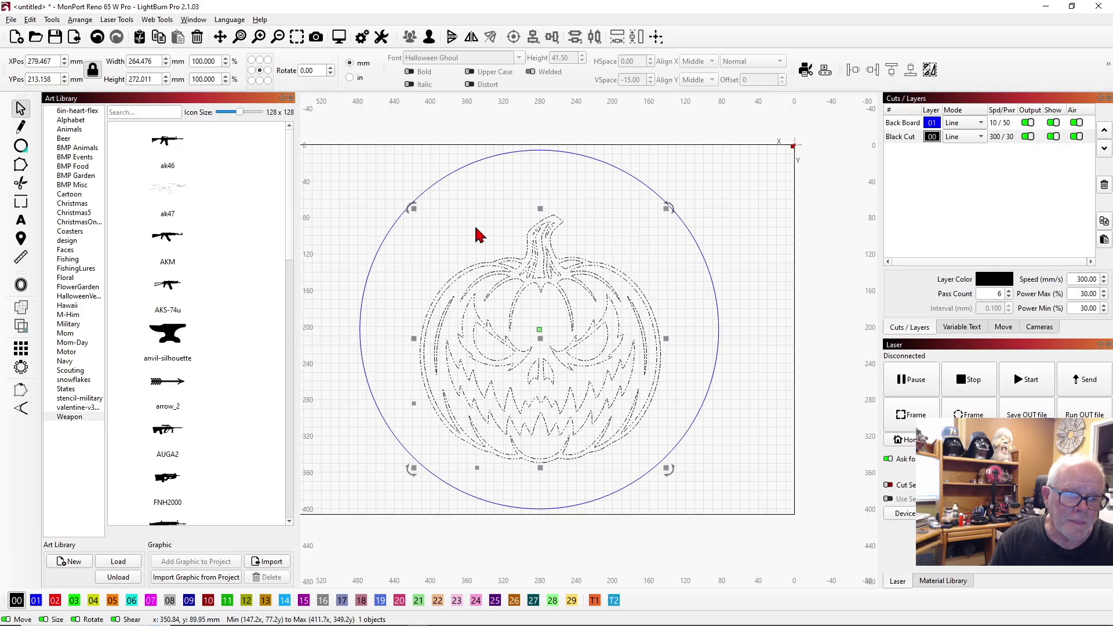
{"action": "left_click", "coordinate": [435, 190], "text": "shift"}
{"action": "left_click", "coordinate": [533, 39]}
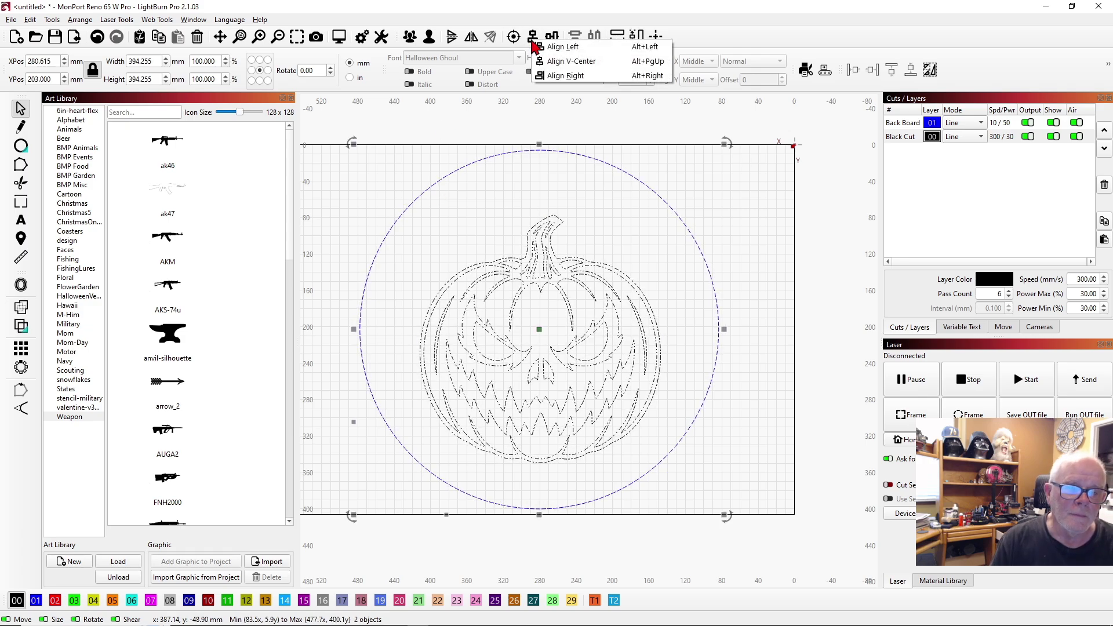
{"action": "left_click", "coordinate": [567, 63]}
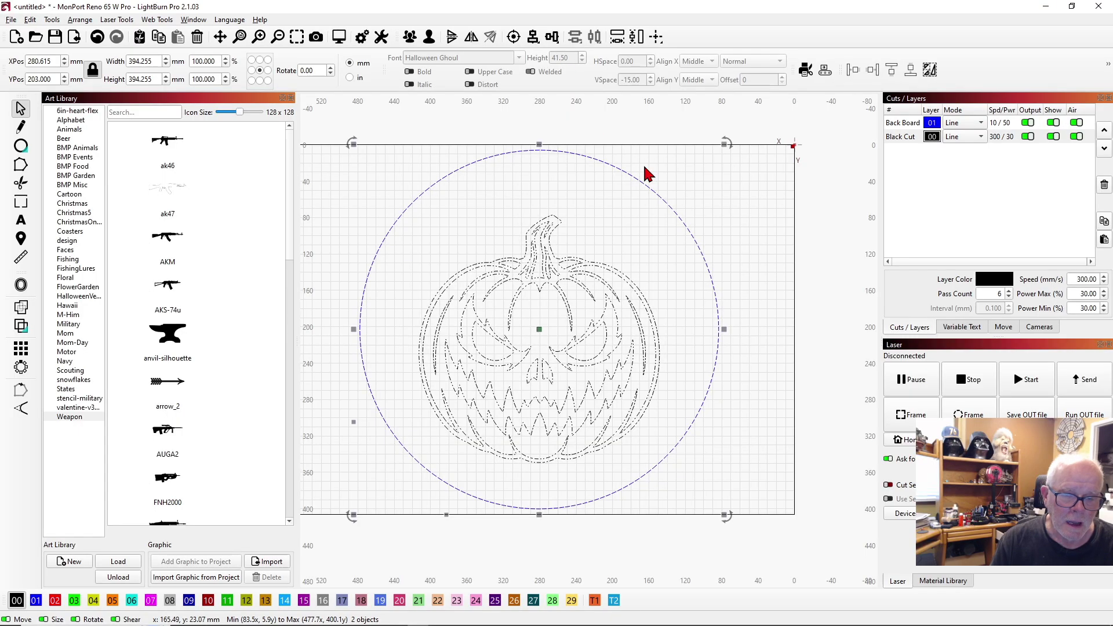
{"action": "left_click", "coordinate": [726, 218]}
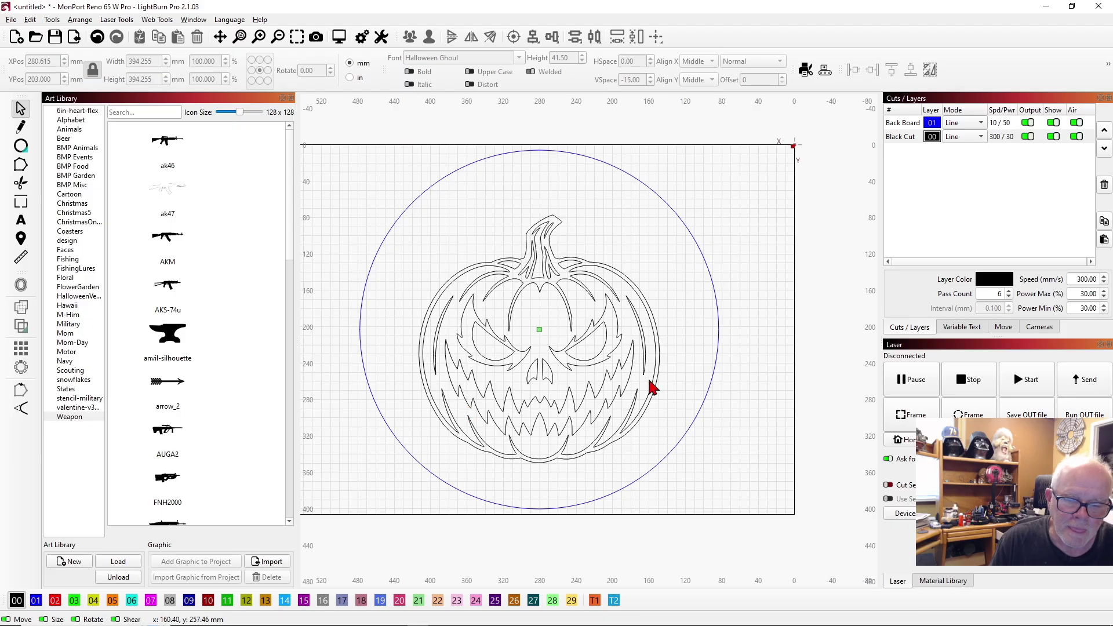
Duplicate the pumpkin in place and assign the copy to layer 05 (Orange Cut).
{"action": "left_click", "coordinate": [630, 283]}
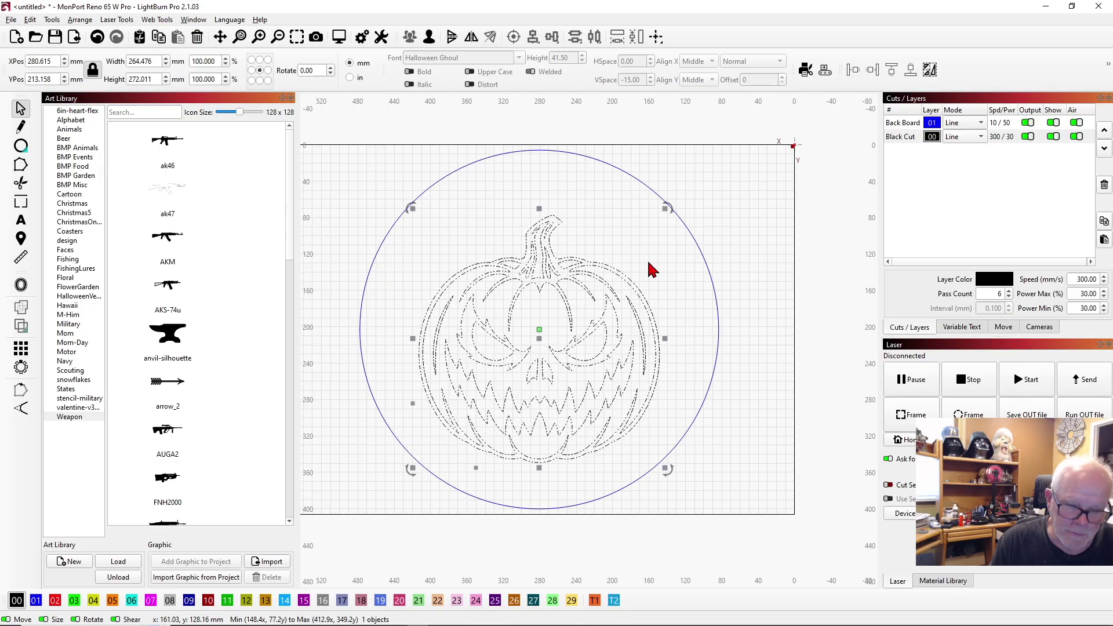
{"action": "right_click", "coordinate": [727, 259]}
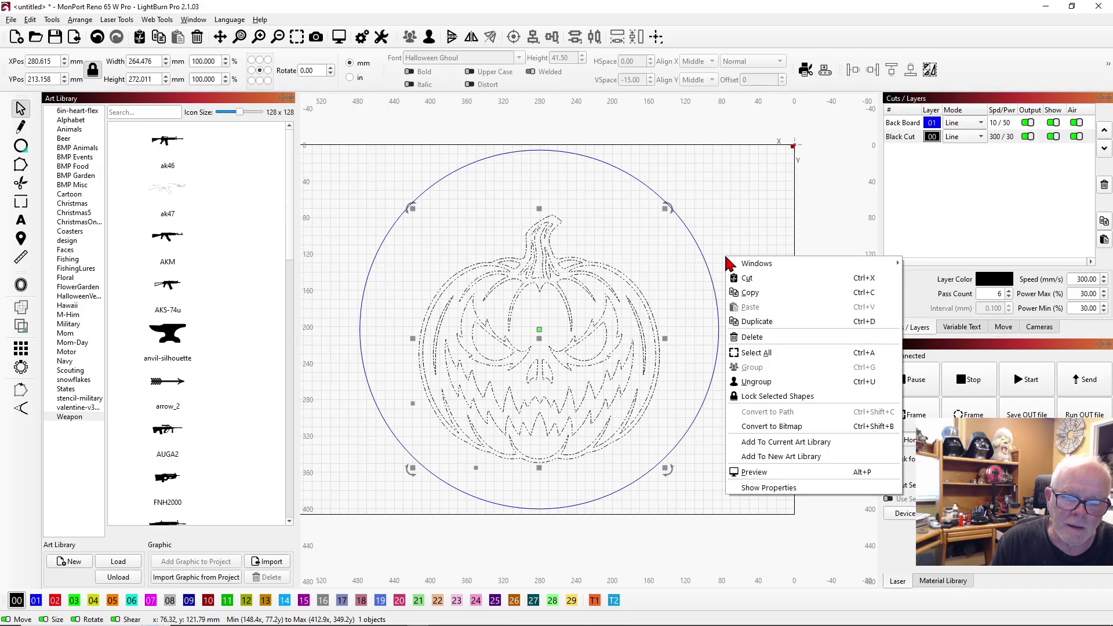
{"action": "left_click", "coordinate": [754, 322]}
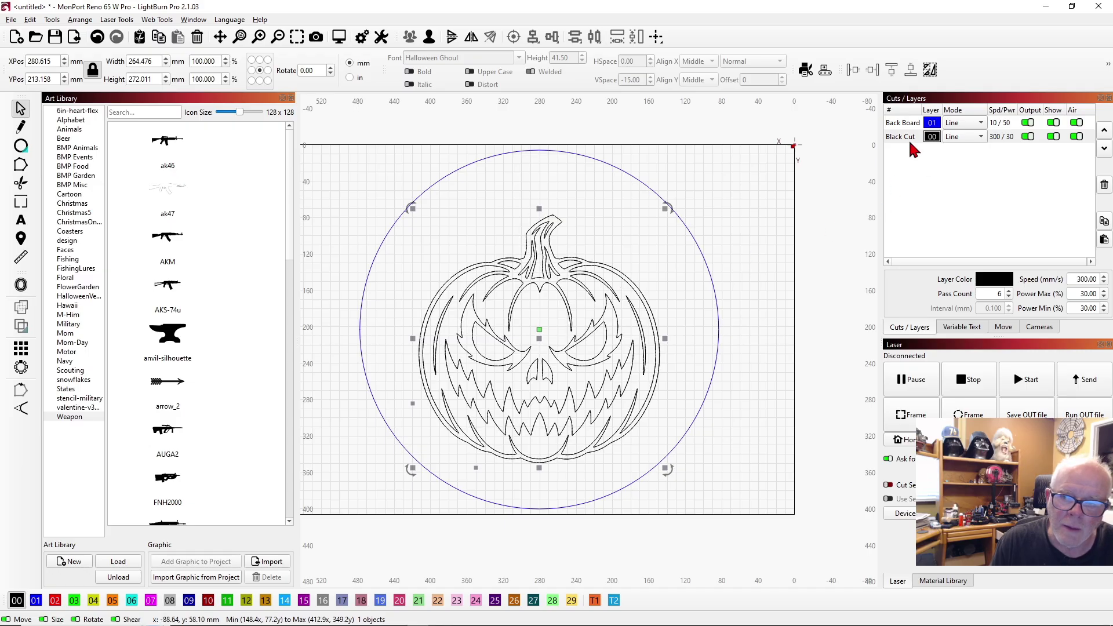
{"action": "left_click", "coordinate": [112, 601]}
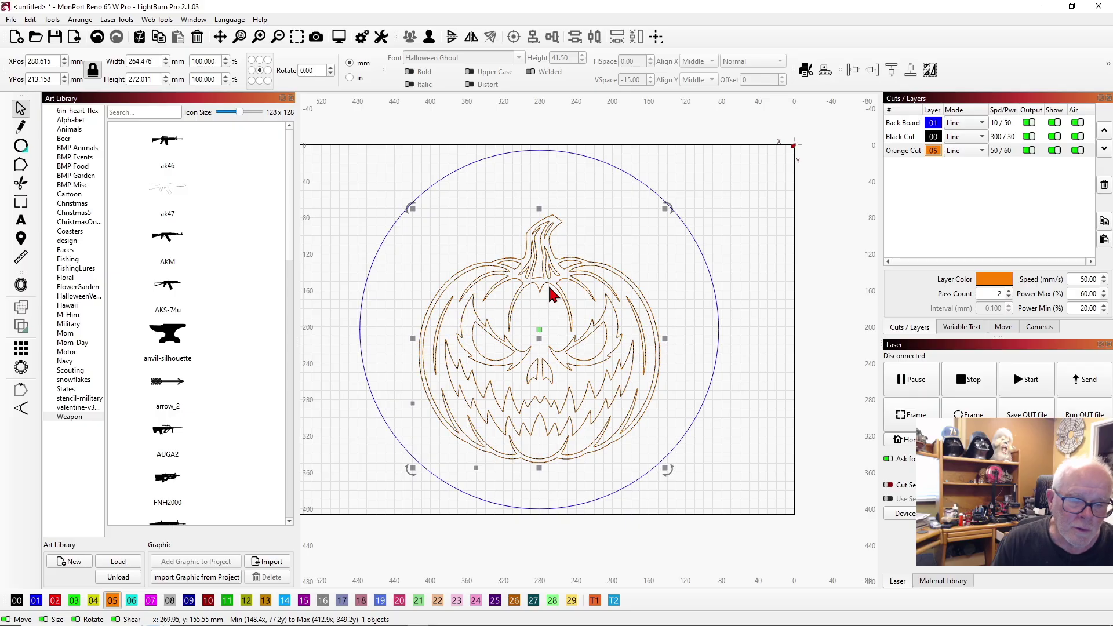
{"action": "left_click", "coordinate": [583, 233]}
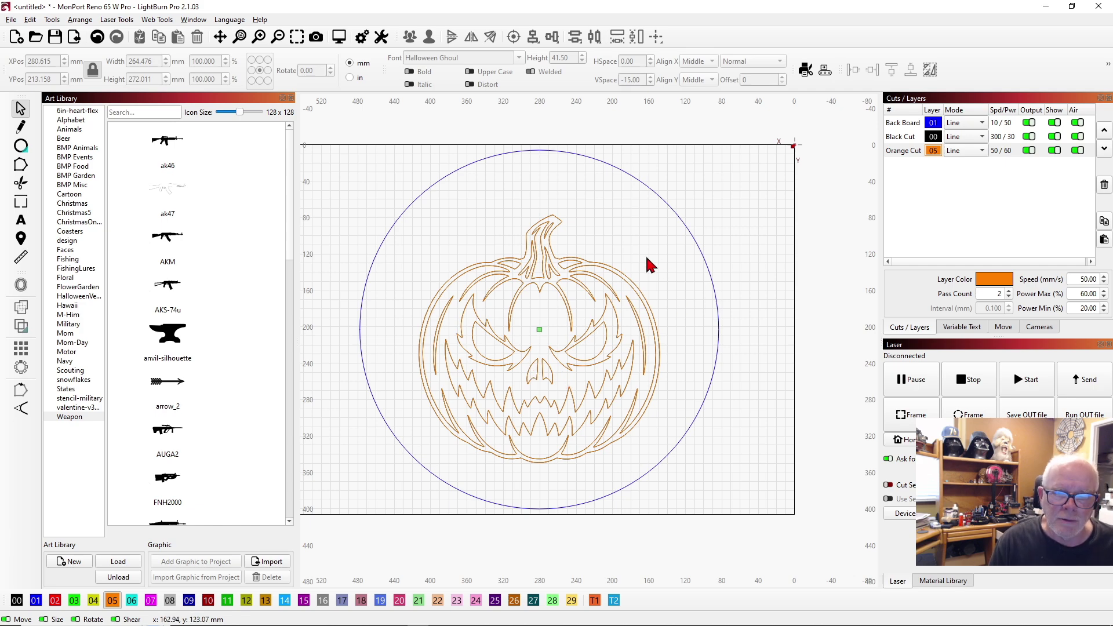
Resize the back board circle to 381 mm in diameter with its proportions locked.
{"action": "left_click", "coordinate": [655, 199]}
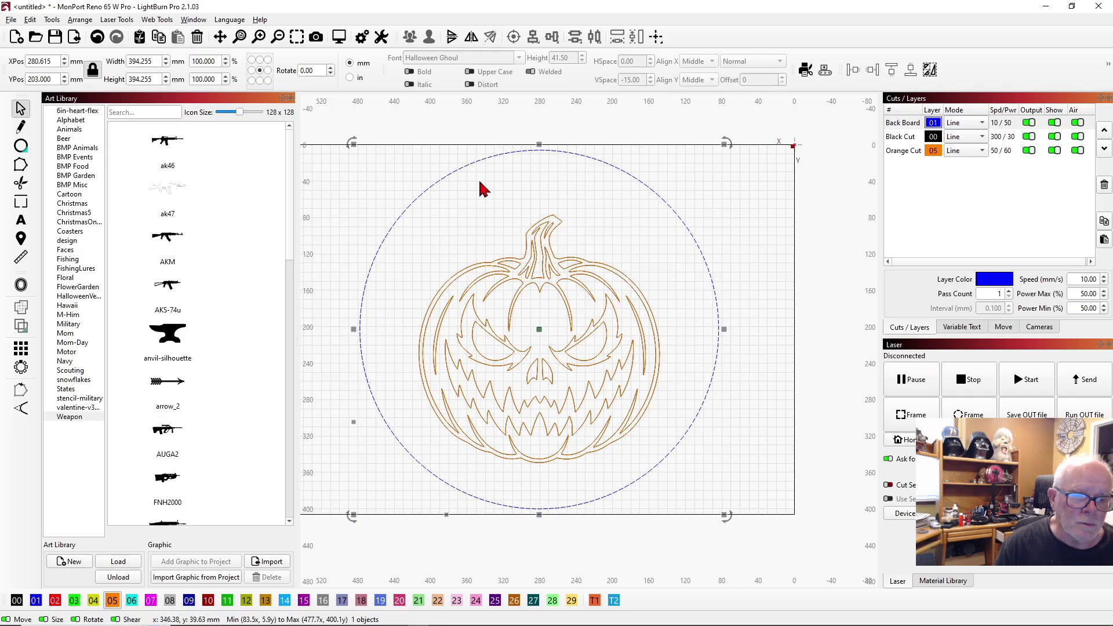
{"action": "mouse_move", "coordinate": [355, 622]}
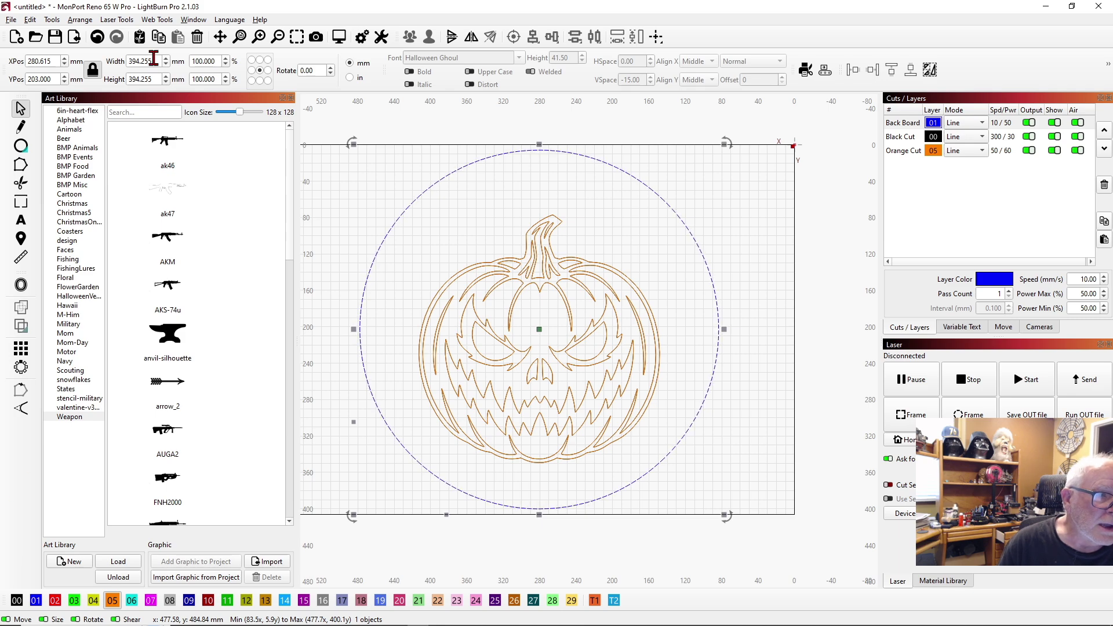
{"action": "left_click_drag", "start_coordinate": [155, 61], "coordinate": [128, 61]}
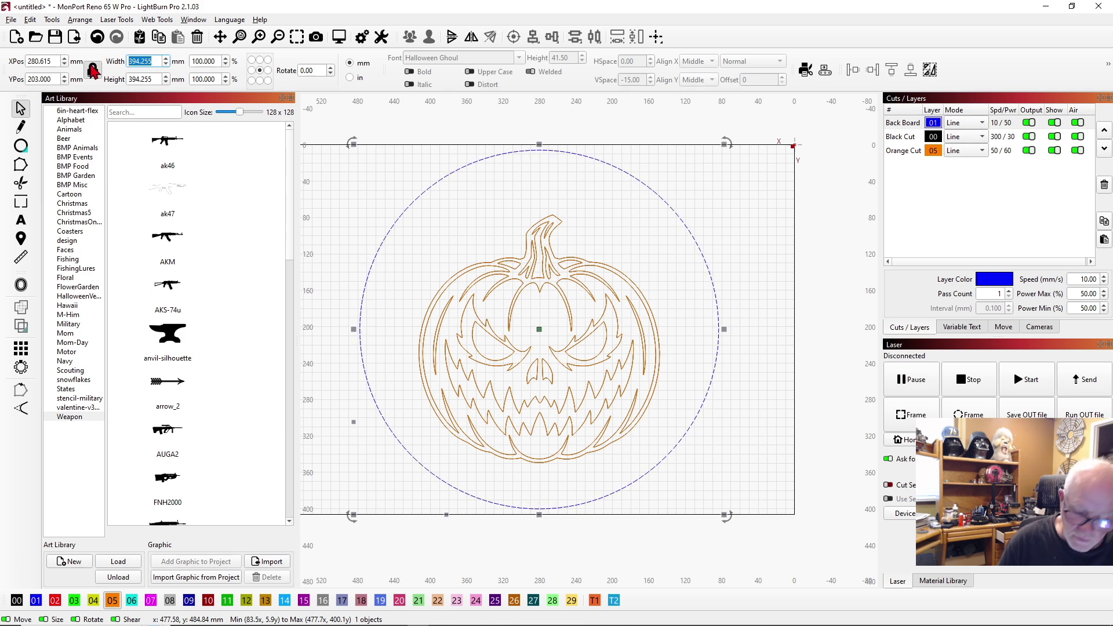
{"action": "type", "text": "381"}
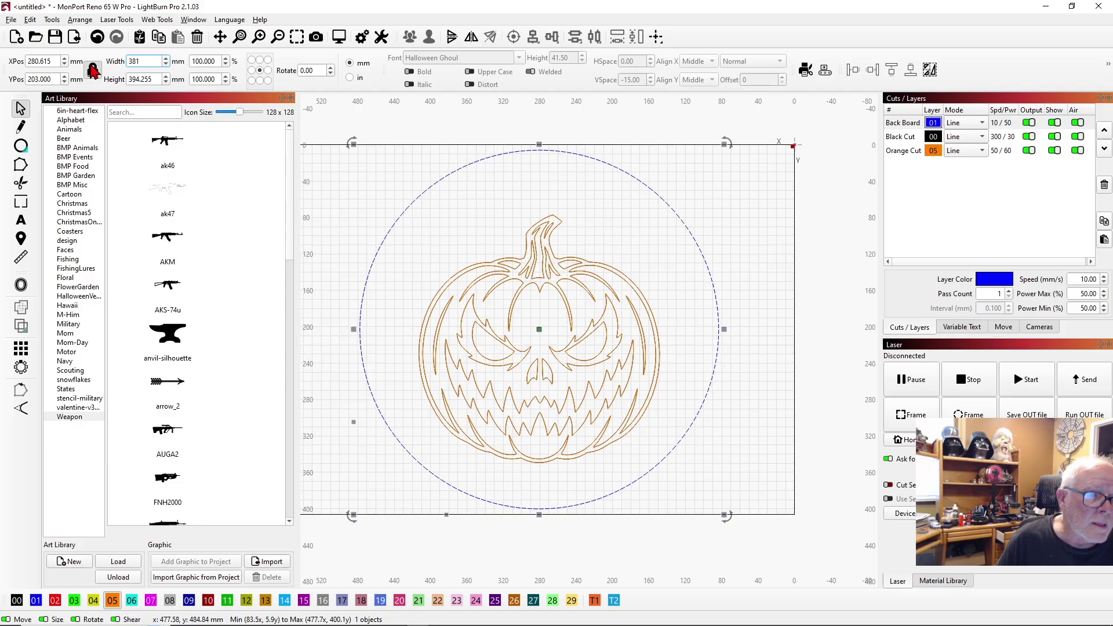
{"action": "key", "text": "Return"}
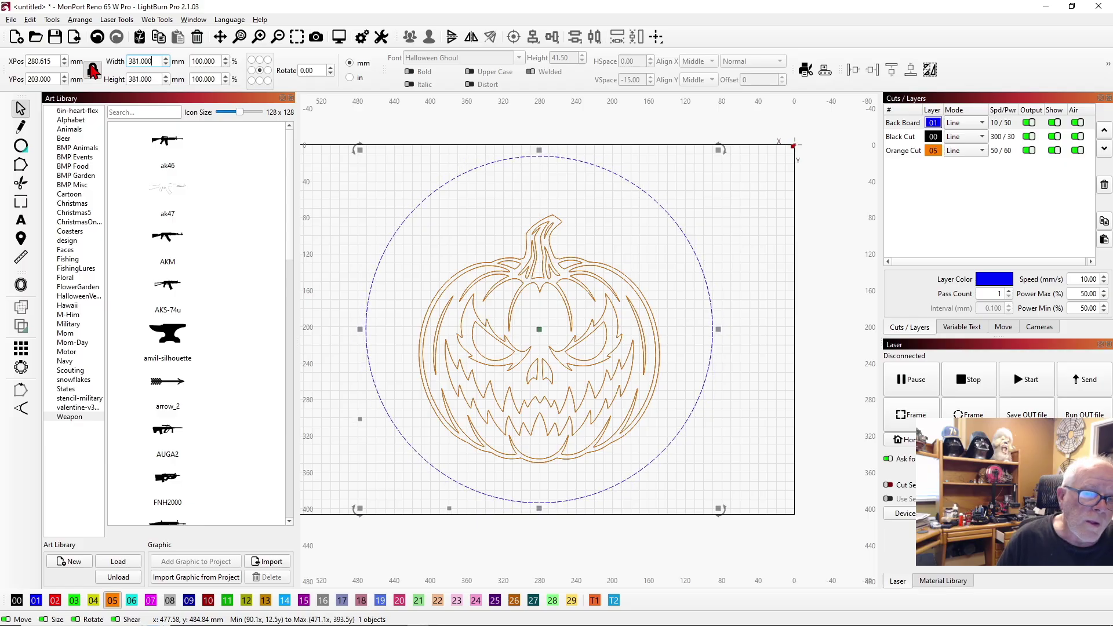
{"action": "left_click", "coordinate": [400, 195]}
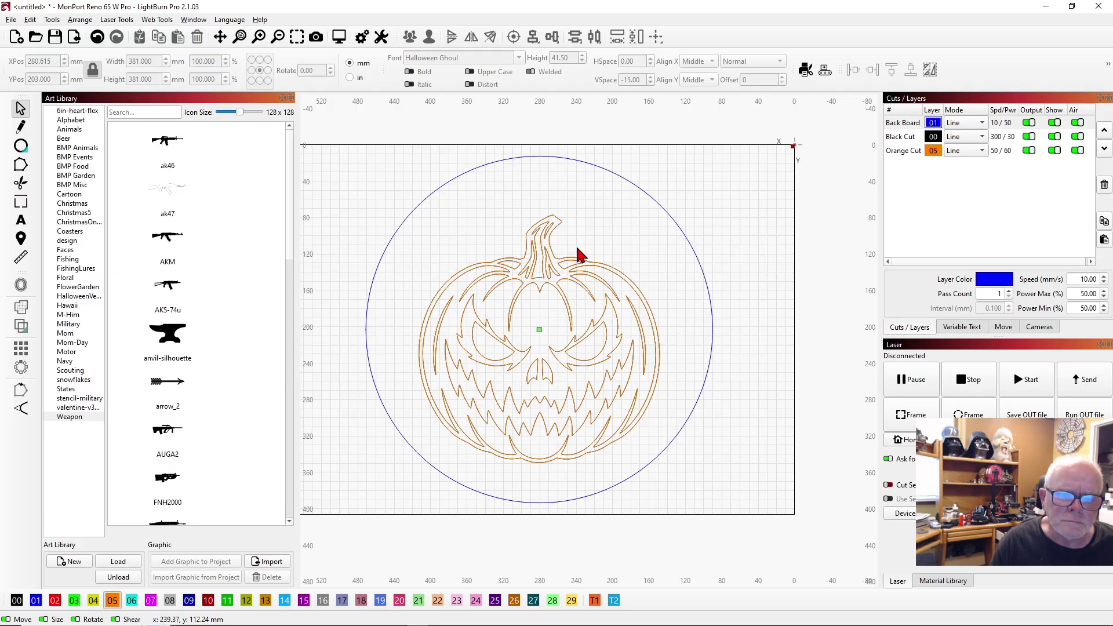
Turn off both output and visibility for the Orange Cut layer, leaving the black pumpkin to work on.
{"action": "left_click", "coordinate": [549, 240]}
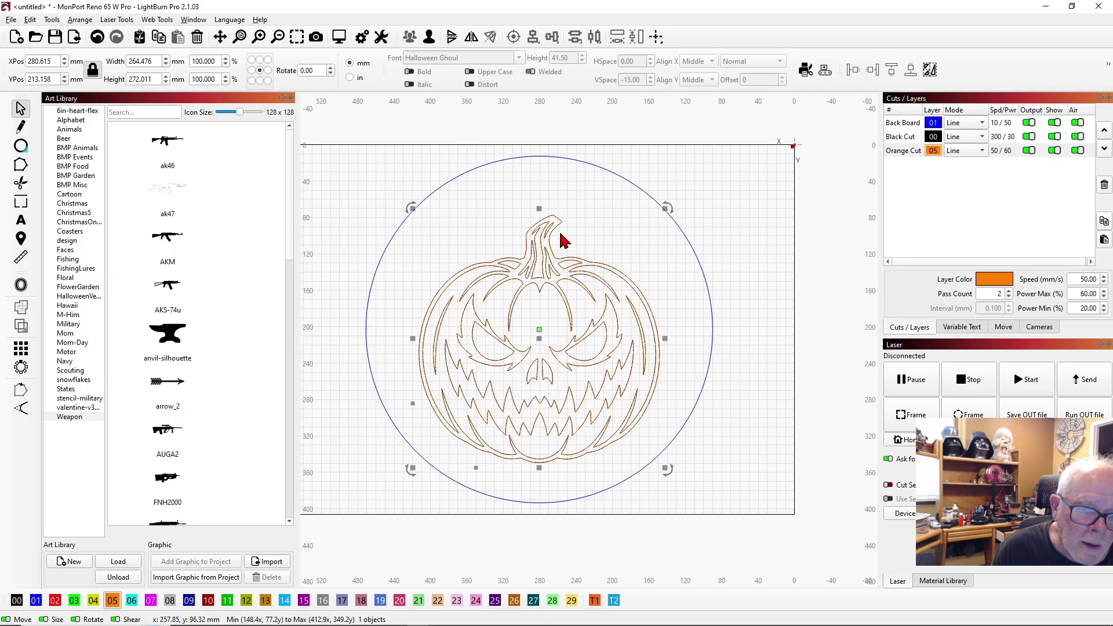
{"action": "scroll", "coordinate": [558, 232], "scroll_direction": "up", "scroll_amount": 4}
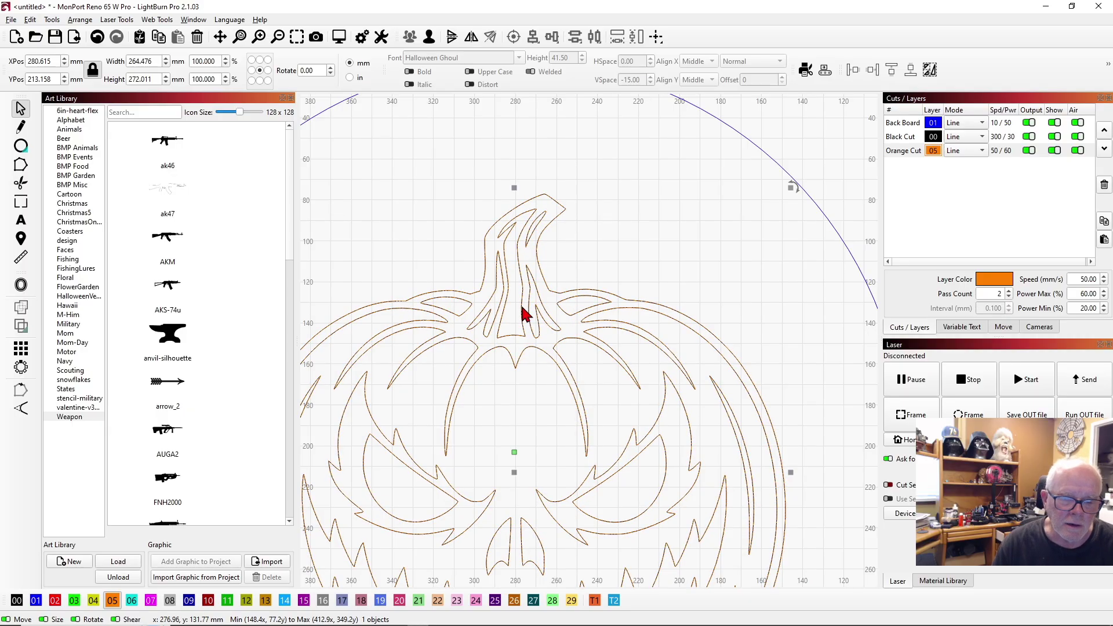
{"action": "scroll", "coordinate": [527, 312], "scroll_direction": "down", "scroll_amount": 1}
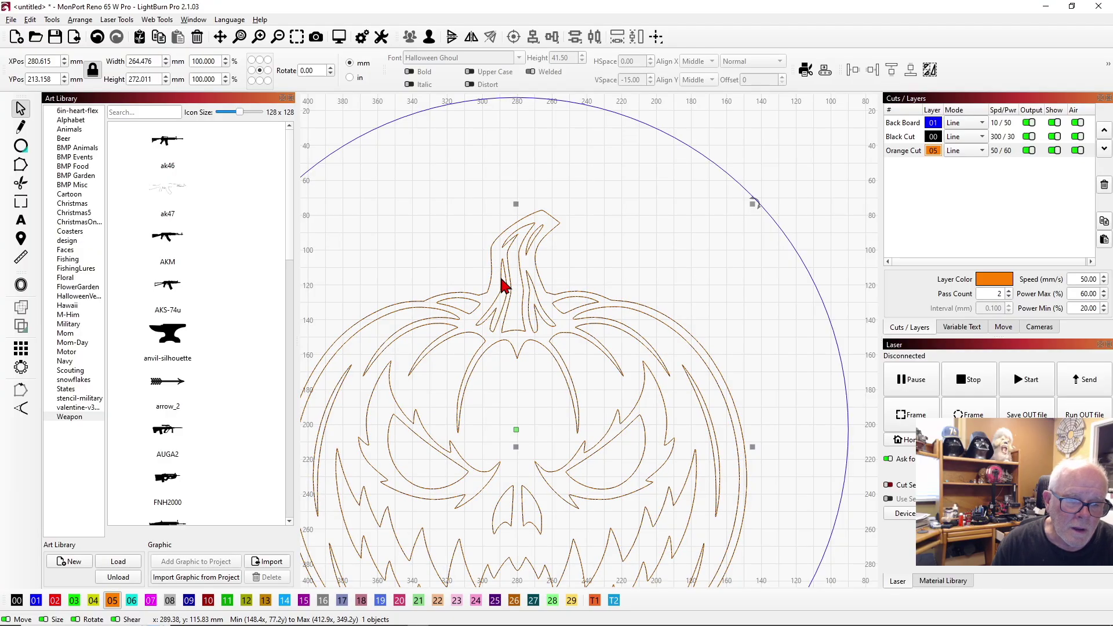
{"action": "scroll", "coordinate": [574, 286], "scroll_direction": "up", "scroll_amount": 1}
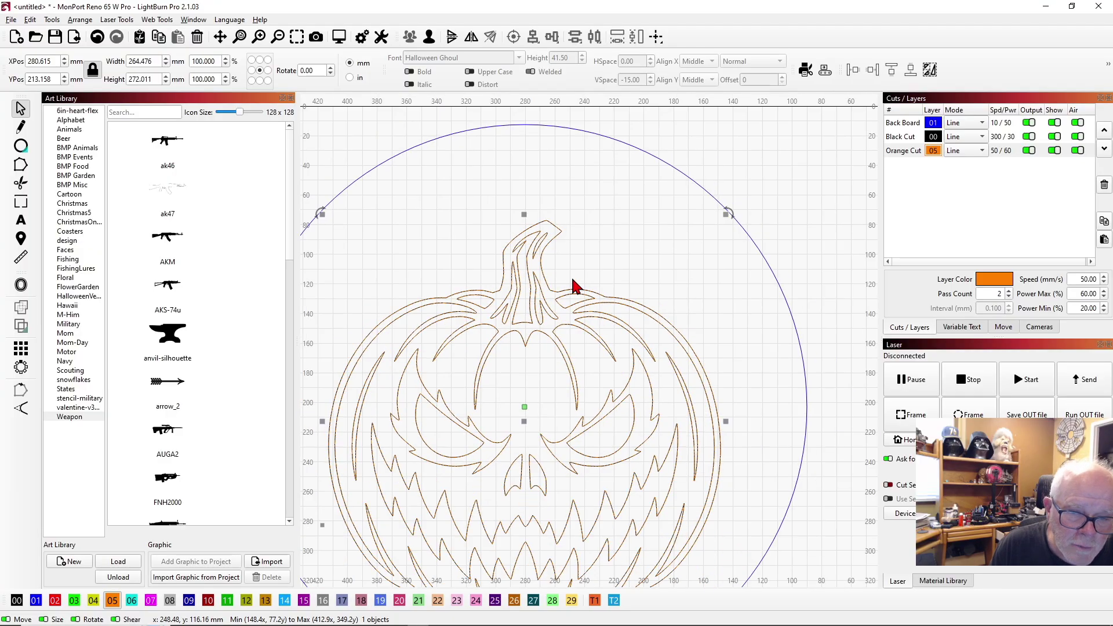
{"action": "scroll", "coordinate": [579, 286], "scroll_direction": "down", "scroll_amount": 3}
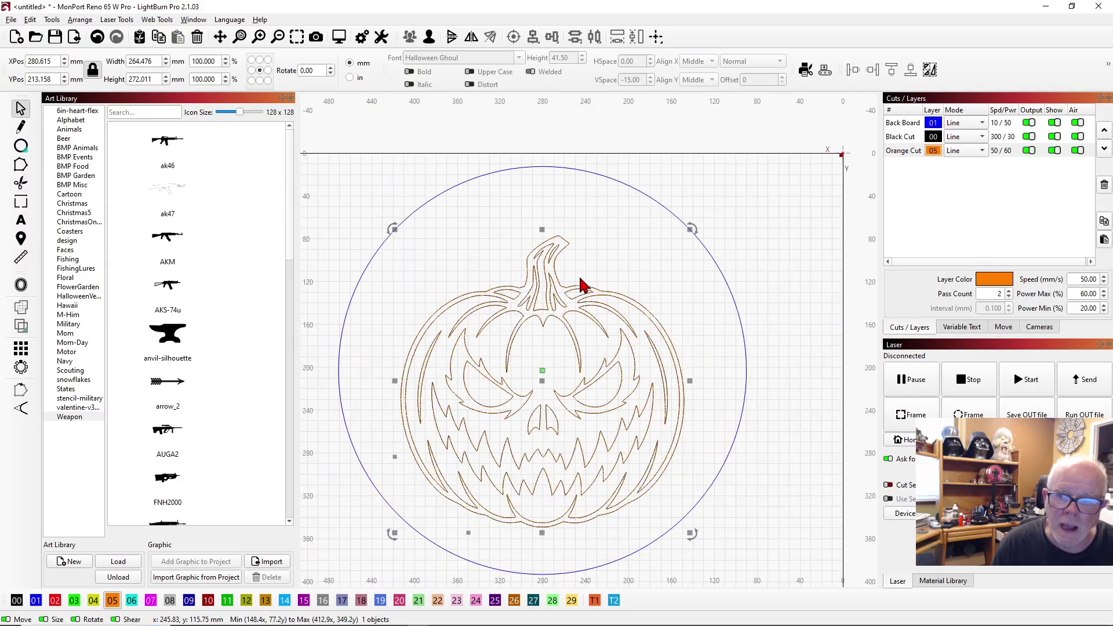
{"action": "left_click", "coordinate": [1029, 152]}
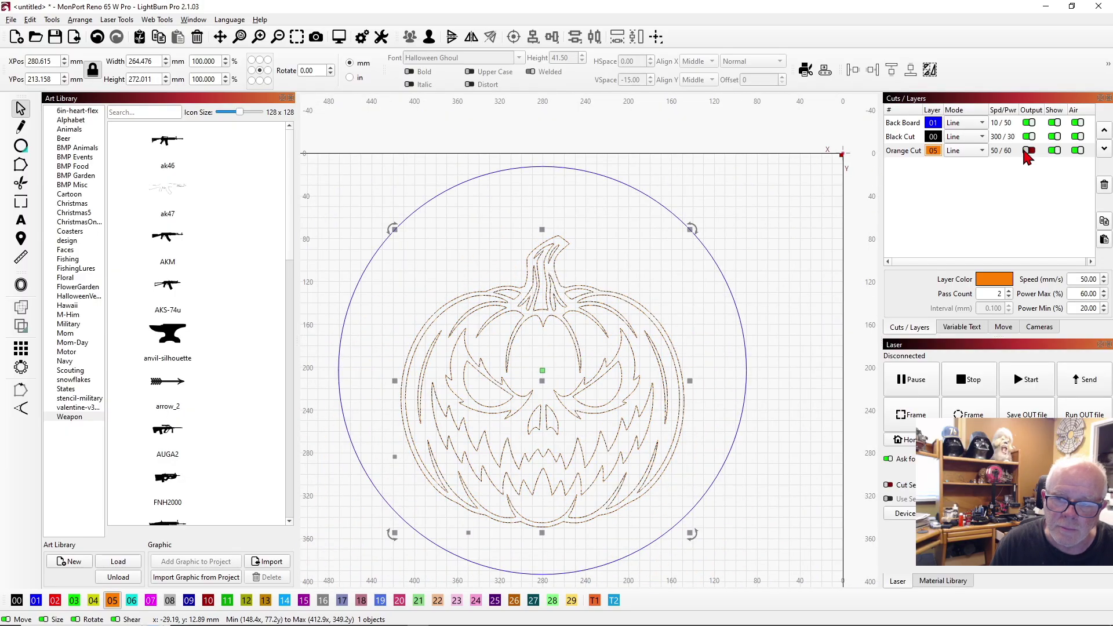
{"action": "left_click", "coordinate": [1055, 151]}
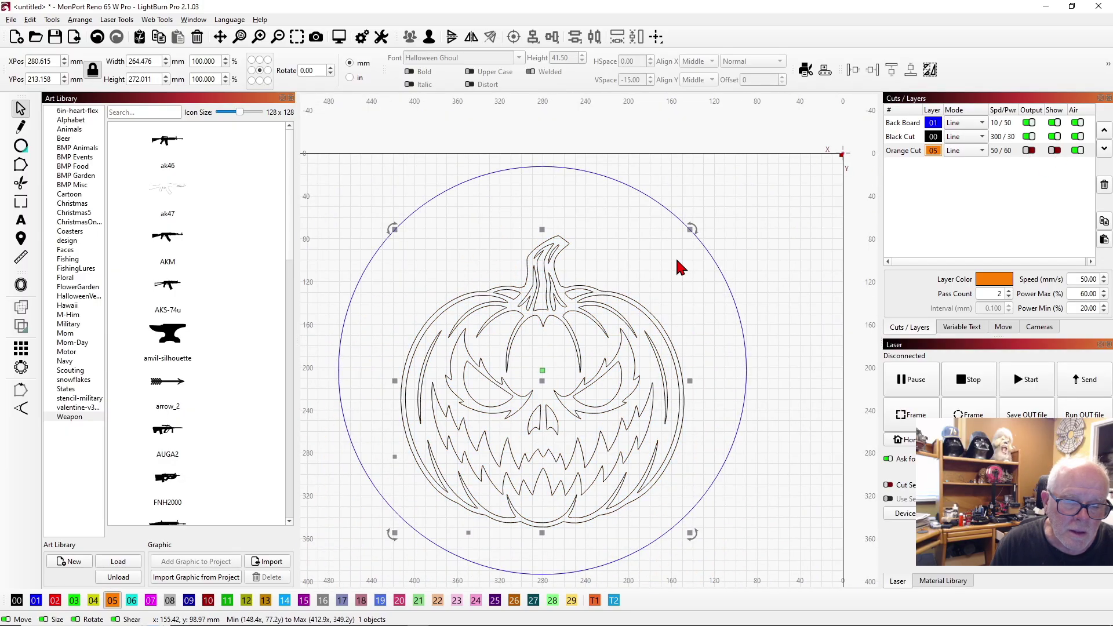
Ungroup the black pumpkin on layer 00 into its separate outline shapes.
{"action": "left_click", "coordinate": [560, 301]}
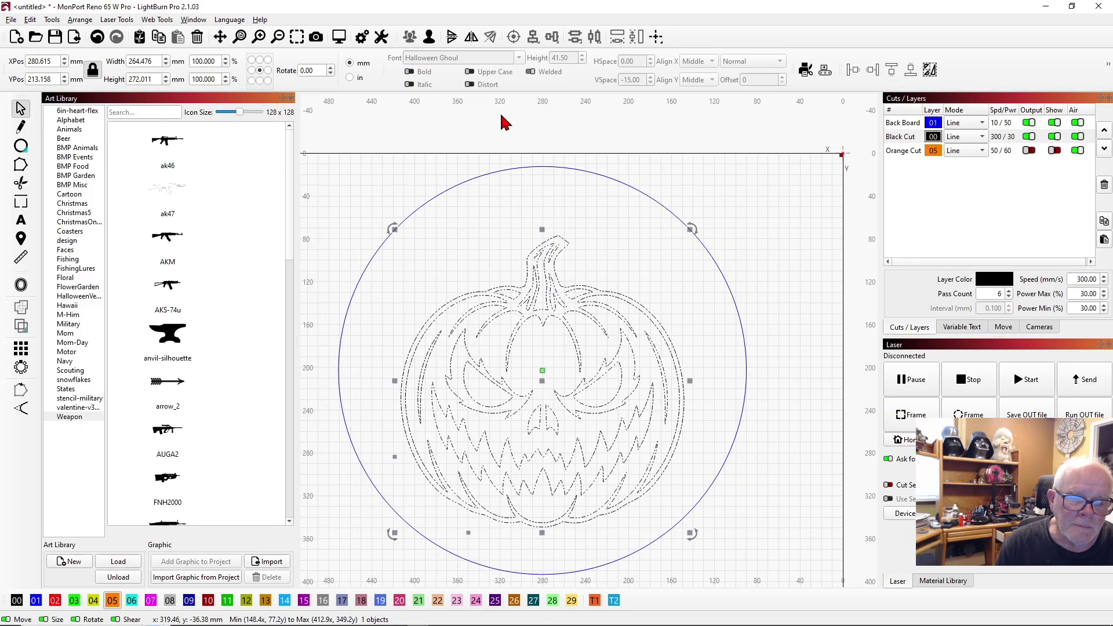
{"action": "left_click", "coordinate": [429, 37]}
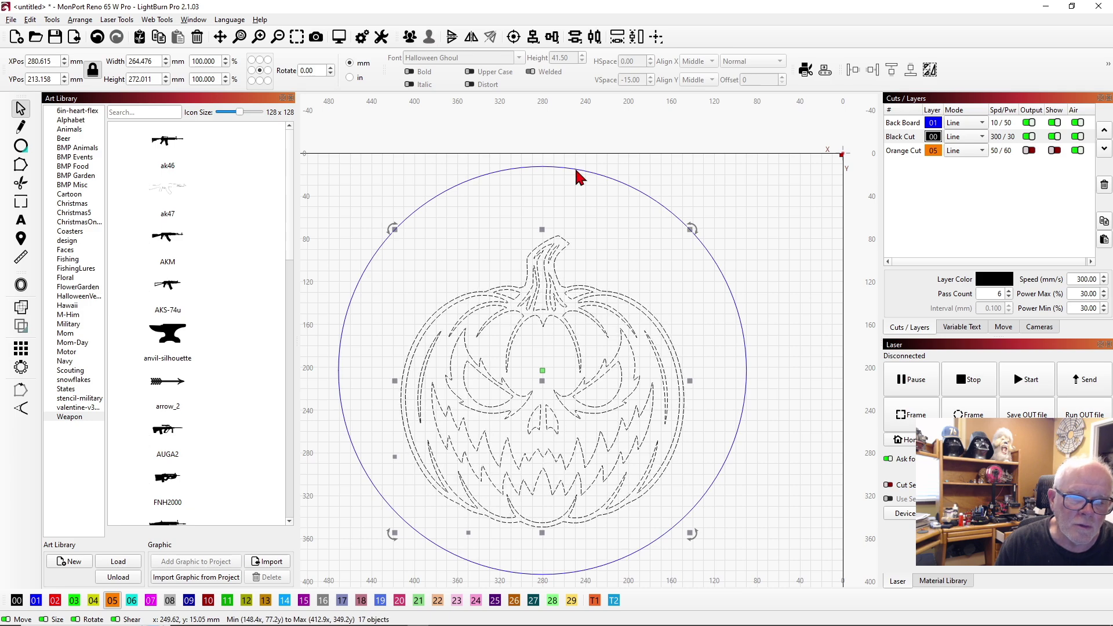
{"action": "left_click", "coordinate": [601, 224]}
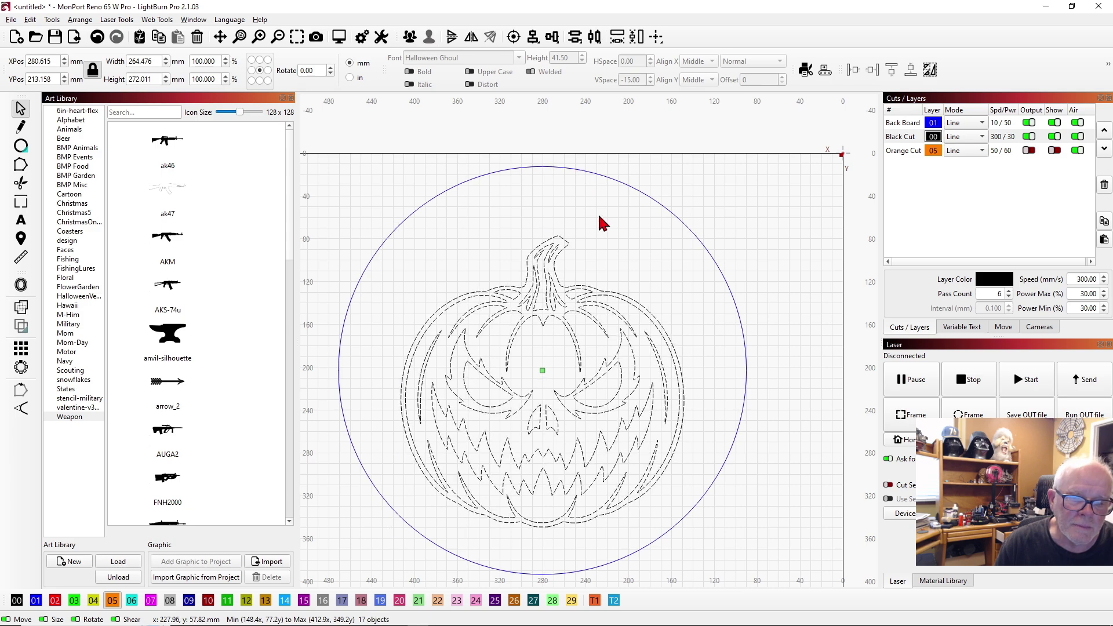
Duplicate in place the six inner detail shapes of the stem, including the curved pieces on both sides of its base.
{"action": "left_click", "coordinate": [553, 258]}
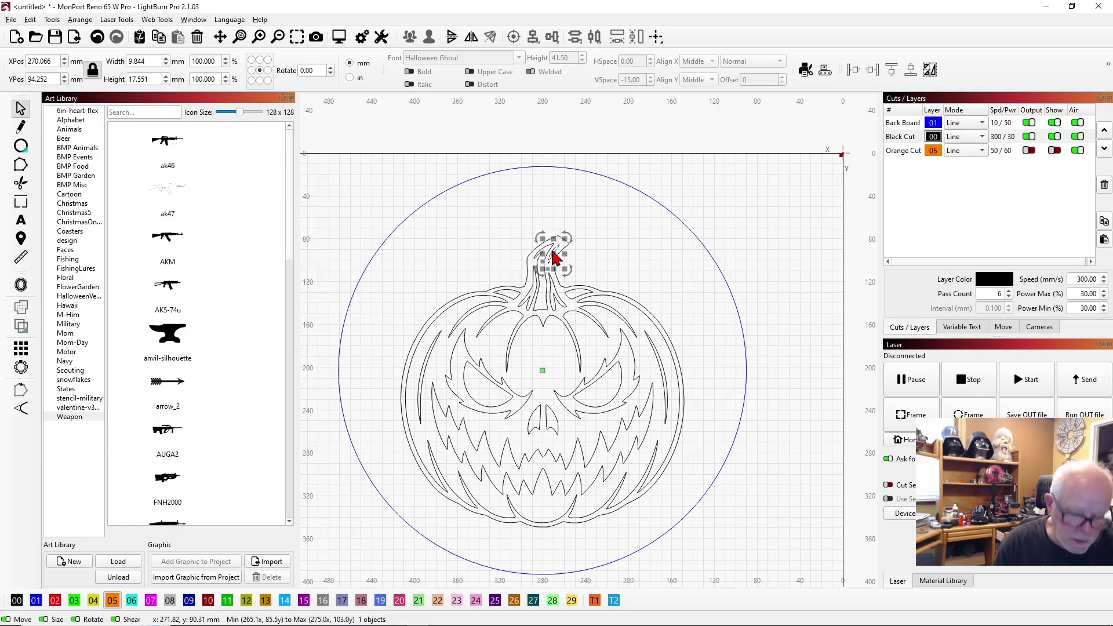
{"action": "left_click", "coordinate": [544, 288], "text": "shift"}
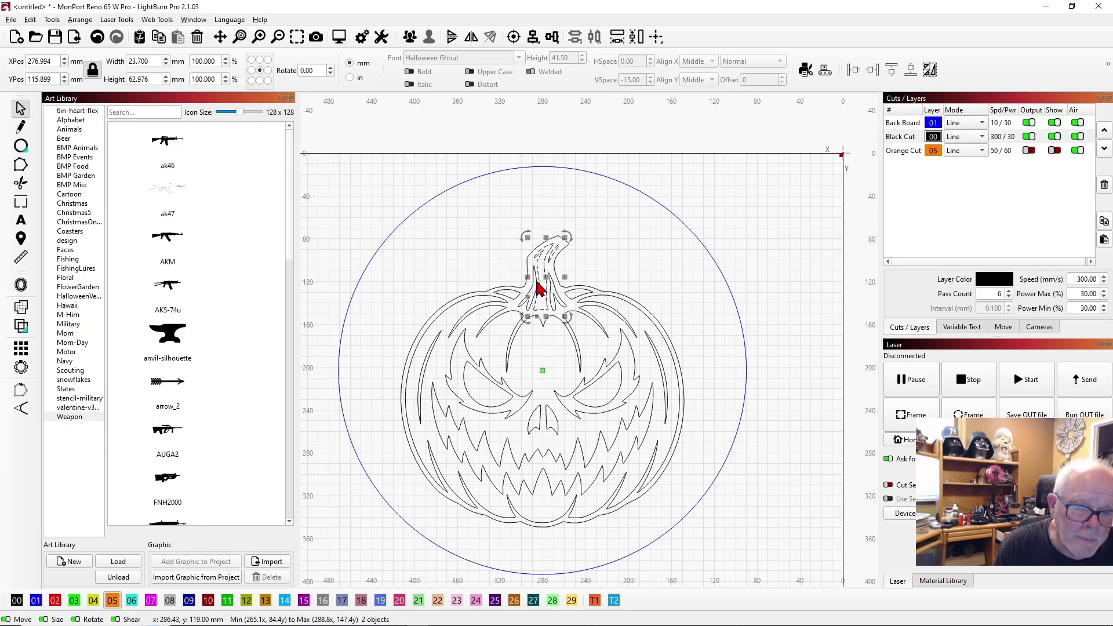
{"action": "left_click", "coordinate": [551, 292], "text": "shift"}
{"action": "left_click", "coordinate": [564, 290], "text": "shift"}
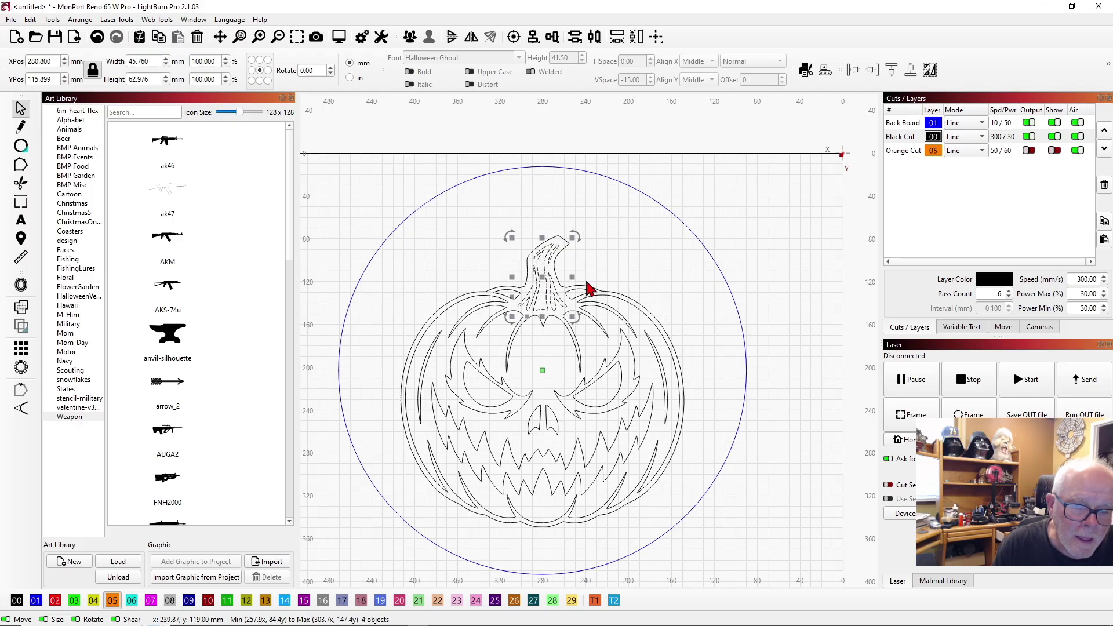
{"action": "left_click", "coordinate": [569, 295], "text": "shift"}
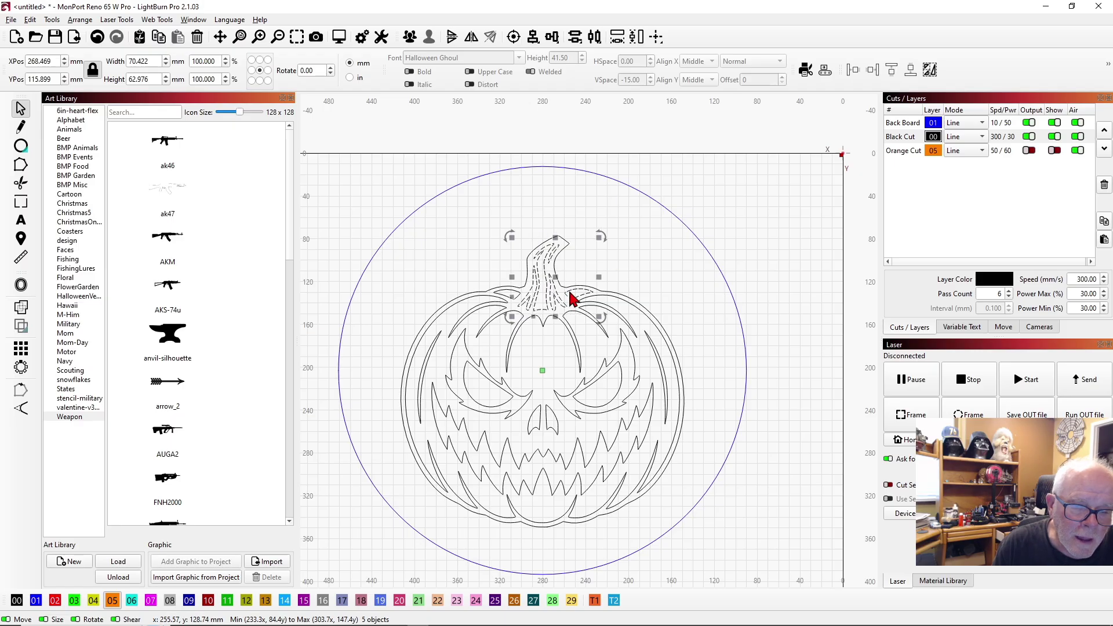
{"action": "left_click", "coordinate": [519, 298], "text": "shift"}
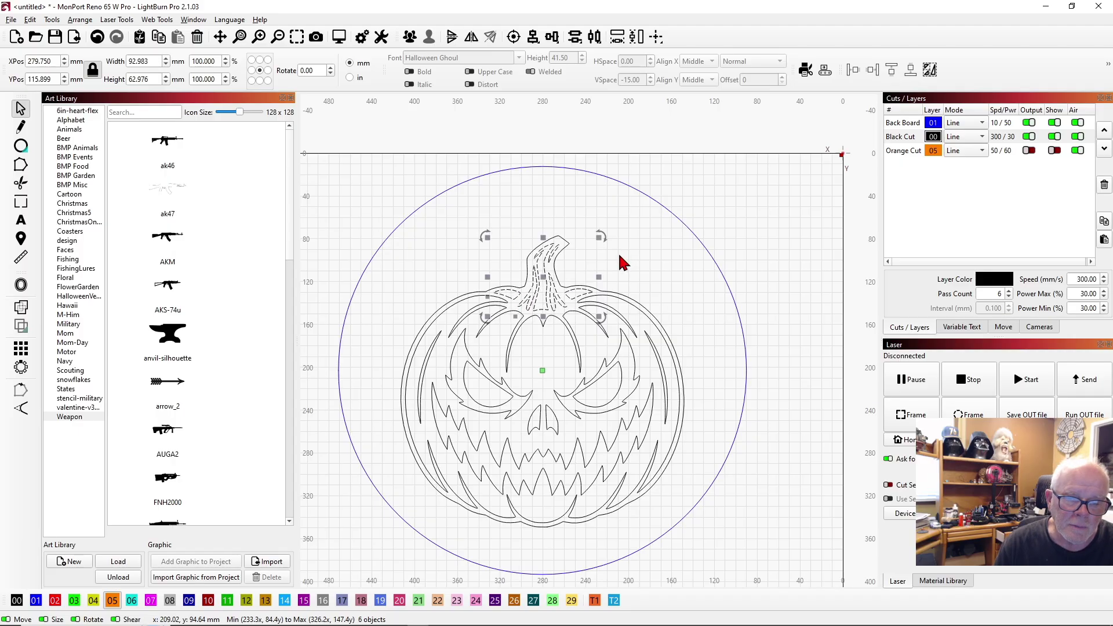
{"action": "right_click", "coordinate": [609, 255]}
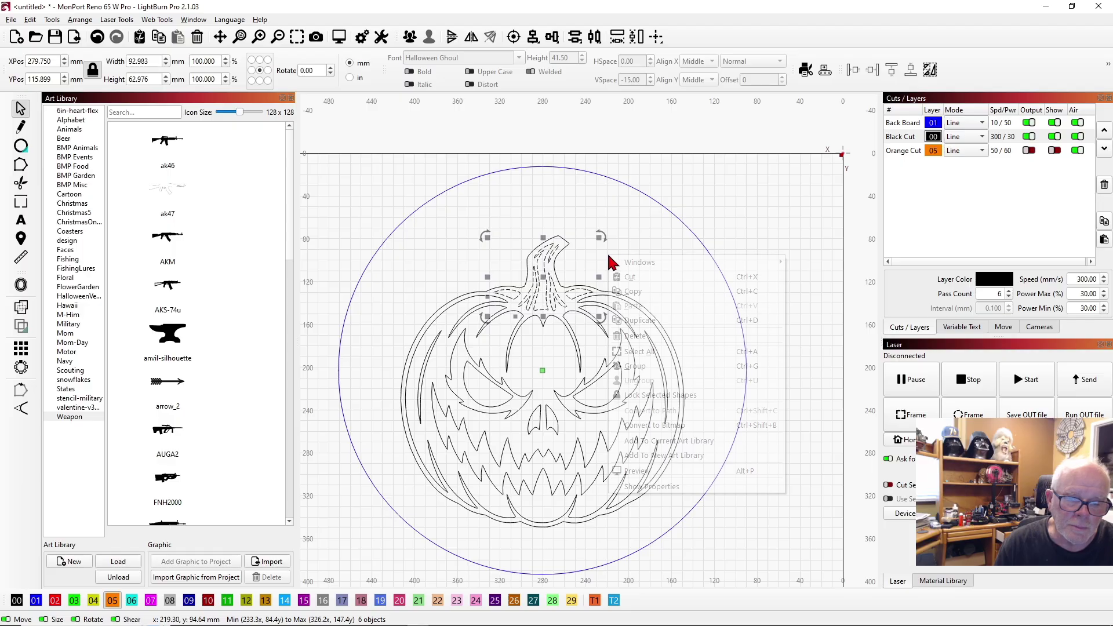
{"action": "left_click", "coordinate": [638, 321]}
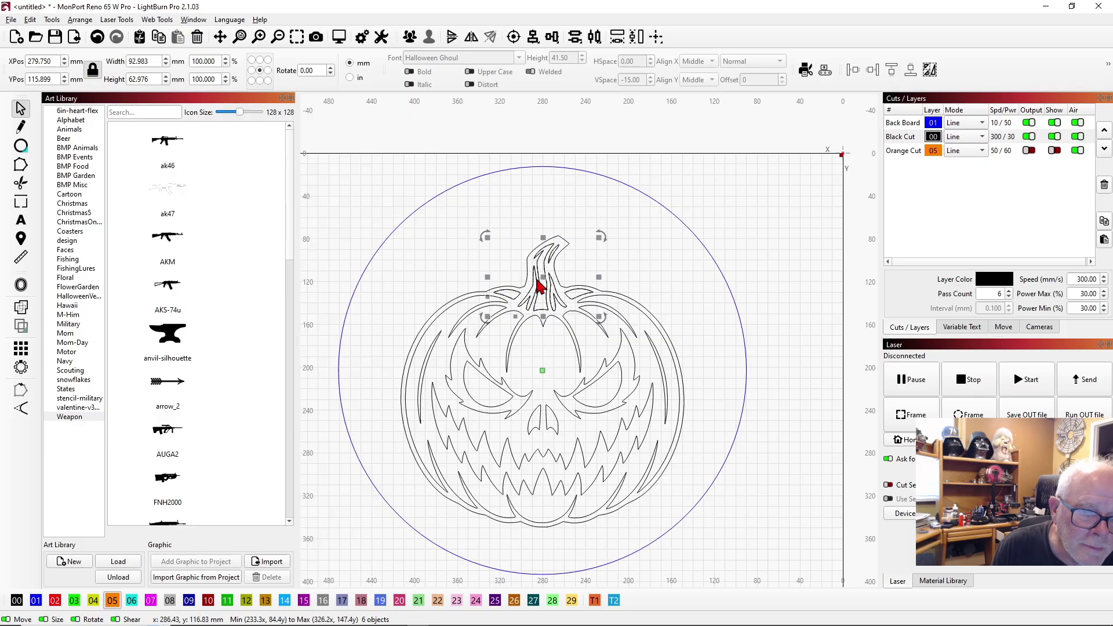
Assign the duplicated stem shapes to green layer 03 and turn off output and visibility for black layer 00.
{"action": "scroll", "coordinate": [539, 284], "scroll_direction": "up", "scroll_amount": 8}
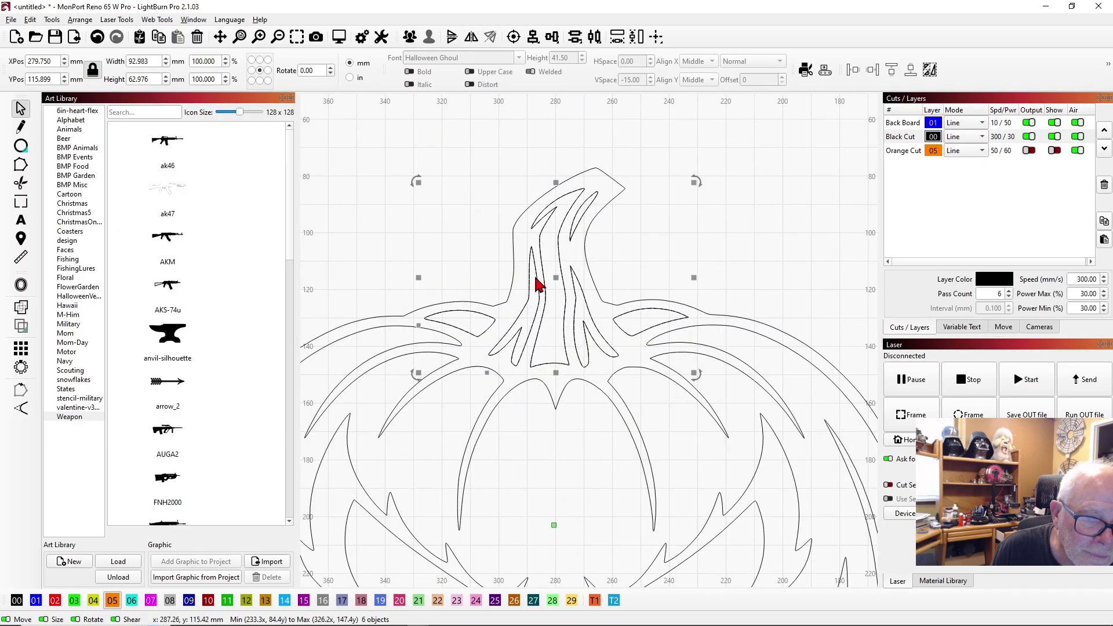
{"action": "scroll", "coordinate": [542, 280], "scroll_direction": "up", "scroll_amount": 2}
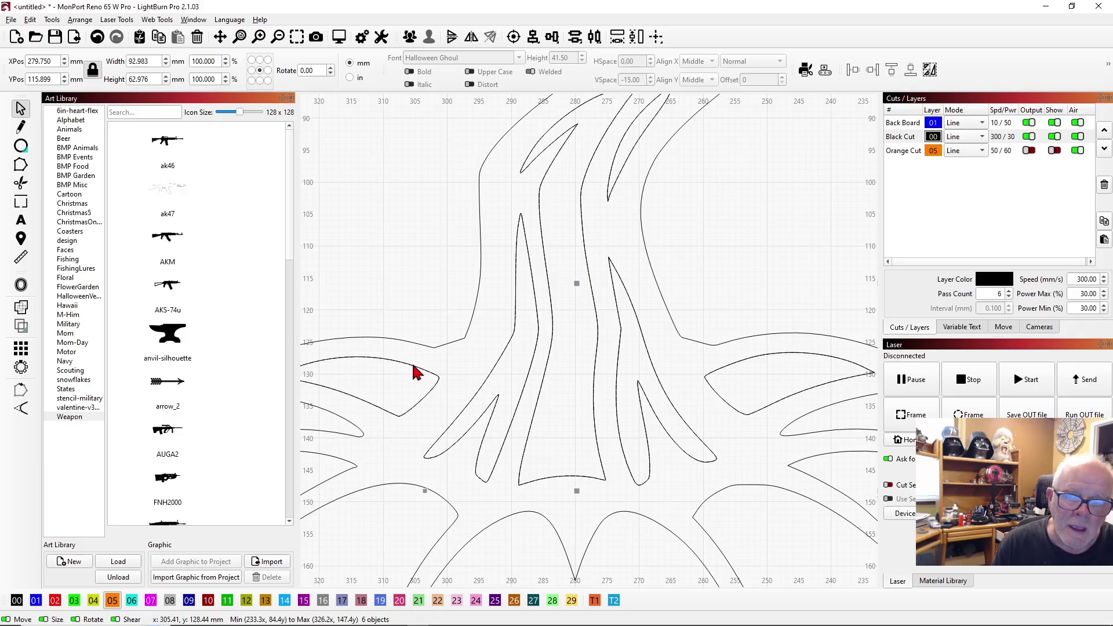
{"action": "left_click", "coordinate": [74, 601]}
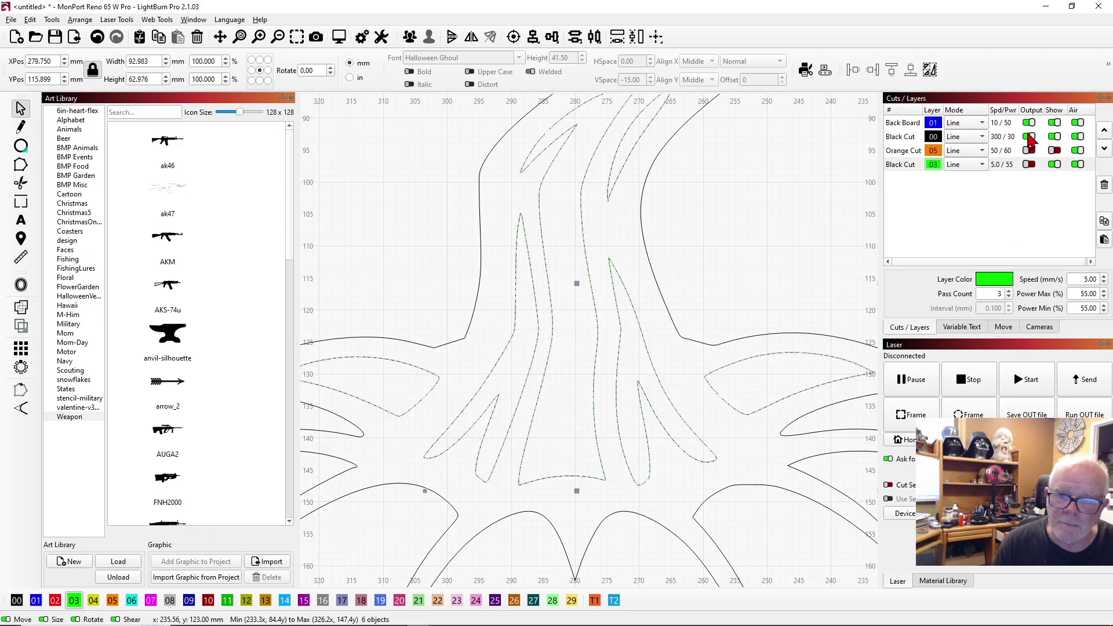
{"action": "left_click", "coordinate": [1029, 164]}
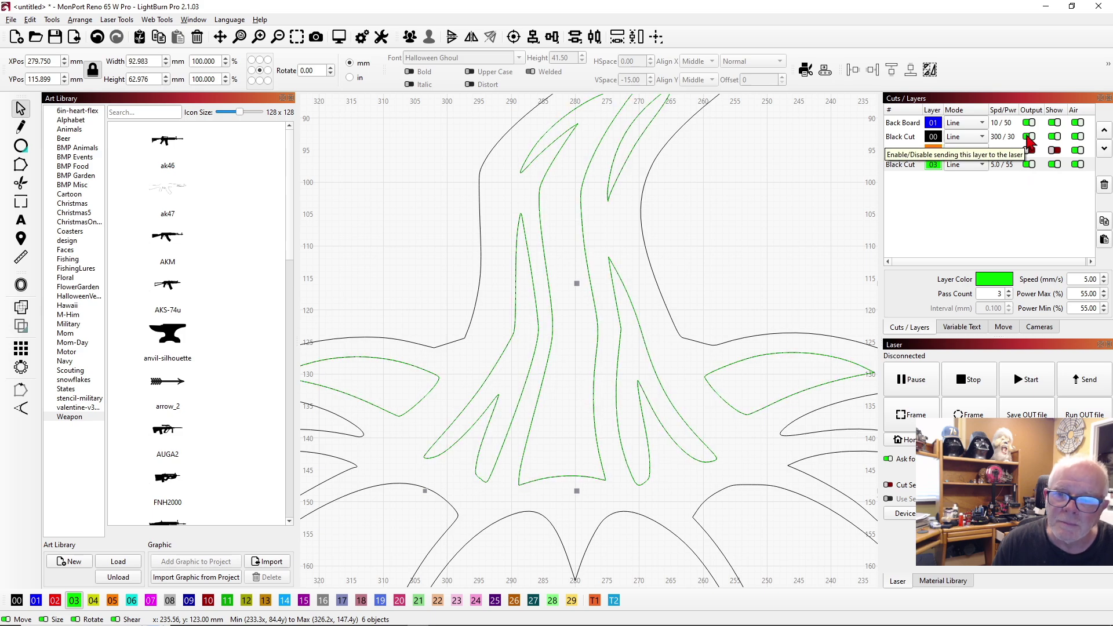
{"action": "left_click", "coordinate": [1029, 136]}
{"action": "left_click", "coordinate": [1053, 137]}
Group the green stem detail shapes into one object.
{"action": "scroll", "coordinate": [768, 241], "scroll_direction": "down", "scroll_amount": 3}
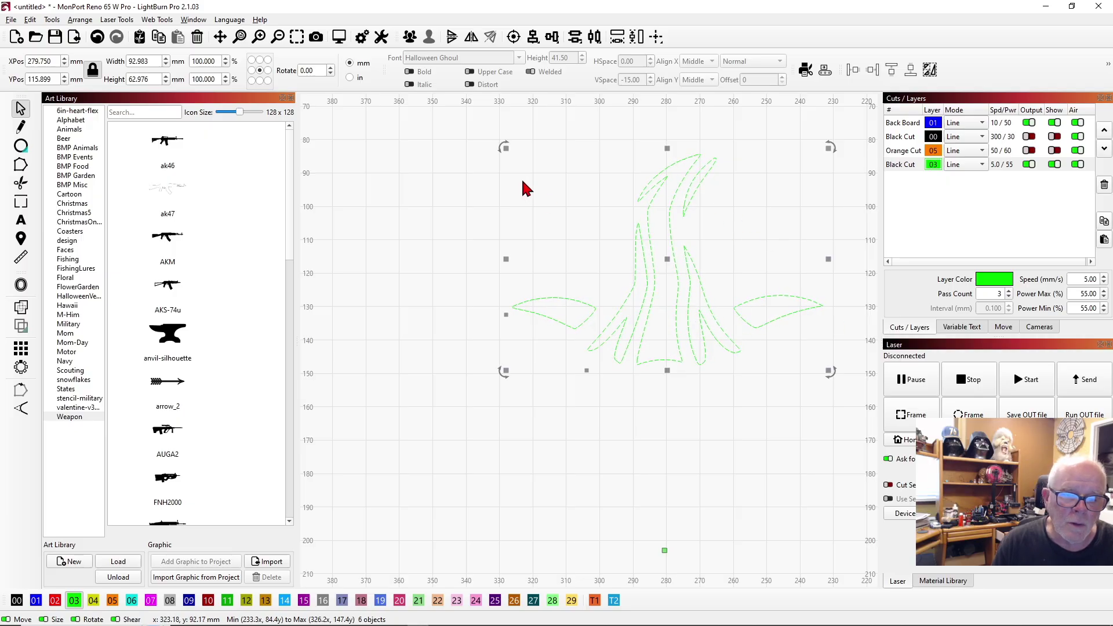
{"action": "left_click", "coordinate": [410, 38]}
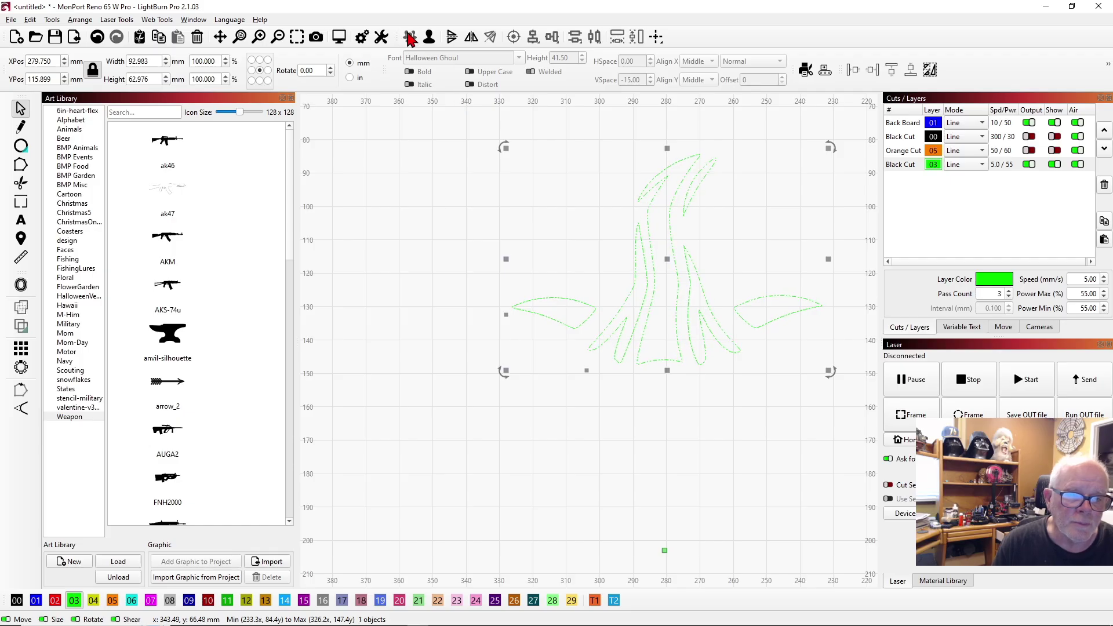
{"action": "left_click", "coordinate": [532, 209]}
{"action": "scroll", "coordinate": [551, 234], "scroll_direction": "down", "scroll_amount": 2}
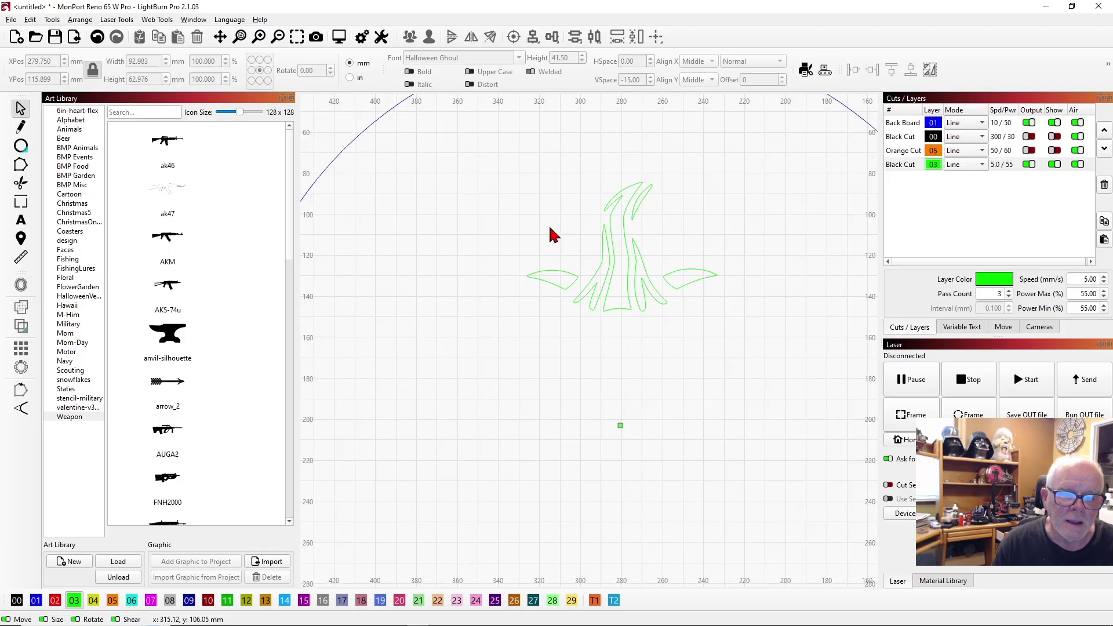
Turn off output and visibility for green layer 03 and turn both back on for black layer 00.
{"action": "left_click", "coordinate": [1029, 164]}
{"action": "left_click", "coordinate": [1055, 164]}
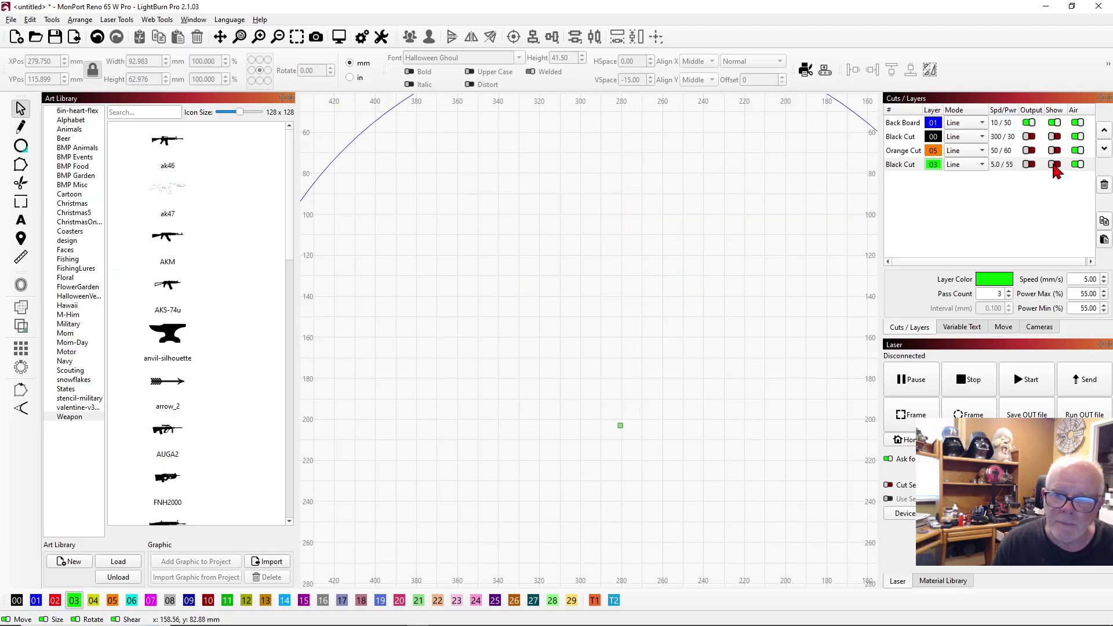
{"action": "left_click", "coordinate": [1029, 136]}
{"action": "left_click", "coordinate": [1055, 137]}
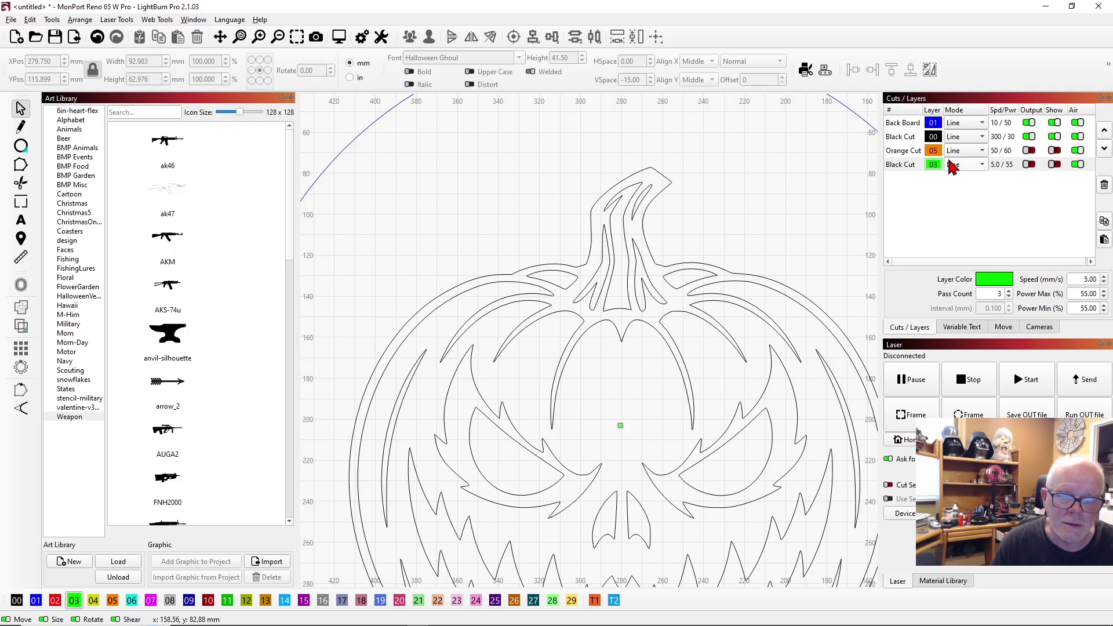
Select all the black pumpkin shapes inside the circle and group them.
{"action": "left_click", "coordinate": [648, 199]}
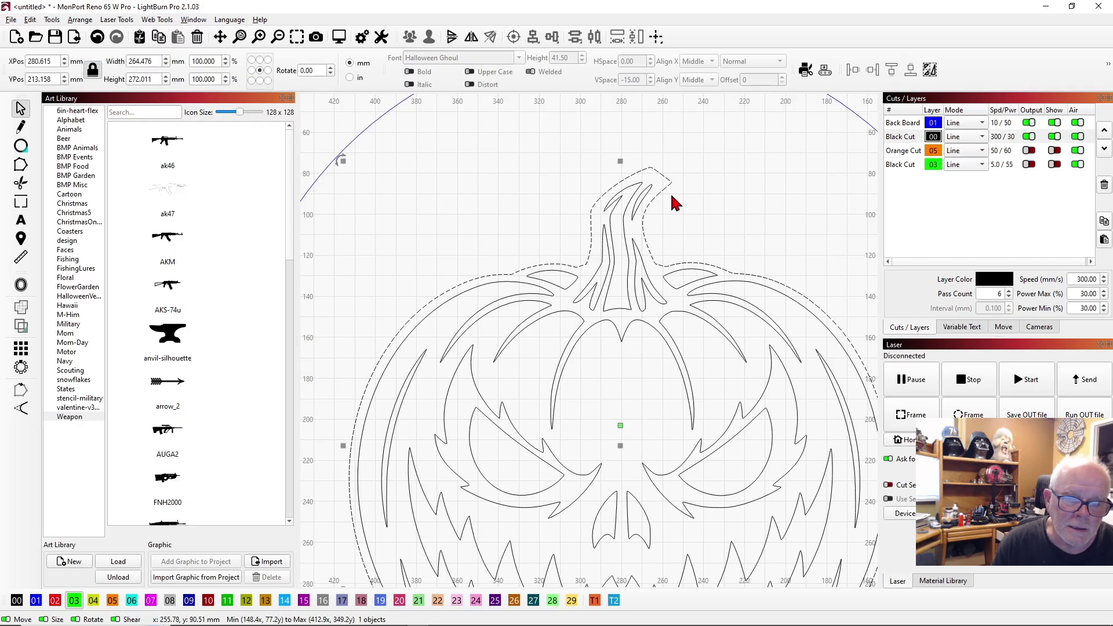
{"action": "scroll", "coordinate": [716, 191], "scroll_direction": "down", "scroll_amount": 1}
{"action": "scroll", "coordinate": [718, 190], "scroll_direction": "down", "scroll_amount": 1}
{"action": "left_click", "coordinate": [603, 194]}
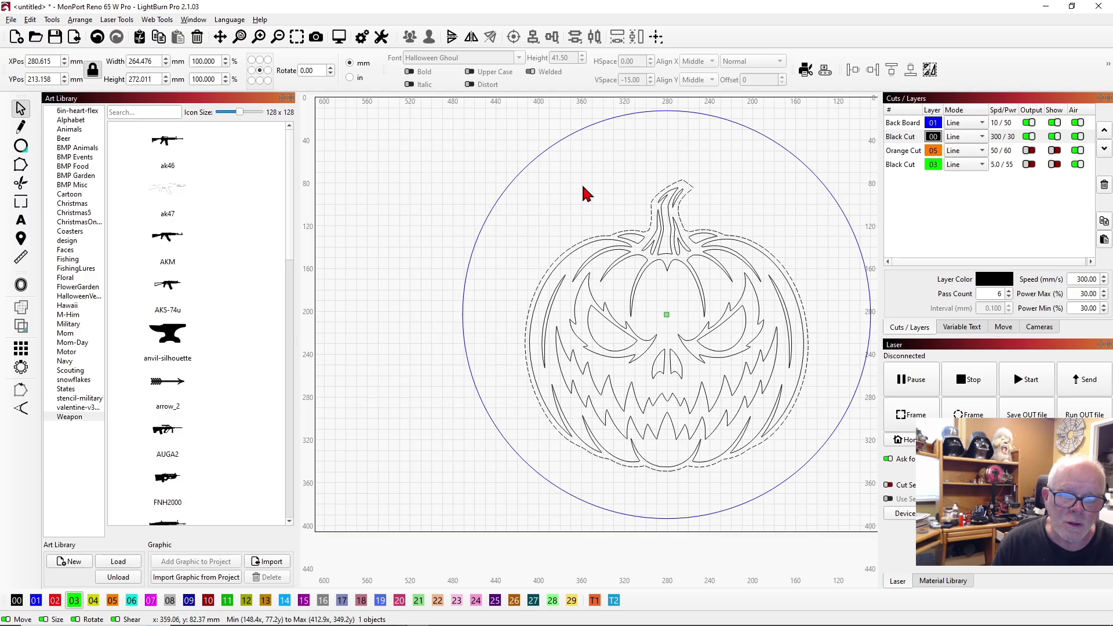
{"action": "left_click", "coordinate": [679, 219]}
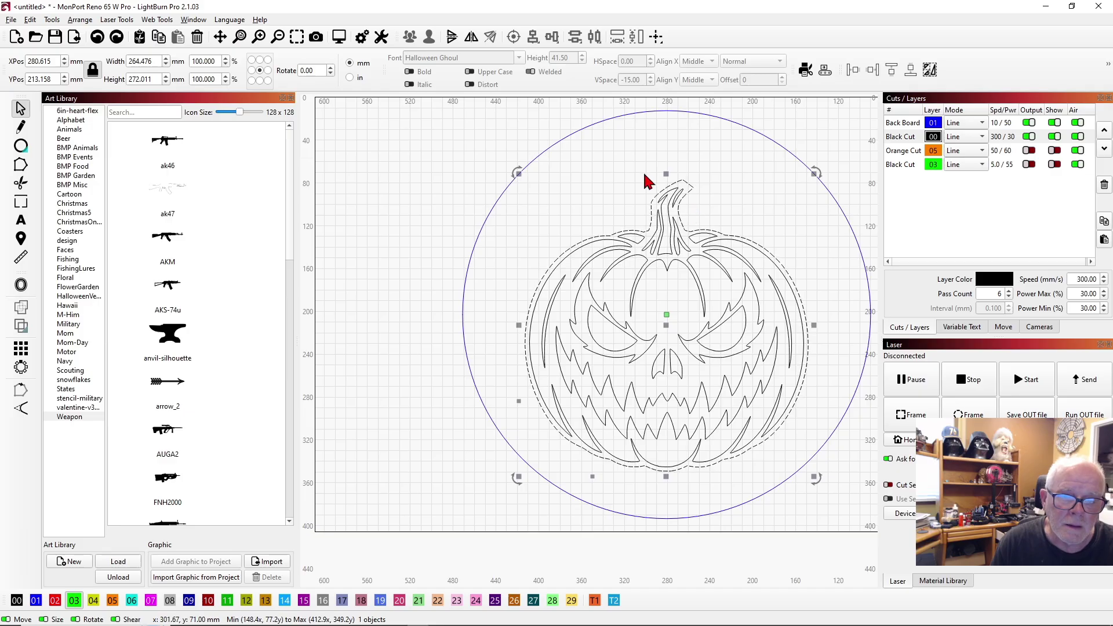
{"action": "left_click", "coordinate": [589, 159]}
{"action": "left_click_drag", "start_coordinate": [463, 130], "coordinate": [853, 525]}
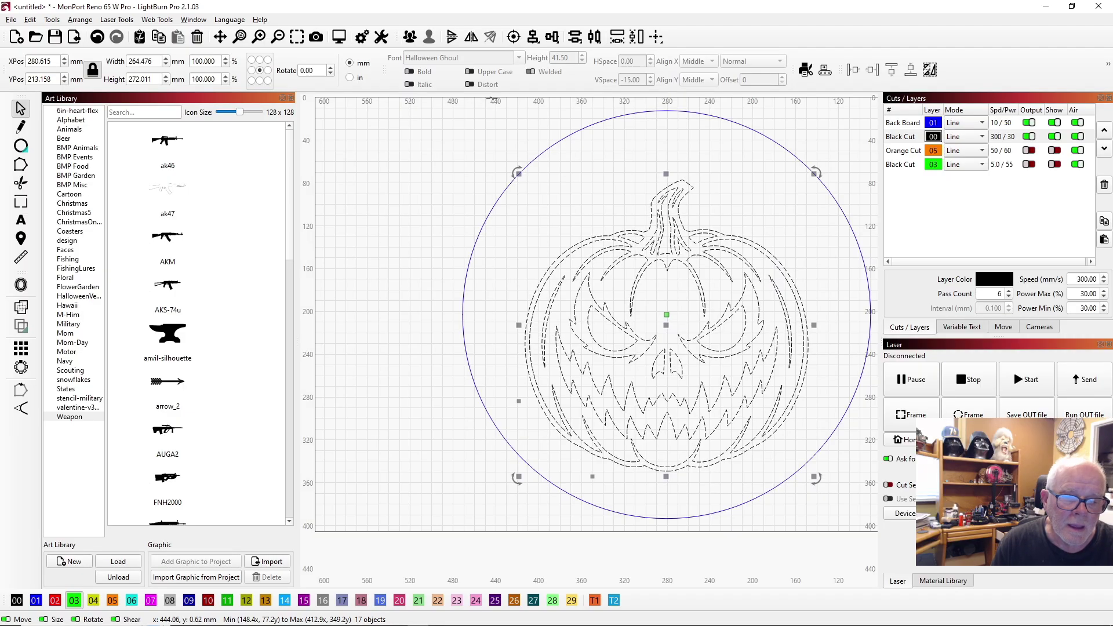
{"action": "left_click", "coordinate": [410, 39]}
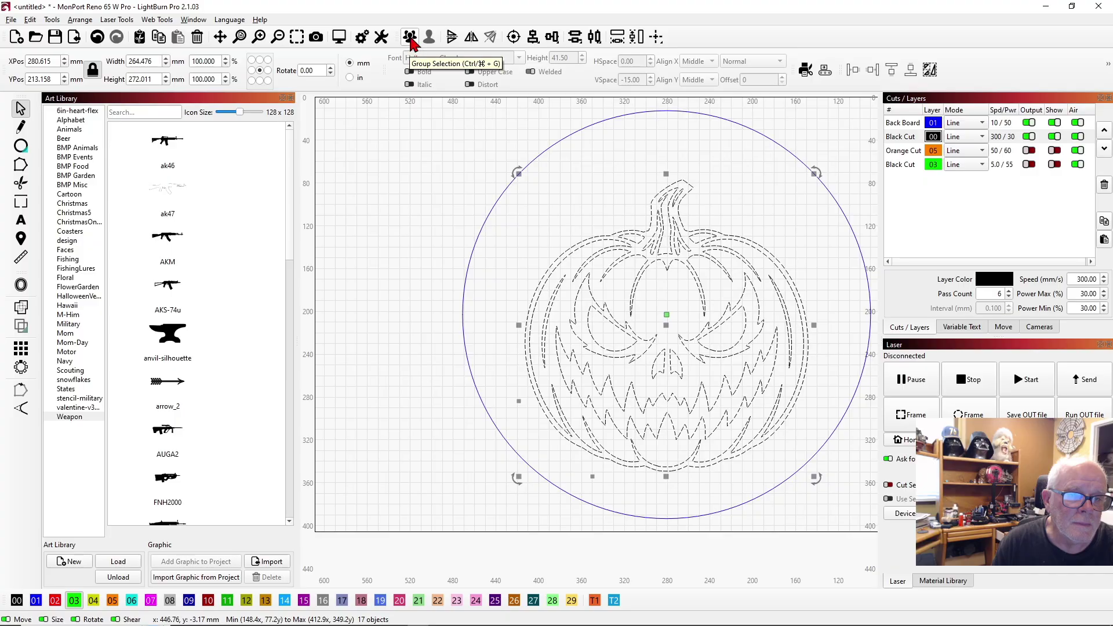
{"action": "left_click", "coordinate": [585, 197]}
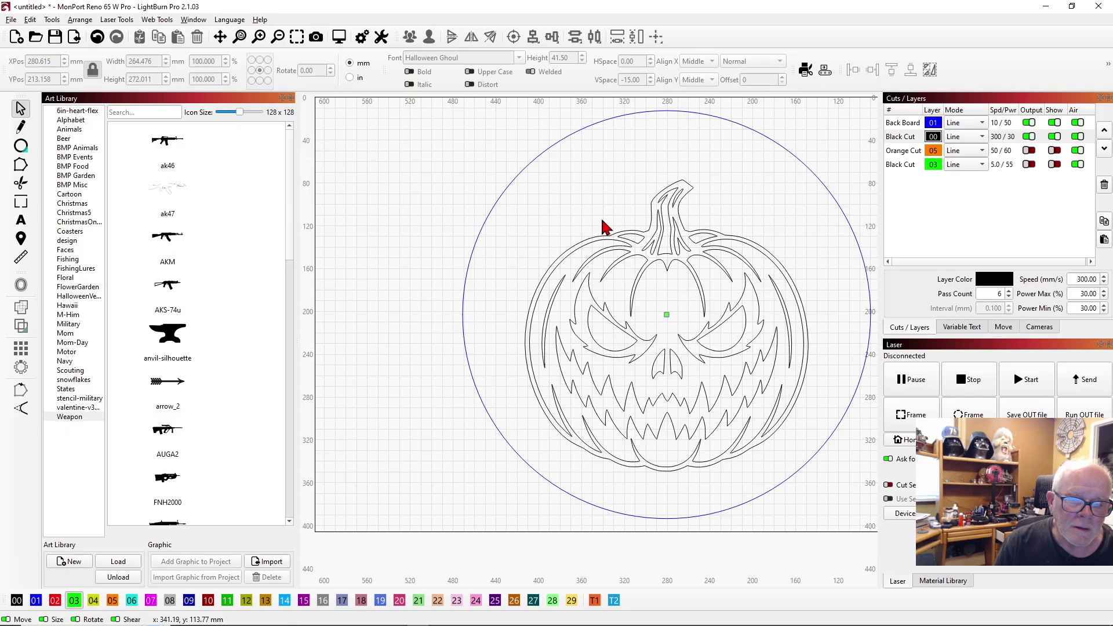
Ungroup the black pumpkin again so its eyes and mouth can be picked individually.
{"action": "left_click", "coordinate": [607, 241]}
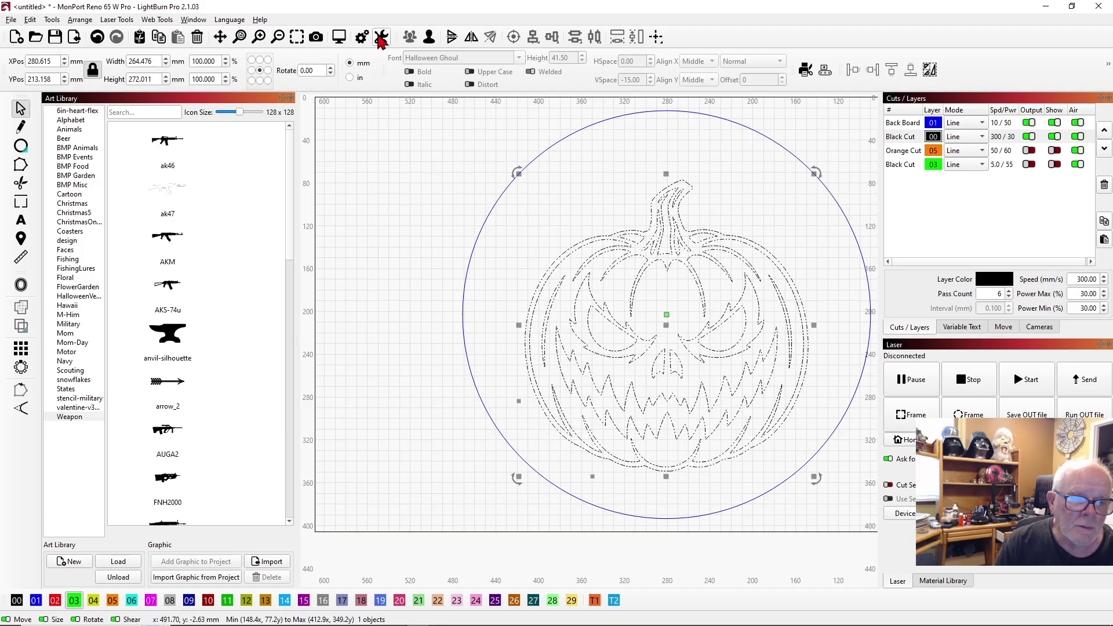
{"action": "left_click", "coordinate": [429, 37]}
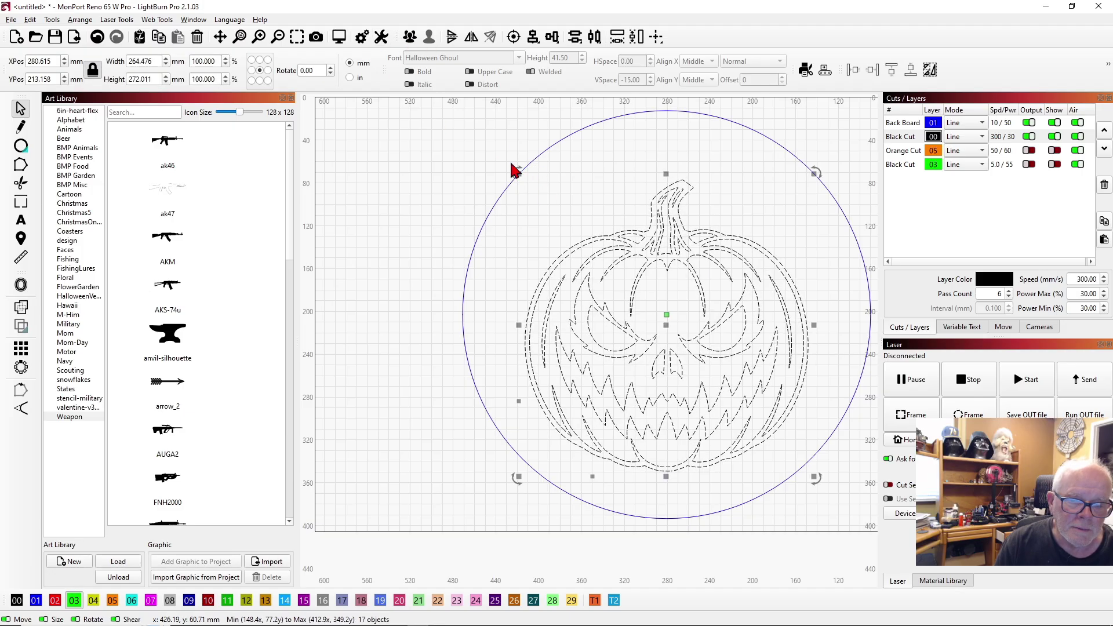
{"action": "left_click", "coordinate": [579, 196]}
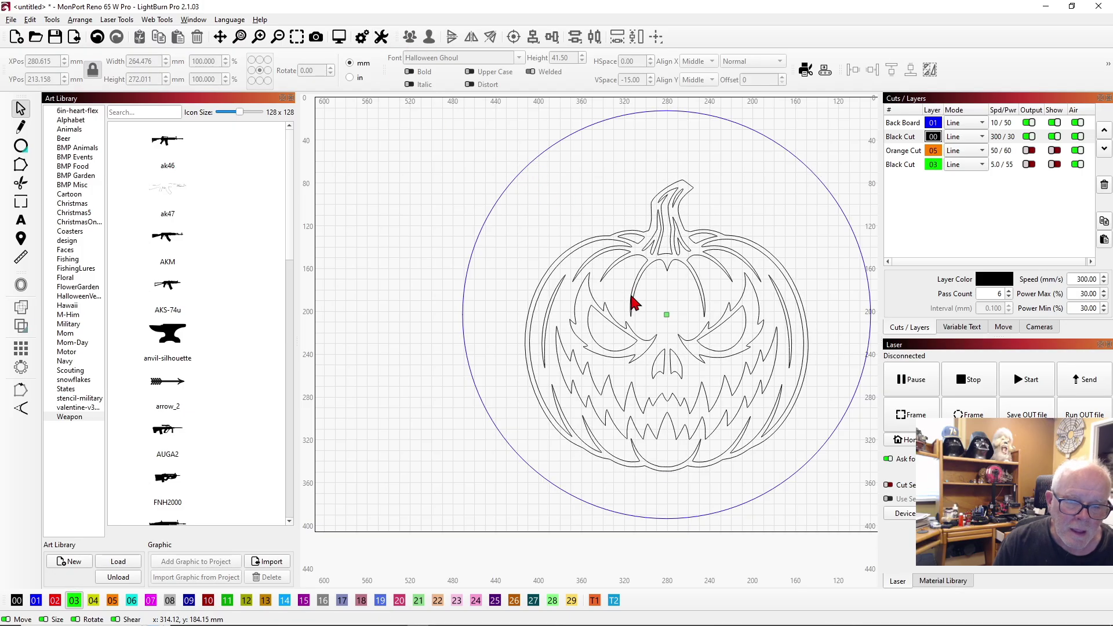
Assign both eye outlines and the toothed mouth outline to layer 02 (Red Cut).
{"action": "left_click", "coordinate": [619, 334]}
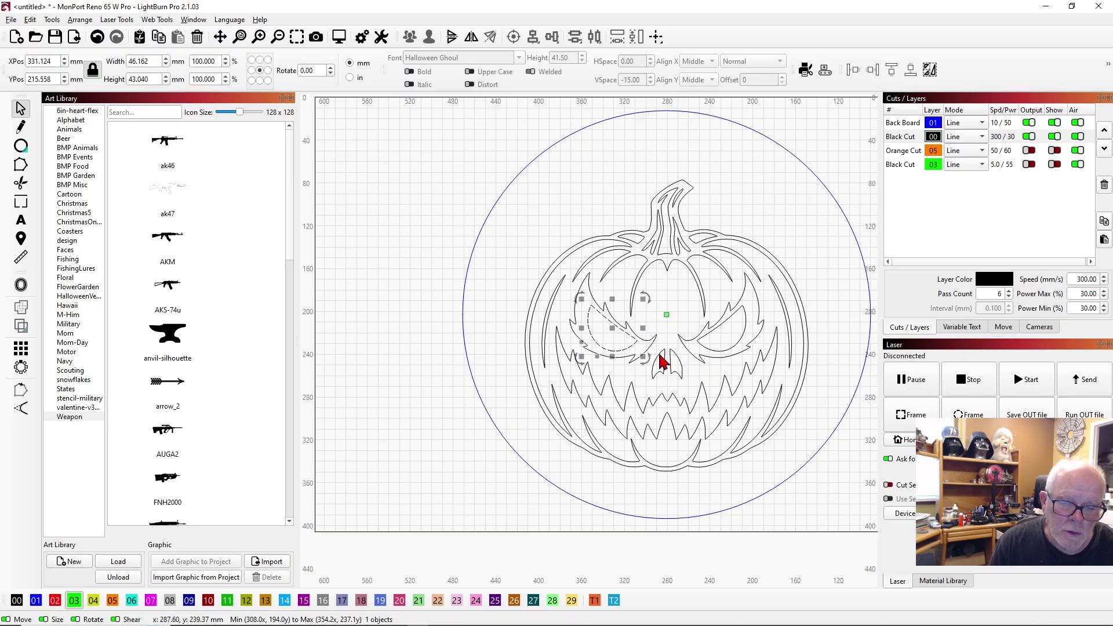
{"action": "left_click", "coordinate": [707, 354], "text": "shift"}
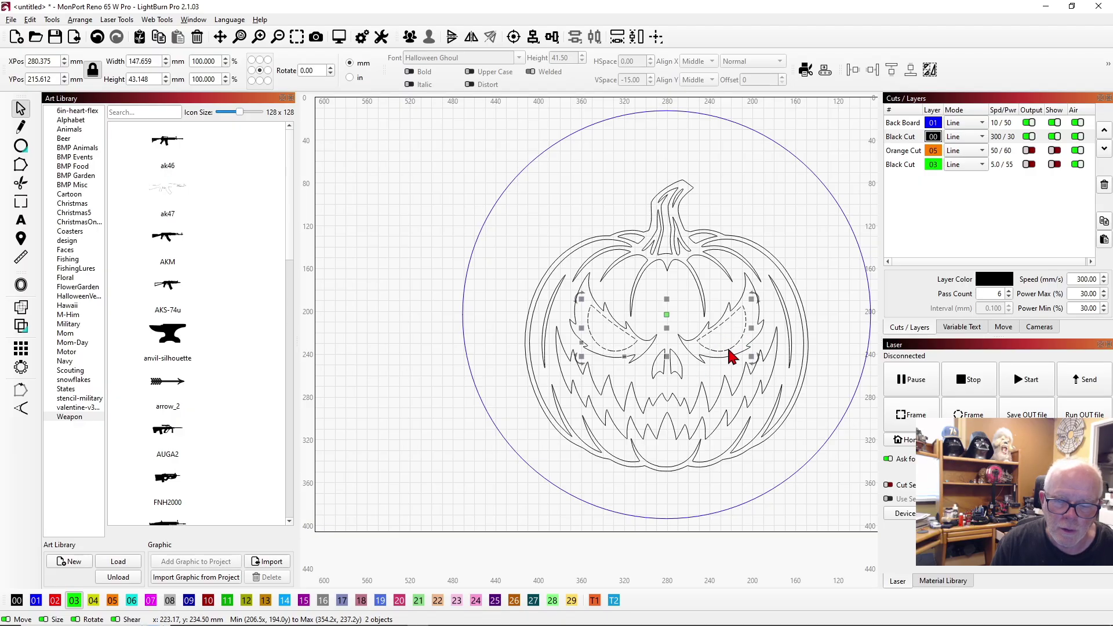
{"action": "left_click", "coordinate": [686, 405], "text": "shift"}
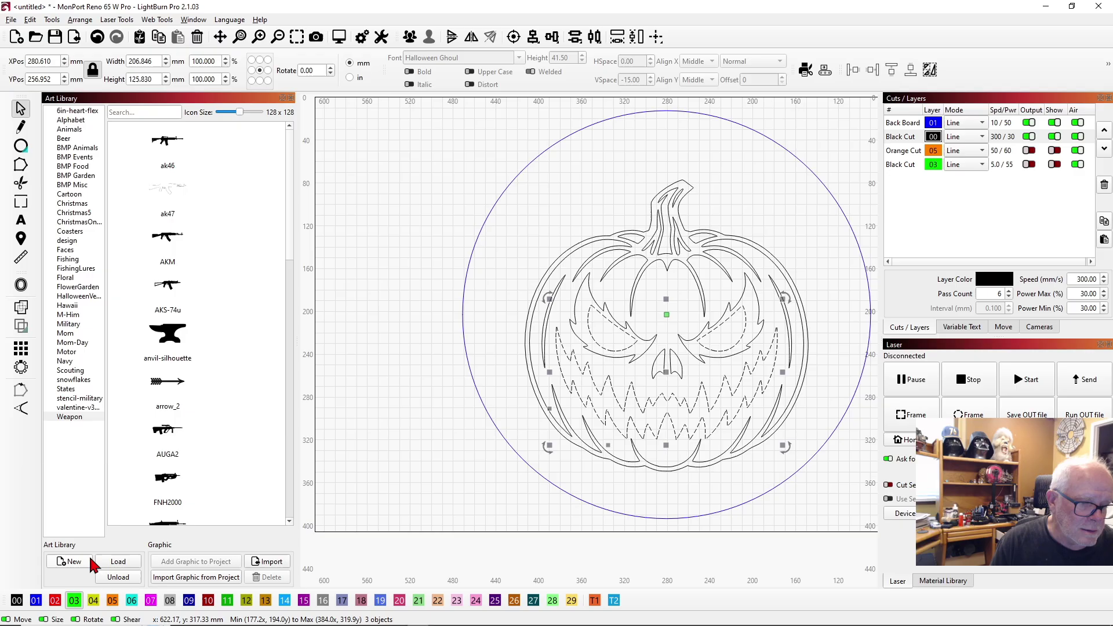
{"action": "left_click", "coordinate": [55, 601]}
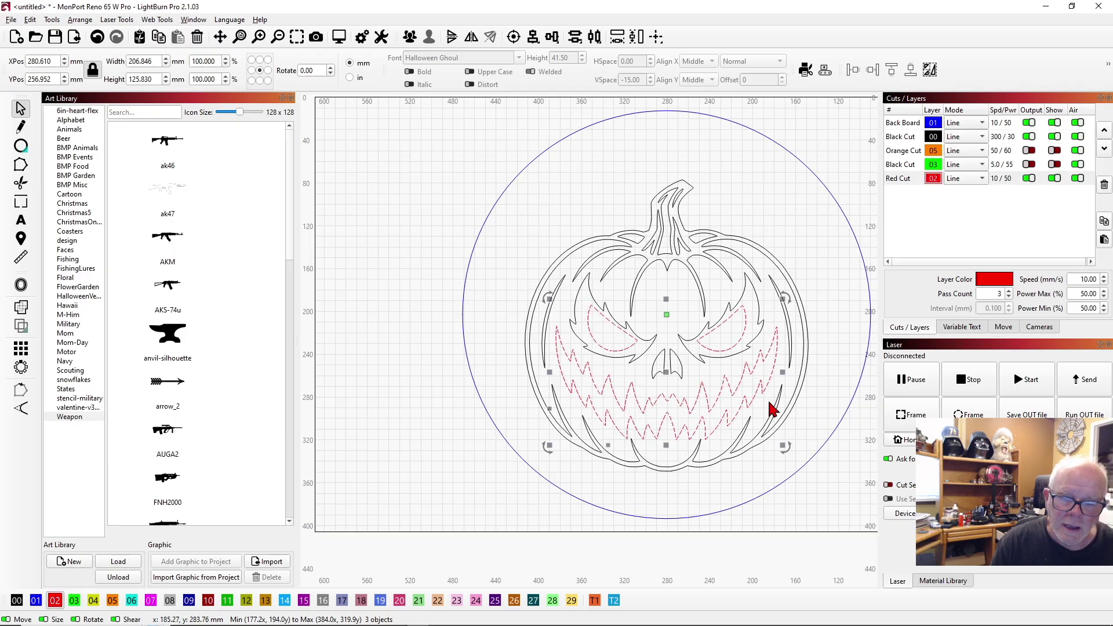
{"action": "left_click", "coordinate": [837, 290]}
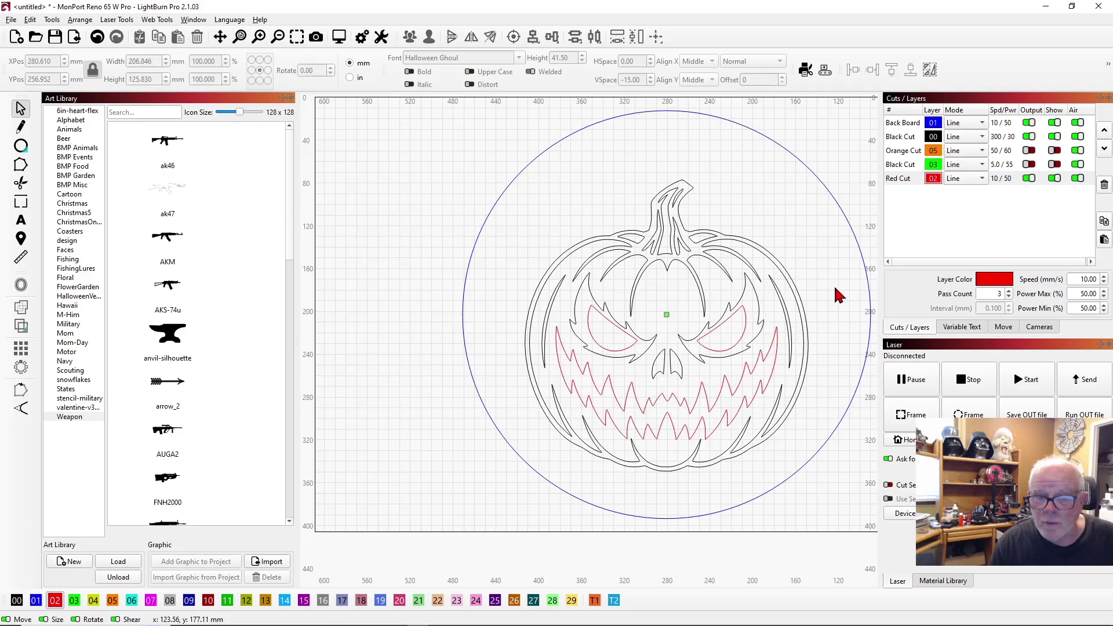
{"action": "scroll", "coordinate": [835, 288], "scroll_direction": "down", "scroll_amount": 1}
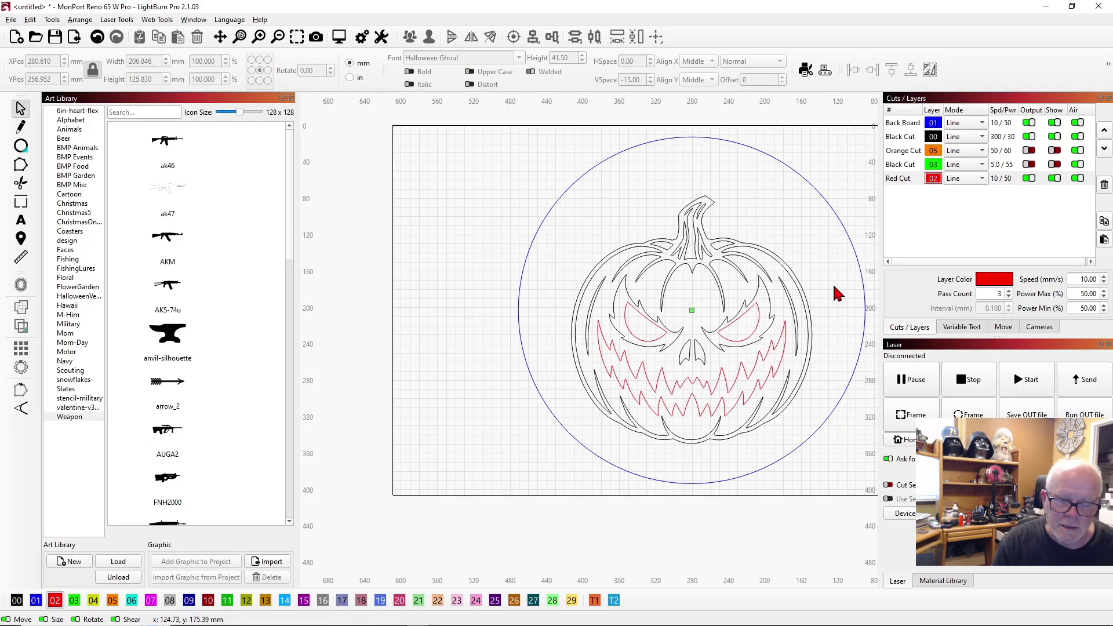
{"action": "scroll", "coordinate": [835, 288], "scroll_direction": "down", "scroll_amount": 1}
{"action": "scroll", "coordinate": [837, 294], "scroll_direction": "up", "scroll_amount": 1}
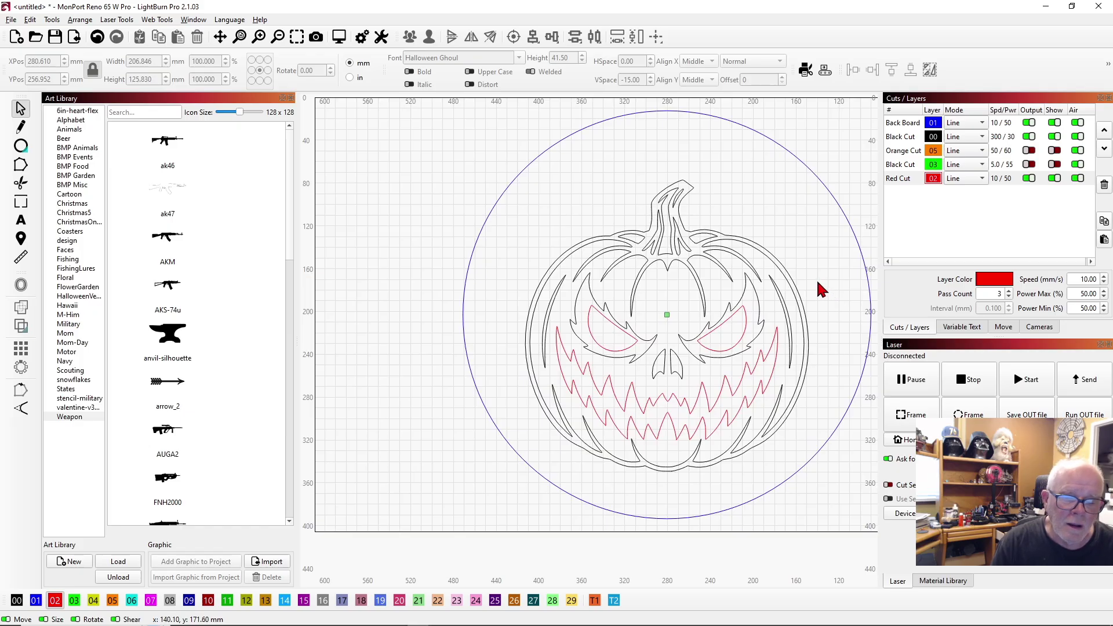
Turn output and visibility of layer 02 (Red Cut) off and back on to check which pumpkin shapes remain on the black layer.
{"action": "scroll", "coordinate": [818, 285], "scroll_direction": "down", "scroll_amount": 3}
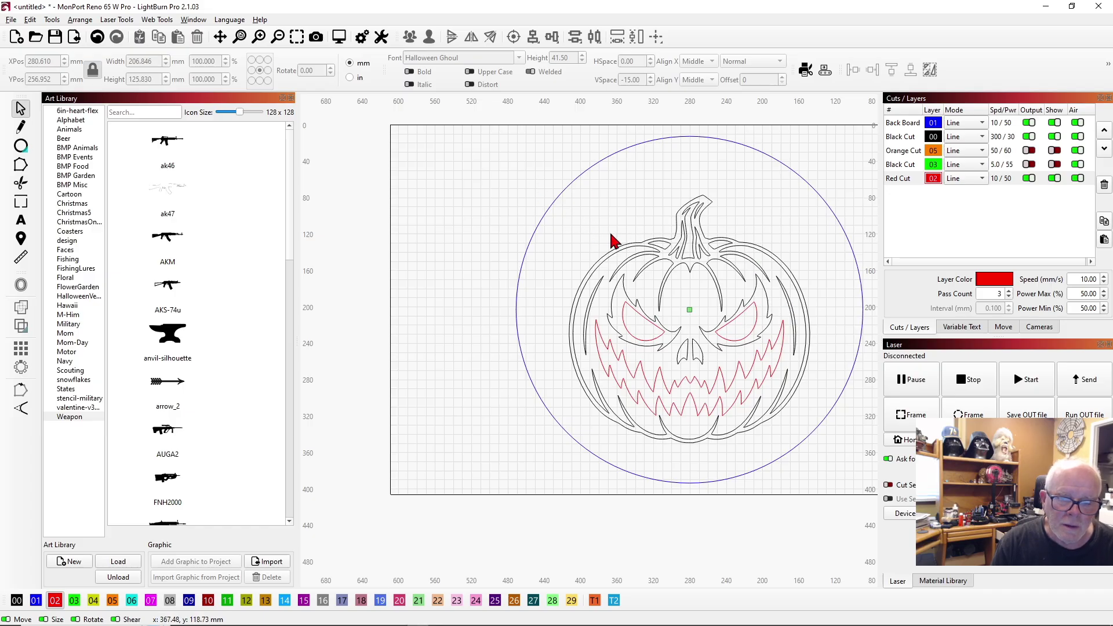
{"action": "left_click", "coordinate": [668, 284]}
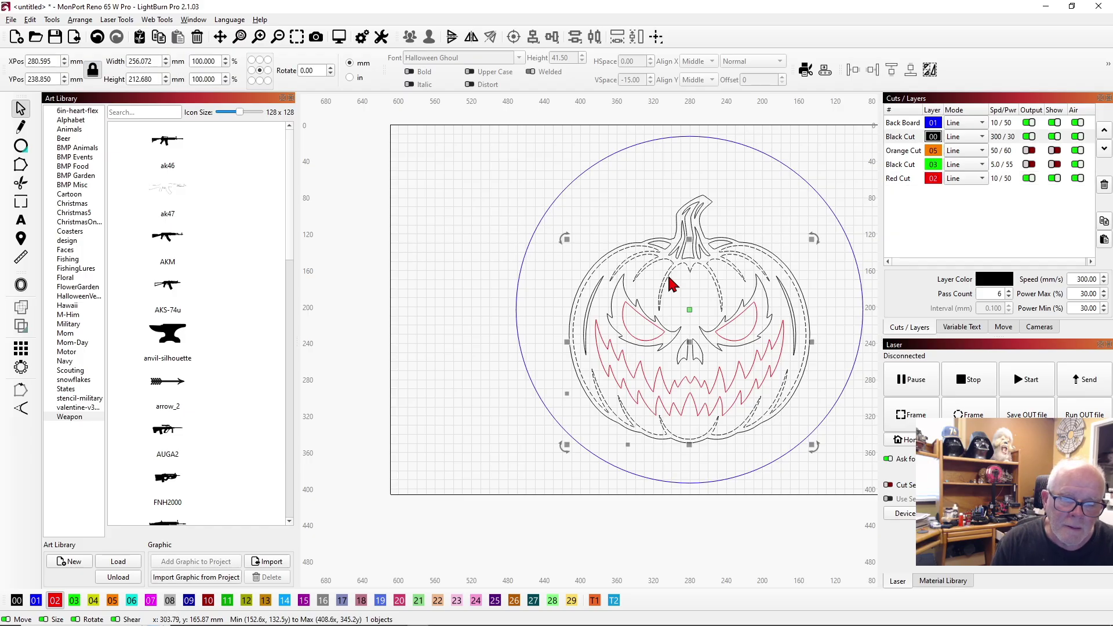
{"action": "left_click", "coordinate": [671, 328]}
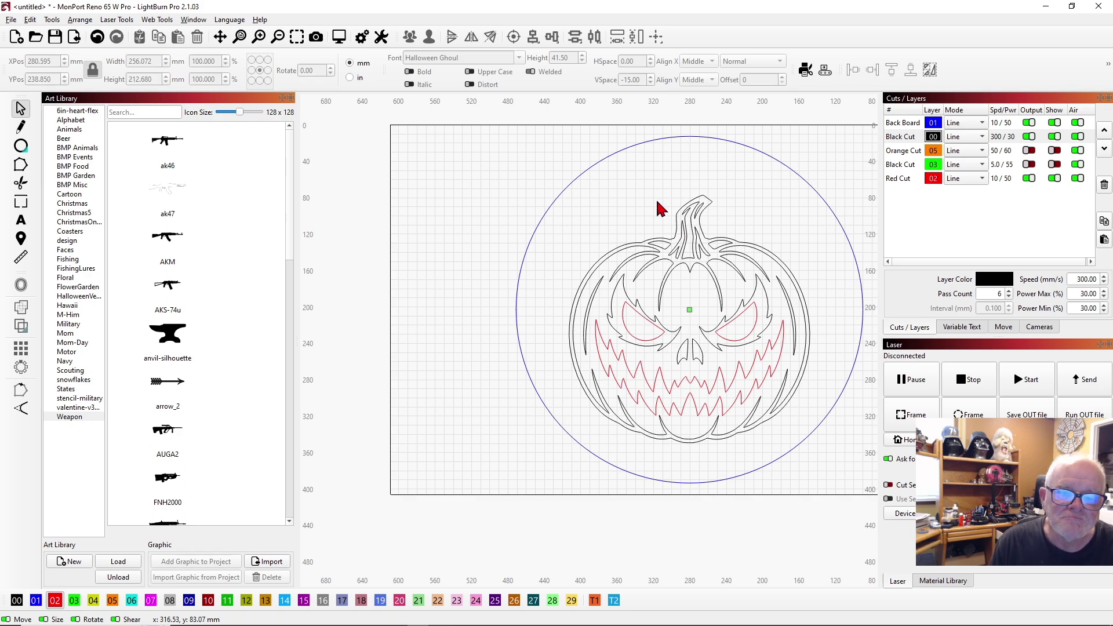
{"action": "left_click", "coordinate": [1029, 178]}
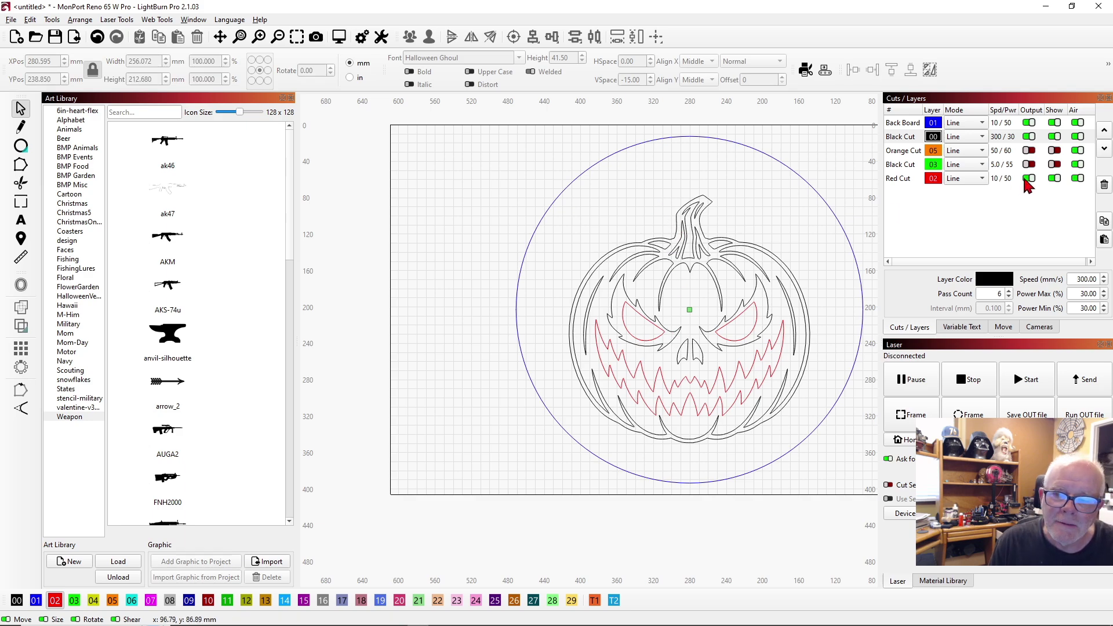
{"action": "left_click", "coordinate": [1054, 179]}
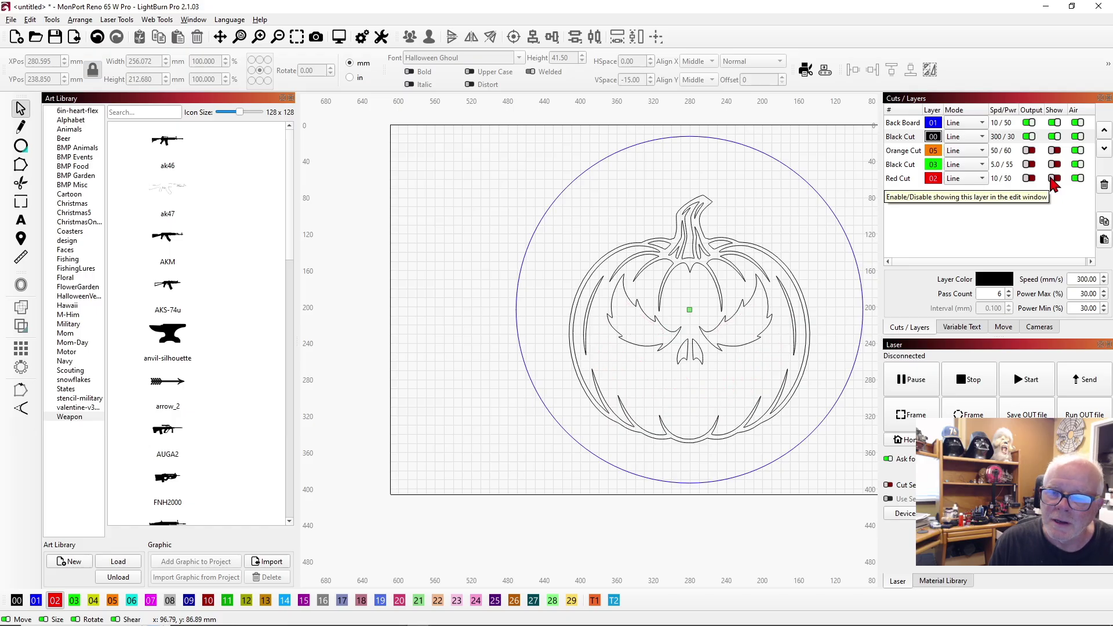
{"action": "left_click", "coordinate": [1029, 179]}
{"action": "left_click", "coordinate": [1056, 179]}
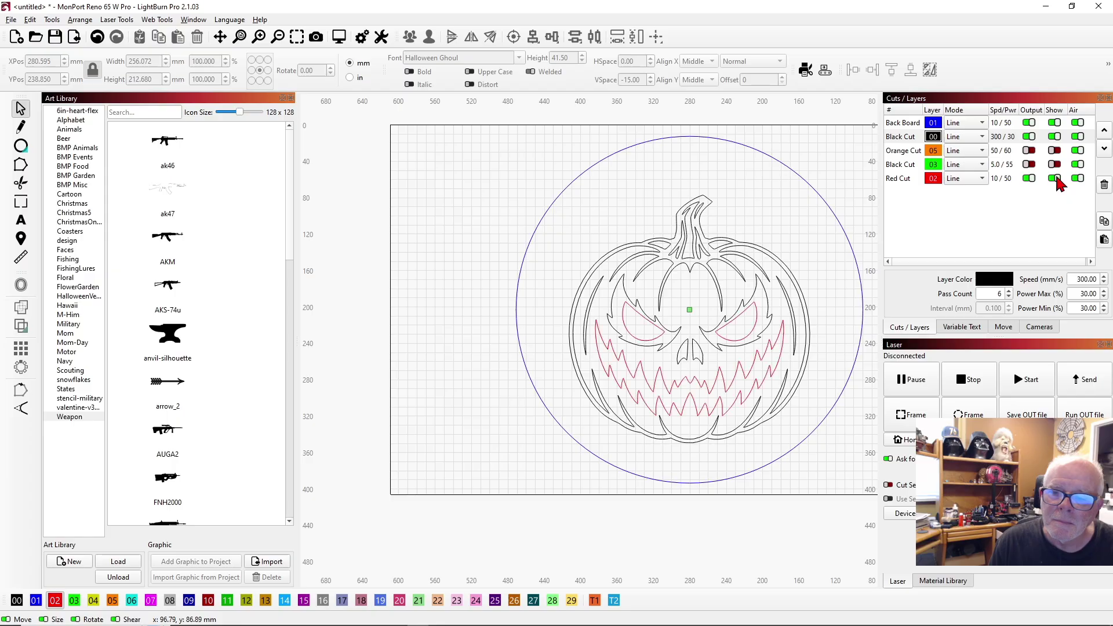
Select both red eye outlines and the red mouth outline and duplicate them in place.
{"action": "left_click", "coordinate": [733, 329]}
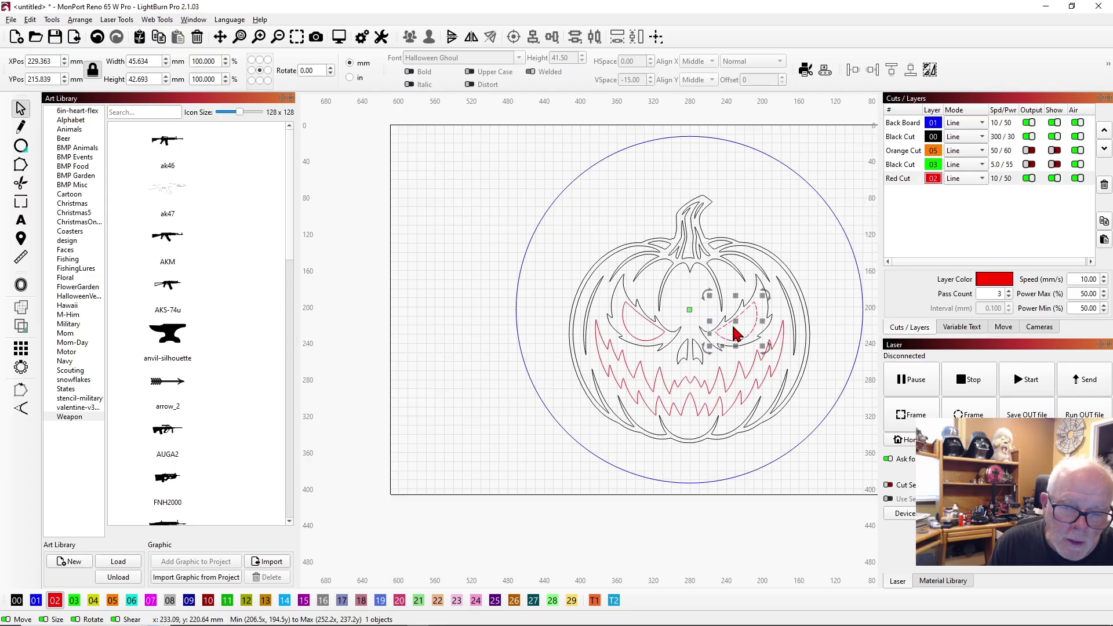
{"action": "left_click", "coordinate": [642, 322], "text": "shift"}
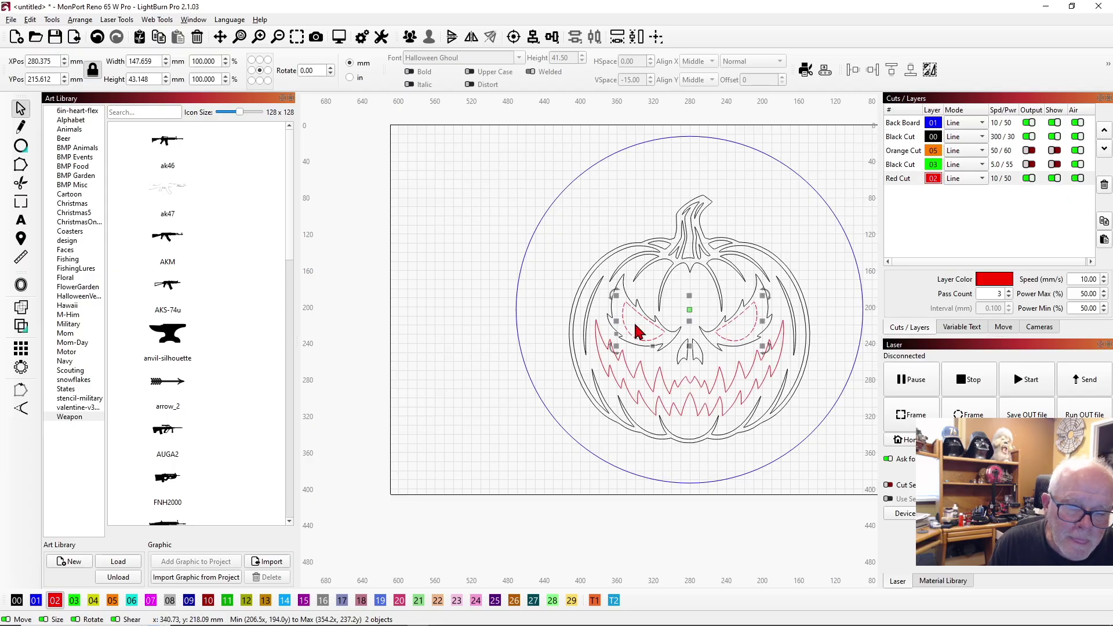
{"action": "left_click", "coordinate": [628, 368], "text": "shift"}
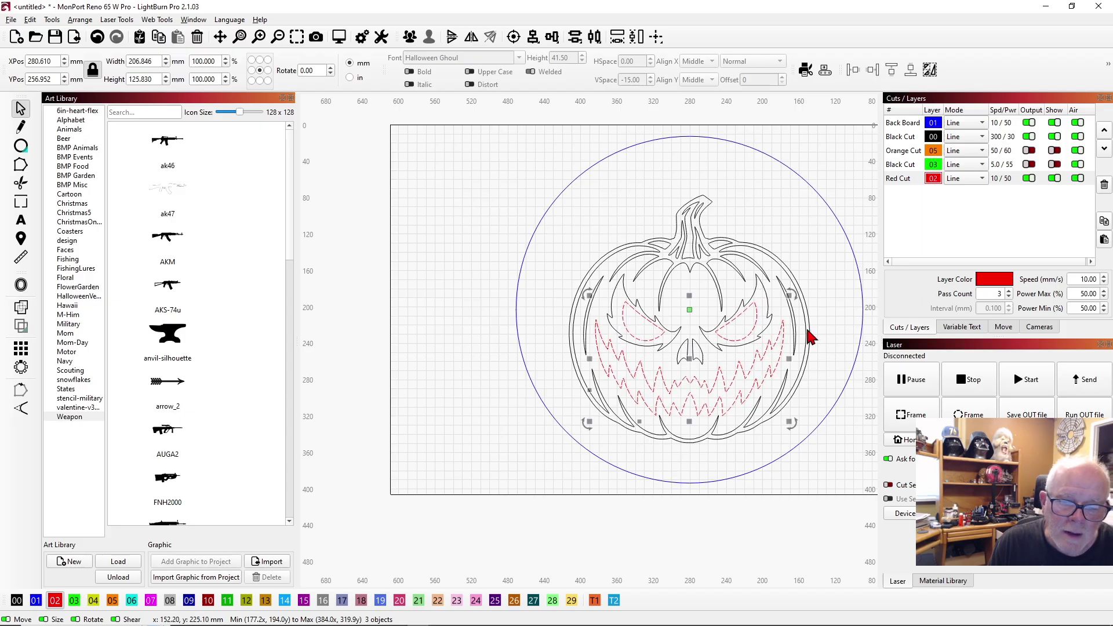
{"action": "right_click", "coordinate": [777, 248]}
{"action": "left_click", "coordinate": [809, 307]}
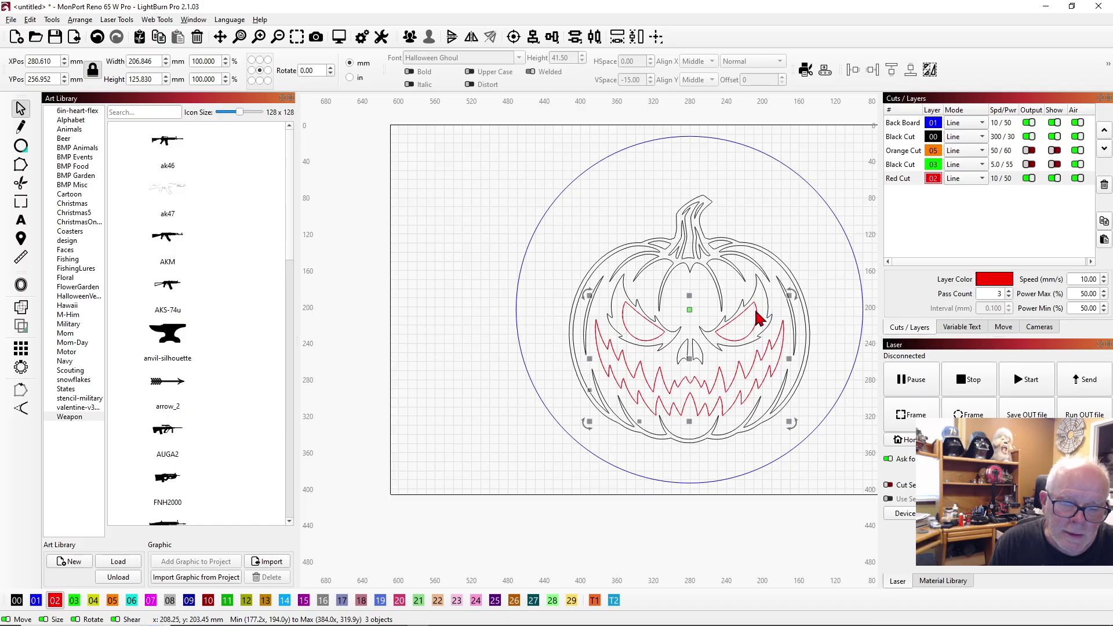
Assign the pumpkin's right eye duplicate to layer 00 (Black Cut), and check it by switching the red layer off and on.
{"action": "scroll", "coordinate": [759, 318], "scroll_direction": "up", "scroll_amount": 4}
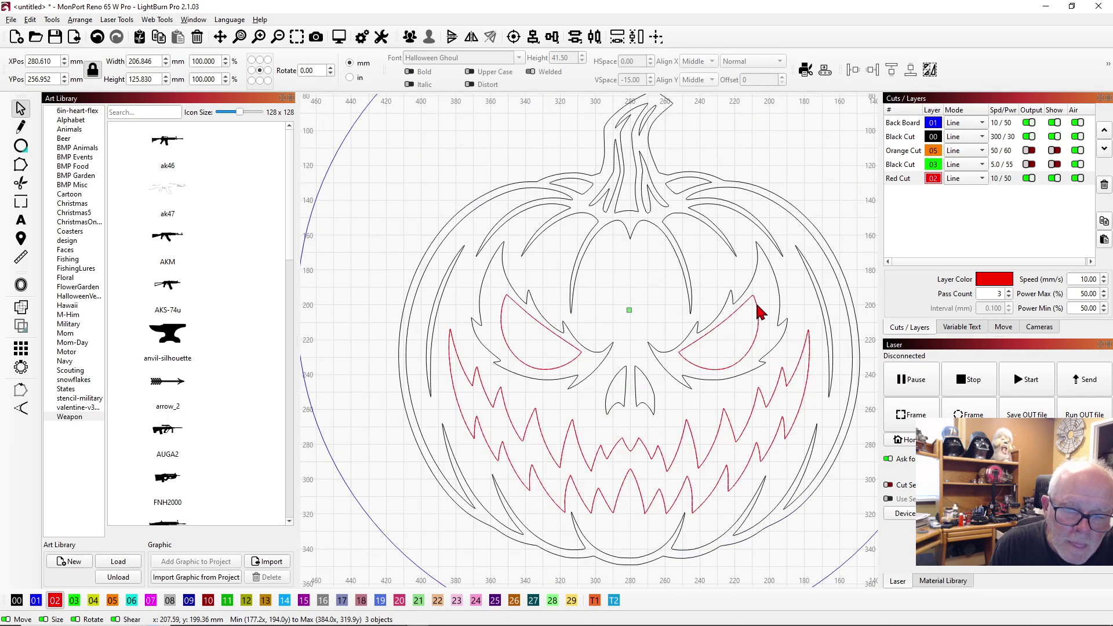
{"action": "left_click", "coordinate": [560, 339], "text": "shift"}
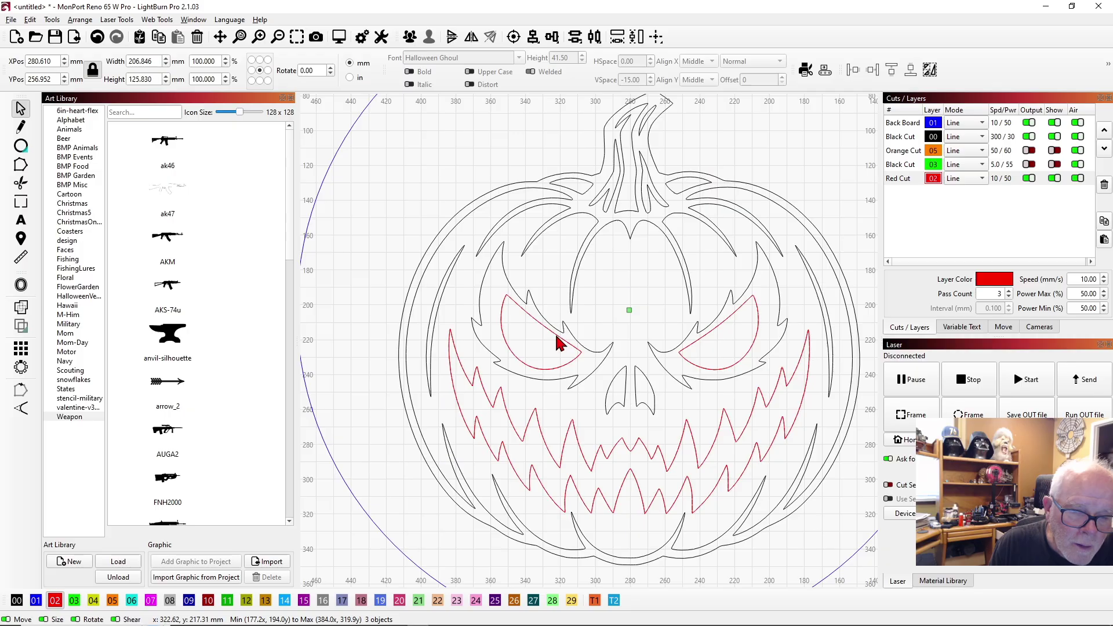
{"action": "left_click", "coordinate": [484, 392], "text": "shift"}
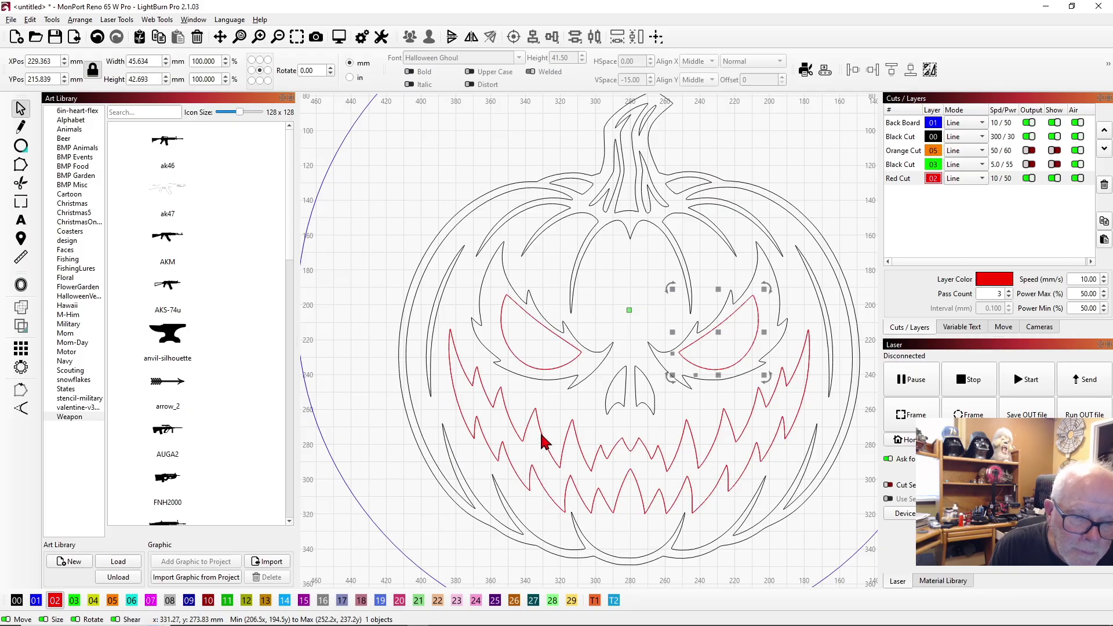
{"action": "left_click", "coordinate": [17, 602]}
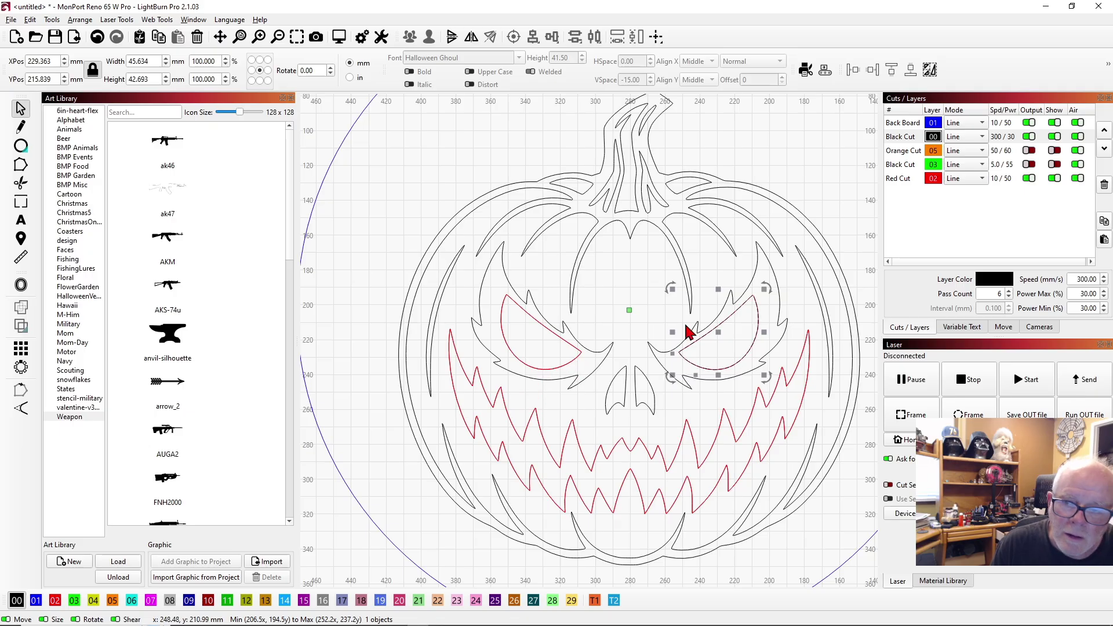
{"action": "left_click", "coordinate": [1029, 178]}
{"action": "left_click", "coordinate": [1054, 178]}
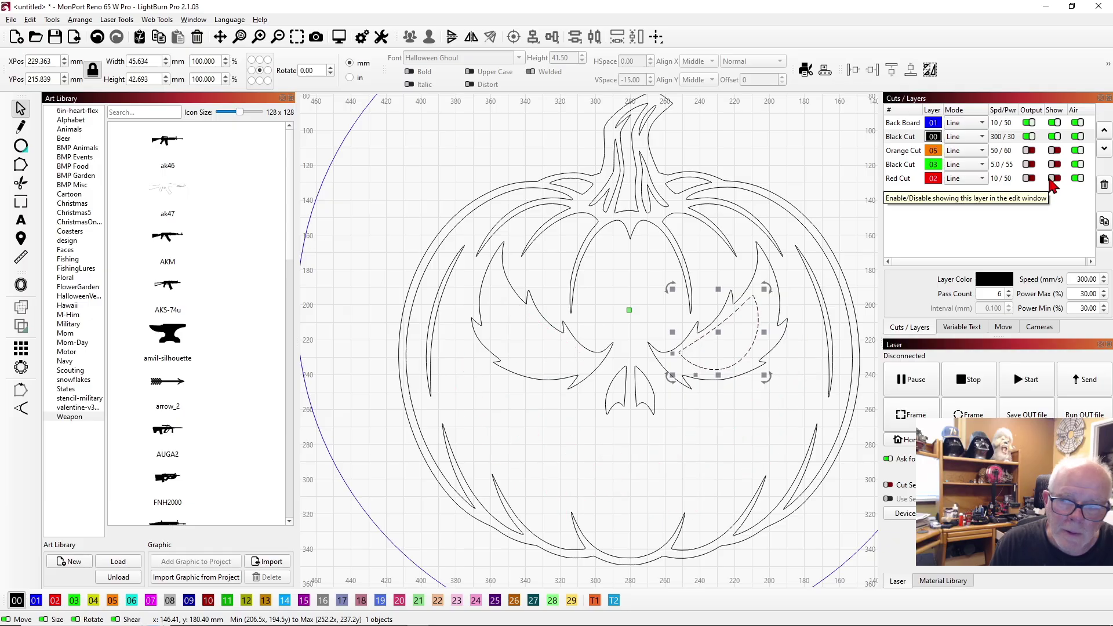
{"action": "left_click", "coordinate": [1029, 178]}
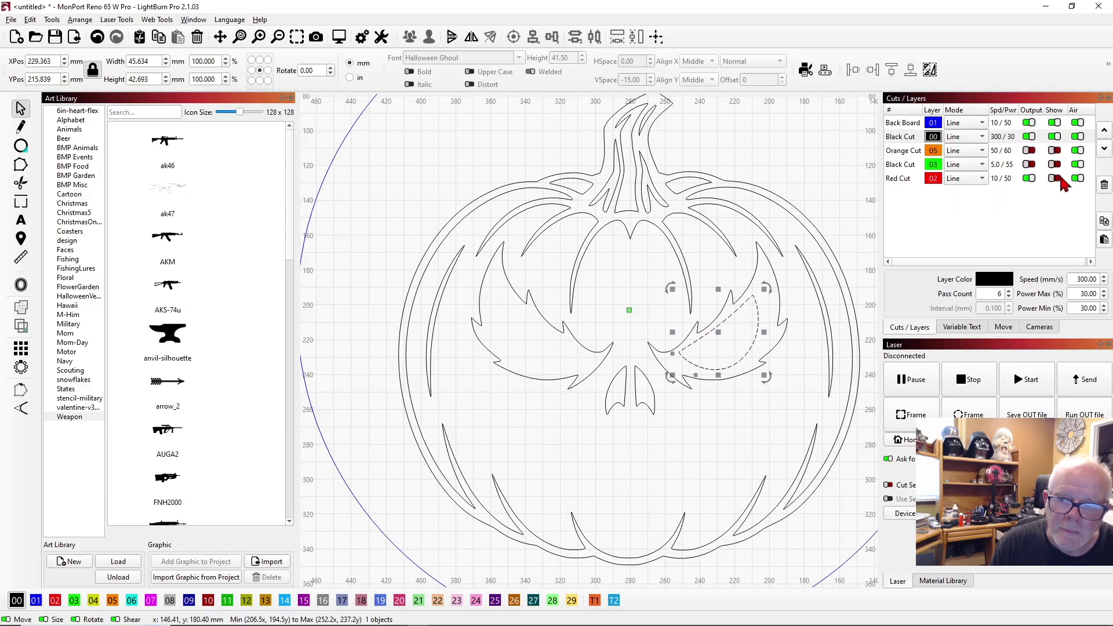
{"action": "left_click", "coordinate": [1058, 178]}
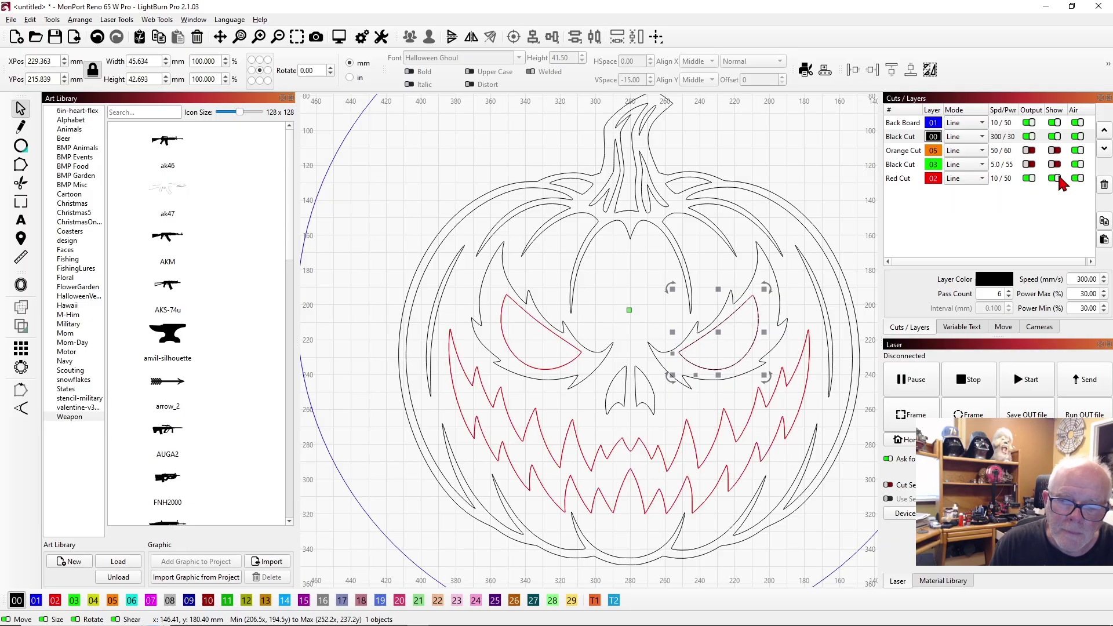
Assign the duplicate mouth outline to layer 00 (Black Cut), and check it by switching the red layer off and on.
{"action": "left_click", "coordinate": [728, 416]}
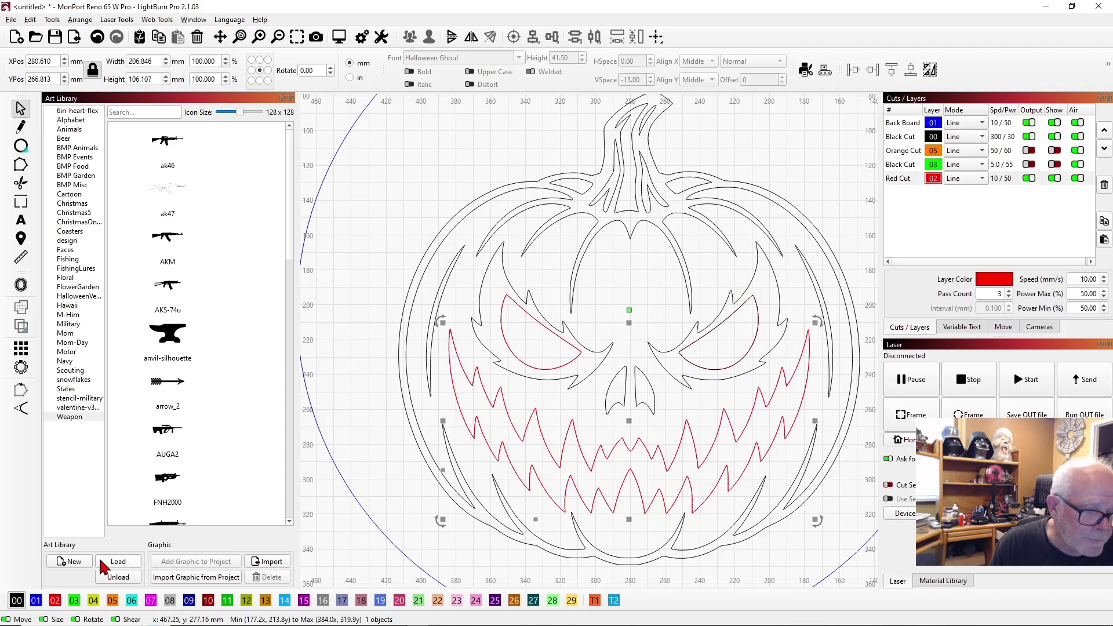
{"action": "left_click", "coordinate": [17, 601]}
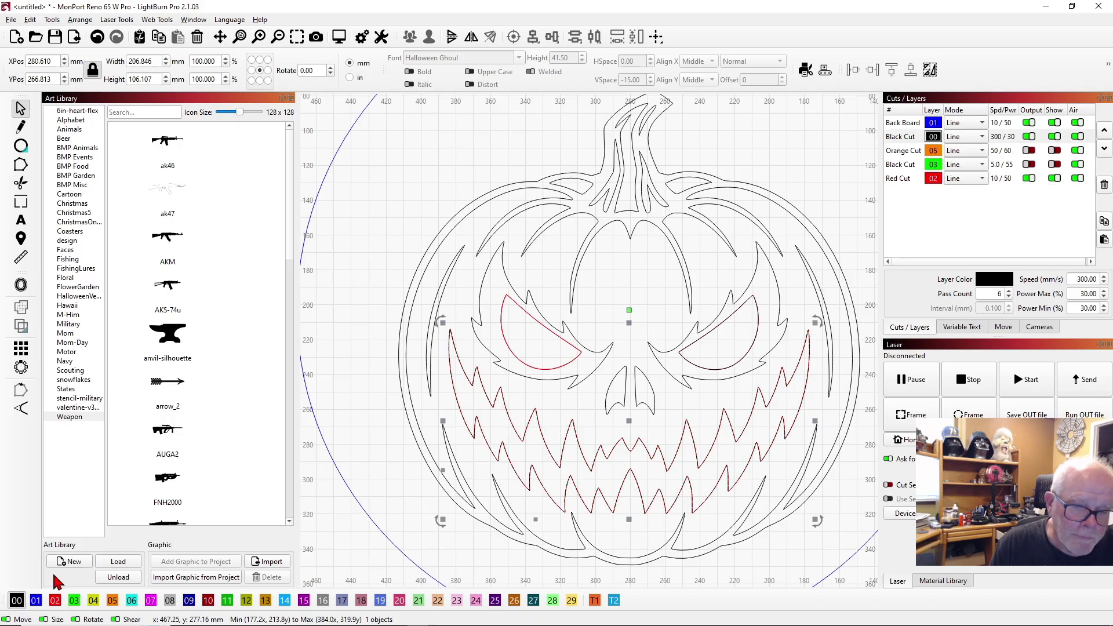
{"action": "left_click", "coordinate": [1027, 179]}
{"action": "left_click", "coordinate": [1053, 179]}
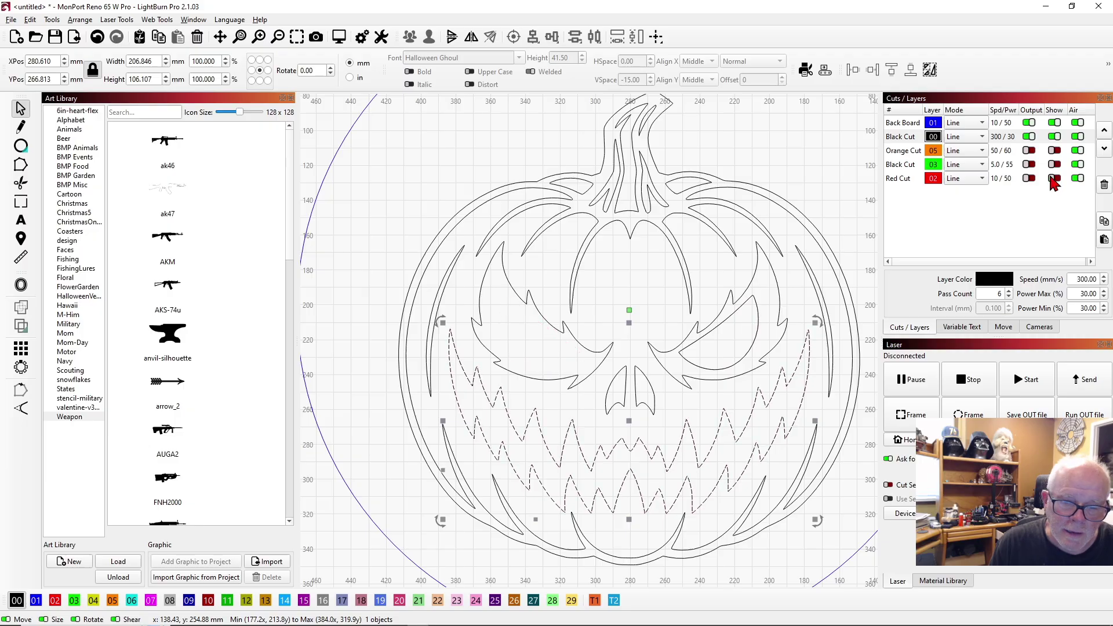
{"action": "left_click", "coordinate": [717, 407]}
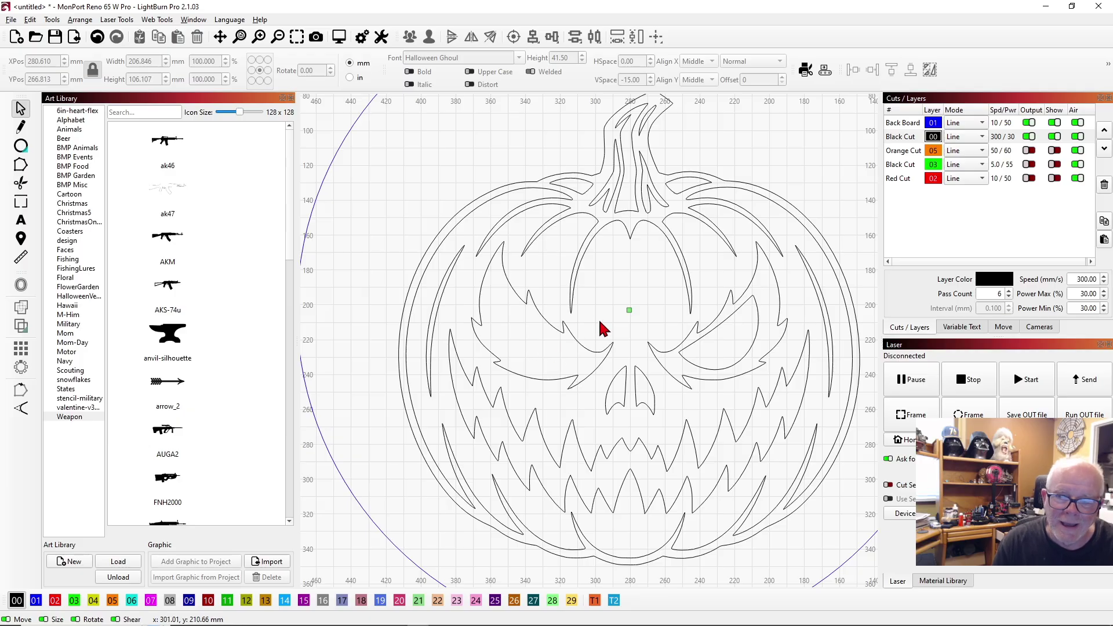
{"action": "left_click", "coordinate": [1030, 179]}
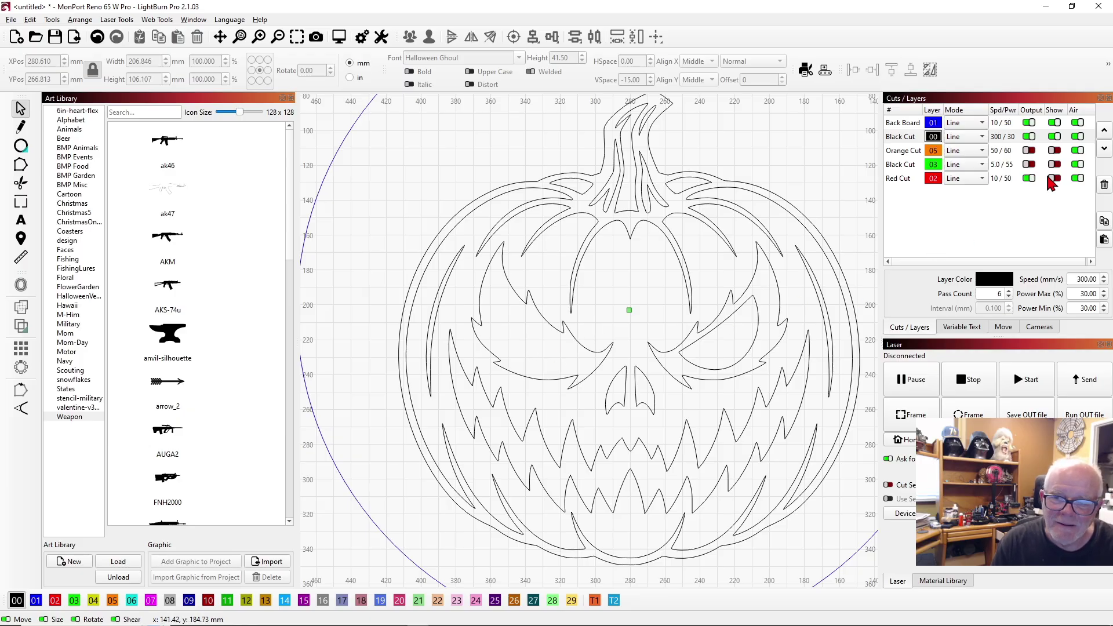
{"action": "left_click", "coordinate": [1056, 179]}
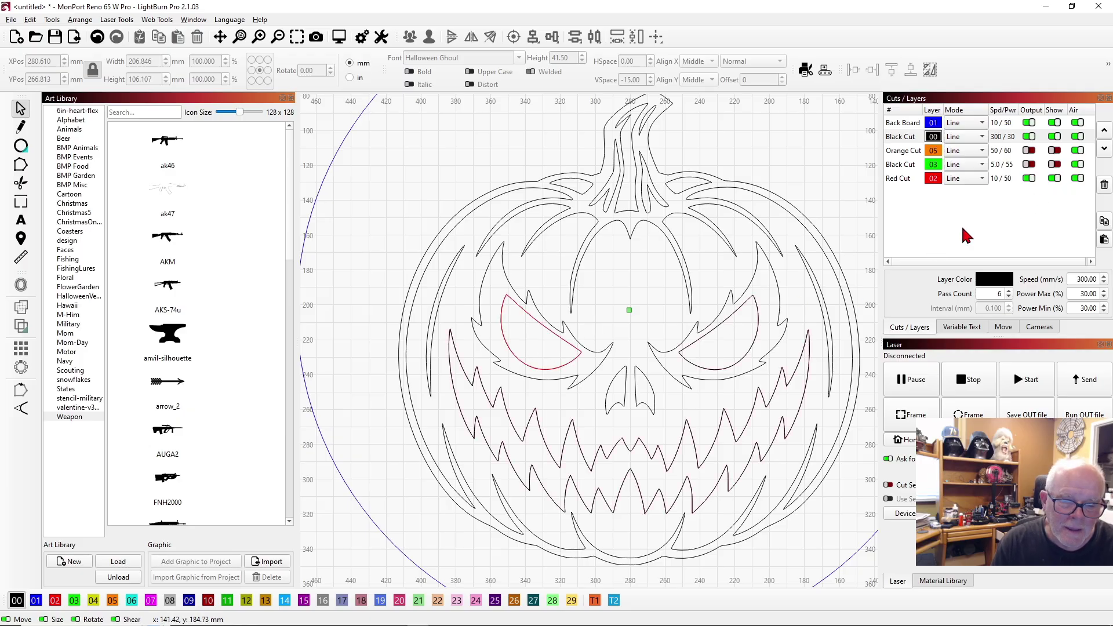
Assign the pumpkin's left eye duplicate to layer 00 (Black Cut), and turn off output and visibility for layer 02 (Red Cut).
{"action": "left_click", "coordinate": [553, 340]}
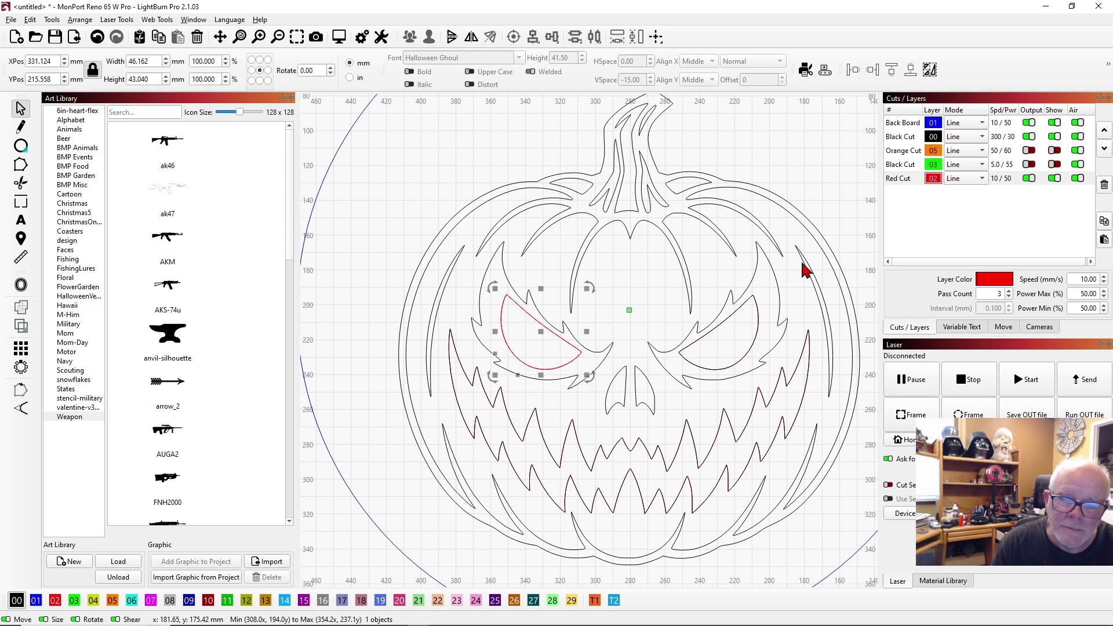
{"action": "left_click", "coordinate": [16, 601]}
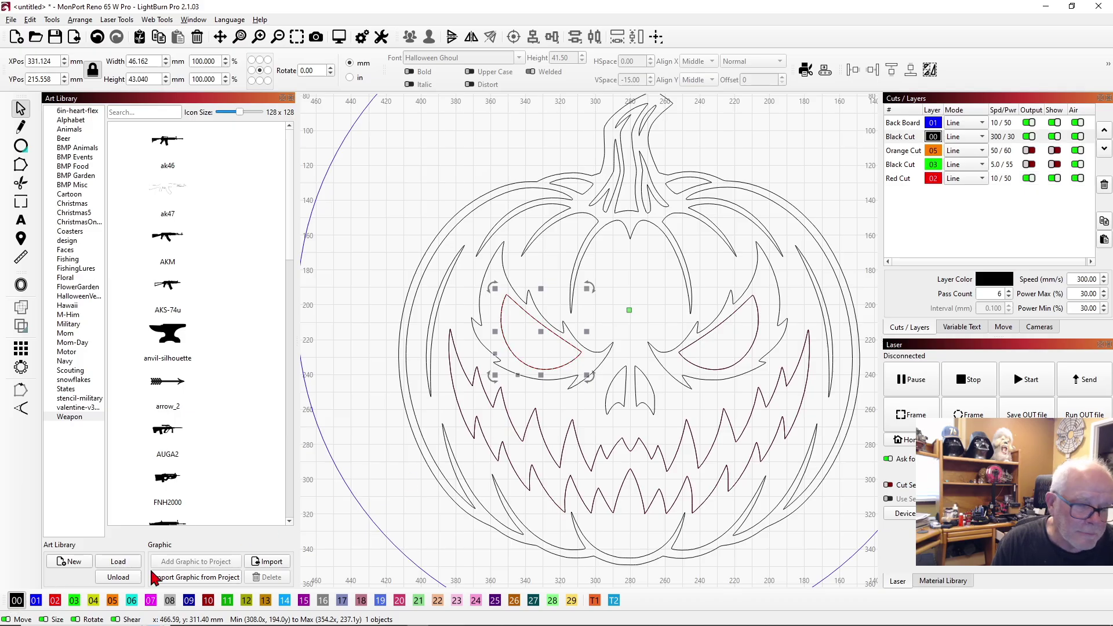
{"action": "left_click", "coordinate": [1030, 179]}
{"action": "left_click", "coordinate": [1055, 179]}
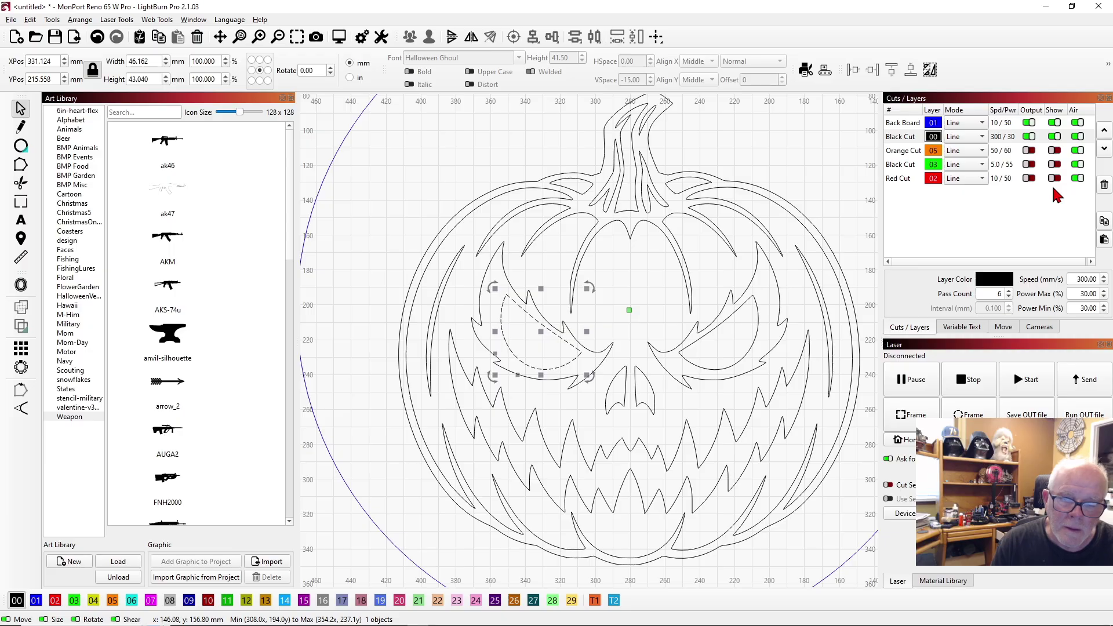
{"action": "left_click", "coordinate": [915, 248]}
{"action": "left_click", "coordinate": [636, 272]}
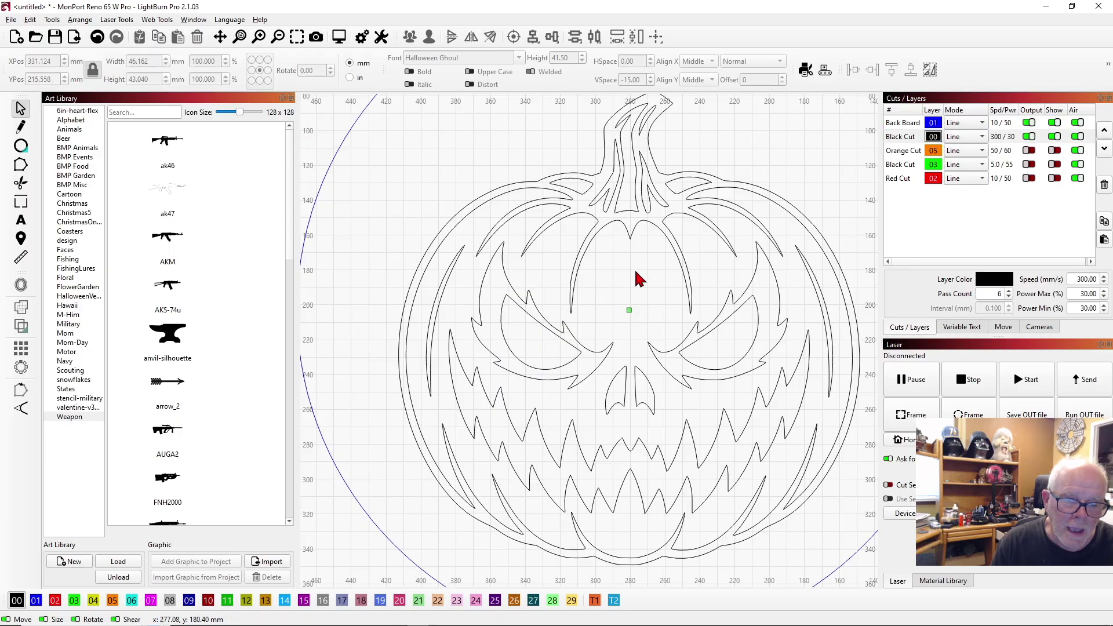
{"action": "left_click", "coordinate": [1055, 164]}
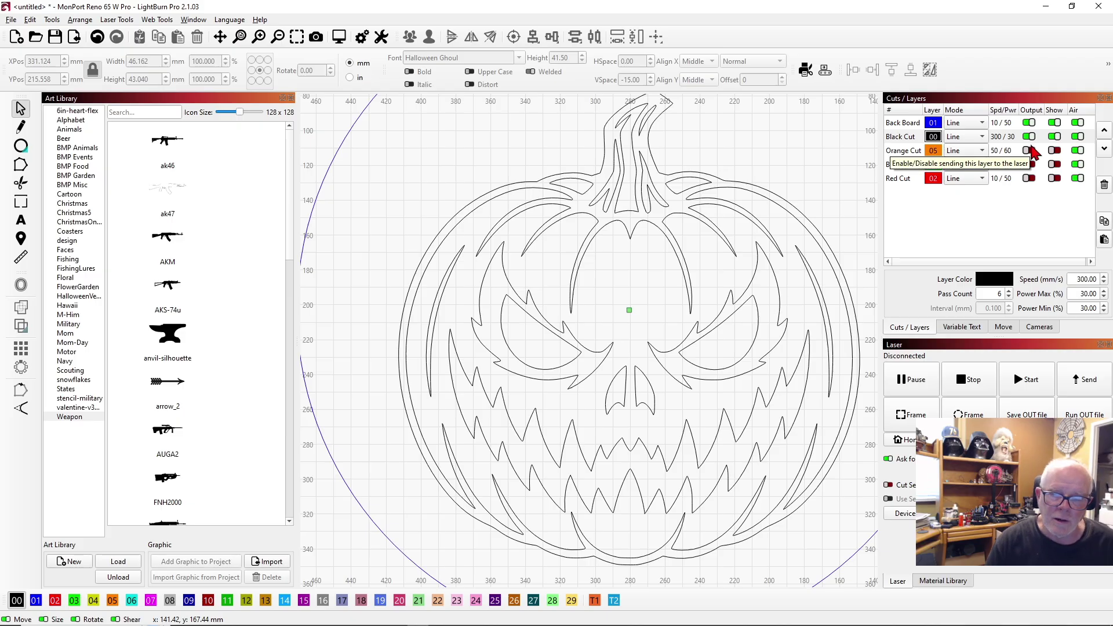
Offset the blue back board circle inward by 24 mm with the Corner style, keeping the original, and select the new inner circle.
{"action": "scroll", "coordinate": [847, 191], "scroll_direction": "down", "scroll_amount": 2}
{"action": "scroll", "coordinate": [848, 193], "scroll_direction": "down", "scroll_amount": 1}
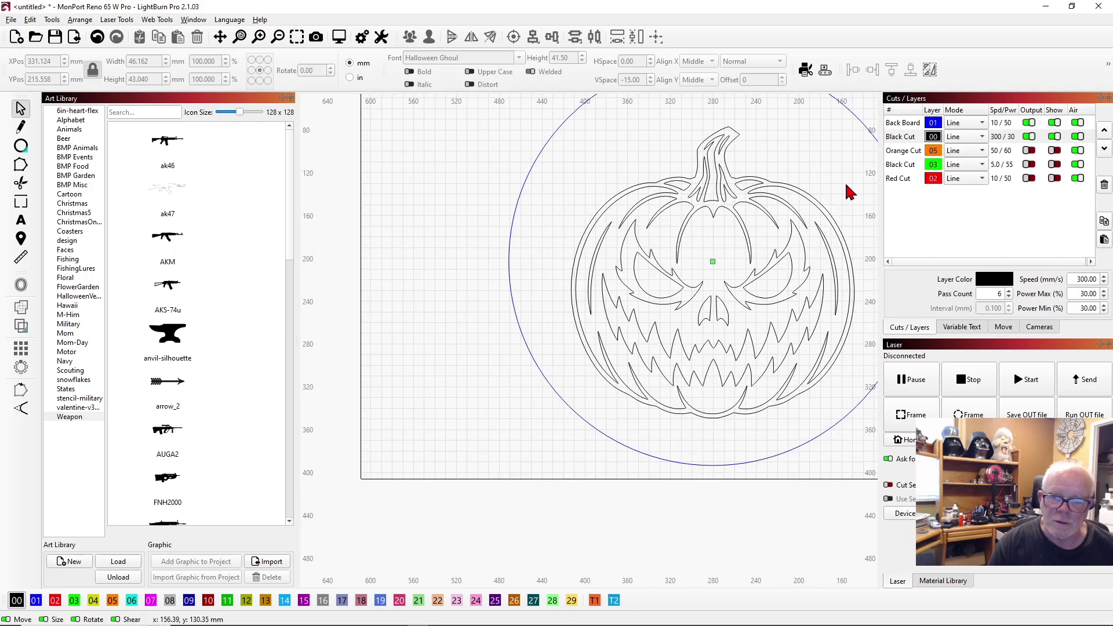
{"action": "scroll", "coordinate": [848, 192], "scroll_direction": "down", "scroll_amount": 1}
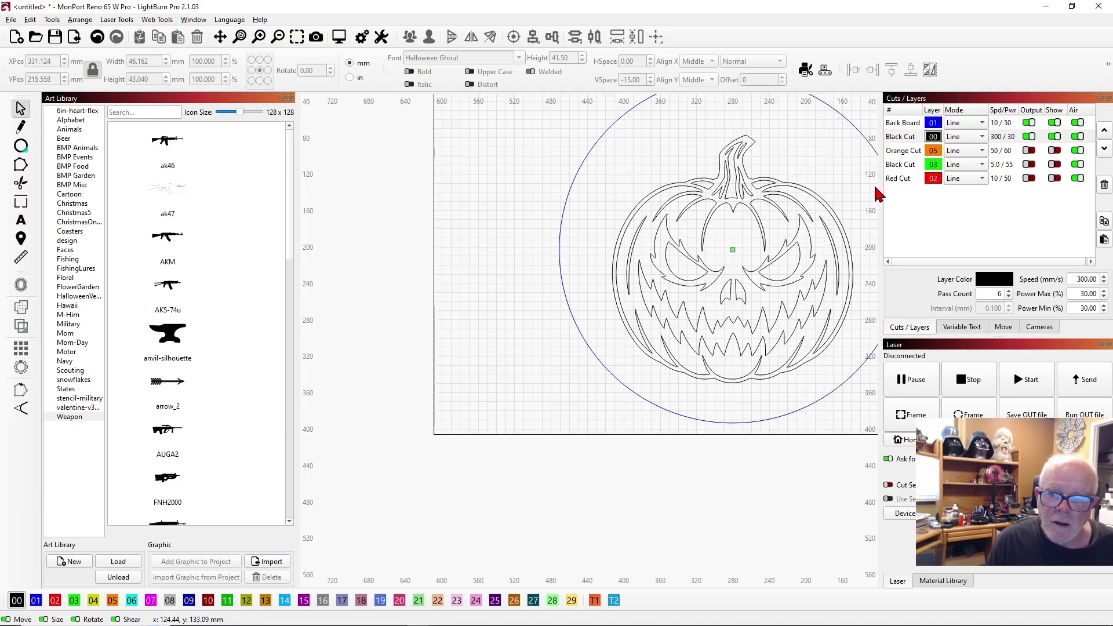
{"action": "left_click", "coordinate": [617, 127]}
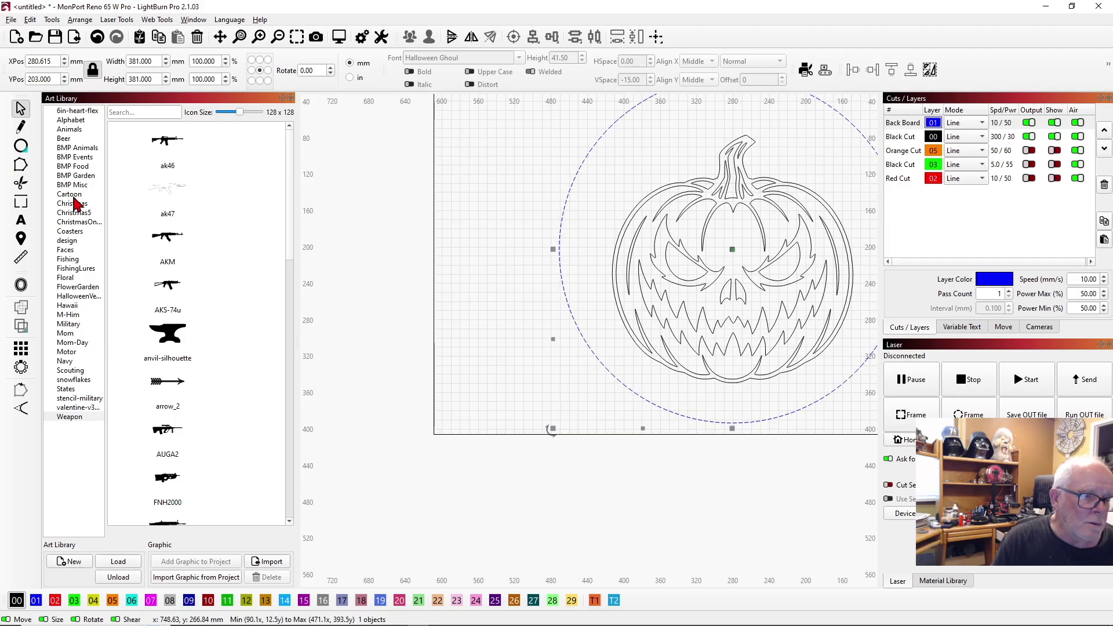
{"action": "left_click", "coordinate": [22, 284]}
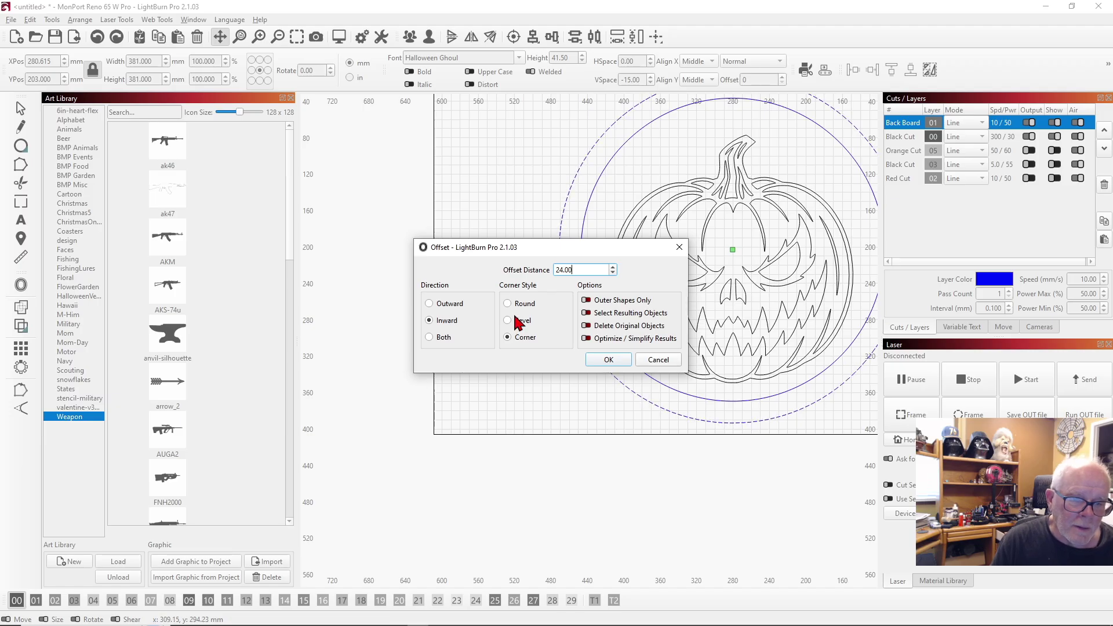
{"action": "left_click_drag", "start_coordinate": [579, 250], "coordinate": [354, 213]}
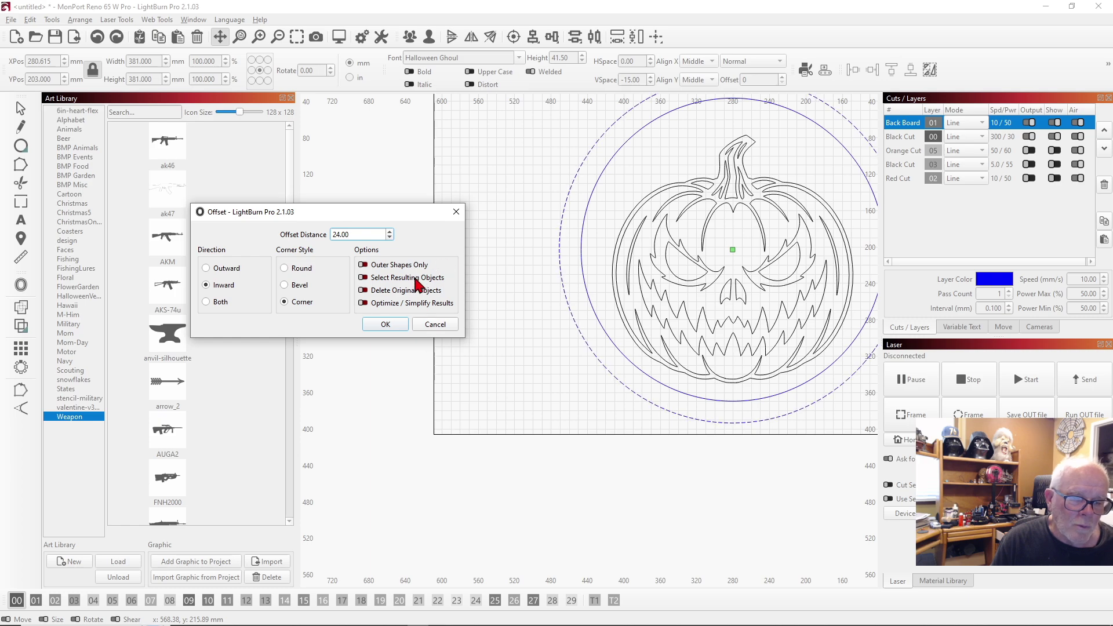
{"action": "left_click", "coordinate": [385, 325]}
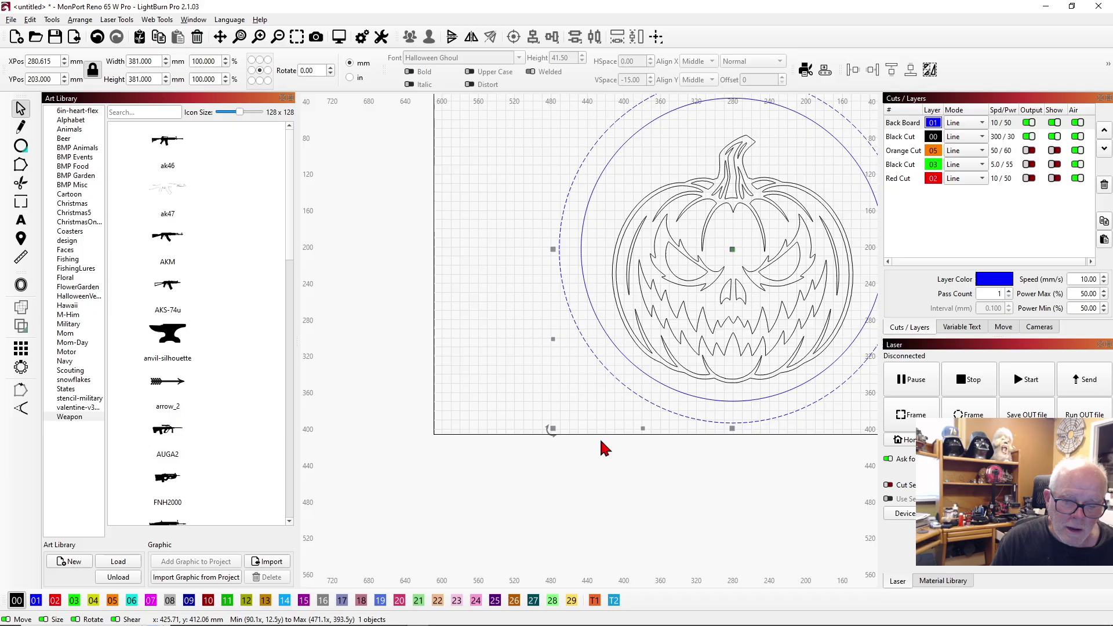
{"action": "left_click", "coordinate": [633, 375]}
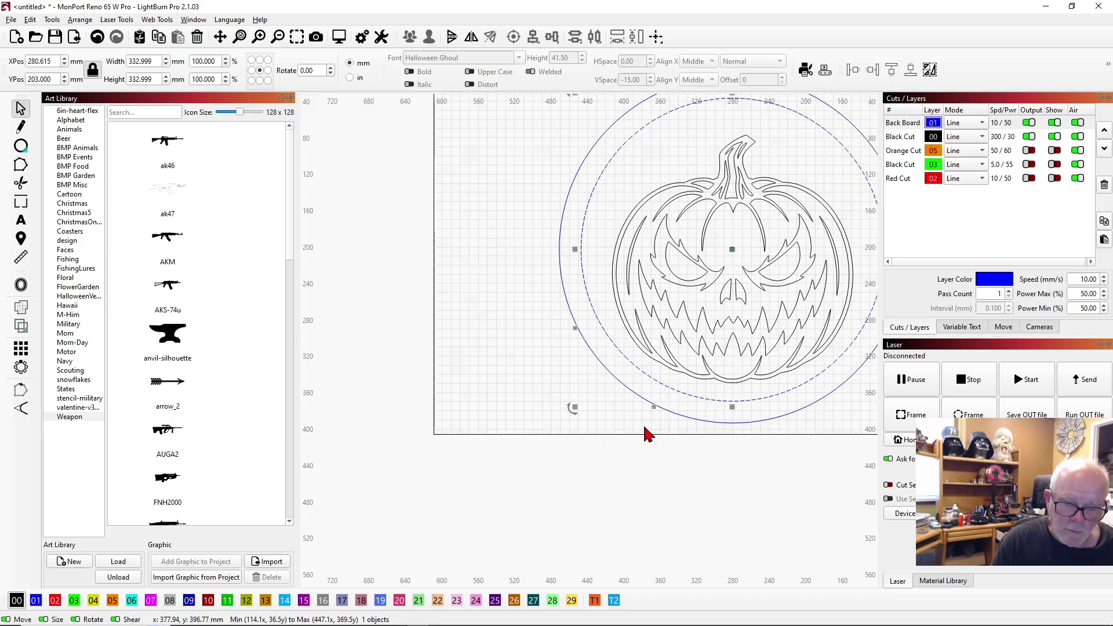
Assign the inner circle to tool layer T2 and add the text HAPPY HALLOWEEN in Halloween Ghoul, 41.50 mm high, beside the pumpkin.
{"action": "left_click", "coordinate": [614, 601]}
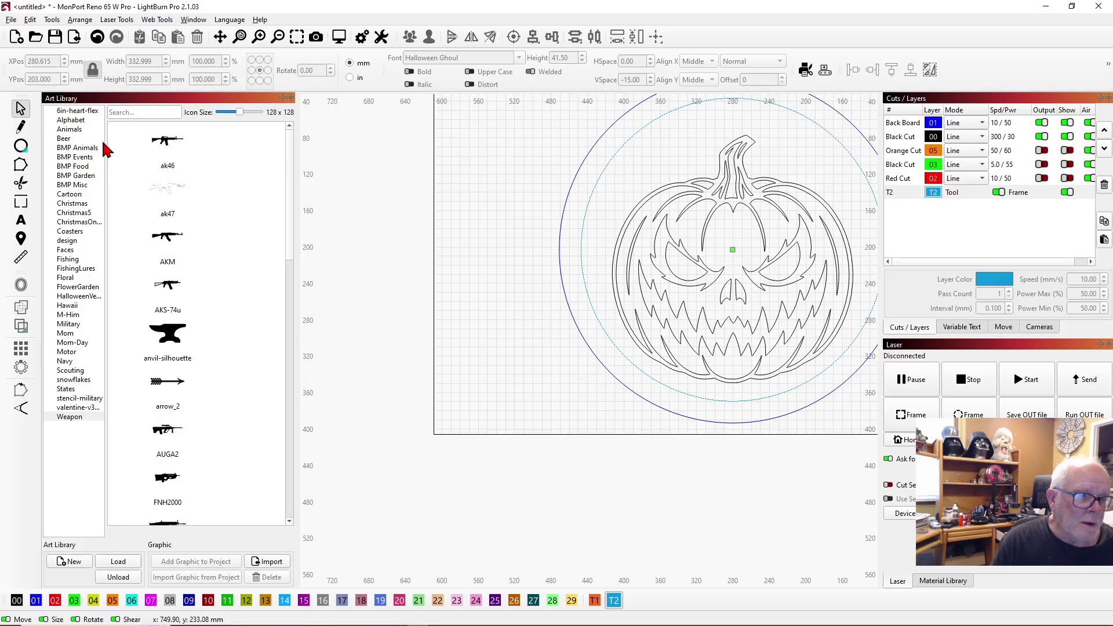
{"action": "left_click", "coordinate": [20, 220]}
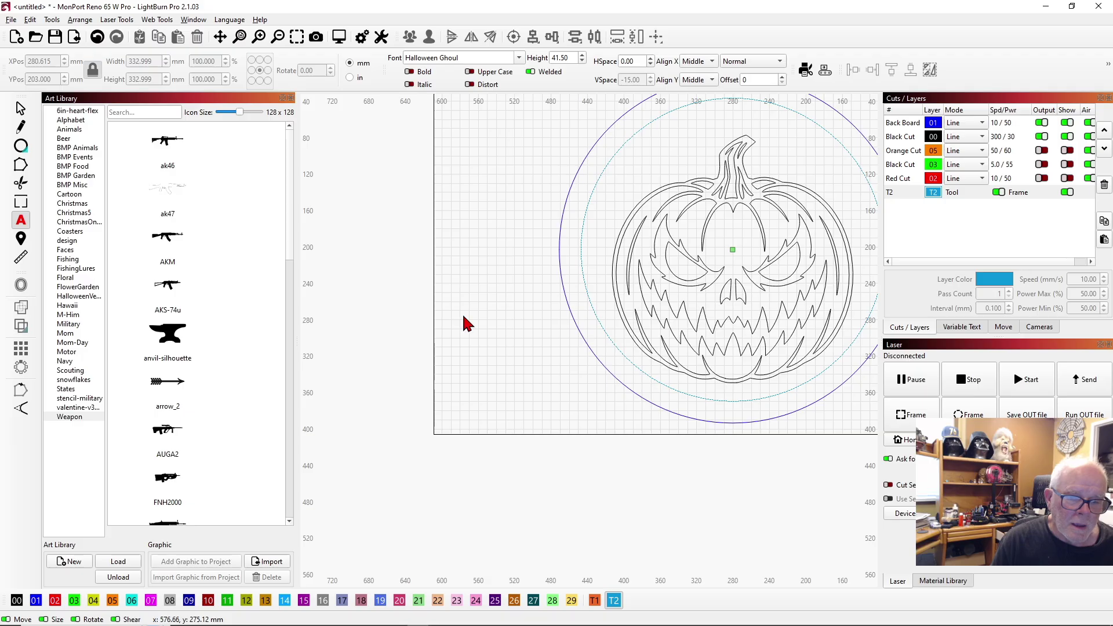
{"action": "left_click", "coordinate": [543, 352]}
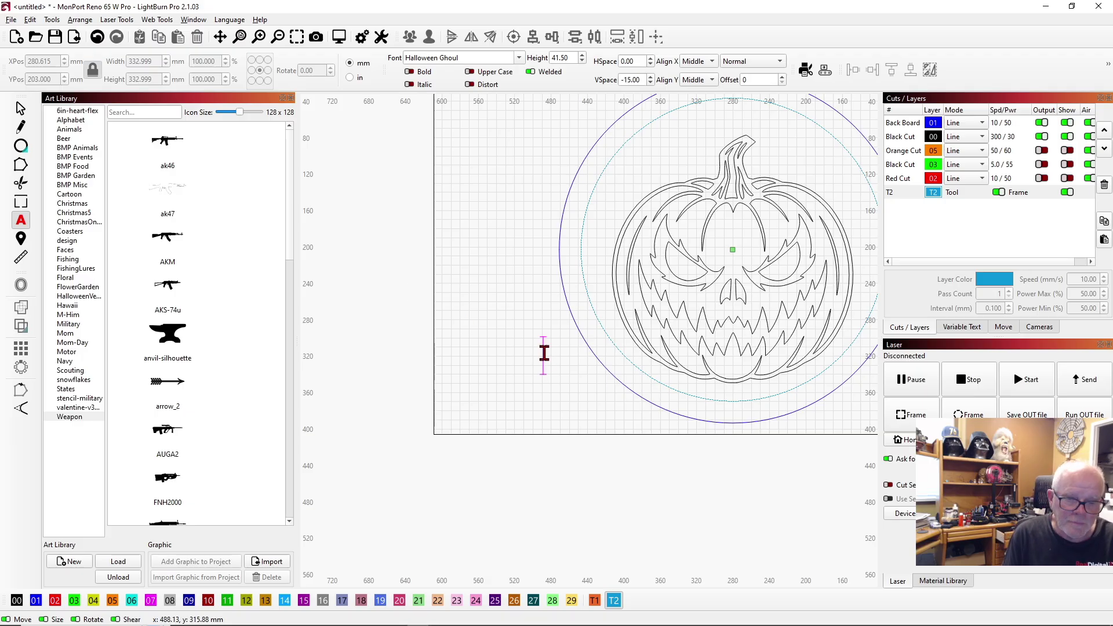
{"action": "type", "text": "HAPPY HALLOWEEN"}
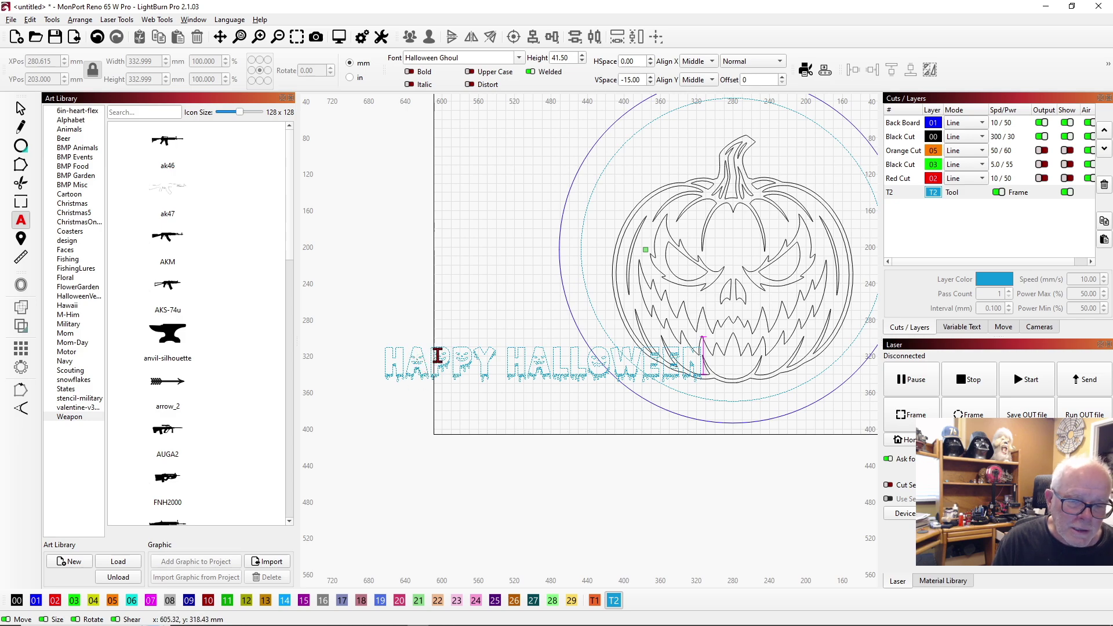
Move the HAPPY HALLOWEEN text to just below the pumpkin, assign it to layer 02 (Red Cut), and turn on that layer's output and visibility.
{"action": "left_click", "coordinate": [21, 108]}
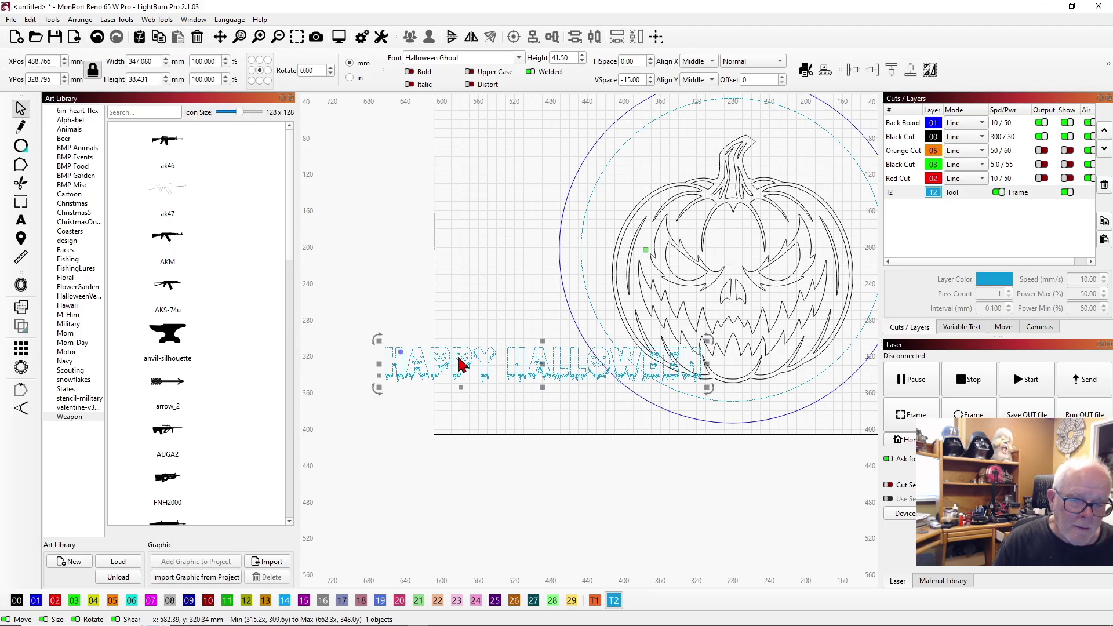
{"action": "left_click_drag", "start_coordinate": [542, 364], "coordinate": [732, 401]}
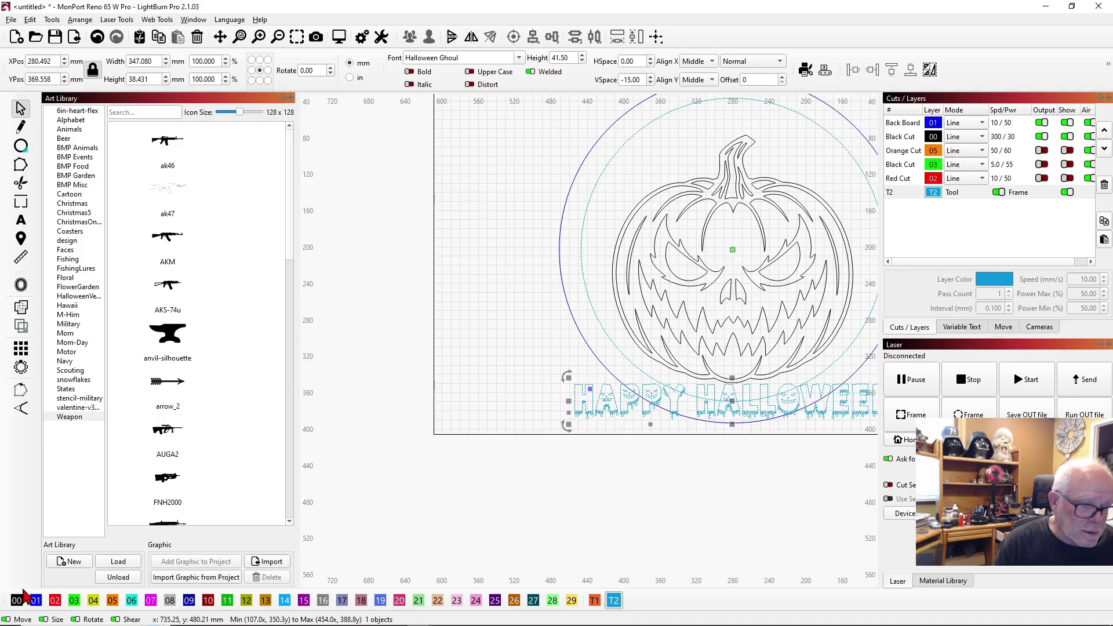
{"action": "left_click", "coordinate": [55, 601]}
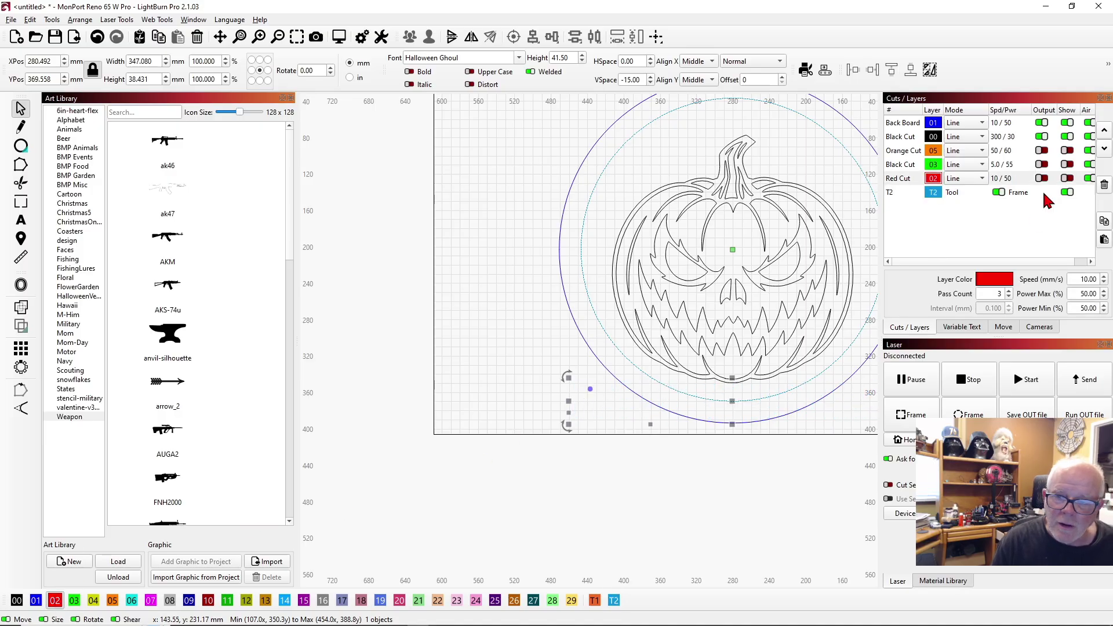
{"action": "left_click", "coordinate": [1069, 179]}
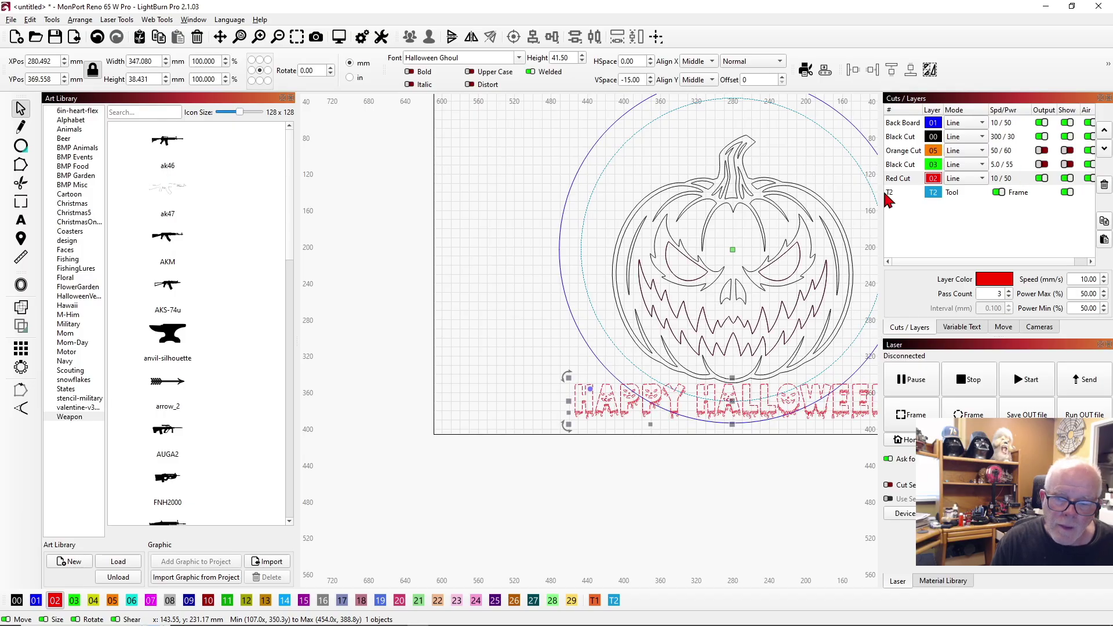
Apply the inner T2 circle as the path for the HAPPY HALLOWEEN text so it curves below the pumpkin.
{"action": "left_click", "coordinate": [622, 358], "text": "shift"}
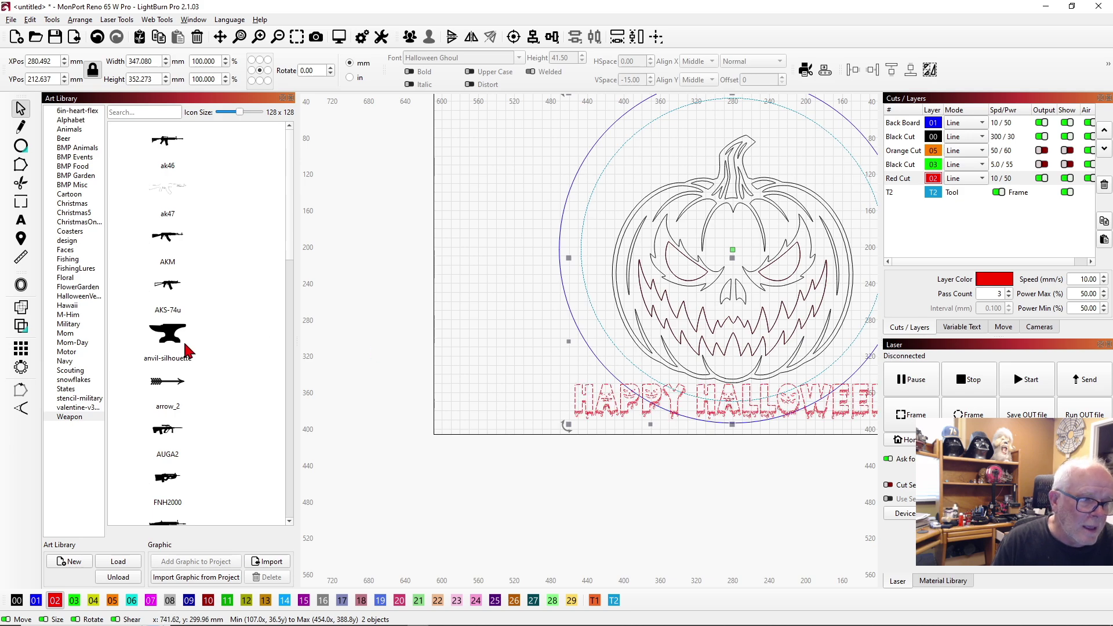
{"action": "right_click", "coordinate": [545, 300]}
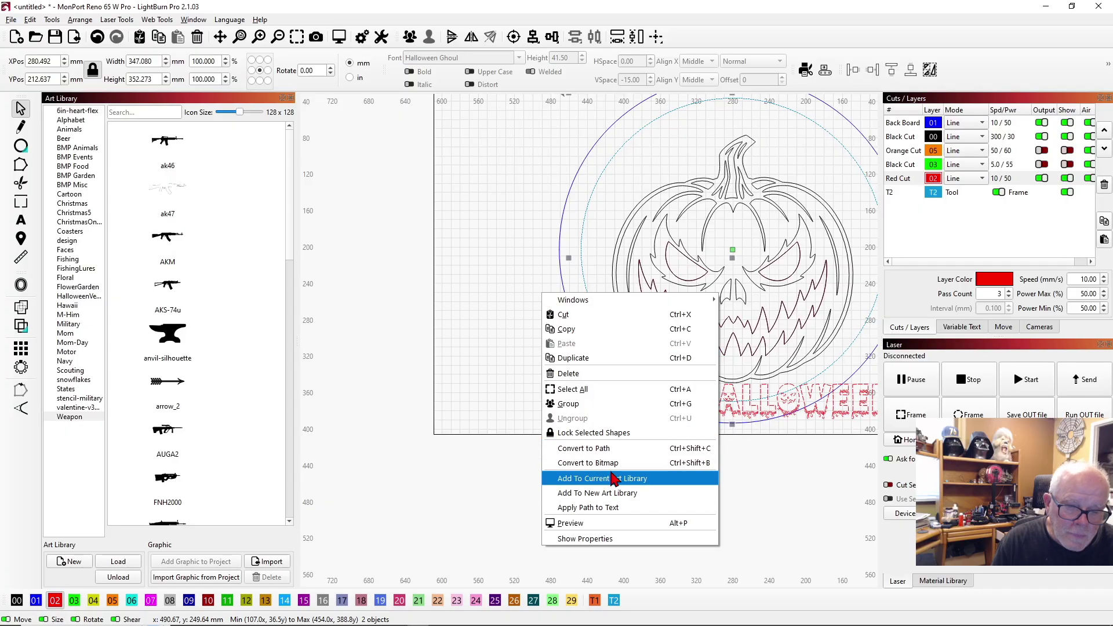
{"action": "left_click", "coordinate": [599, 513]}
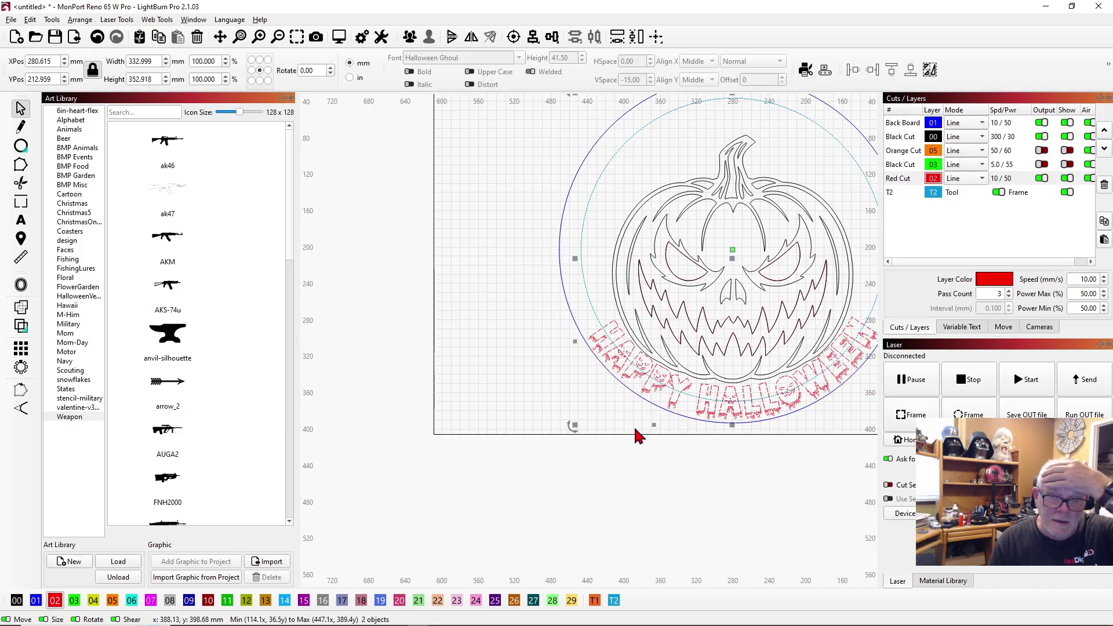
{"action": "scroll", "coordinate": [686, 325], "scroll_direction": "up", "scroll_amount": 1}
{"action": "scroll", "coordinate": [686, 325], "scroll_direction": "down", "scroll_amount": 2}
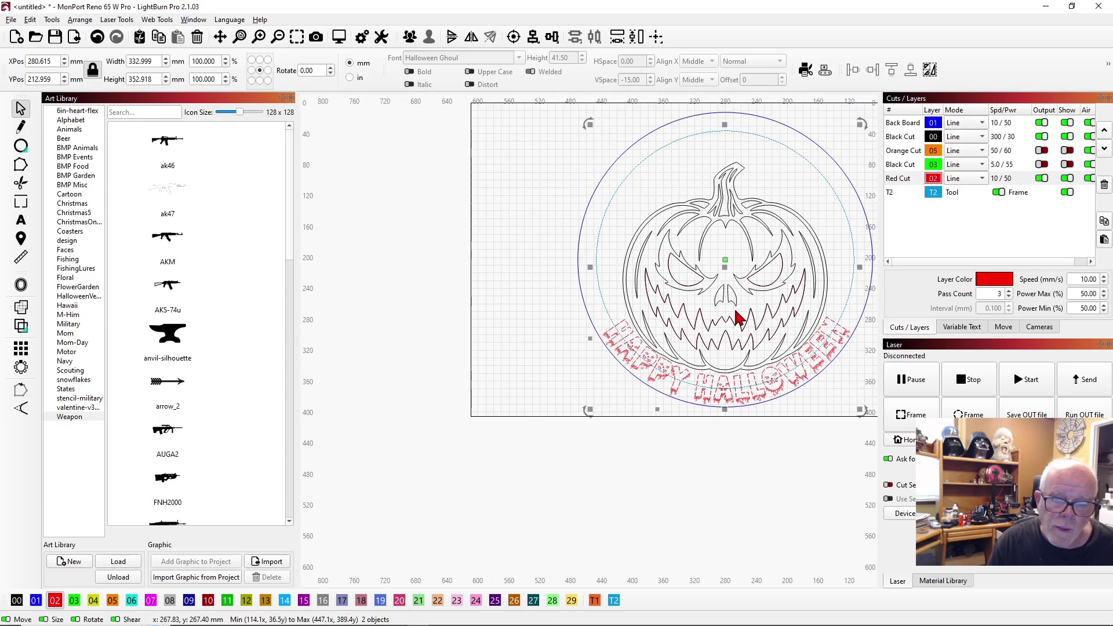
{"action": "left_click", "coordinate": [725, 267]}
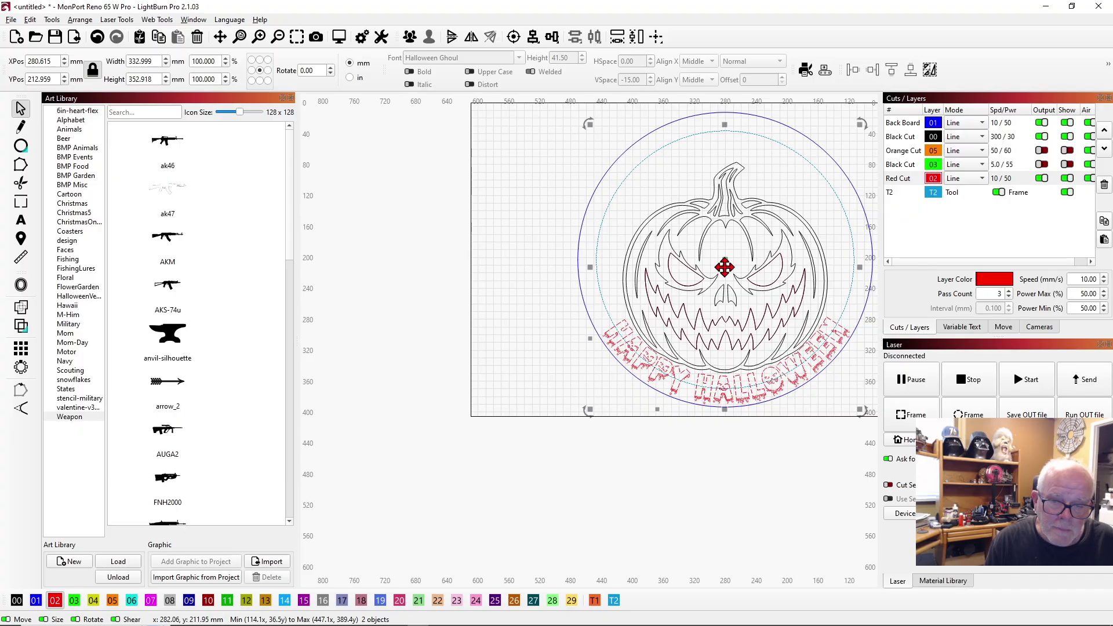
{"action": "left_click", "coordinate": [703, 223]}
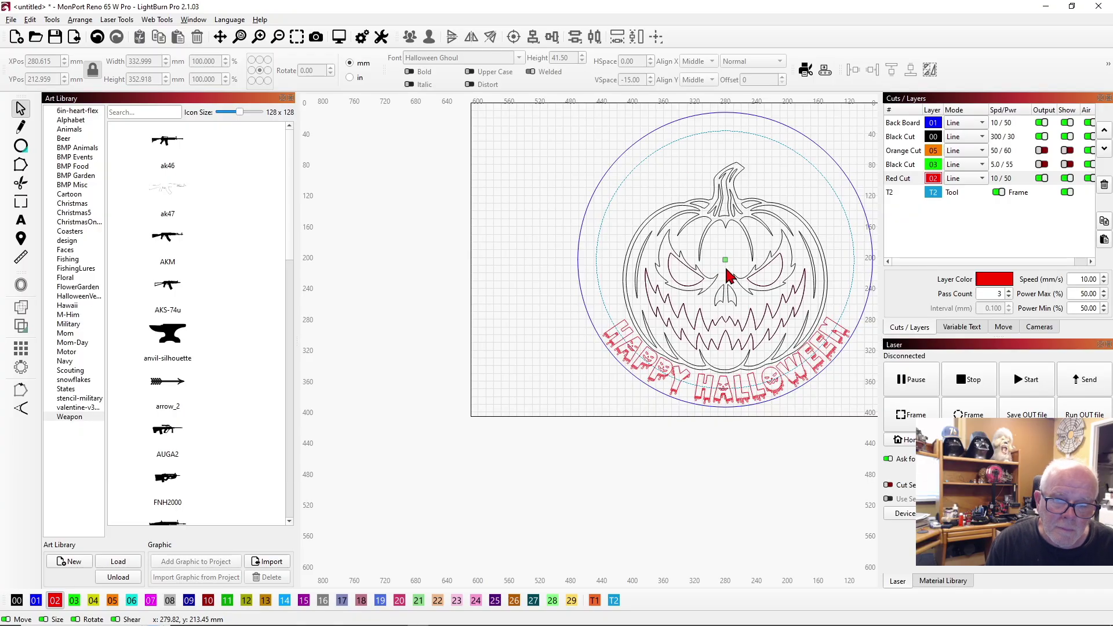
{"action": "left_click", "coordinate": [723, 232]}
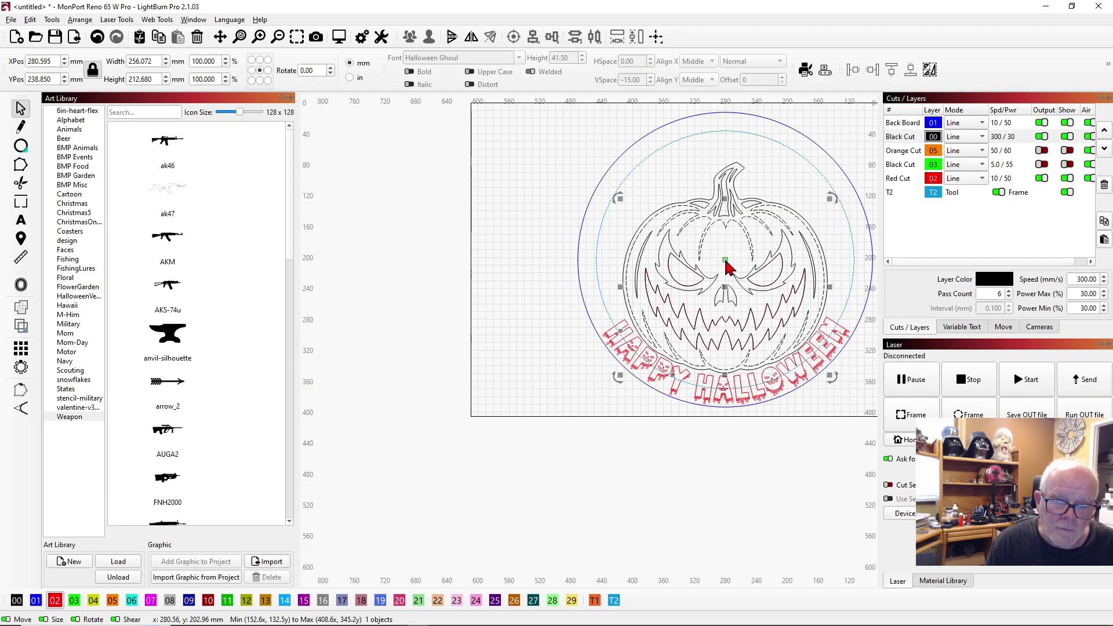
{"action": "left_click", "coordinate": [677, 162]}
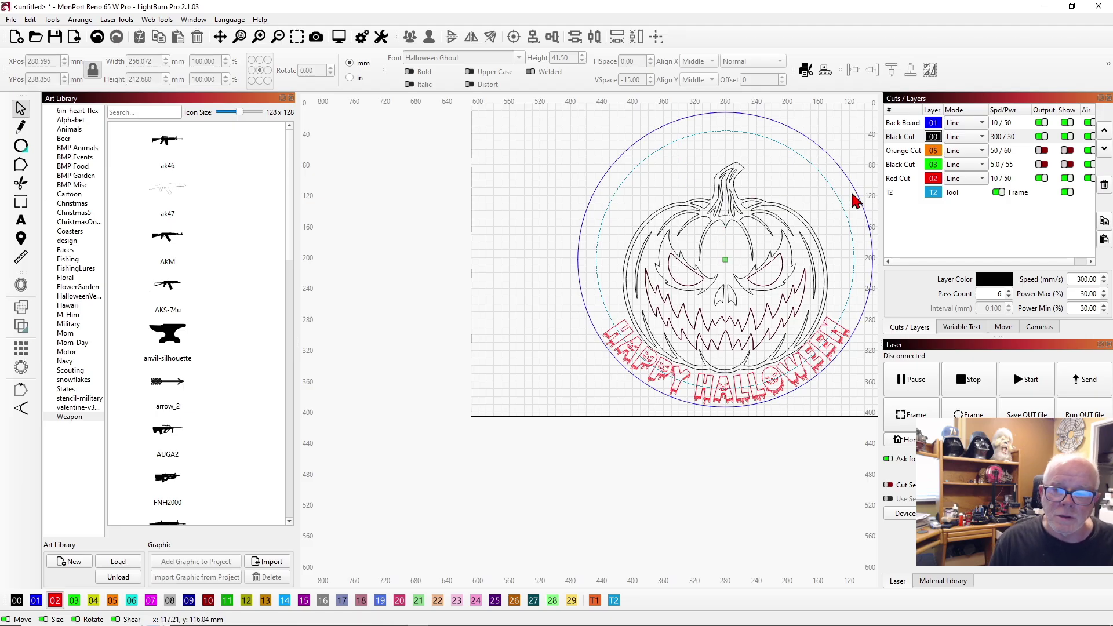
Turn off output and visibility for layer 01 (Back Board), and turn both on for layers 05 (Orange Cut) and 03 (green Black Cut).
{"action": "left_click", "coordinate": [1041, 123]}
{"action": "left_click", "coordinate": [1066, 123]}
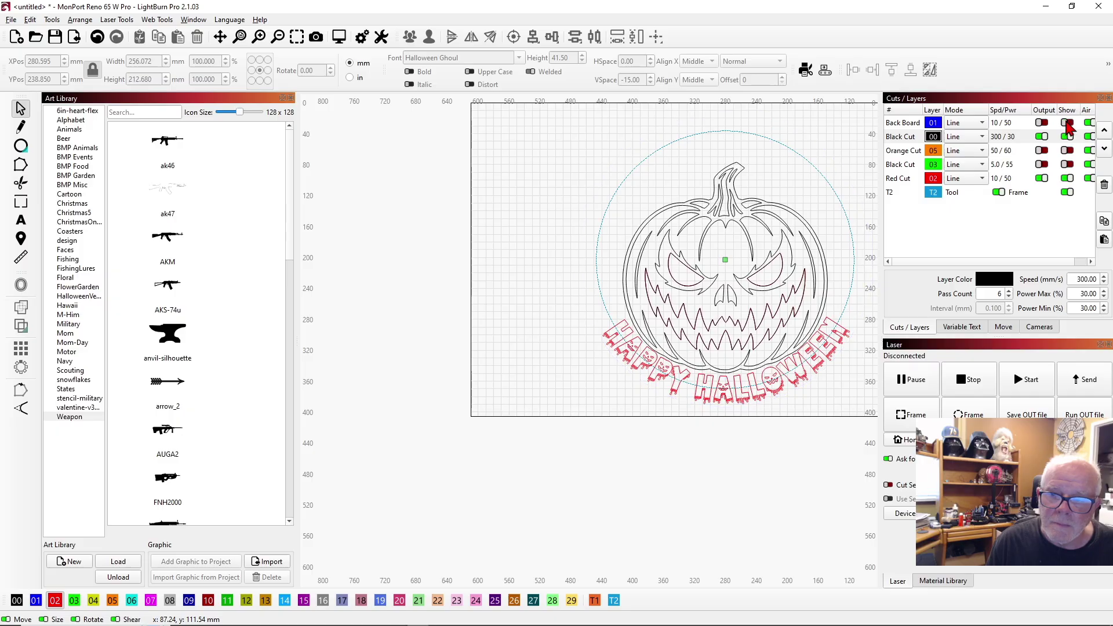
{"action": "left_click", "coordinate": [1042, 179]}
{"action": "left_click", "coordinate": [1067, 179]}
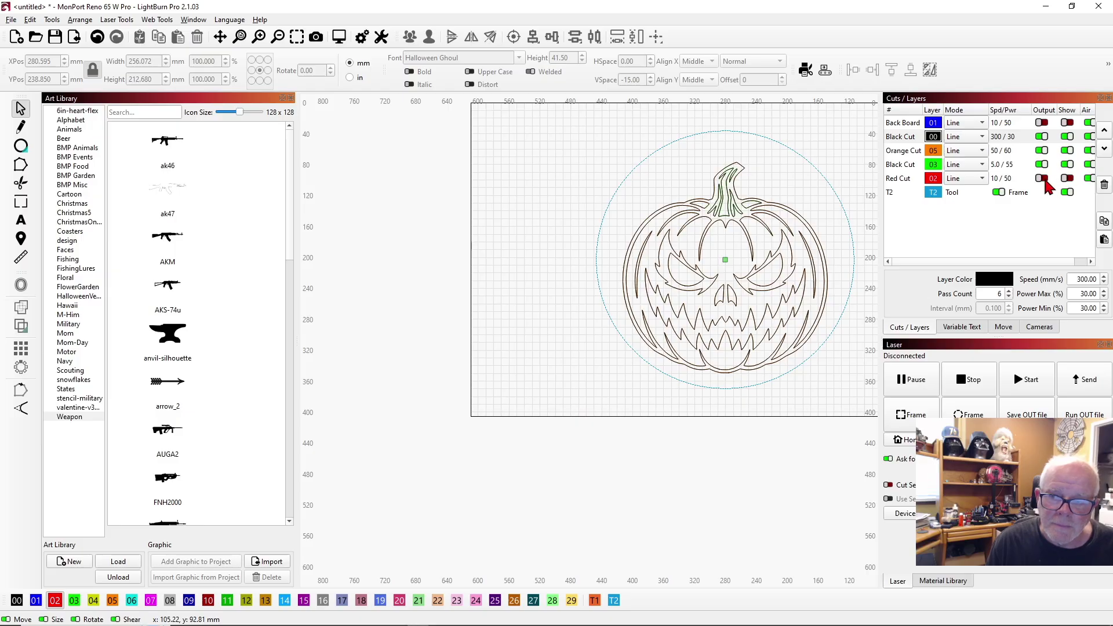
{"action": "left_click", "coordinate": [1068, 179]}
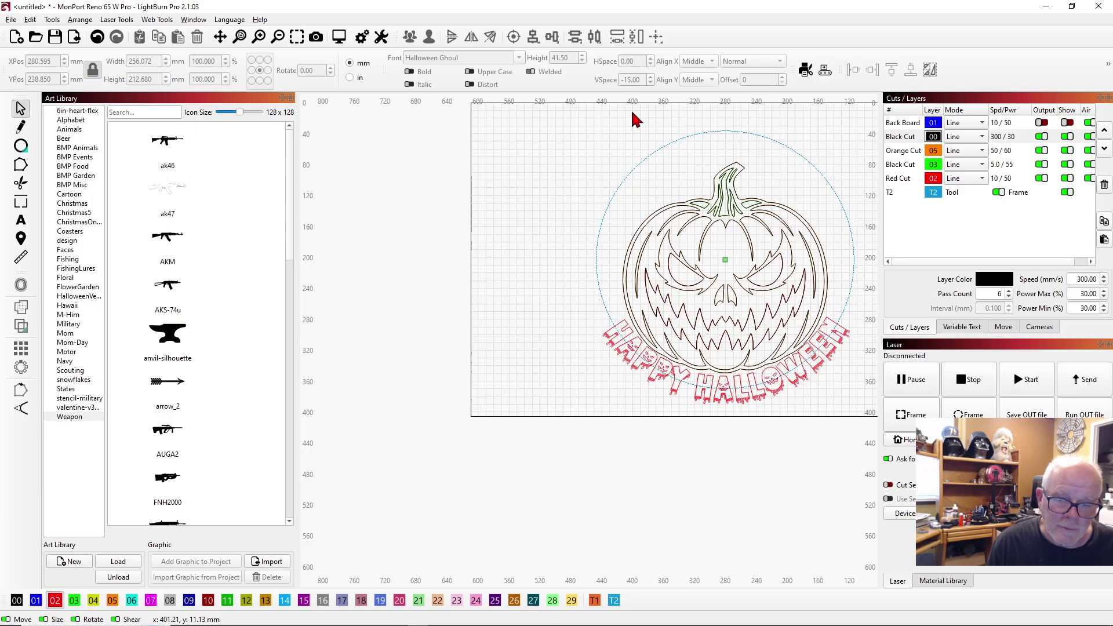
{"action": "scroll", "coordinate": [628, 119], "scroll_direction": "up", "scroll_amount": 1}
{"action": "scroll", "coordinate": [628, 121], "scroll_direction": "up", "scroll_amount": 1}
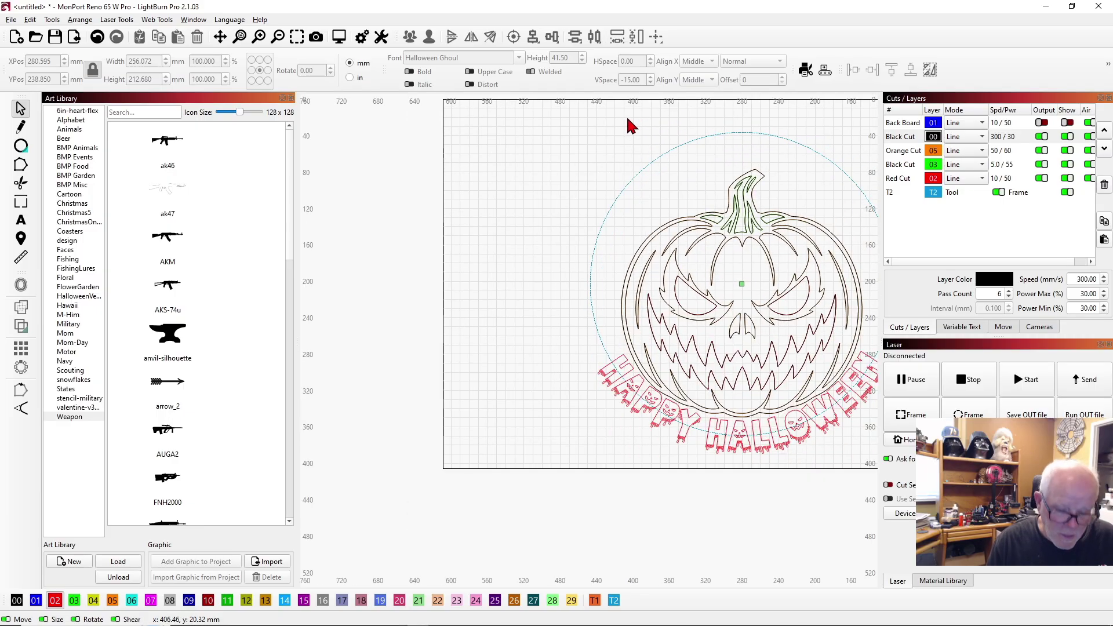
{"action": "scroll", "coordinate": [629, 120], "scroll_direction": "down", "scroll_amount": 1}
{"action": "left_click_drag", "start_coordinate": [596, 122], "coordinate": [833, 417]}
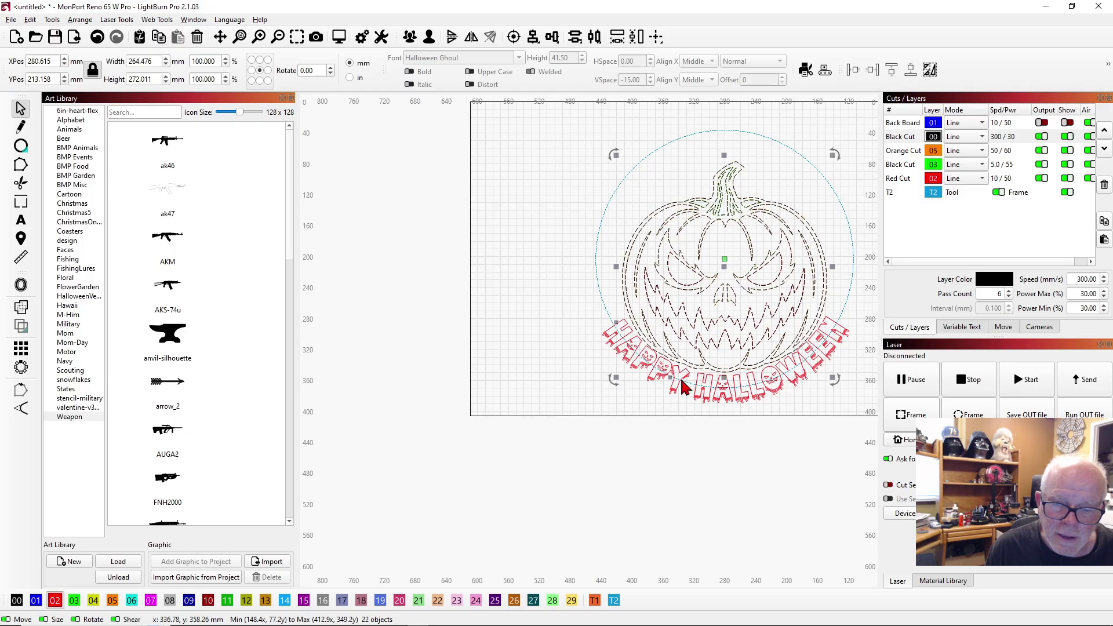
{"action": "left_click", "coordinate": [539, 204]}
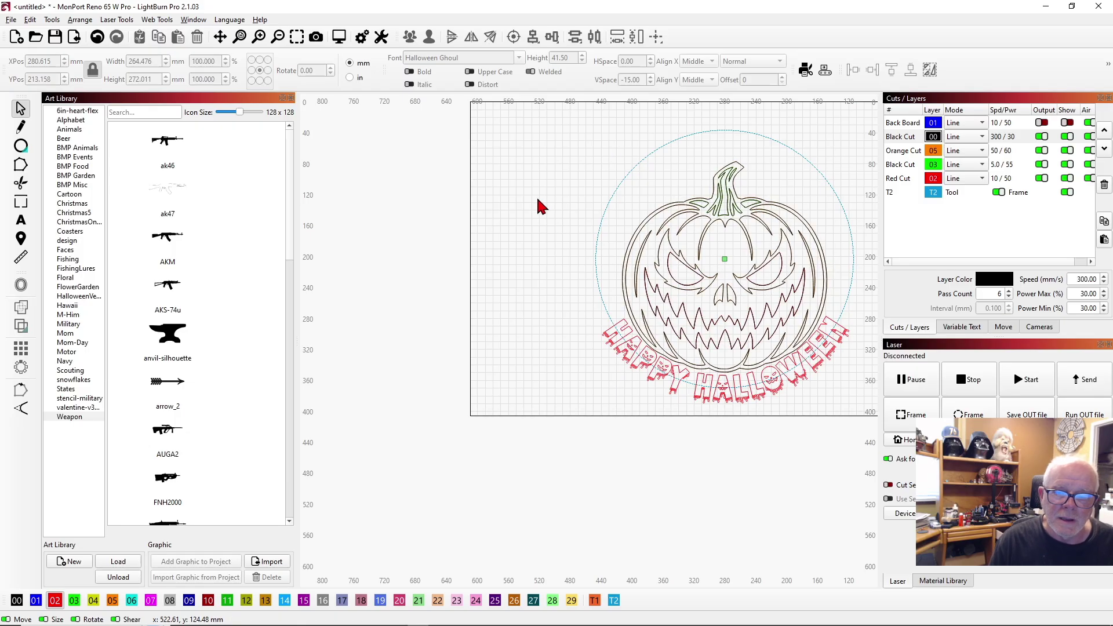
{"action": "left_click_drag", "start_coordinate": [783, 434], "coordinate": [584, 233]}
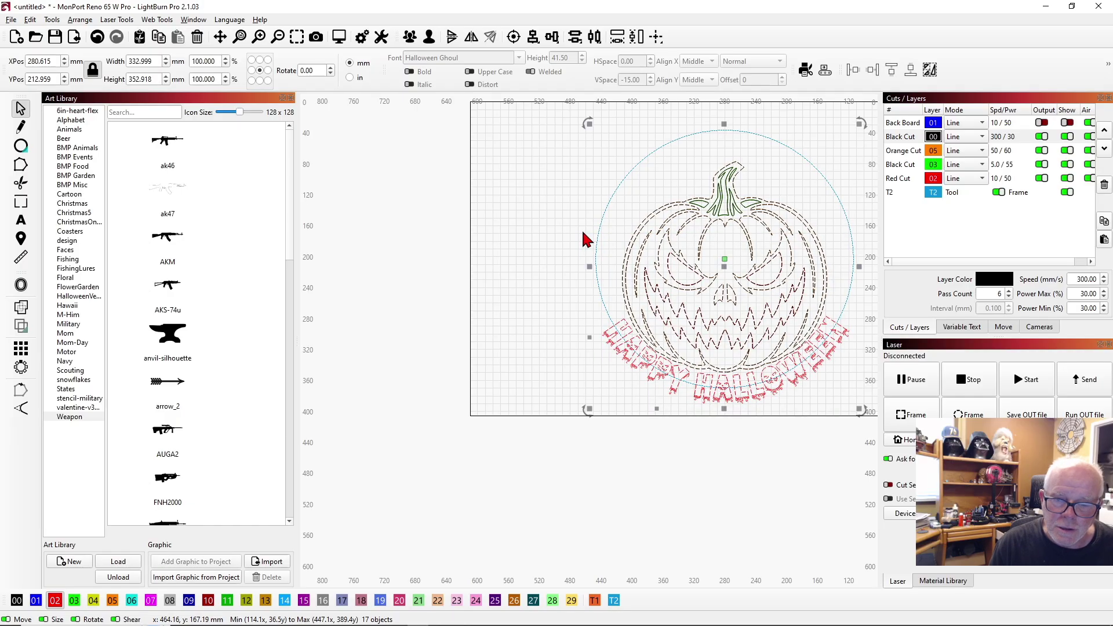
{"action": "left_click", "coordinate": [559, 196]}
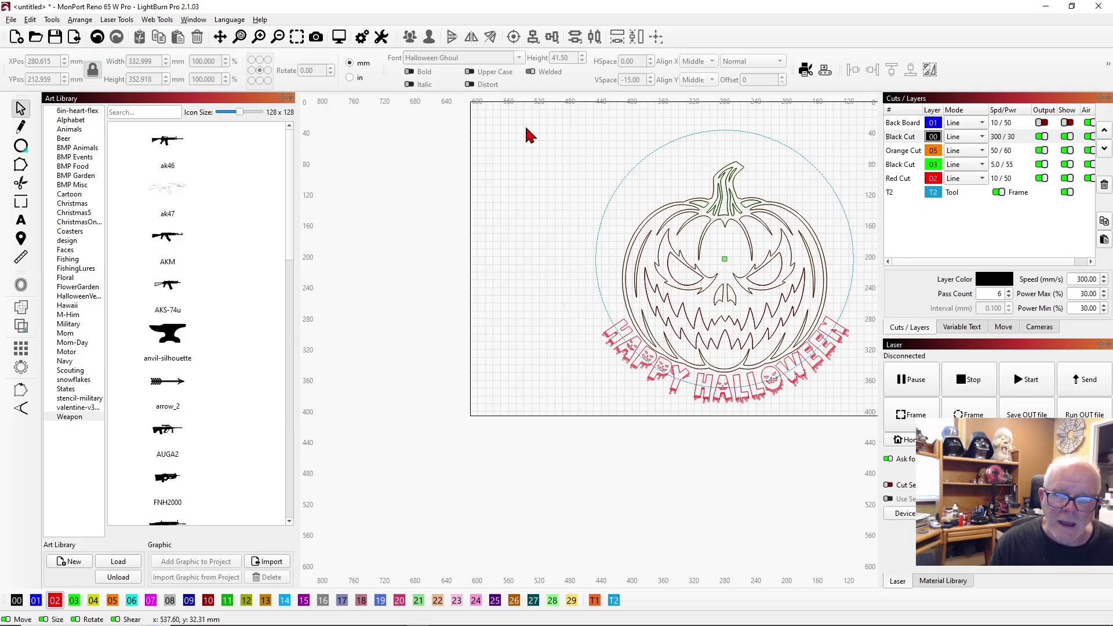
Group all the pumpkin shapes across the color layers, leaving out the T2 circle and the curved text.
{"action": "left_click_drag", "start_coordinate": [525, 127], "coordinate": [832, 387]}
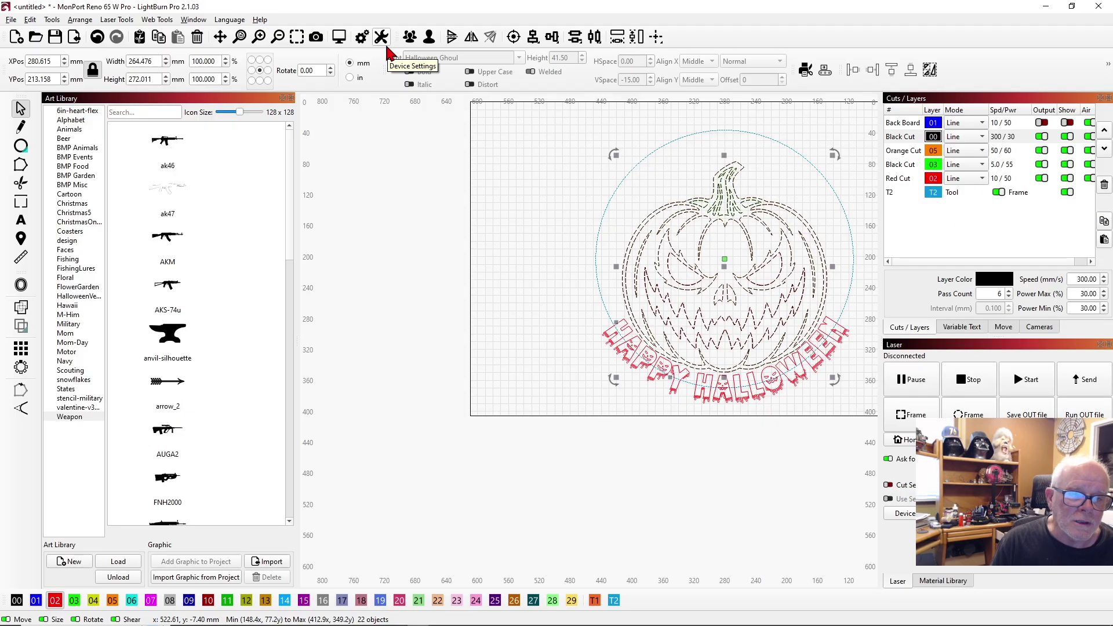
{"action": "left_click", "coordinate": [409, 39]}
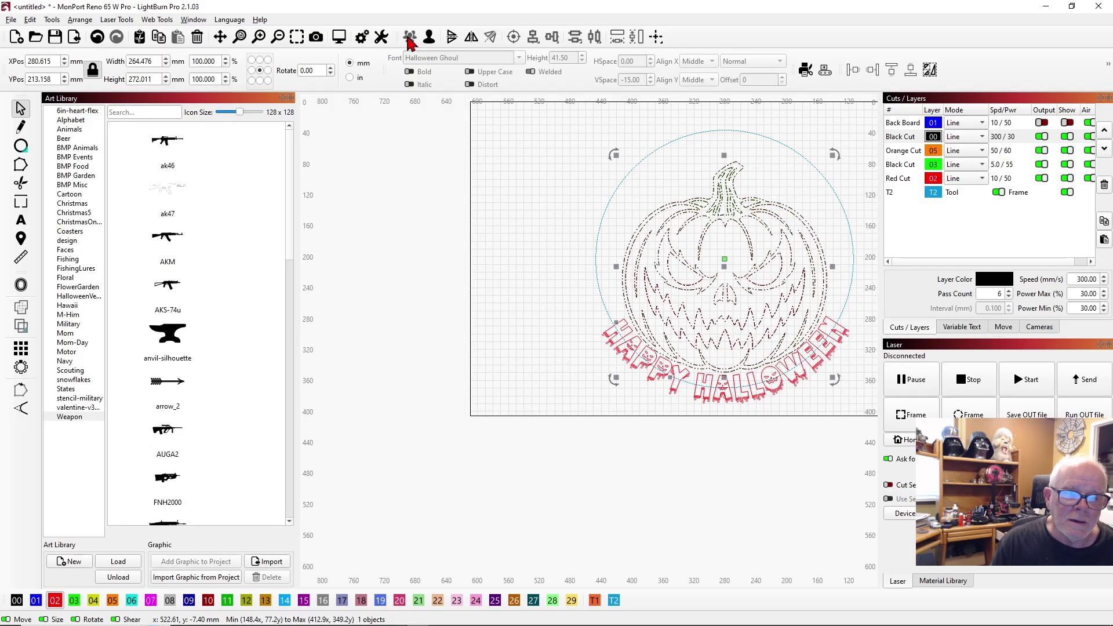
{"action": "left_click", "coordinate": [524, 172]}
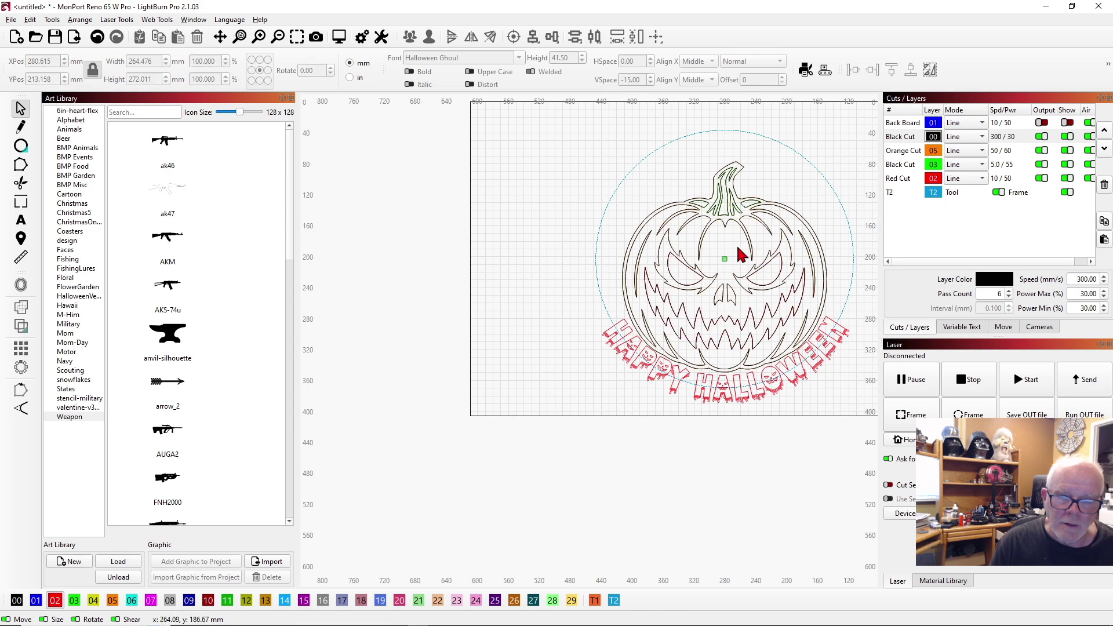
Move the pumpkin group up about 10 mm to line its center up with the T2 circle's center.
{"action": "left_click", "coordinate": [726, 300]}
{"action": "left_click_drag", "start_coordinate": [724, 268], "coordinate": [723, 260]}
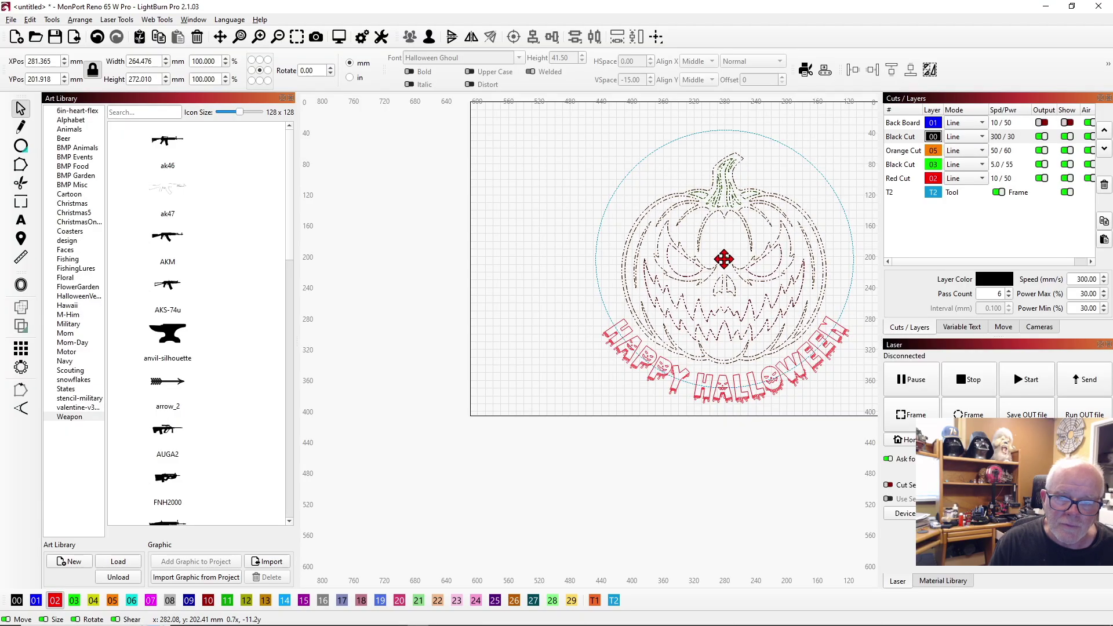
{"action": "left_click_drag", "start_coordinate": [723, 260], "coordinate": [723, 261]}
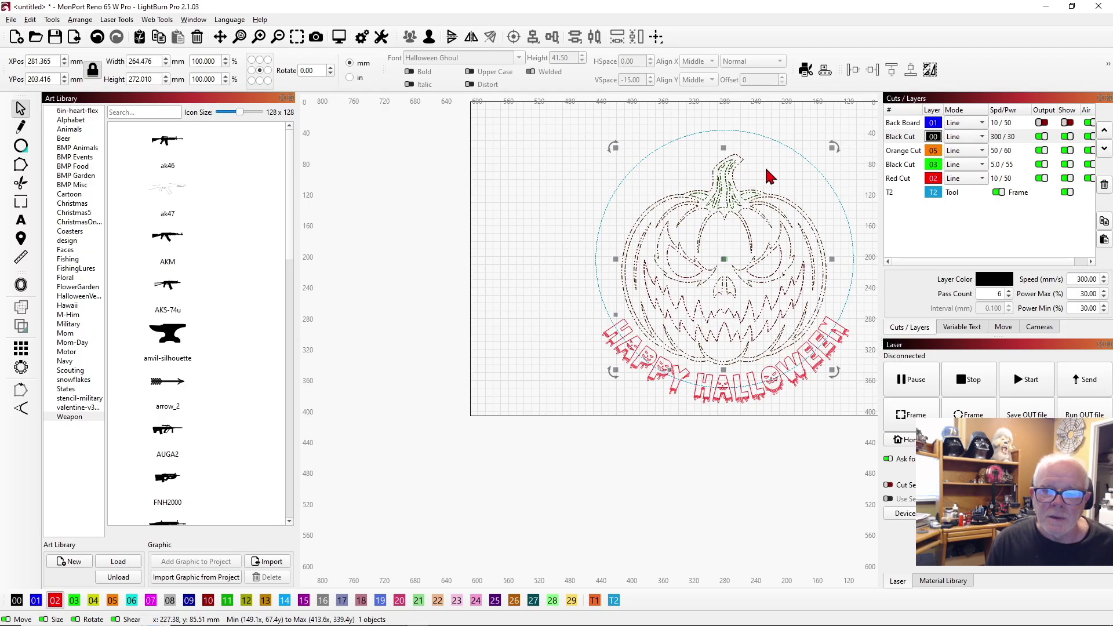
{"action": "left_click_drag", "start_coordinate": [614, 148], "coordinate": [615, 146]}
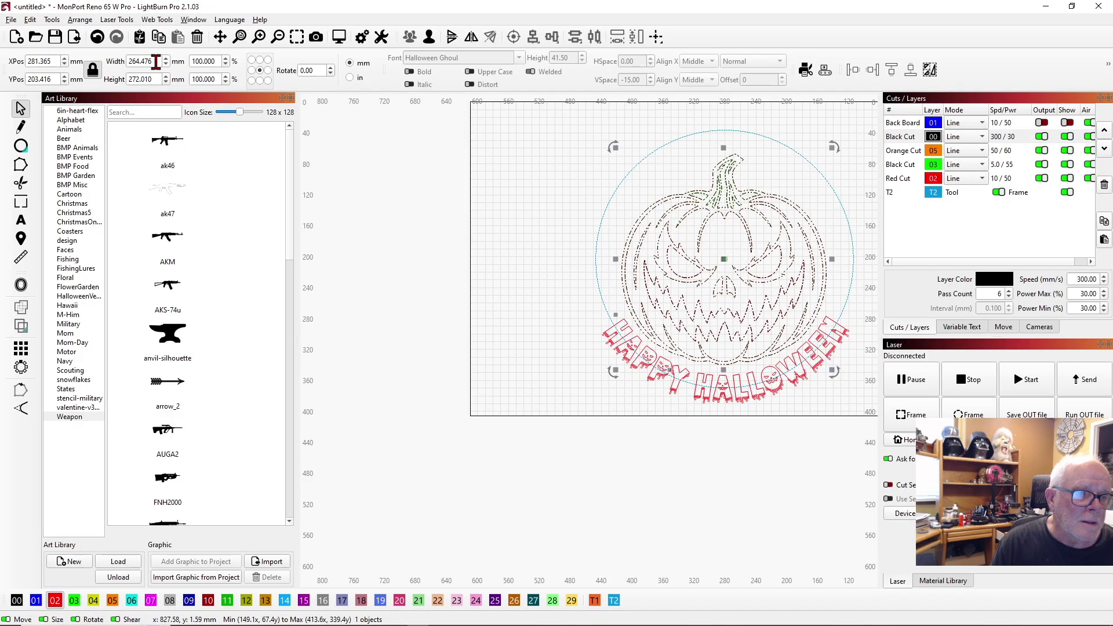
Resize the pumpkin group proportionally to a width of 250 mm.
{"action": "left_click_drag", "start_coordinate": [156, 61], "coordinate": [129, 61]}
{"action": "left_click", "coordinate": [135, 61]}
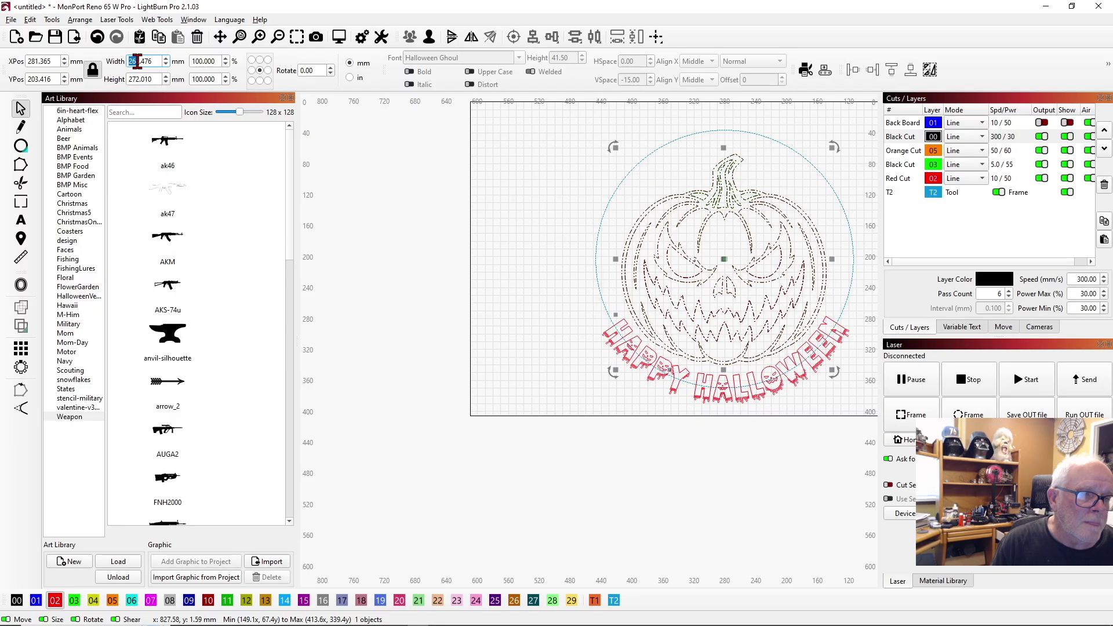
{"action": "left_click_drag", "start_coordinate": [133, 61], "coordinate": [174, 64]}
{"action": "type", "text": "50"}
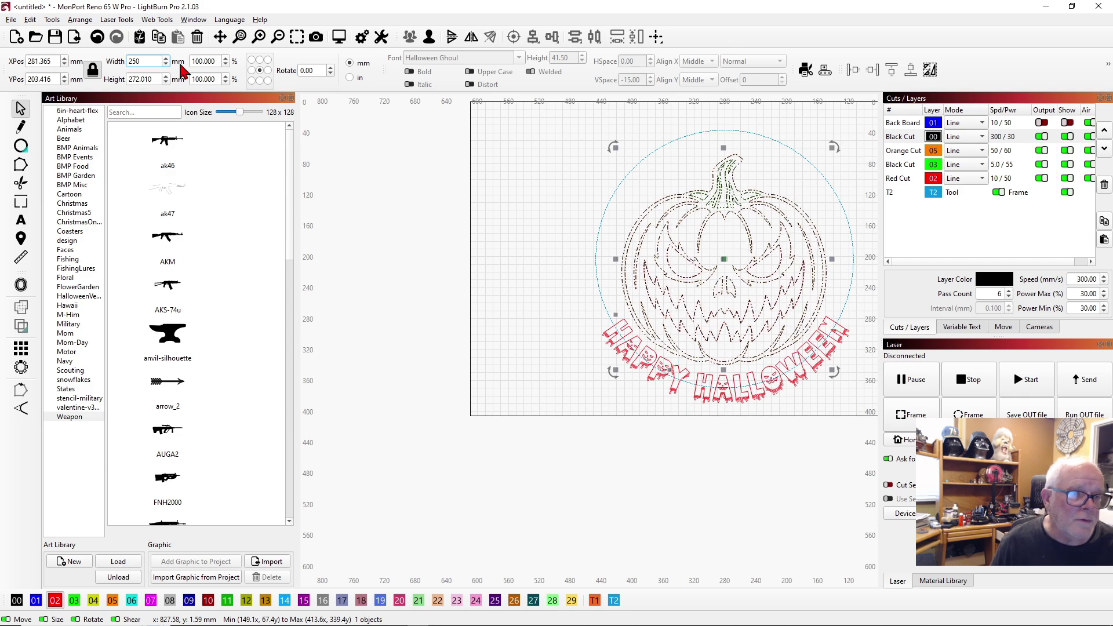
{"action": "key", "text": "Return"}
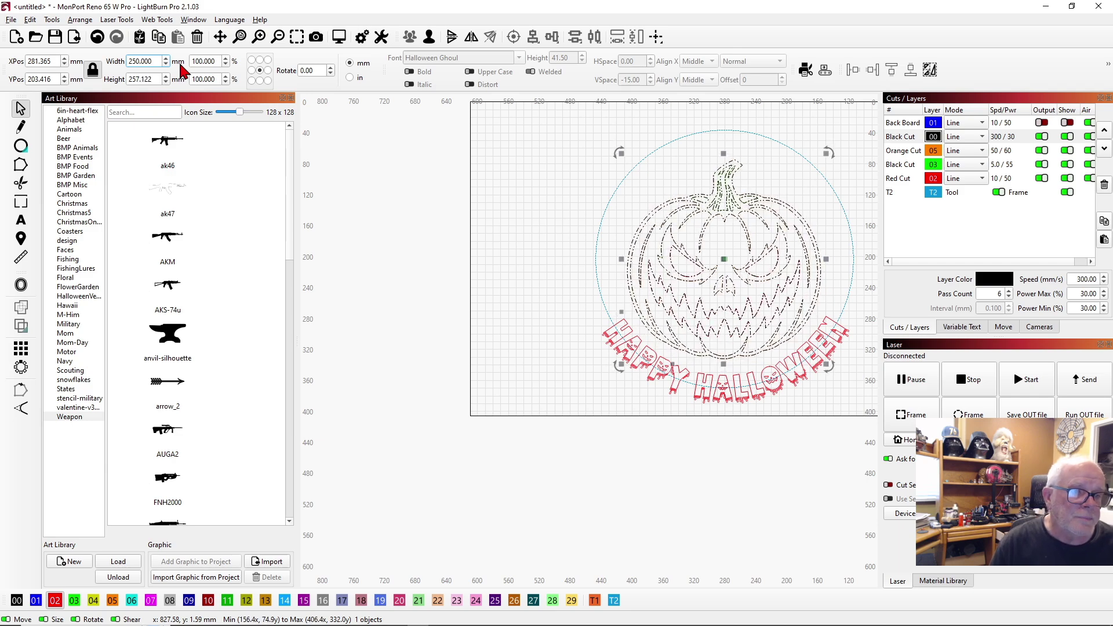
{"action": "left_click", "coordinate": [405, 199]}
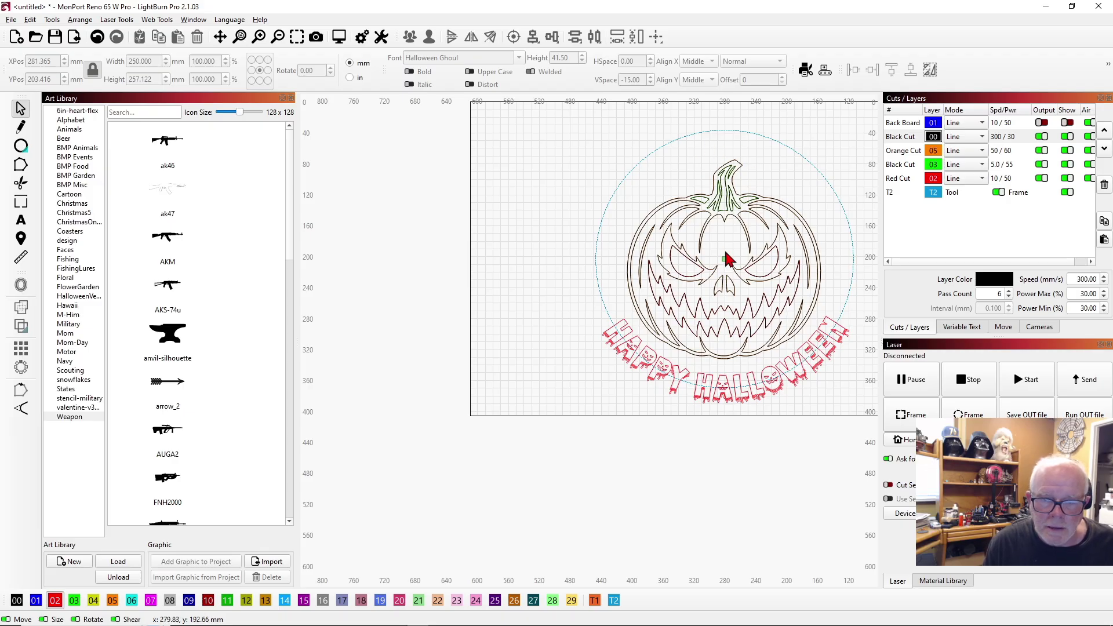
Move the pumpkin group down about 5 mm inside the T2 circle.
{"action": "left_click", "coordinate": [723, 215]}
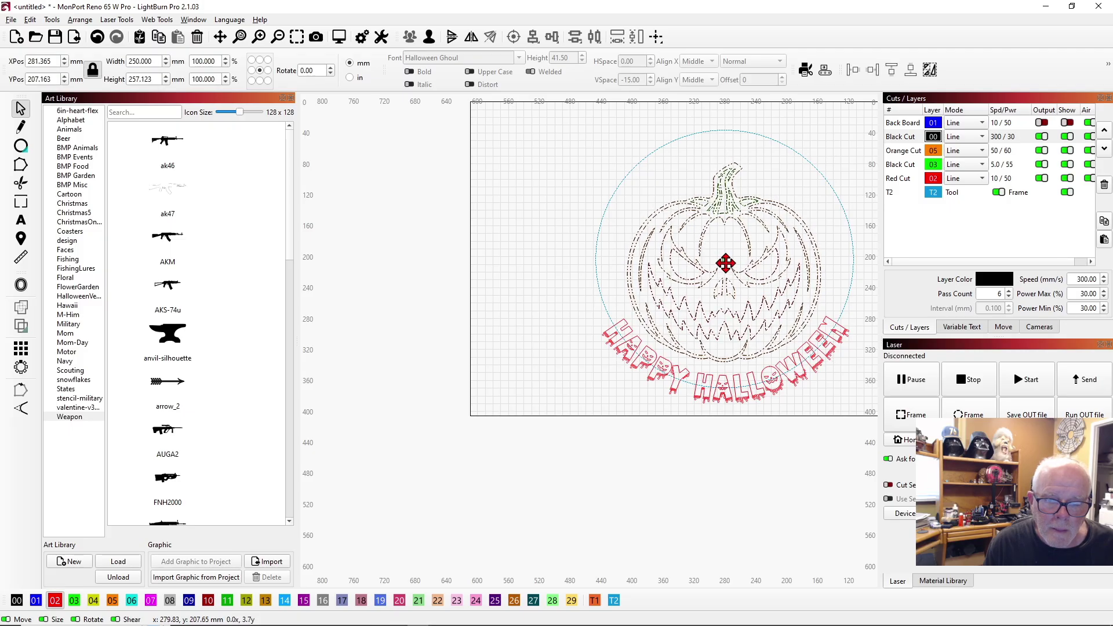
{"action": "left_click_drag", "start_coordinate": [726, 261], "coordinate": [727, 266]}
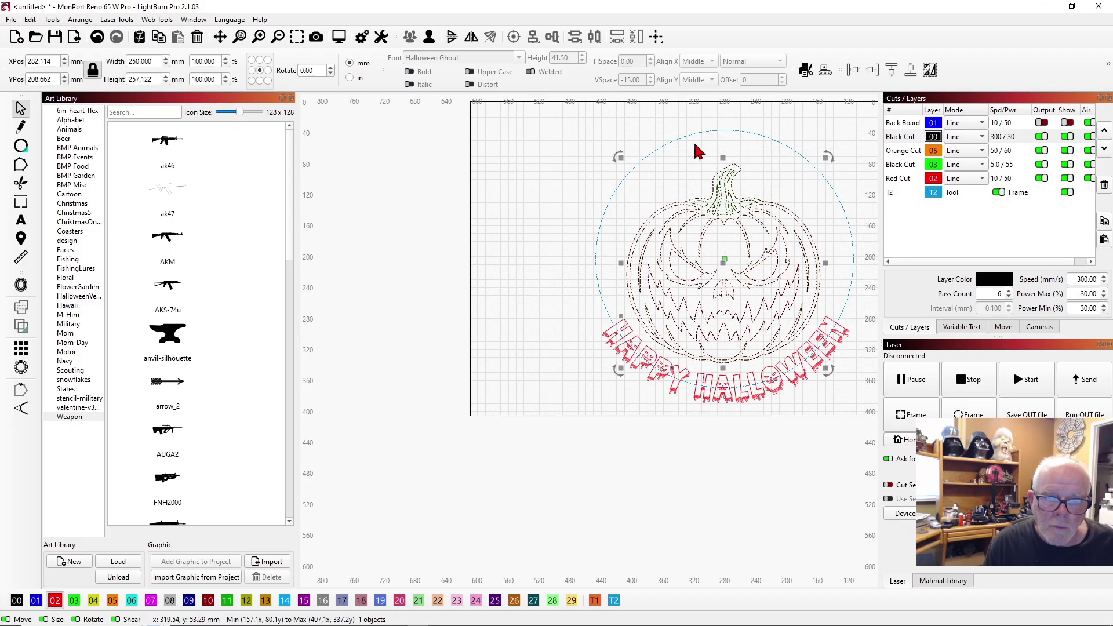
{"action": "left_click", "coordinate": [662, 177]}
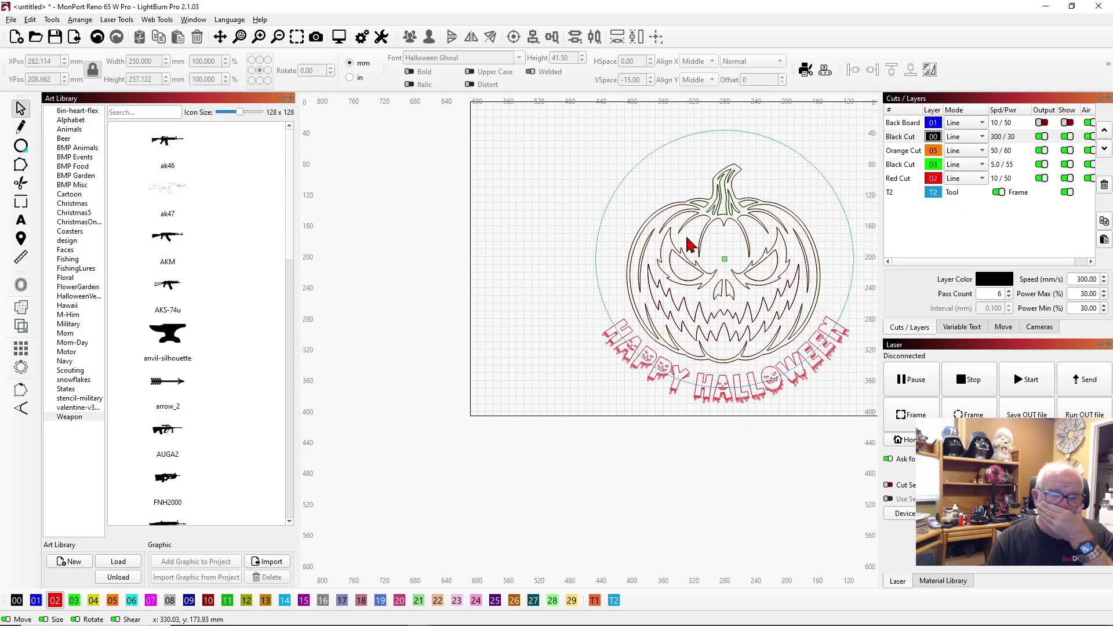
Turn off output and visibility for layer 00 (Black Cut) to view only the colored pumpkin layers.
{"action": "scroll", "coordinate": [687, 239], "scroll_direction": "down", "scroll_amount": 1}
{"action": "scroll", "coordinate": [687, 244], "scroll_direction": "up", "scroll_amount": 4}
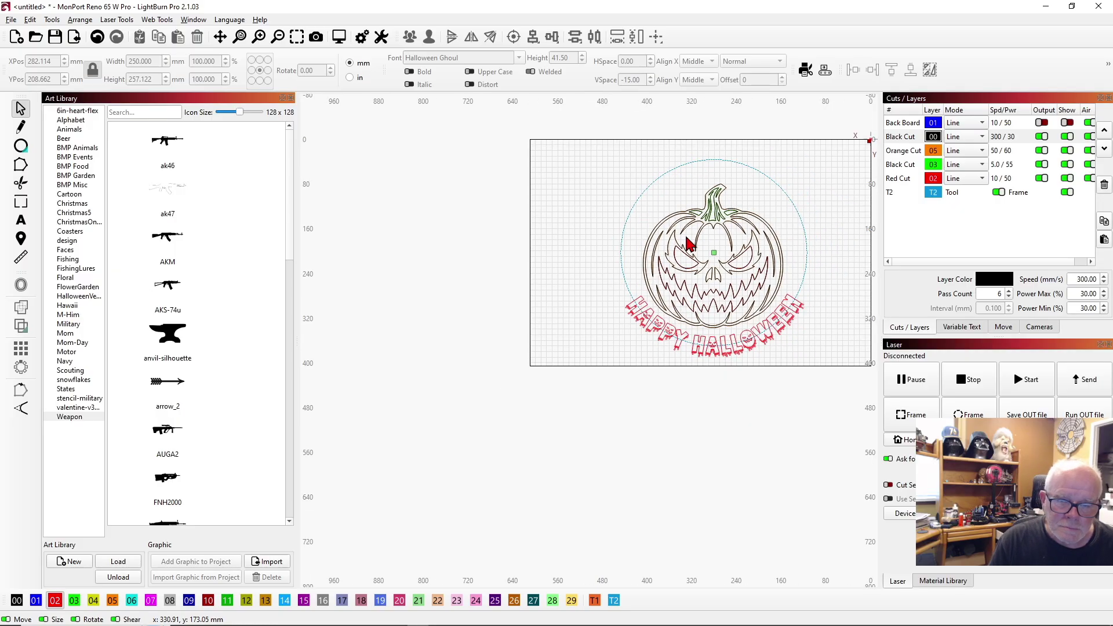
{"action": "left_click", "coordinate": [724, 229]}
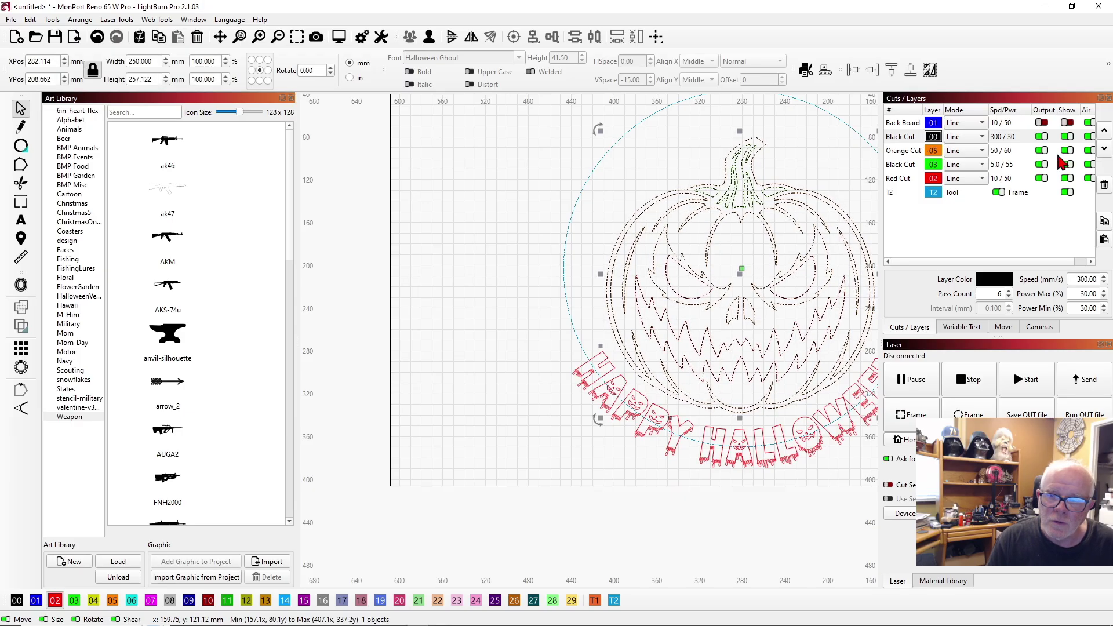
{"action": "left_click", "coordinate": [802, 158]}
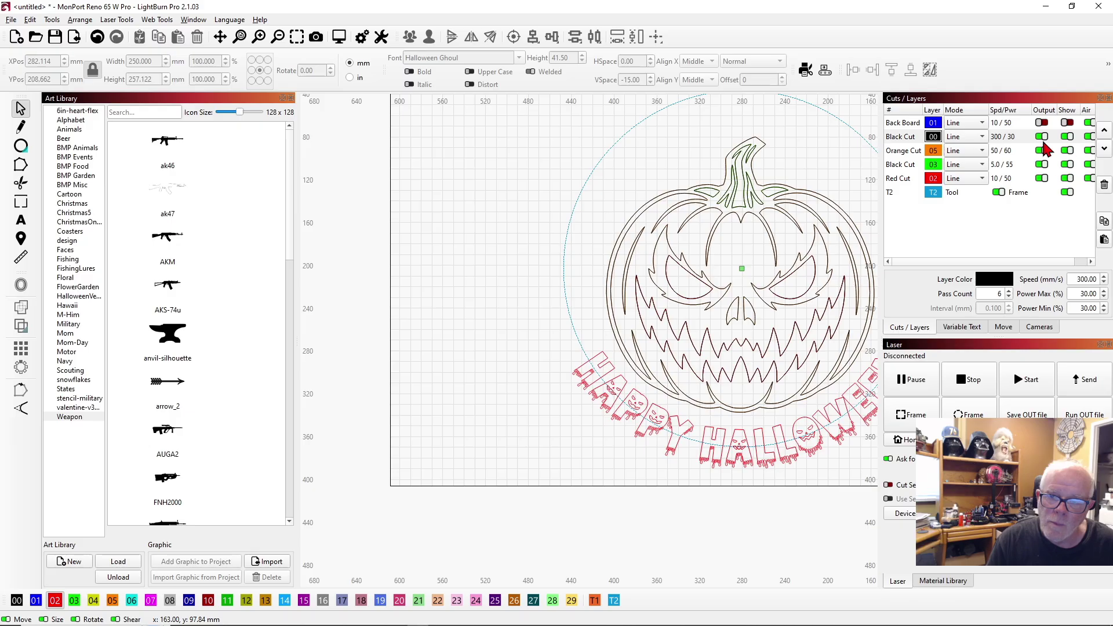
{"action": "left_click", "coordinate": [1040, 137]}
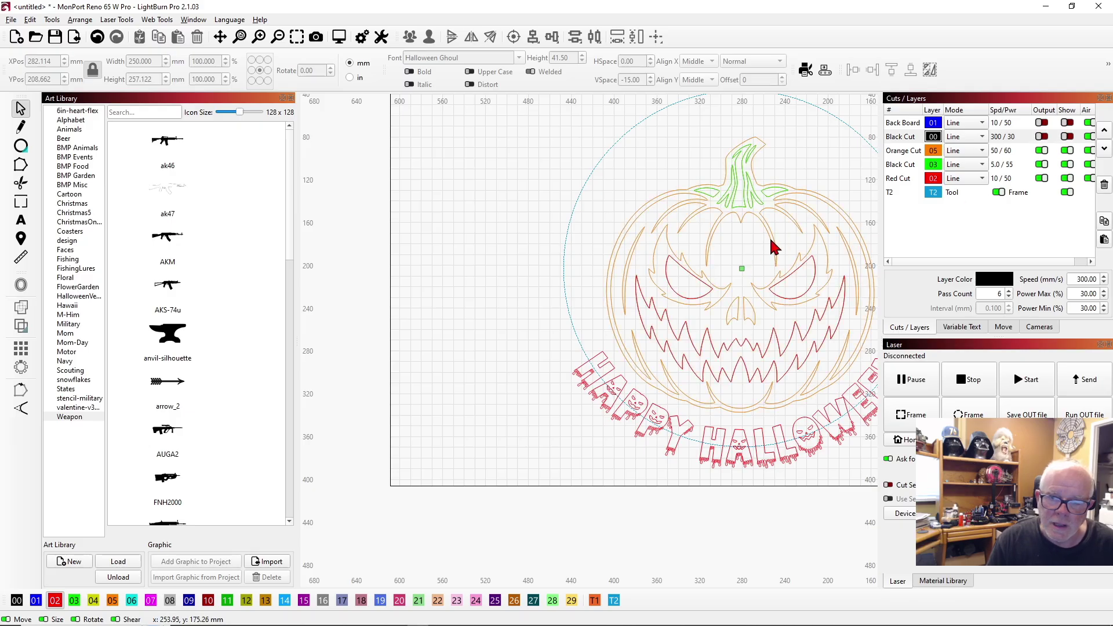
Try moving the pumpkin group about 47 mm left and 23 mm up, and return it to its original place.
{"action": "left_click", "coordinate": [759, 299]}
{"action": "left_click_drag", "start_coordinate": [740, 275], "coordinate": [690, 251]}
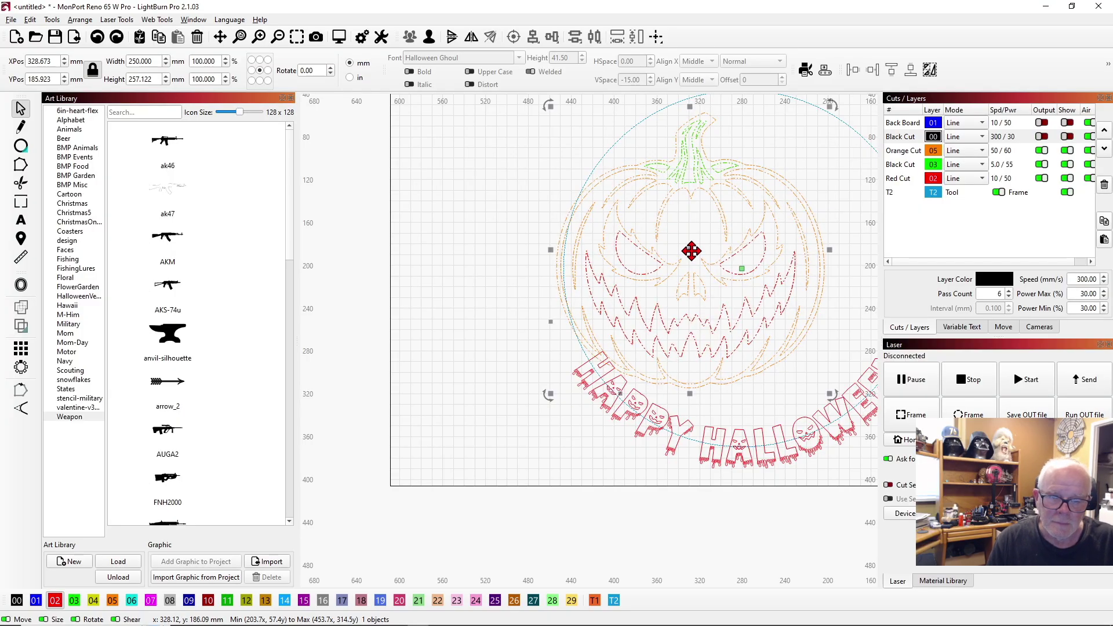
{"action": "left_click_drag", "start_coordinate": [691, 251], "coordinate": [741, 276]}
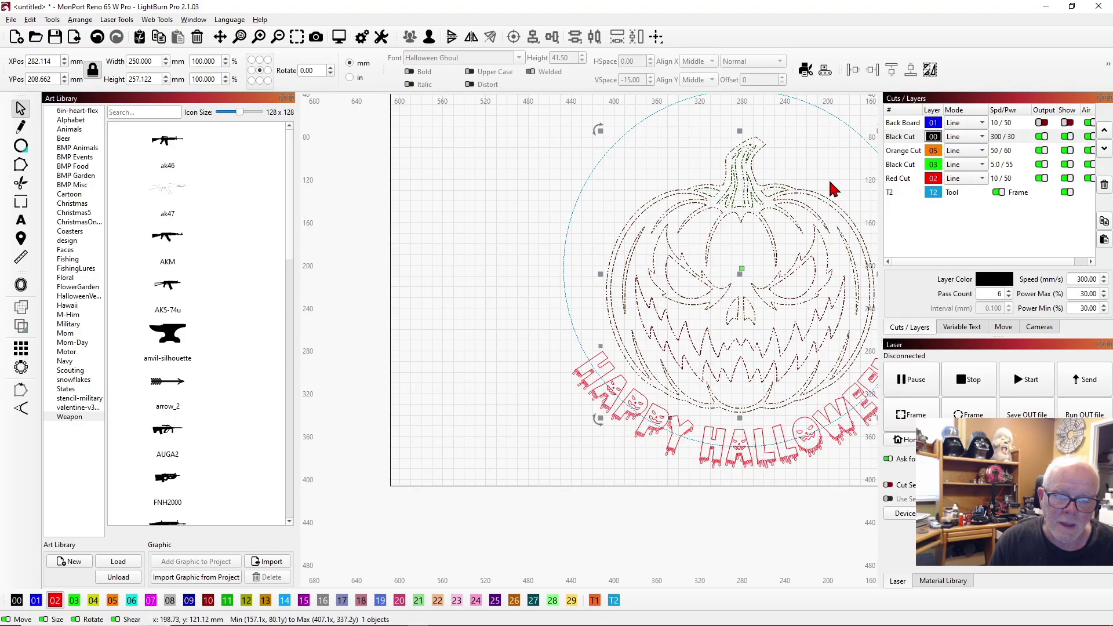
Turn on output and visibility for layer 01 (Back Board), and clear the pumpkin selection.
{"action": "key", "text": "minus"}
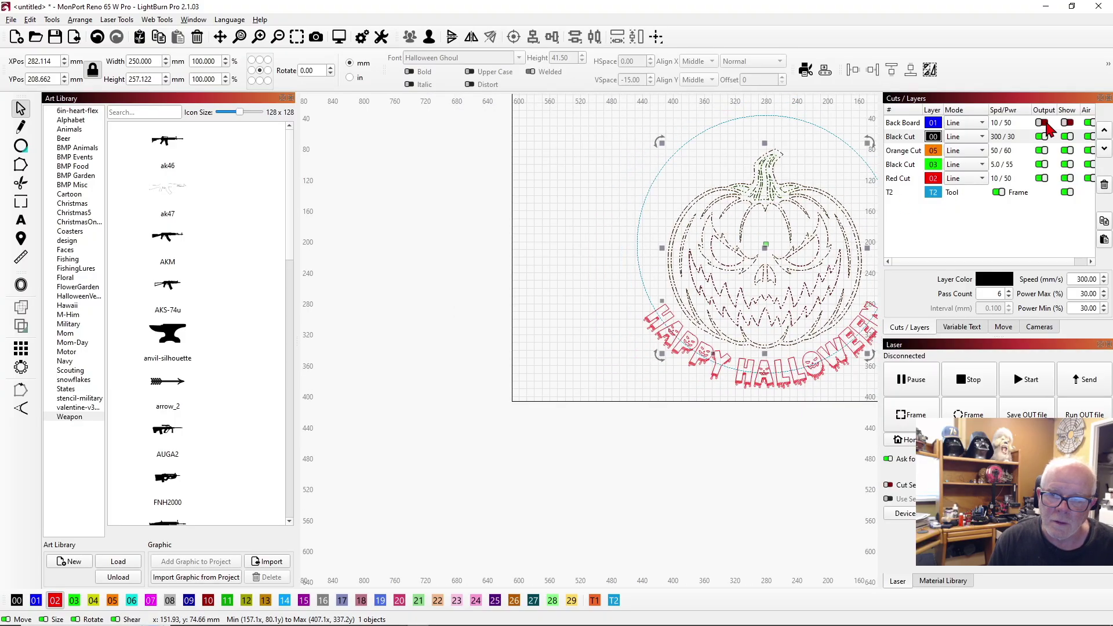
{"action": "left_click", "coordinate": [1068, 124]}
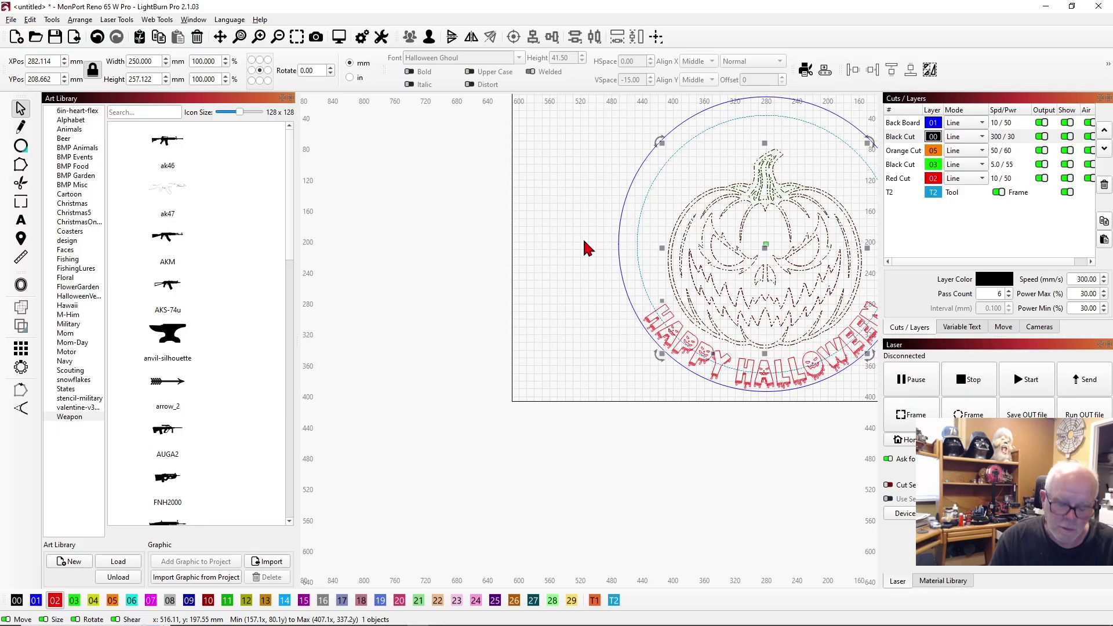
{"action": "scroll", "coordinate": [588, 247], "scroll_direction": "down", "scroll_amount": 2}
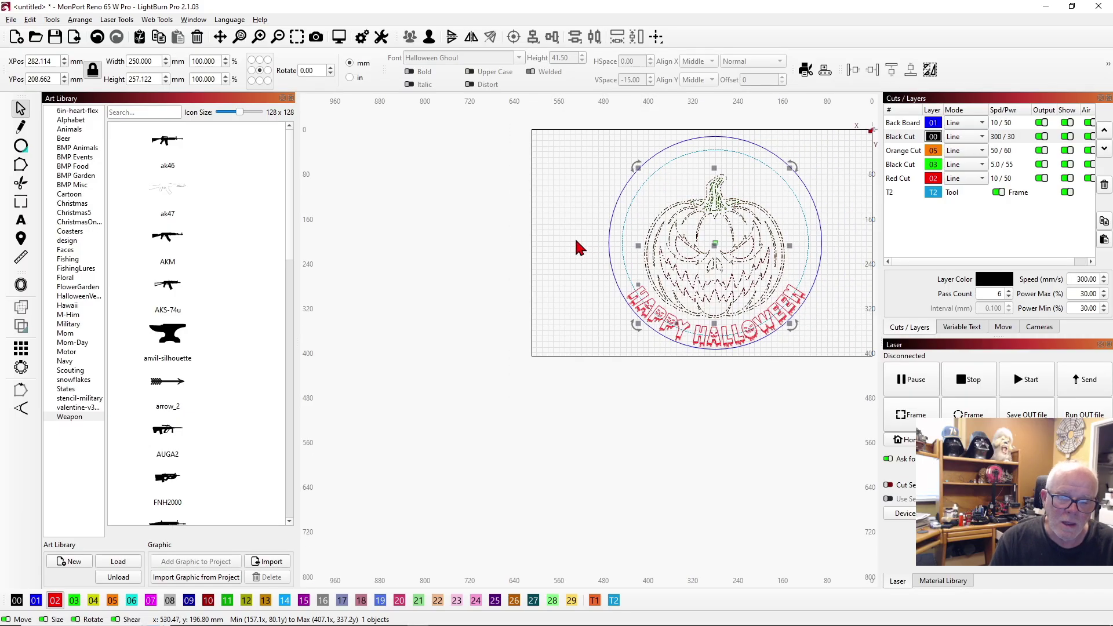
{"action": "left_click", "coordinate": [574, 245]}
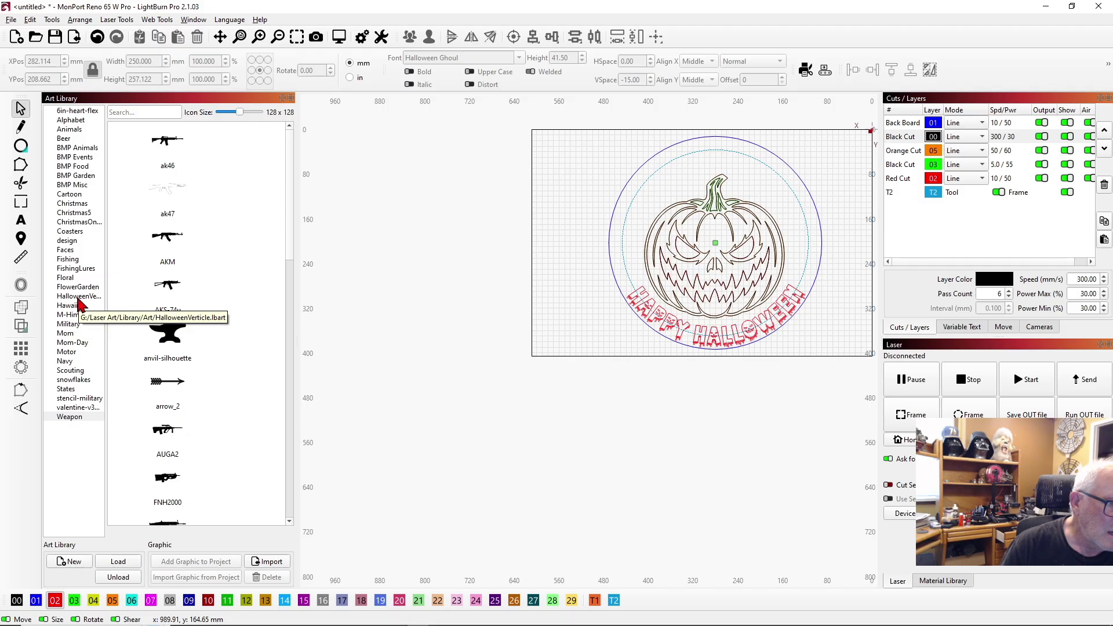
Try graphic 4 from the HalloweenVerticle art library to the left of the round back board, and delete it.
{"action": "left_click", "coordinate": [79, 298]}
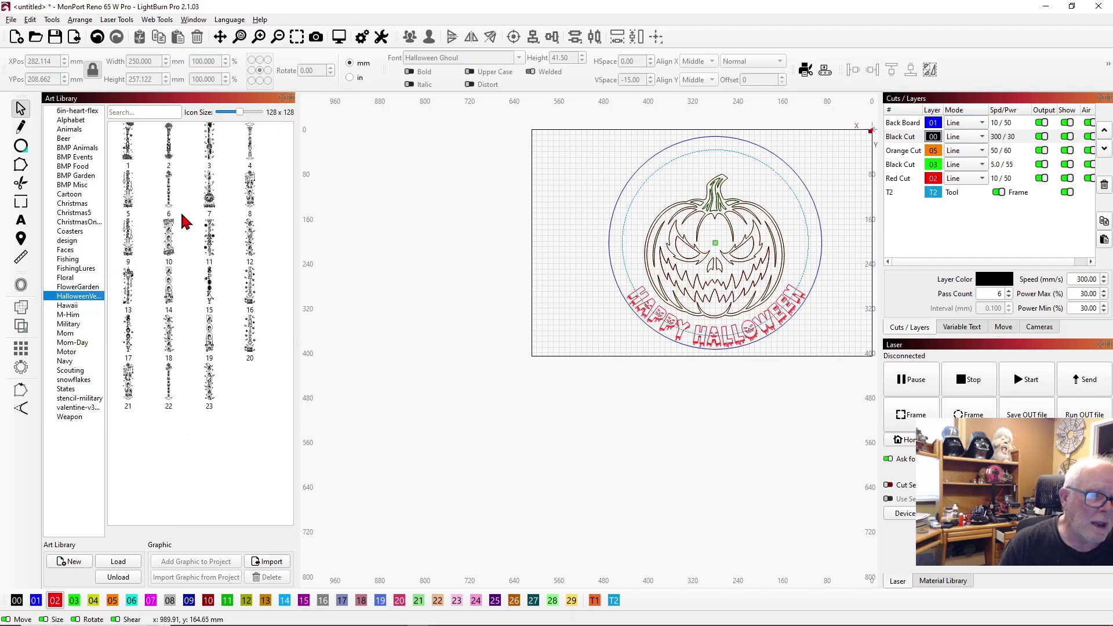
{"action": "left_click", "coordinate": [251, 149]}
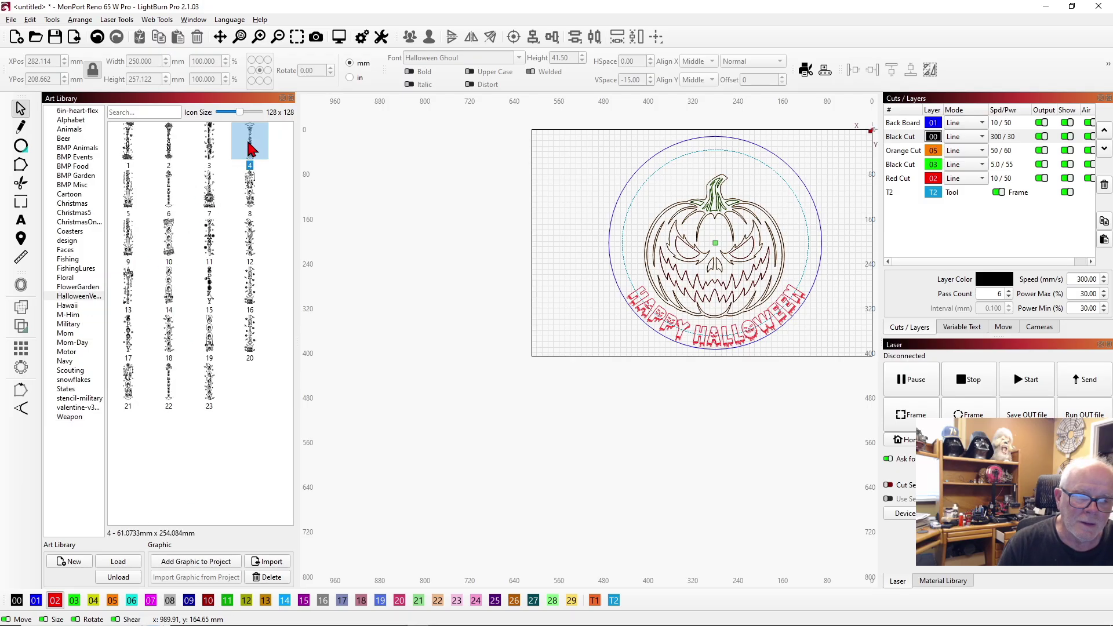
{"action": "double_click", "coordinate": [253, 149]}
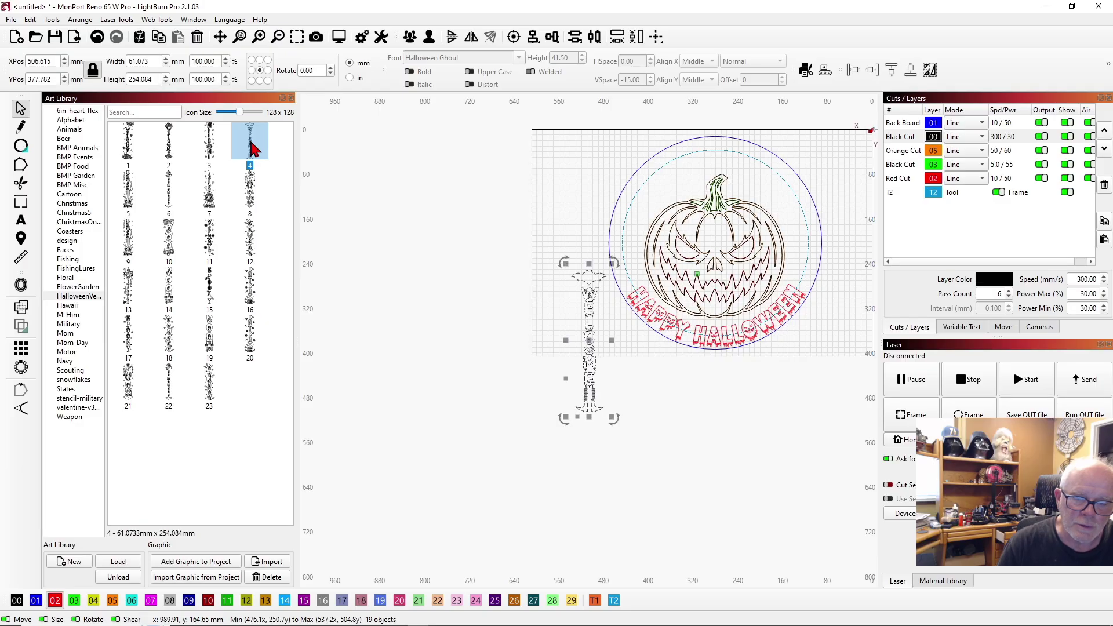
{"action": "left_click_drag", "start_coordinate": [594, 340], "coordinate": [568, 255]}
{"action": "scroll", "coordinate": [568, 255], "scroll_direction": "up", "scroll_amount": 4}
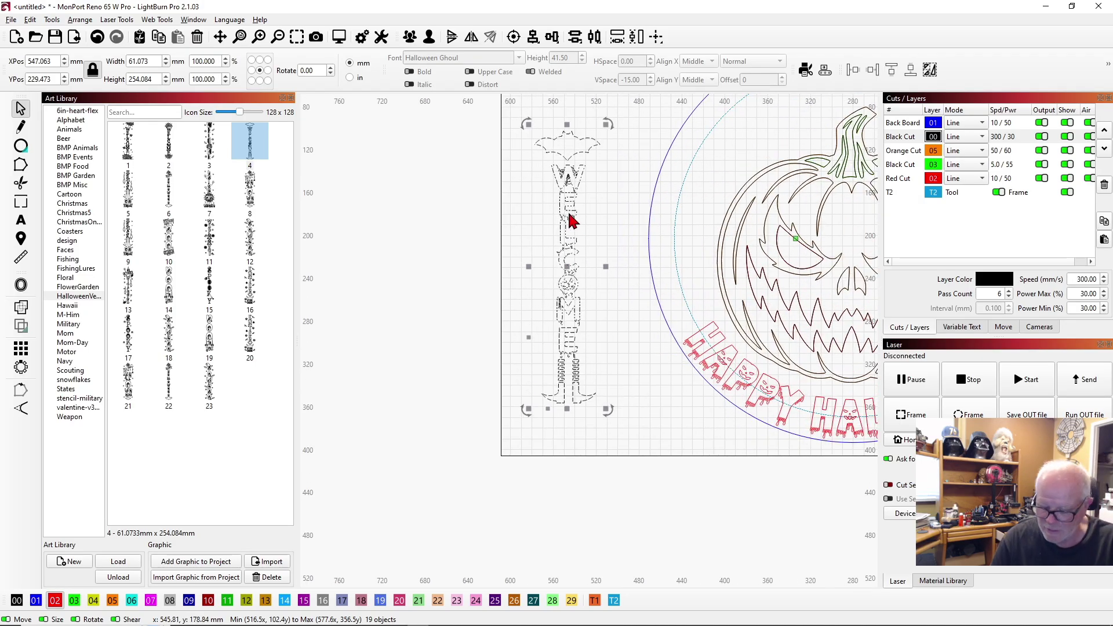
{"action": "key", "text": "Delete"}
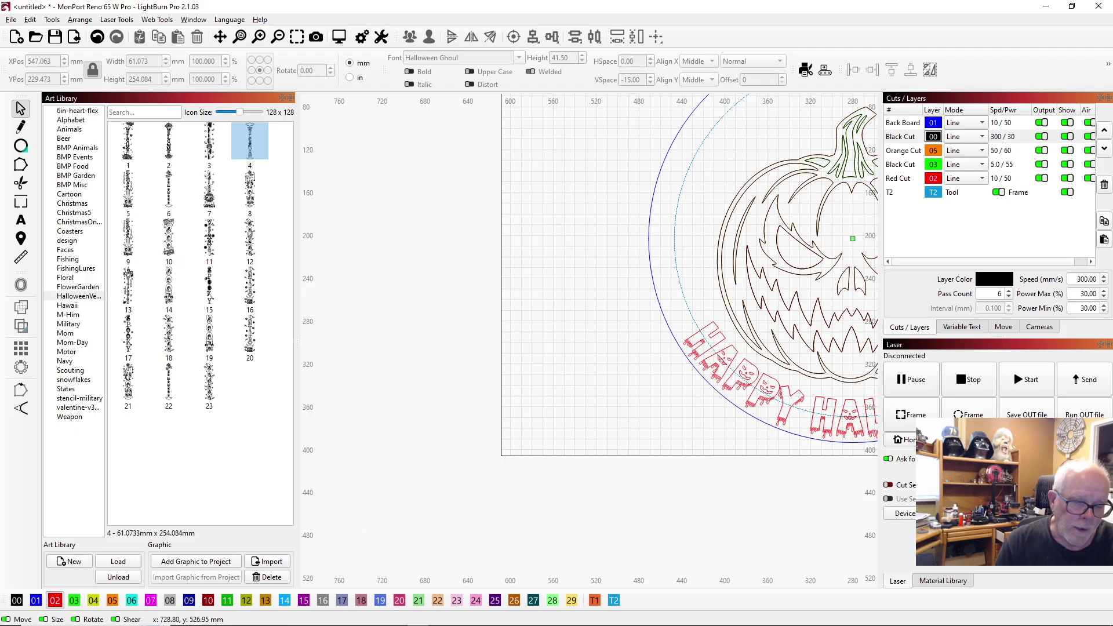
Switch to the Edge browser and open Creative Fabrica from the Laser Business favorites.
{"action": "mouse_move", "coordinate": [376, 623]}
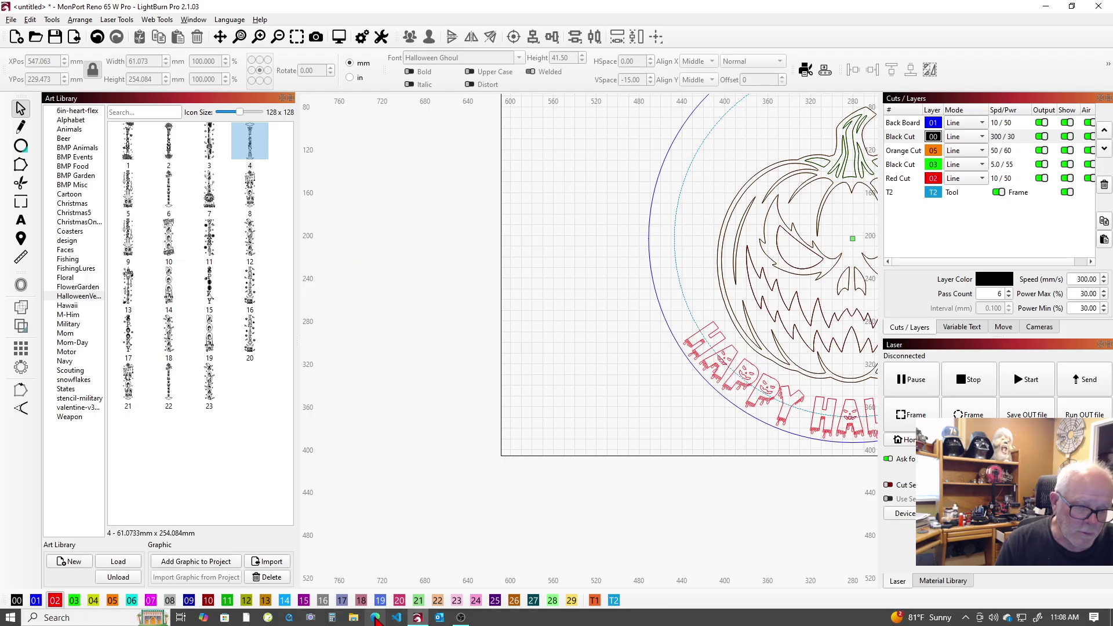
{"action": "left_click", "coordinate": [376, 618]}
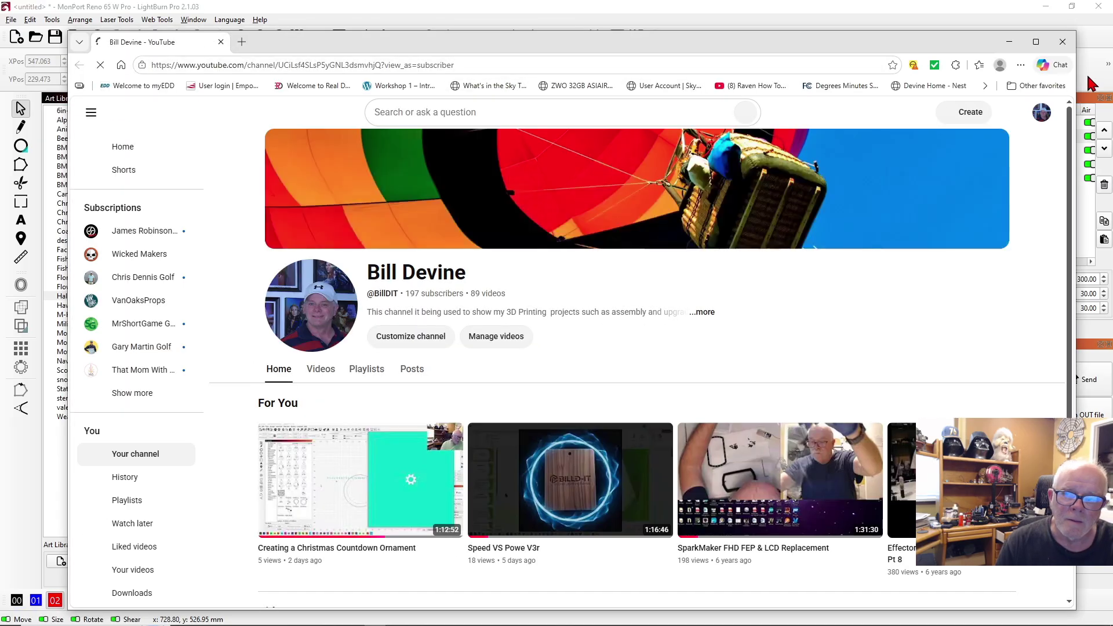
{"action": "left_click", "coordinate": [1038, 85]}
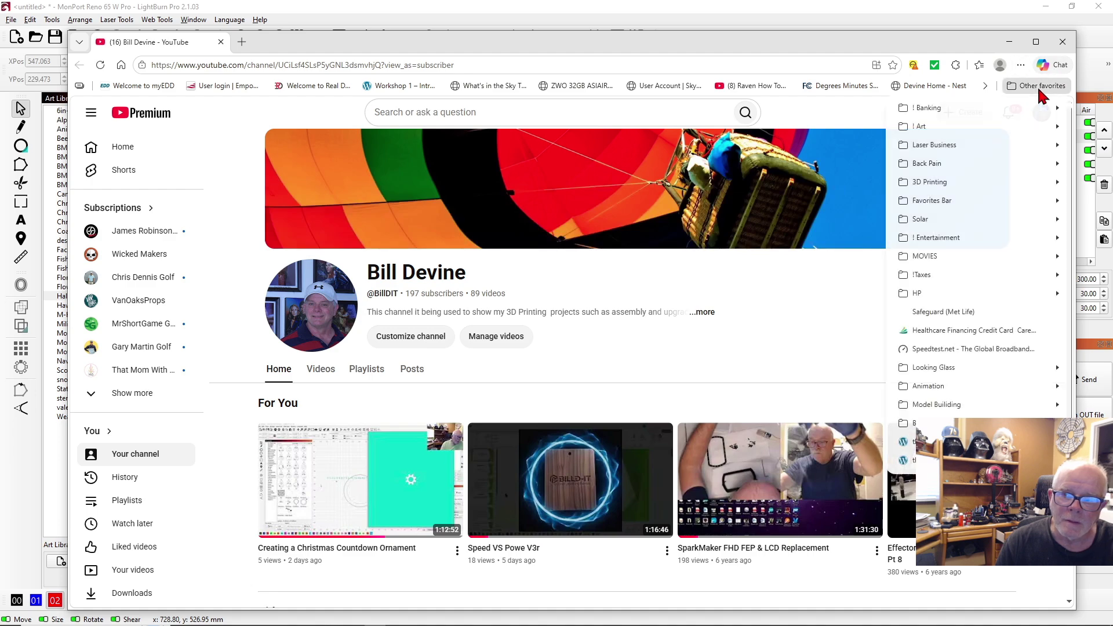
{"action": "mouse_move", "coordinate": [991, 155]}
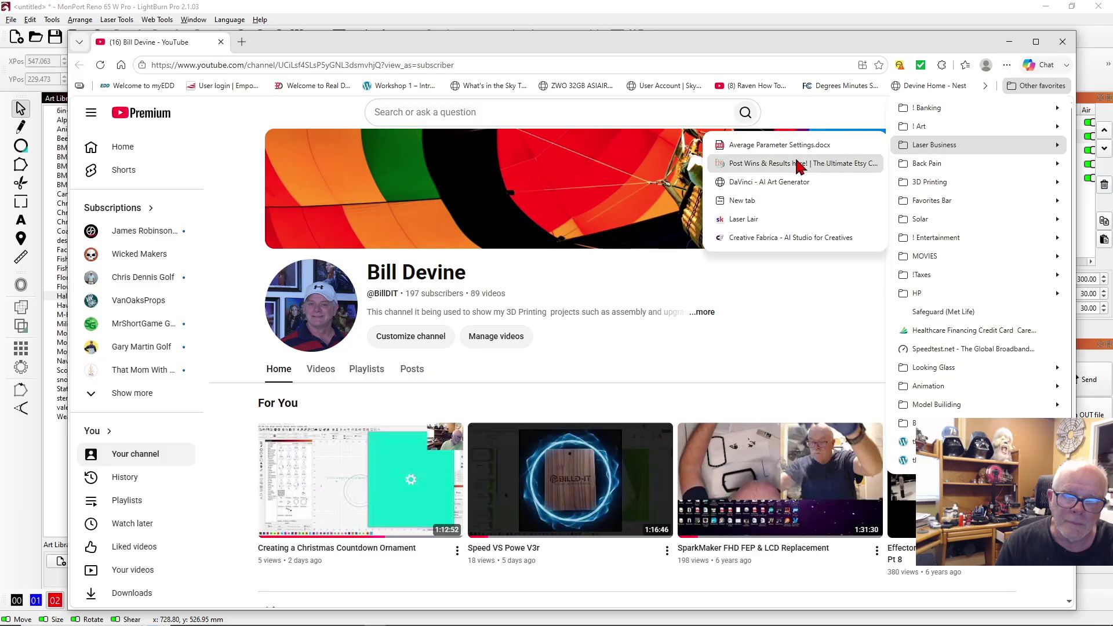
{"action": "left_click", "coordinate": [760, 248]}
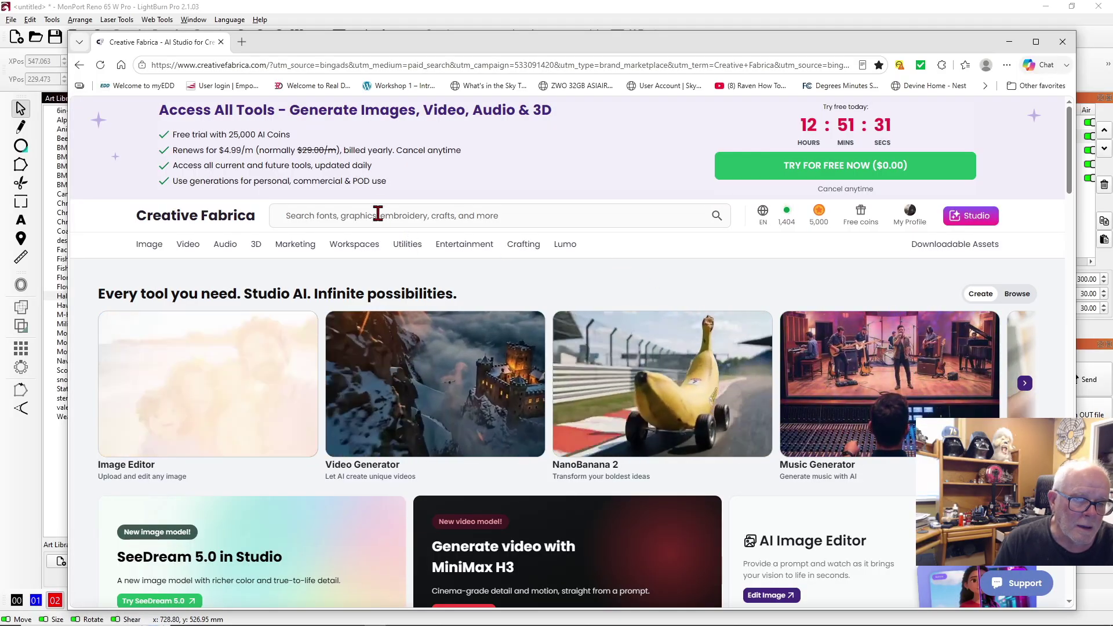
Search Creative Fabrica for halloween and limit the results to Laser Cutting designs.
{"action": "left_click", "coordinate": [377, 215]}
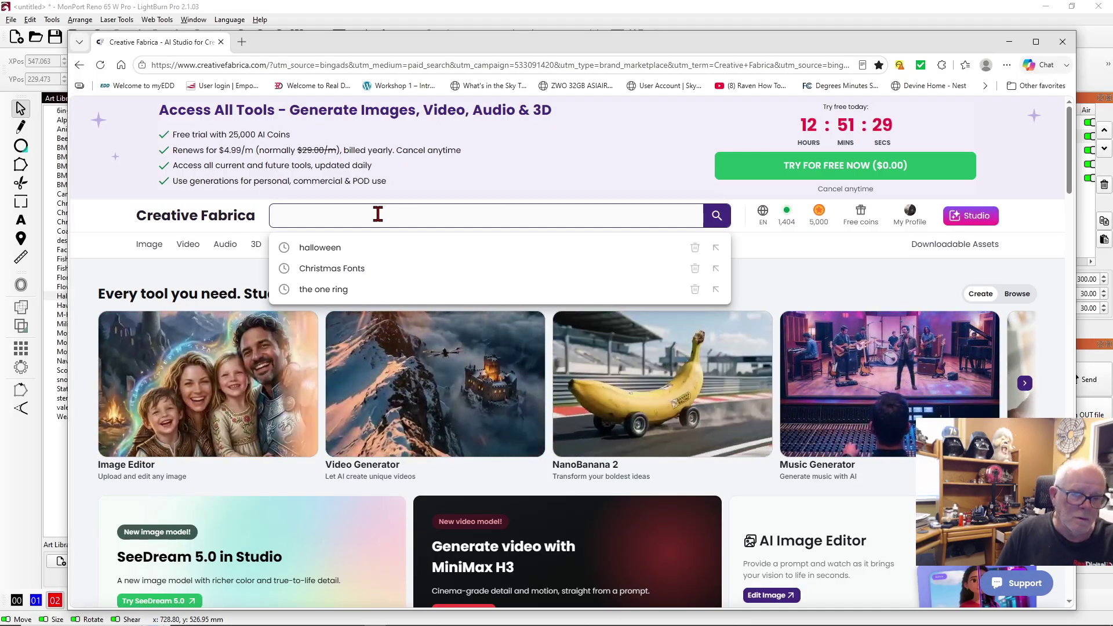
{"action": "left_click", "coordinate": [343, 253]}
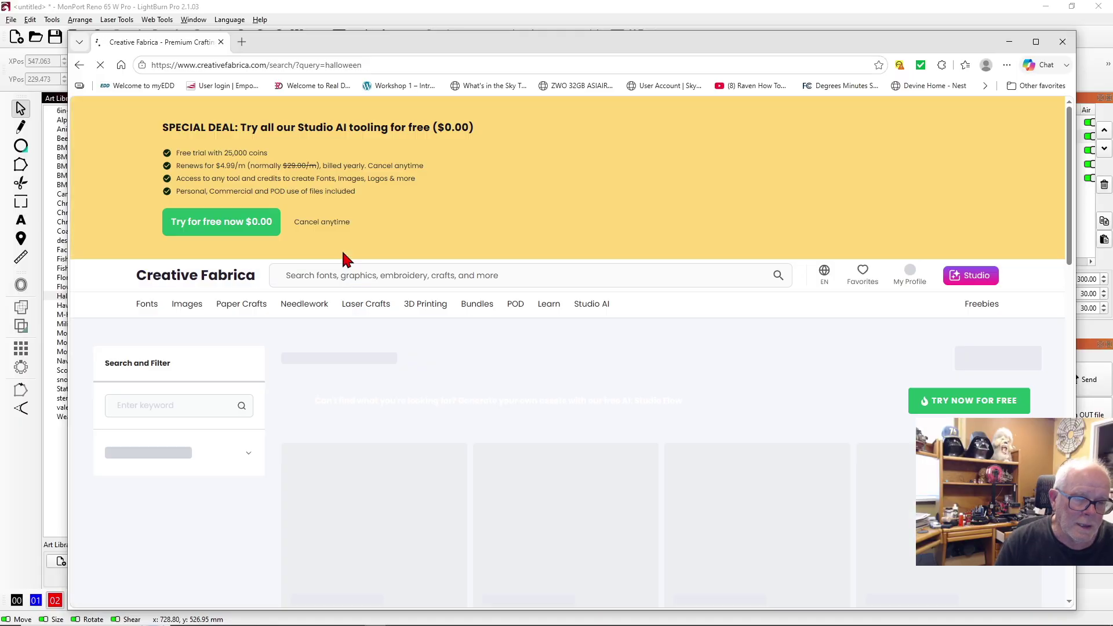
{"action": "scroll", "coordinate": [377, 237], "scroll_direction": "down", "scroll_amount": 2}
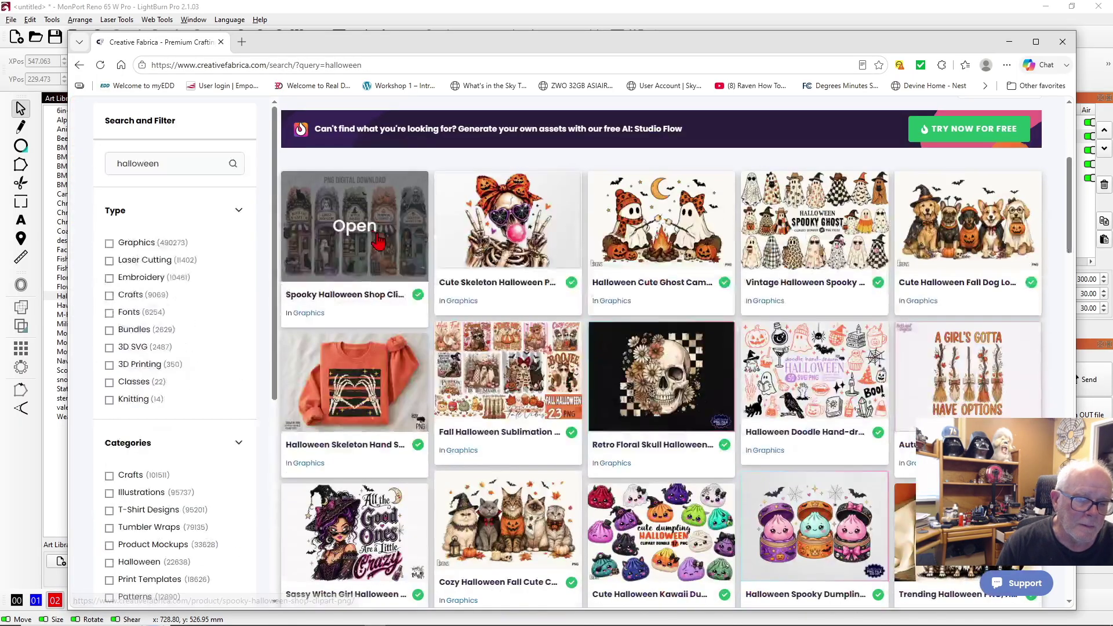
{"action": "left_click", "coordinate": [109, 261]}
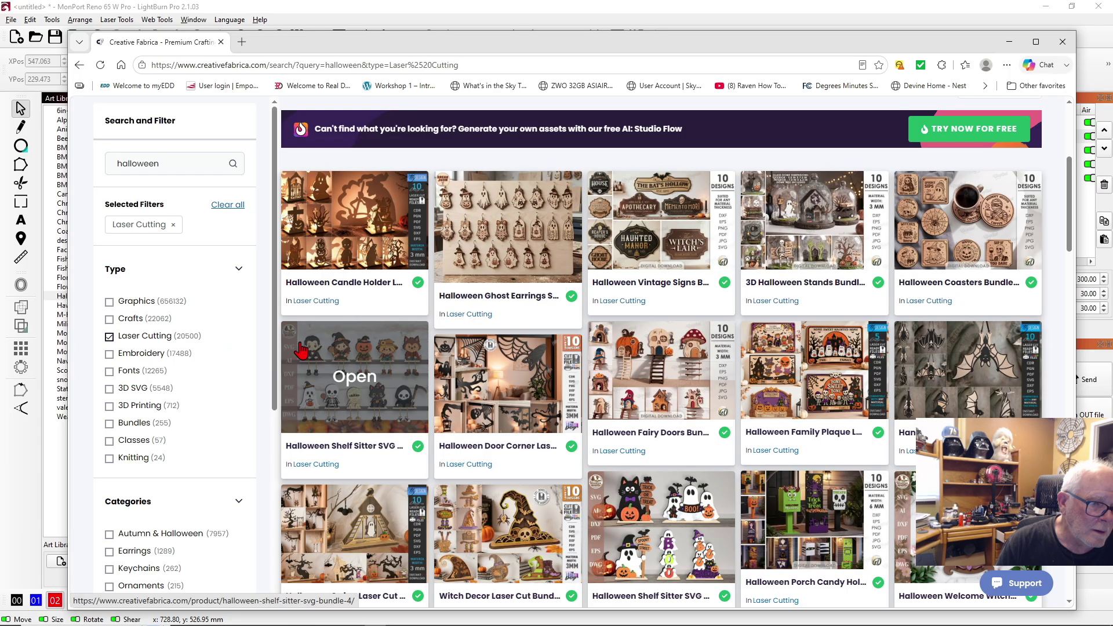
Look through the Halloween laser cutting designs for additional artwork and return to the search filters.
{"action": "scroll", "coordinate": [302, 350], "scroll_direction": "down", "scroll_amount": 2}
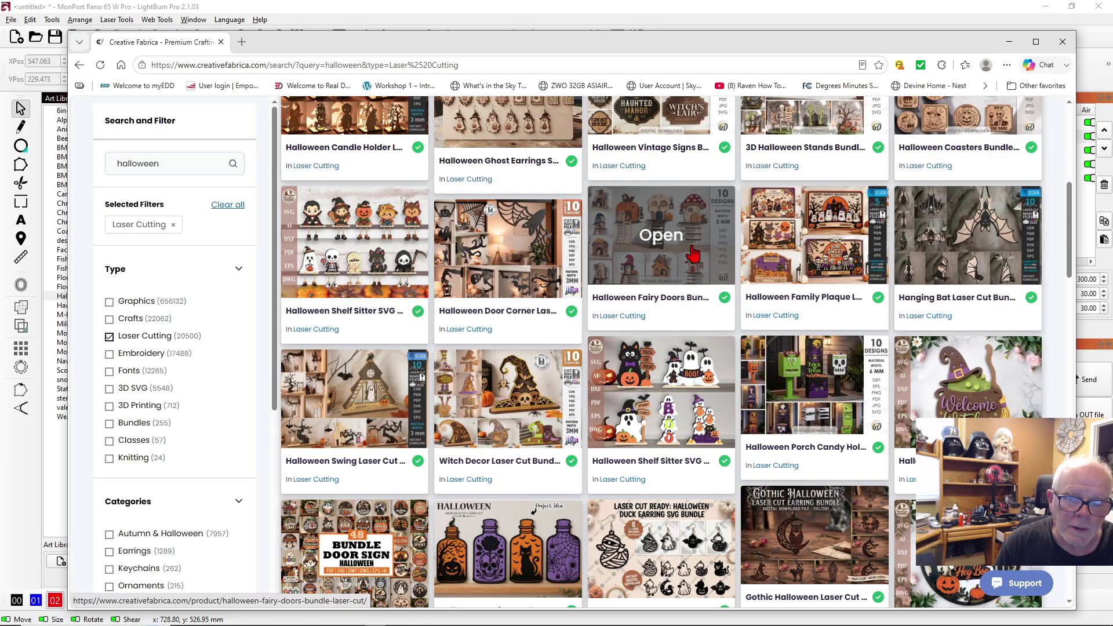
{"action": "scroll", "coordinate": [693, 253], "scroll_direction": "down", "scroll_amount": 4}
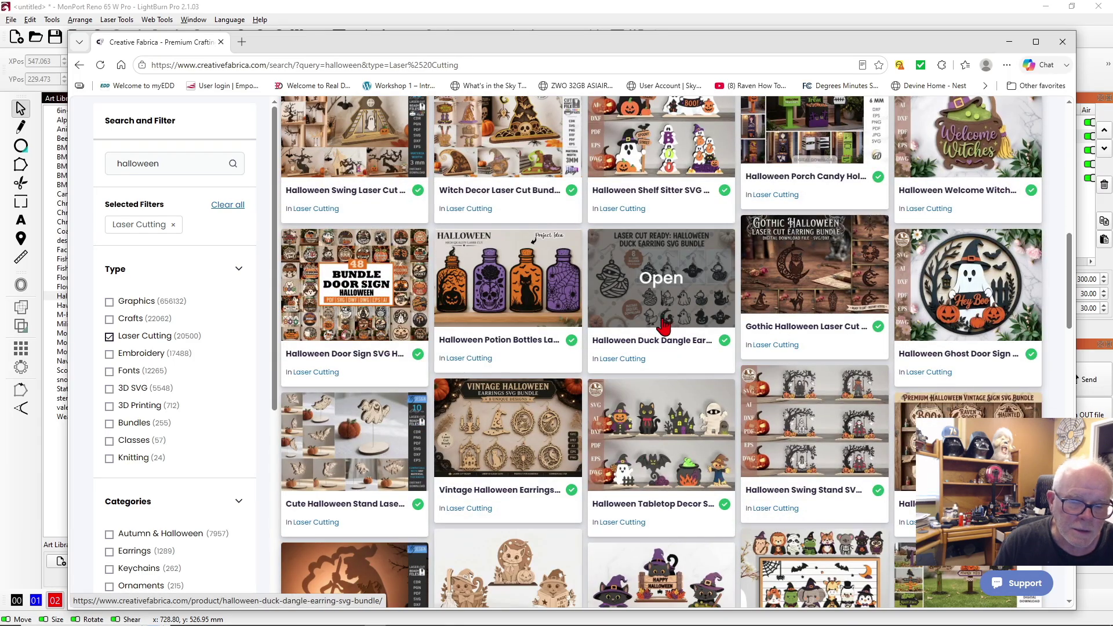
{"action": "scroll", "coordinate": [667, 325], "scroll_direction": "down", "scroll_amount": 2}
{"action": "scroll", "coordinate": [652, 363], "scroll_direction": "down", "scroll_amount": 4}
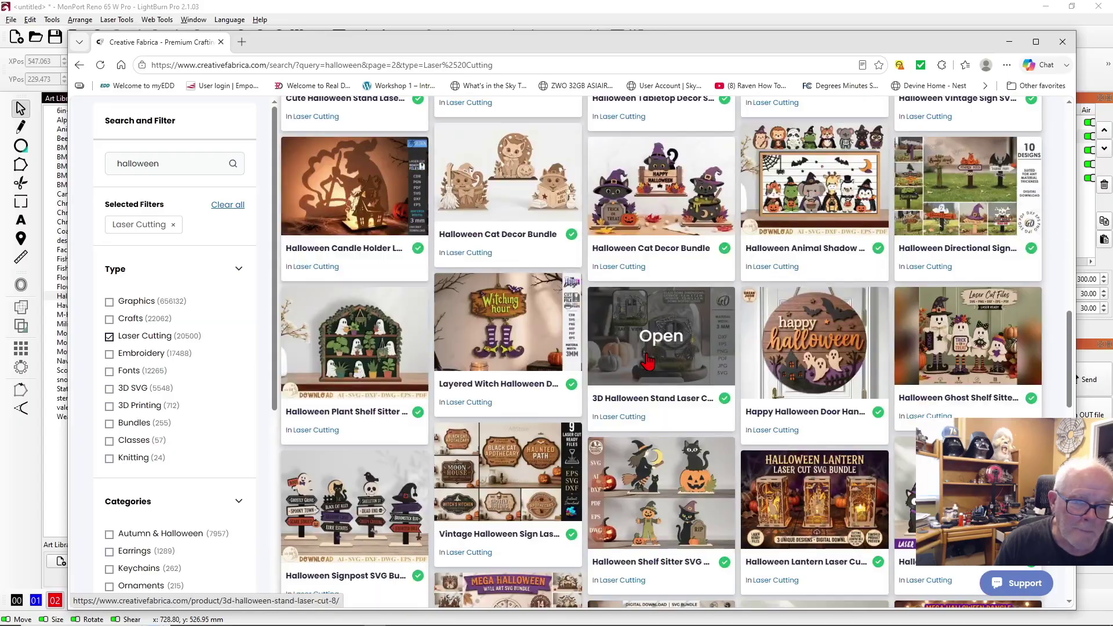
{"action": "scroll", "coordinate": [648, 362], "scroll_direction": "down", "scroll_amount": 10}
{"action": "scroll", "coordinate": [647, 362], "scroll_direction": "up", "scroll_amount": 20}
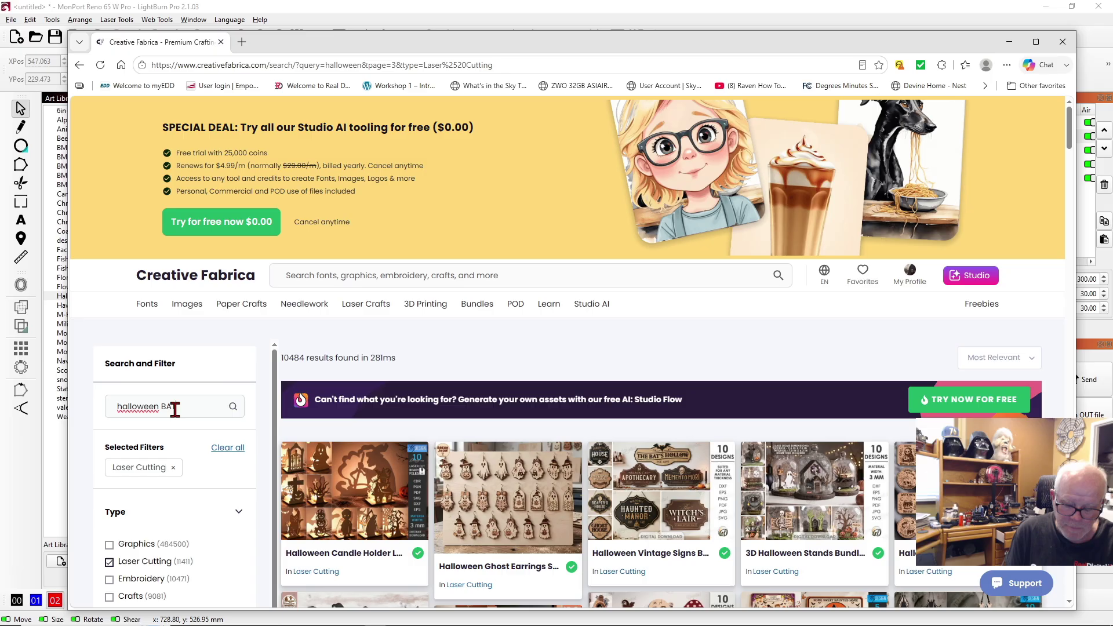
Search the Laser Cutting designs for halloween BAT and look through the results for suitable bat artwork.
{"action": "key", "text": "Return"}
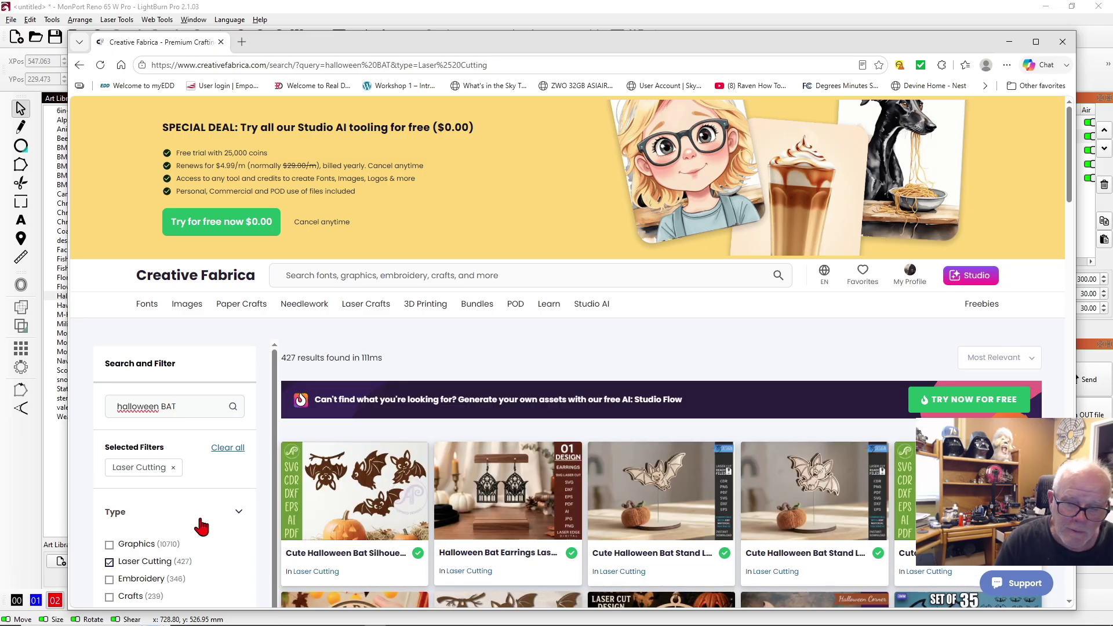
{"action": "scroll", "coordinate": [493, 456], "scroll_direction": "down", "scroll_amount": 2}
{"action": "scroll", "coordinate": [492, 455], "scroll_direction": "down", "scroll_amount": 2}
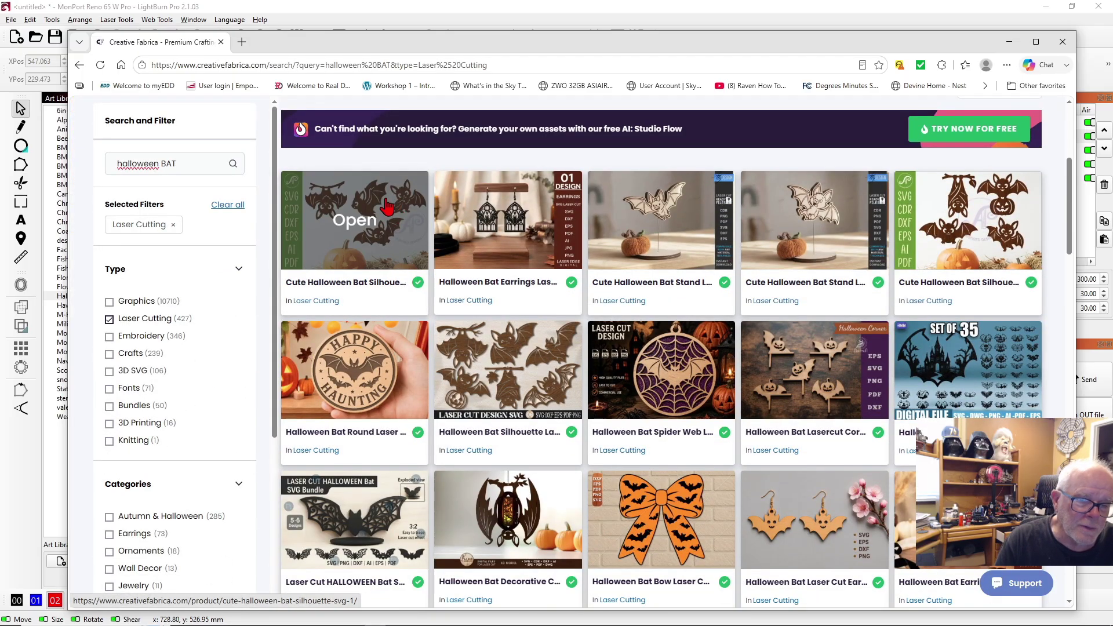
{"action": "scroll", "coordinate": [407, 362], "scroll_direction": "down", "scroll_amount": 2}
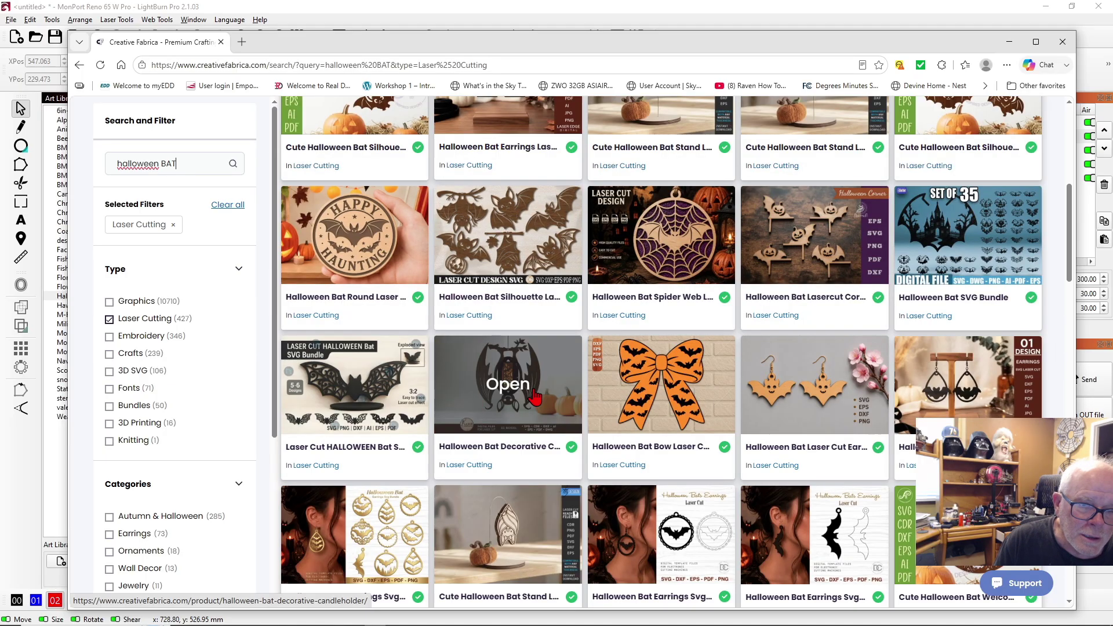
{"action": "scroll", "coordinate": [539, 381], "scroll_direction": "down", "scroll_amount": 2}
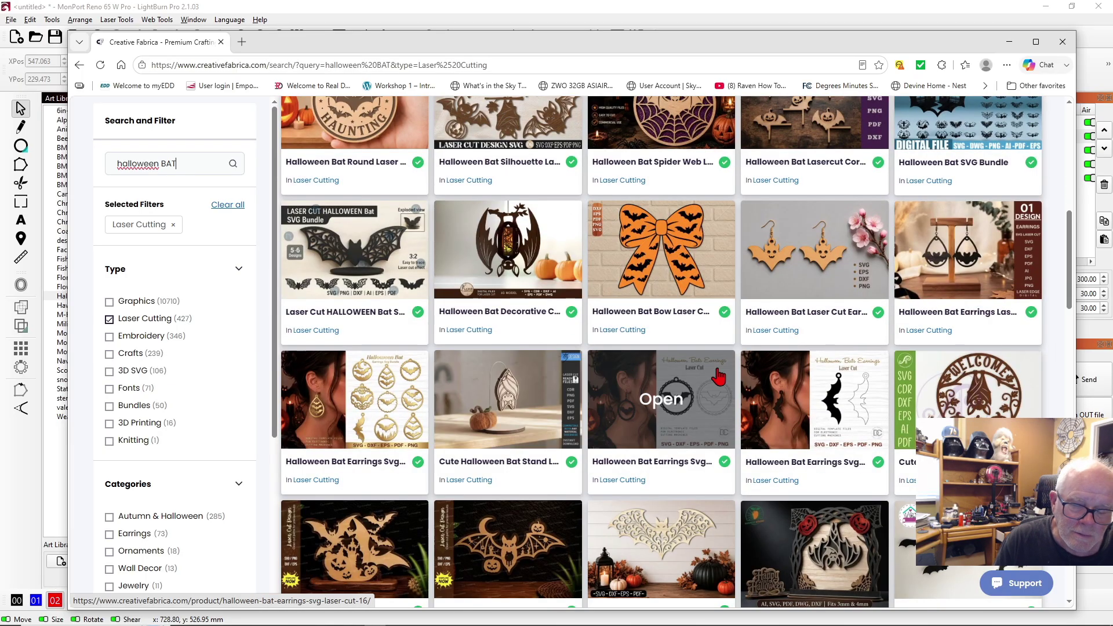
{"action": "scroll", "coordinate": [723, 376], "scroll_direction": "down", "scroll_amount": 2}
{"action": "scroll", "coordinate": [723, 376], "scroll_direction": "down", "scroll_amount": 2}
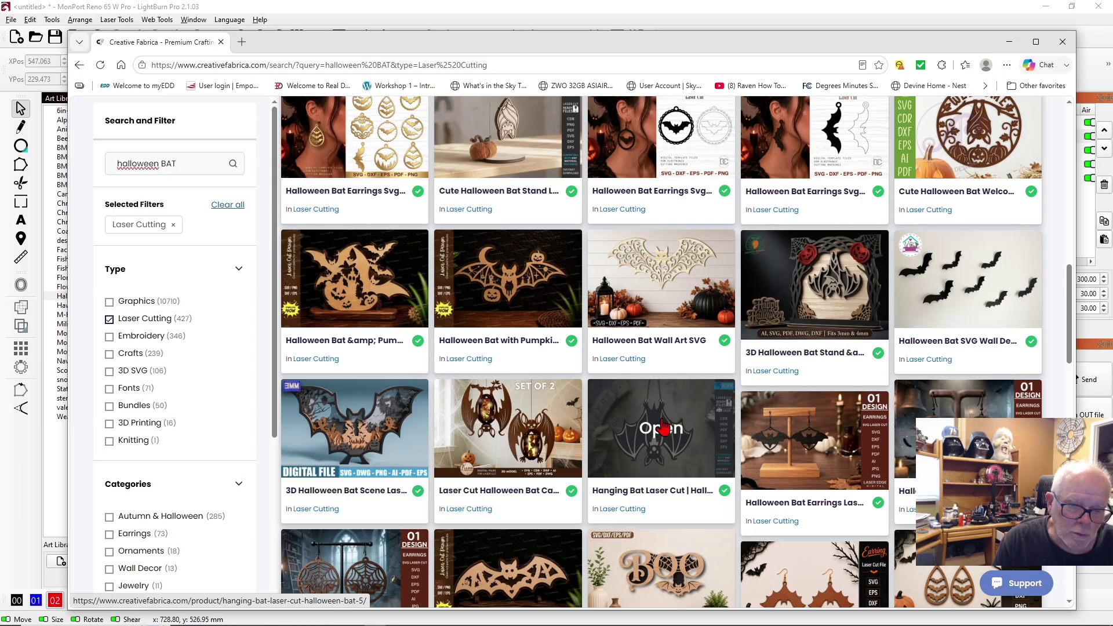
{"action": "scroll", "coordinate": [664, 428], "scroll_direction": "down", "scroll_amount": 2}
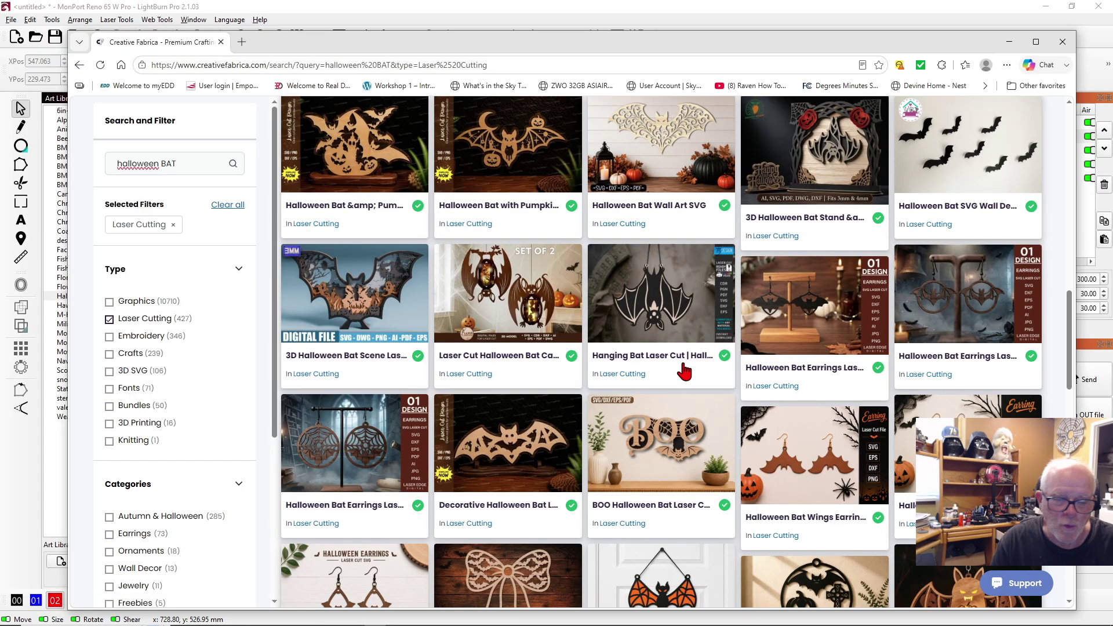
{"action": "scroll", "coordinate": [685, 371], "scroll_direction": "down", "scroll_amount": 4}
{"action": "scroll", "coordinate": [674, 369], "scroll_direction": "down", "scroll_amount": 2}
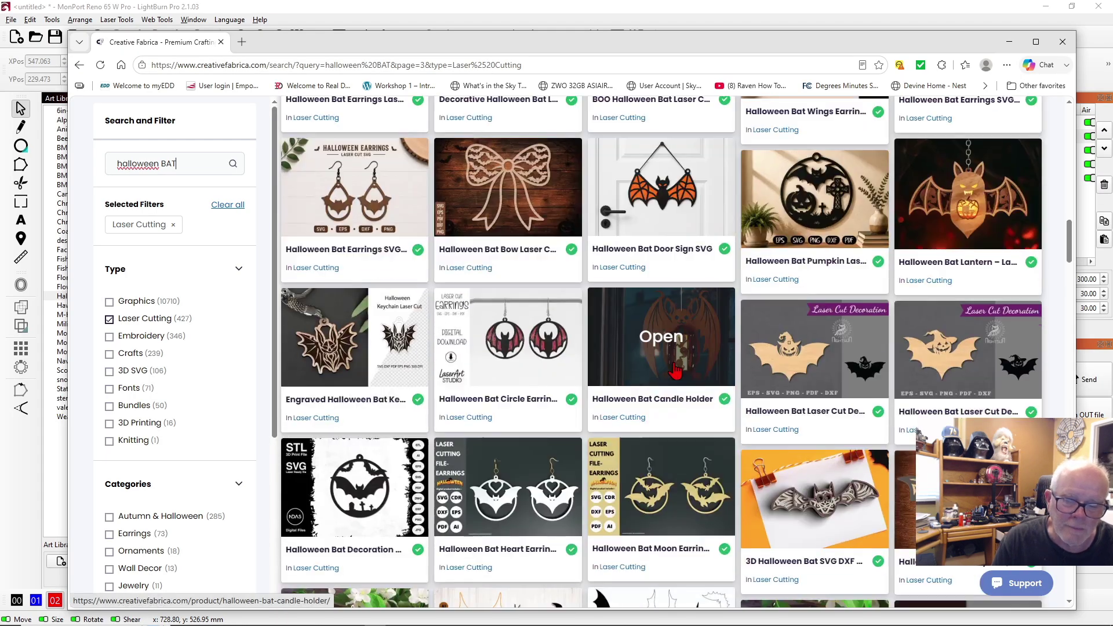
{"action": "scroll", "coordinate": [706, 357], "scroll_direction": "down", "scroll_amount": 2}
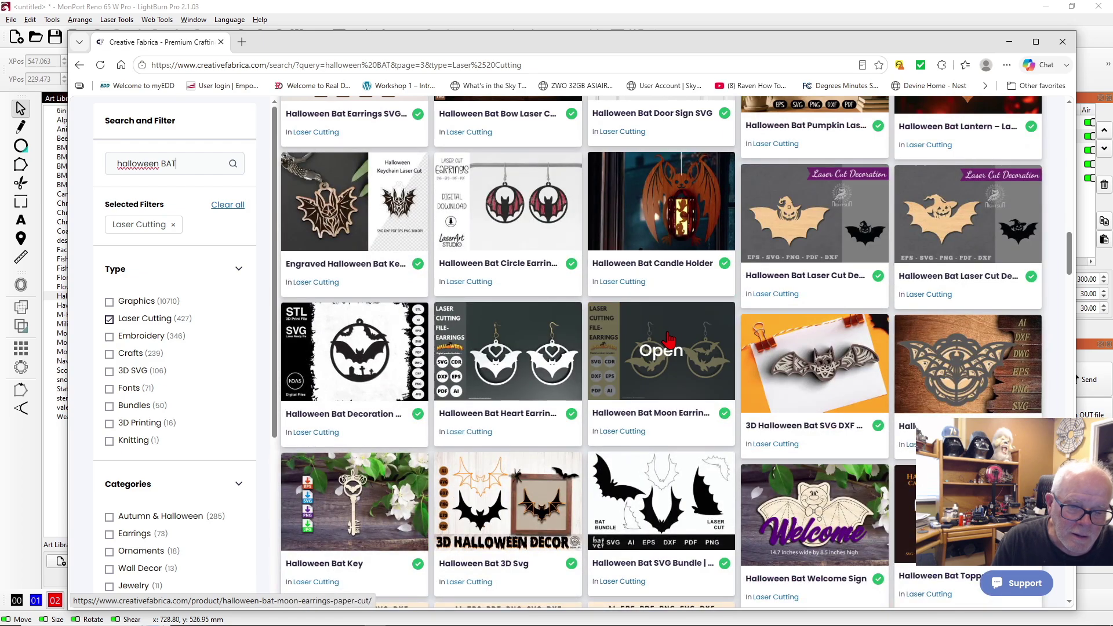
{"action": "scroll", "coordinate": [650, 429], "scroll_direction": "down", "scroll_amount": 2}
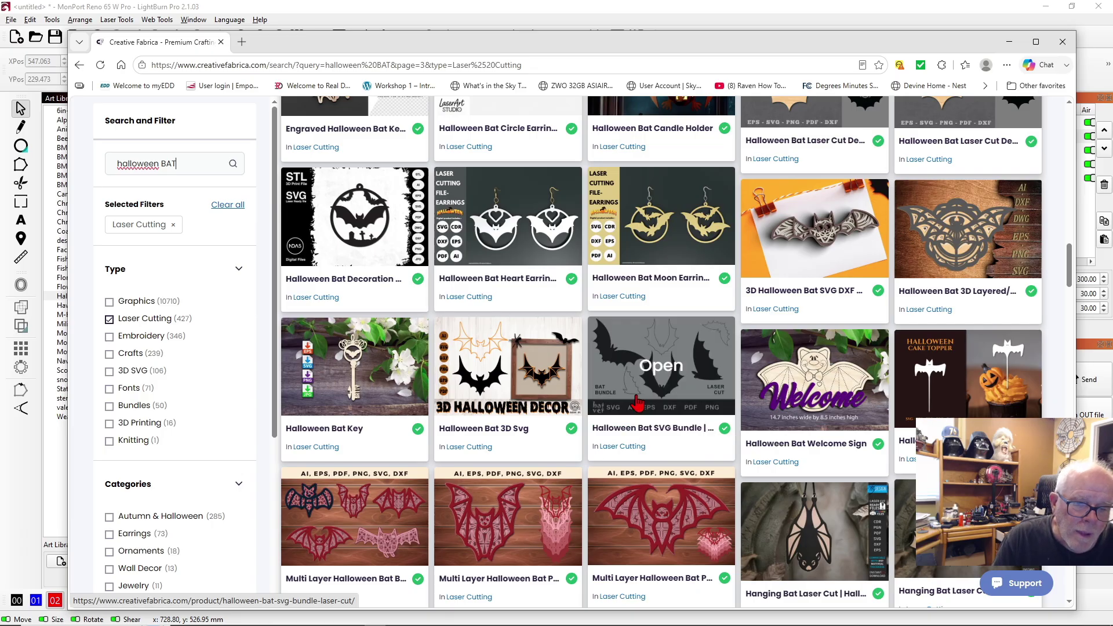
Open the Halloween Bat SVG Bundle | Laser Cut product page and download the bundle.
{"action": "left_click", "coordinate": [629, 366]}
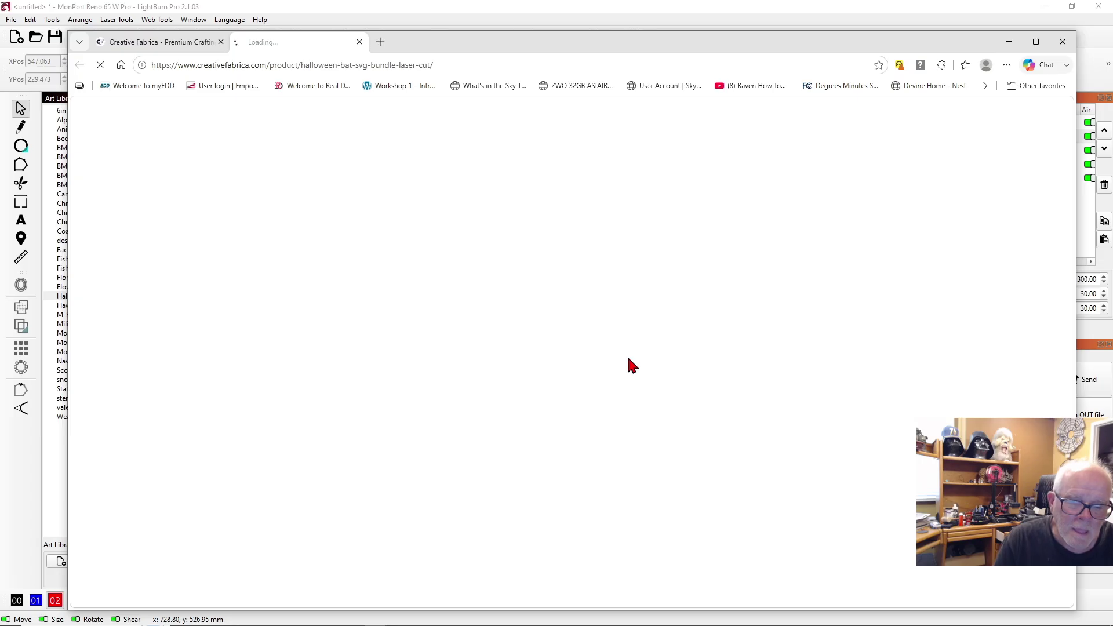
{"action": "scroll", "coordinate": [715, 336], "scroll_direction": "down", "scroll_amount": 8}
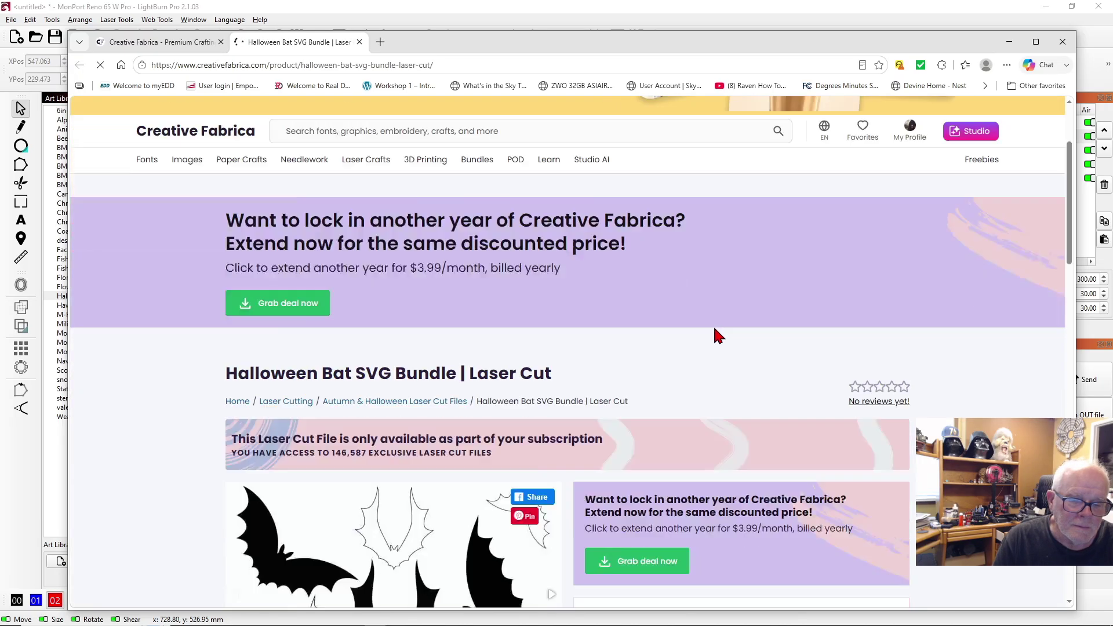
{"action": "scroll", "coordinate": [714, 331], "scroll_direction": "down", "scroll_amount": 2}
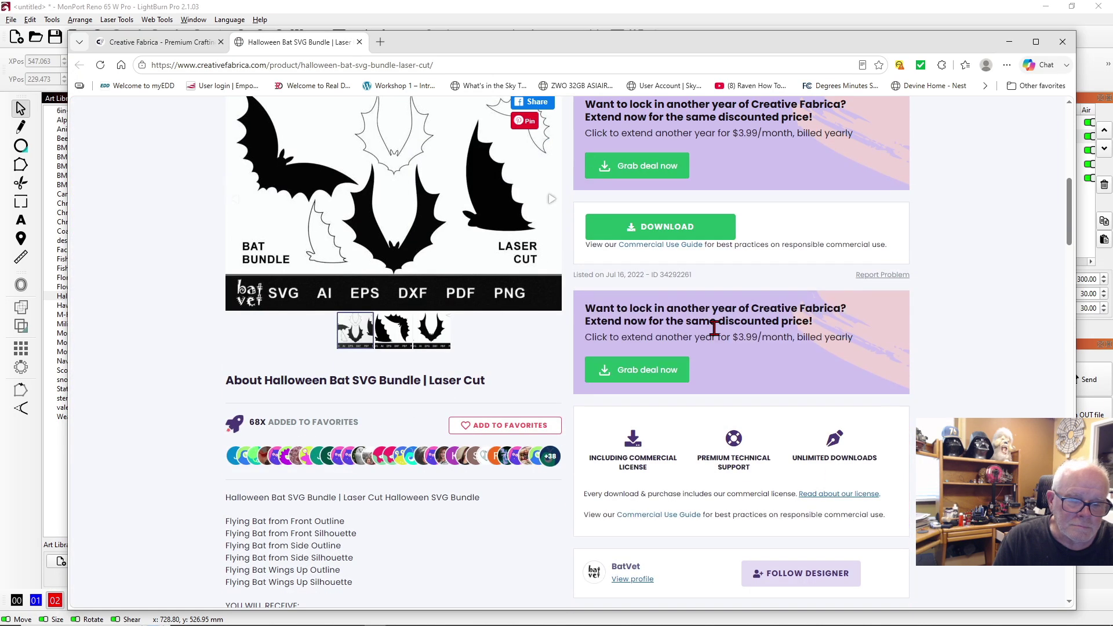
{"action": "left_click", "coordinate": [662, 227]}
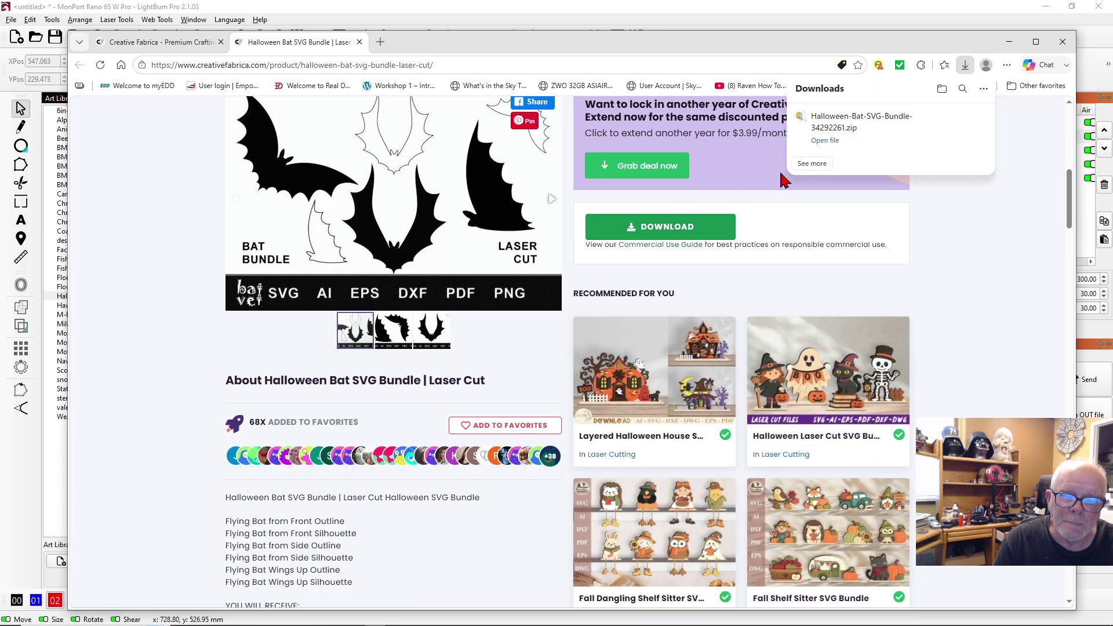
Move the downloaded Halloween-Bat-SVG-Bundle-34292261.zip from Downloads to the Laser Art\Holloween folder on the easystore (G:) drive.
{"action": "mouse_move", "coordinate": [951, 151]}
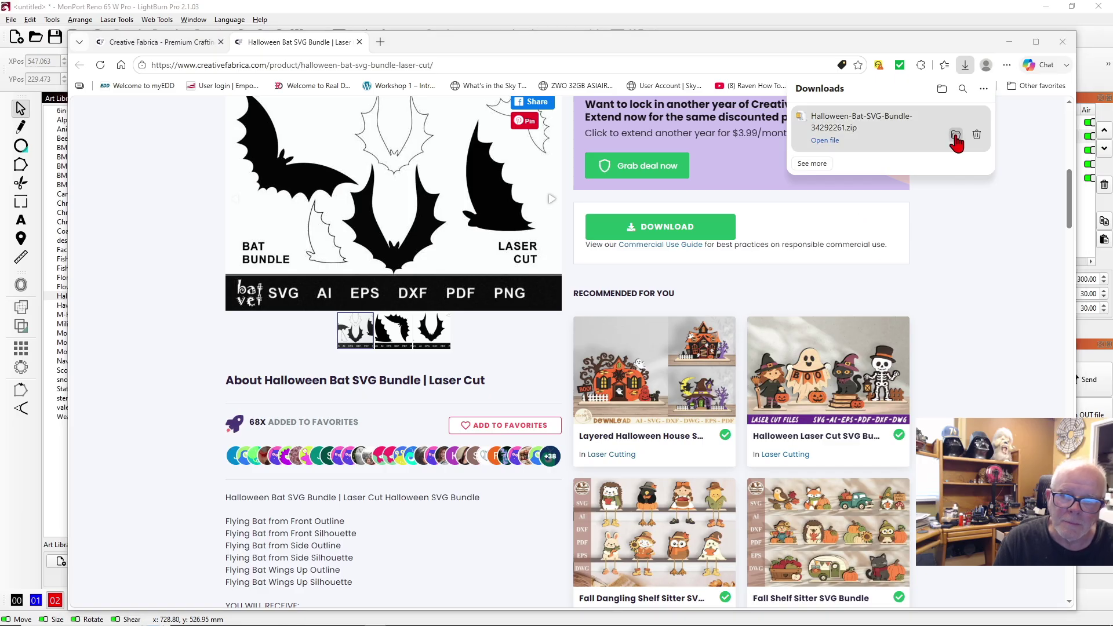
{"action": "left_click", "coordinate": [956, 137]}
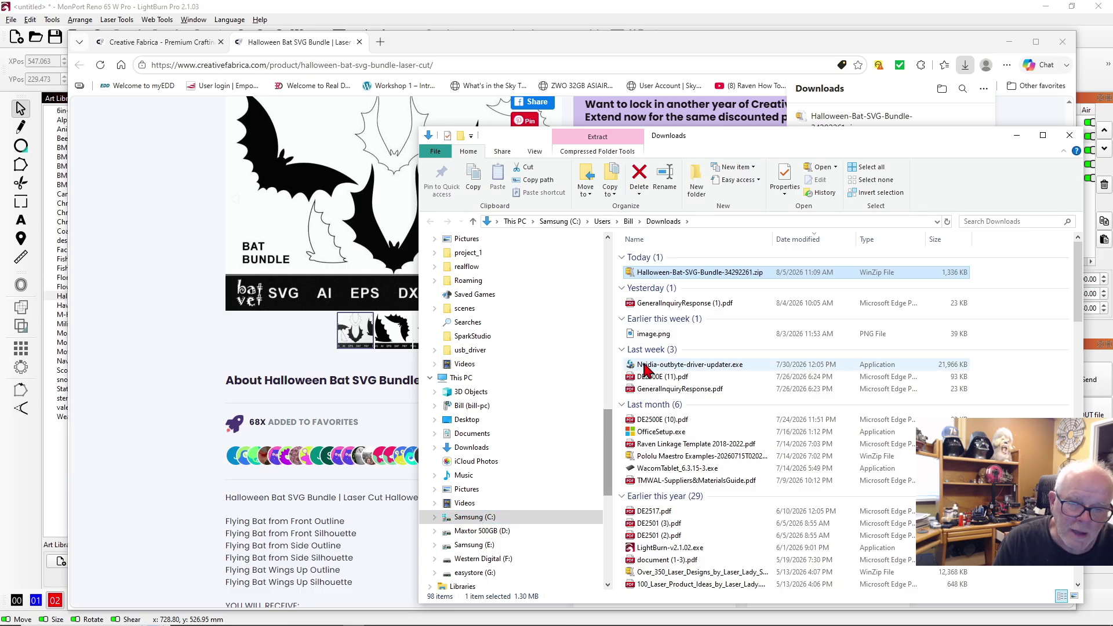
{"action": "right_click", "coordinate": [678, 274]}
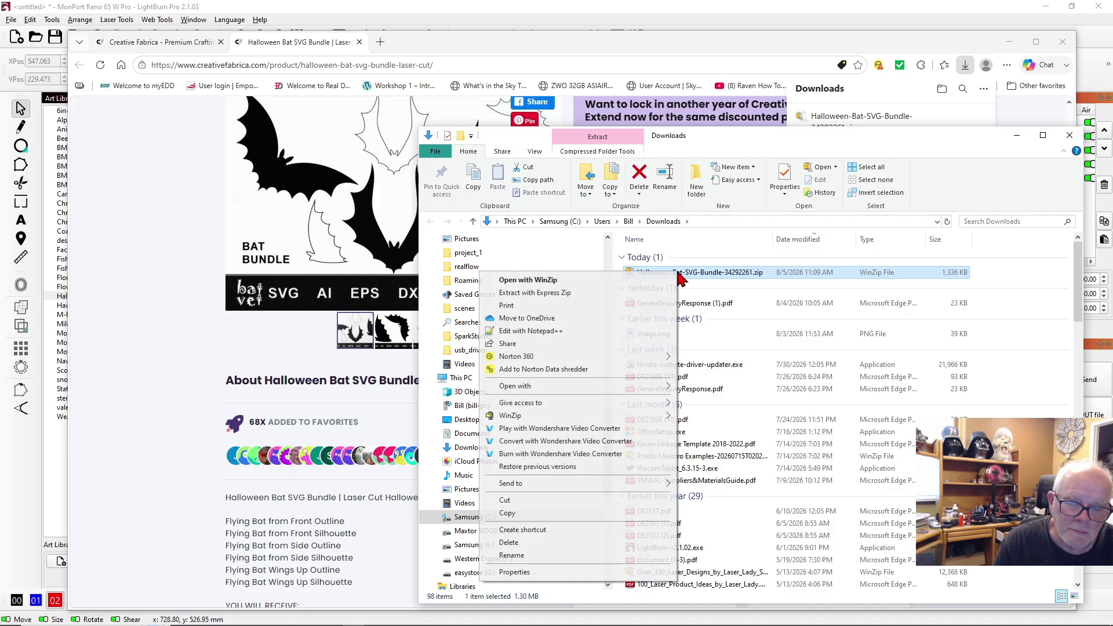
{"action": "left_click", "coordinate": [514, 500]}
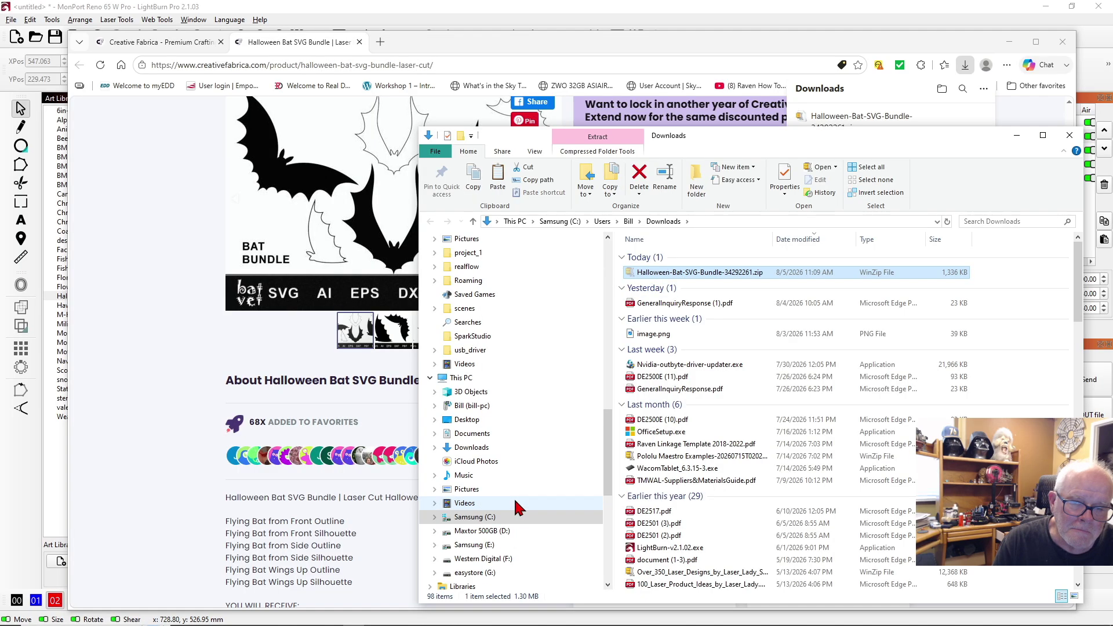
{"action": "left_click", "coordinate": [490, 573]}
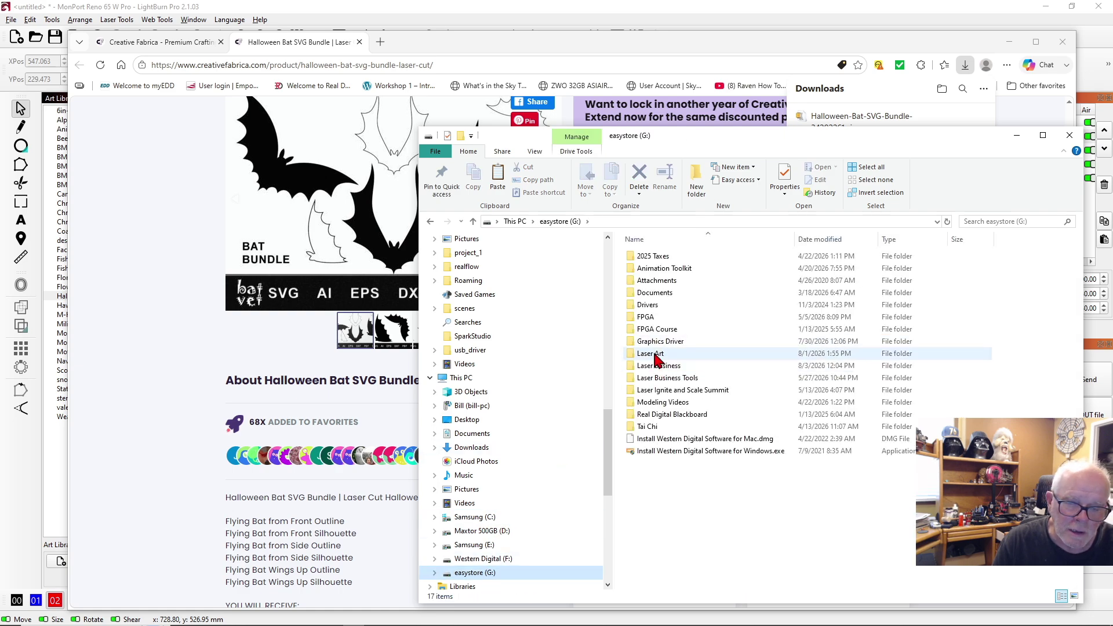
{"action": "double_click", "coordinate": [665, 354]}
{"action": "scroll", "coordinate": [666, 330], "scroll_direction": "down", "scroll_amount": 2}
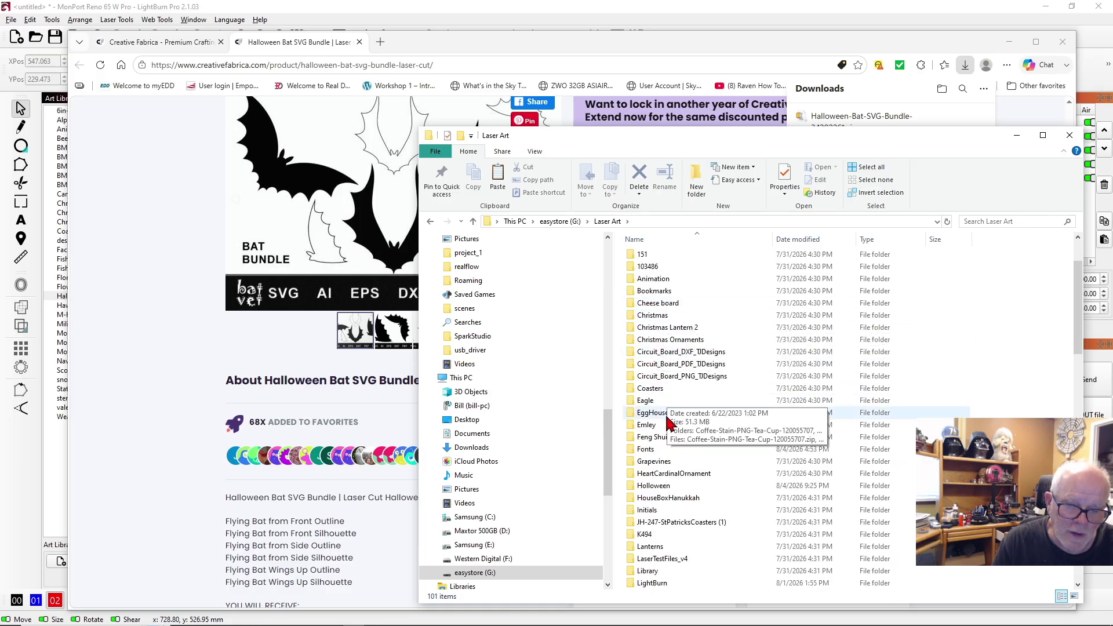
{"action": "double_click", "coordinate": [660, 487]}
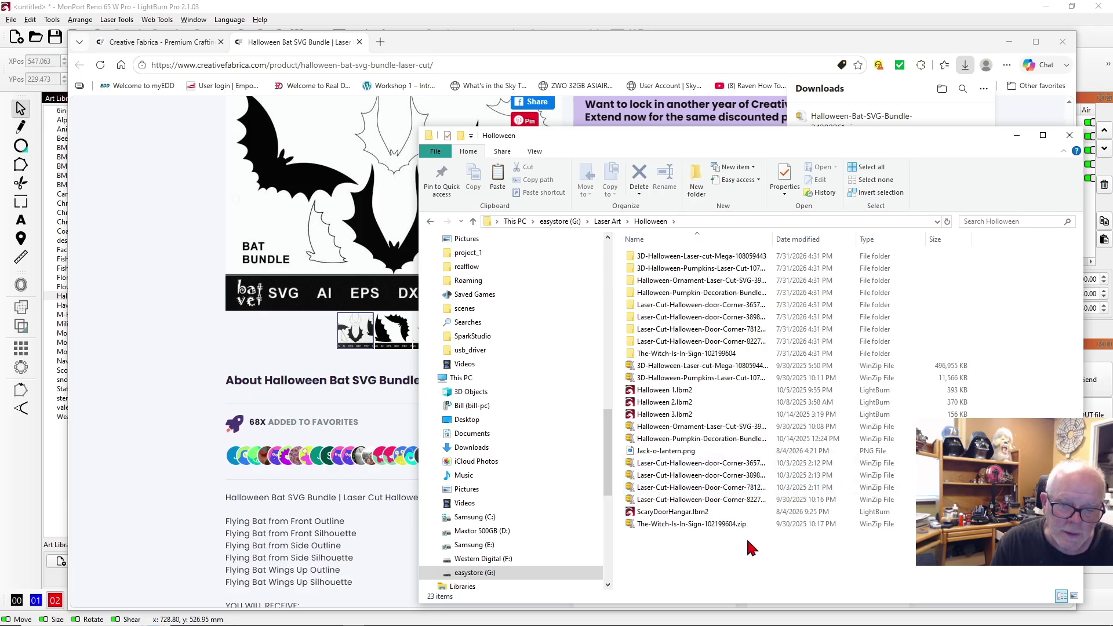
{"action": "right_click", "coordinate": [748, 542]}
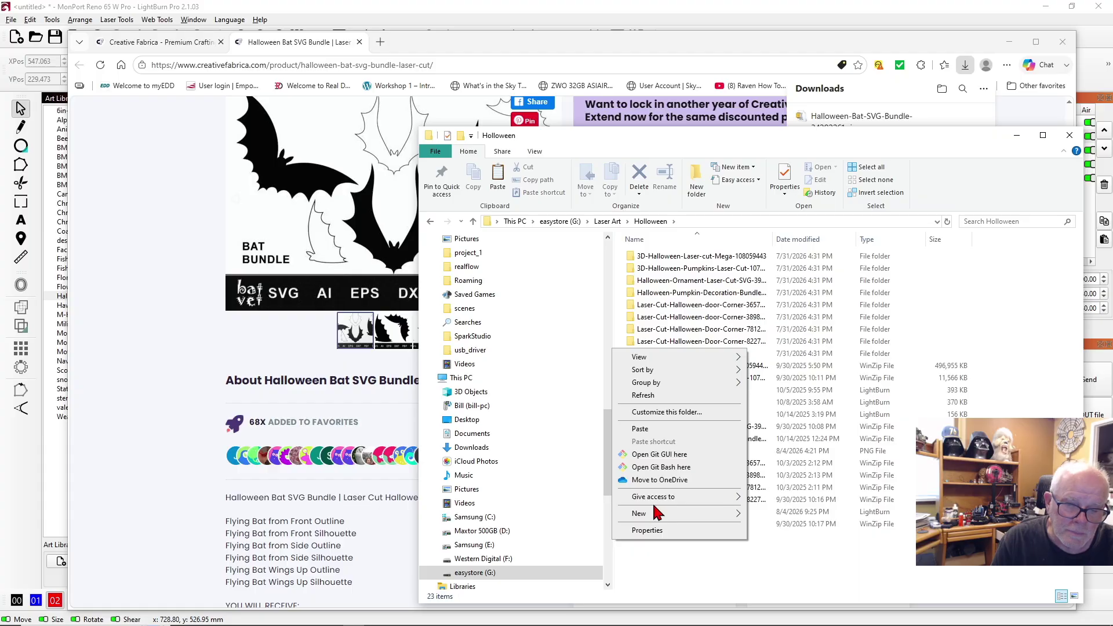
{"action": "left_click", "coordinate": [641, 429]}
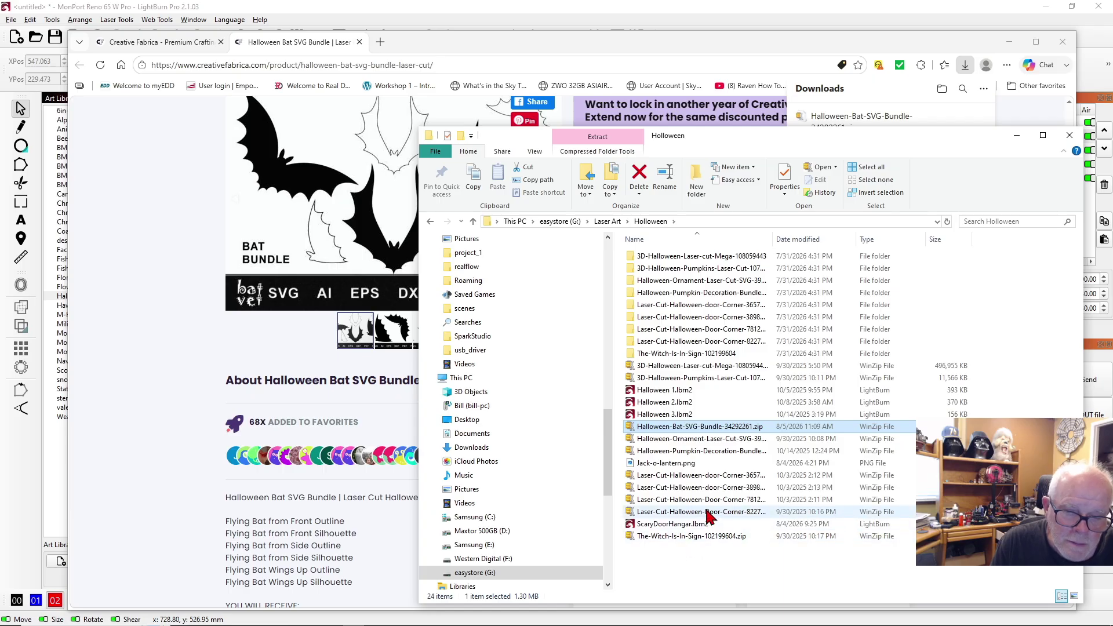
Unzip Halloween-Bat-SVG-Bundle-34292261.zip into the Holloween folder and look over the extracted bat files.
{"action": "double_click", "coordinate": [694, 428]}
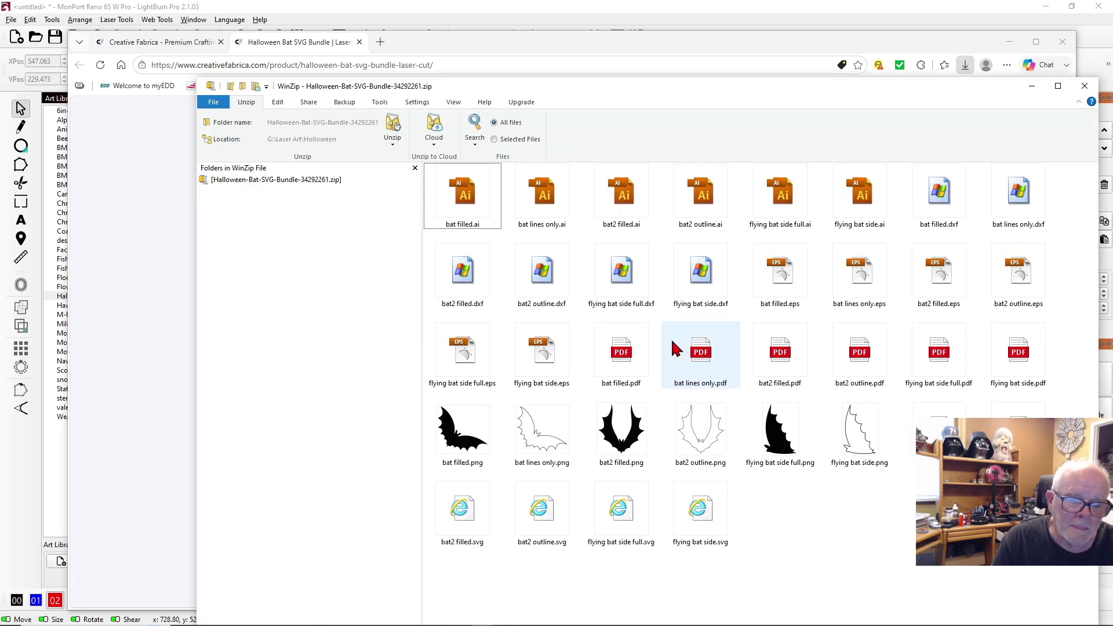
{"action": "left_click", "coordinate": [394, 130]}
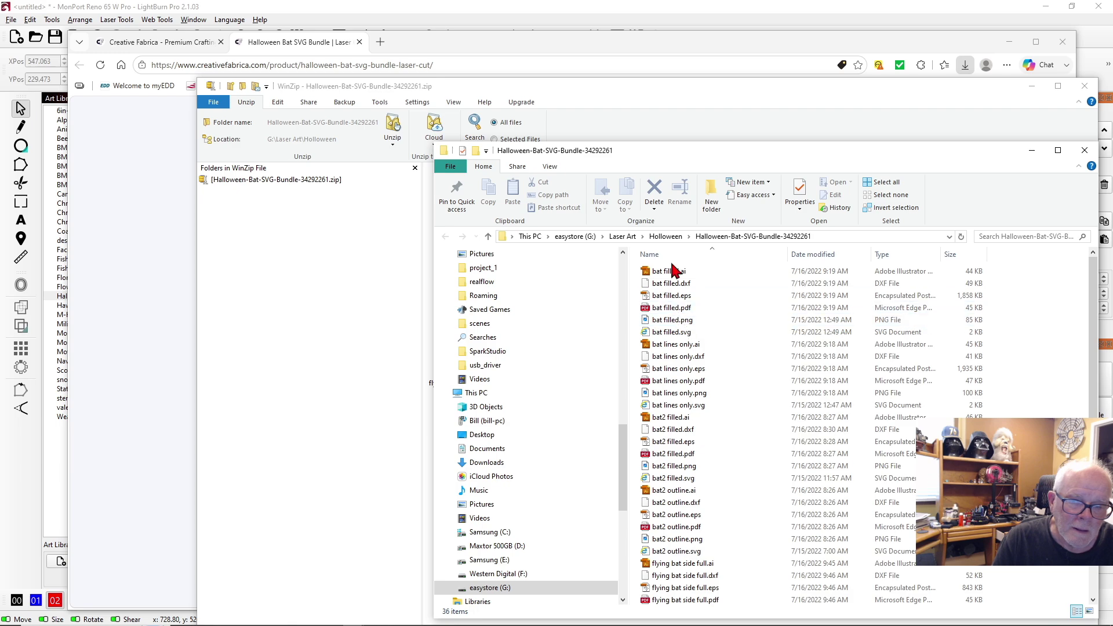
{"action": "scroll", "coordinate": [706, 281], "scroll_direction": "down", "scroll_amount": 2}
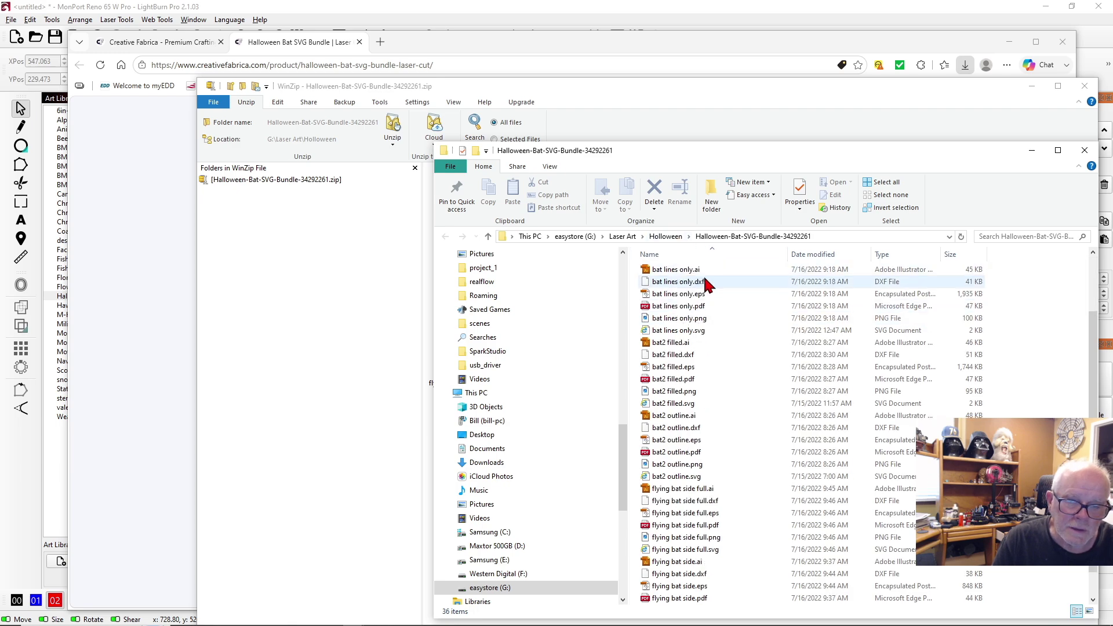
{"action": "scroll", "coordinate": [706, 283], "scroll_direction": "down", "scroll_amount": 1}
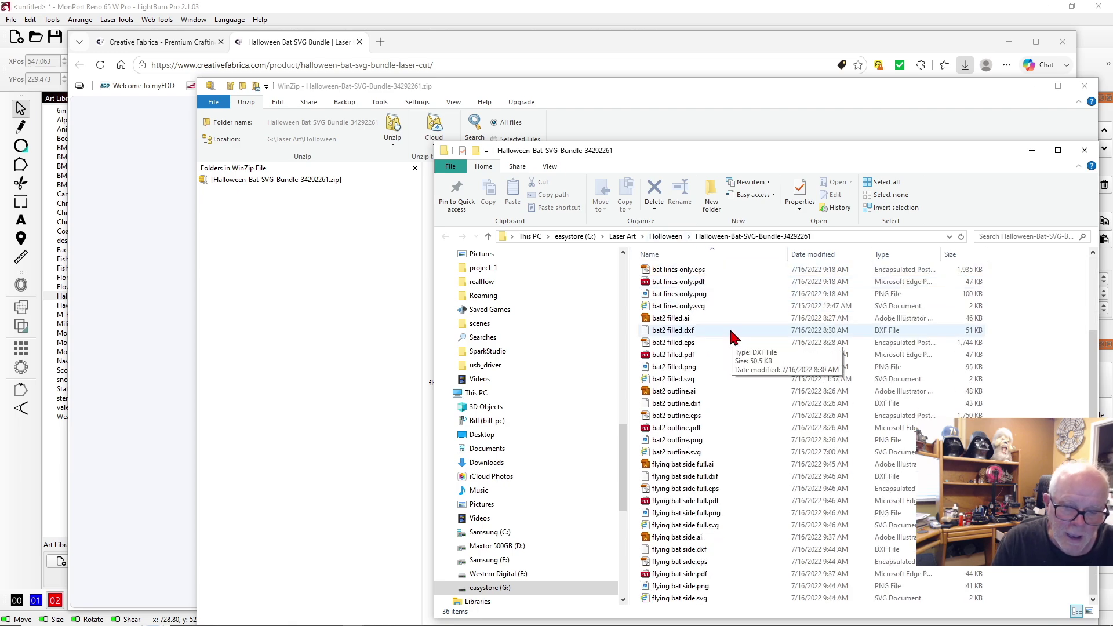
{"action": "scroll", "coordinate": [733, 336], "scroll_direction": "up", "scroll_amount": 3}
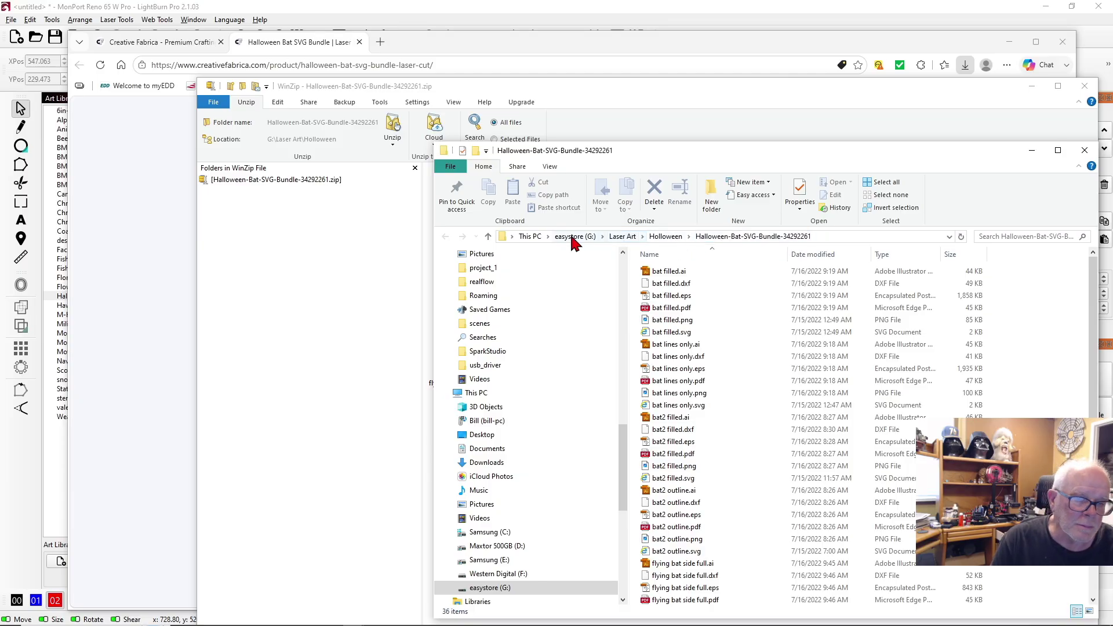
Close the extracted folder, WinZip, File Explorer and browser windows to return to the LightBurn project.
{"action": "left_click", "coordinate": [1084, 151]}
{"action": "left_click", "coordinate": [1084, 87]}
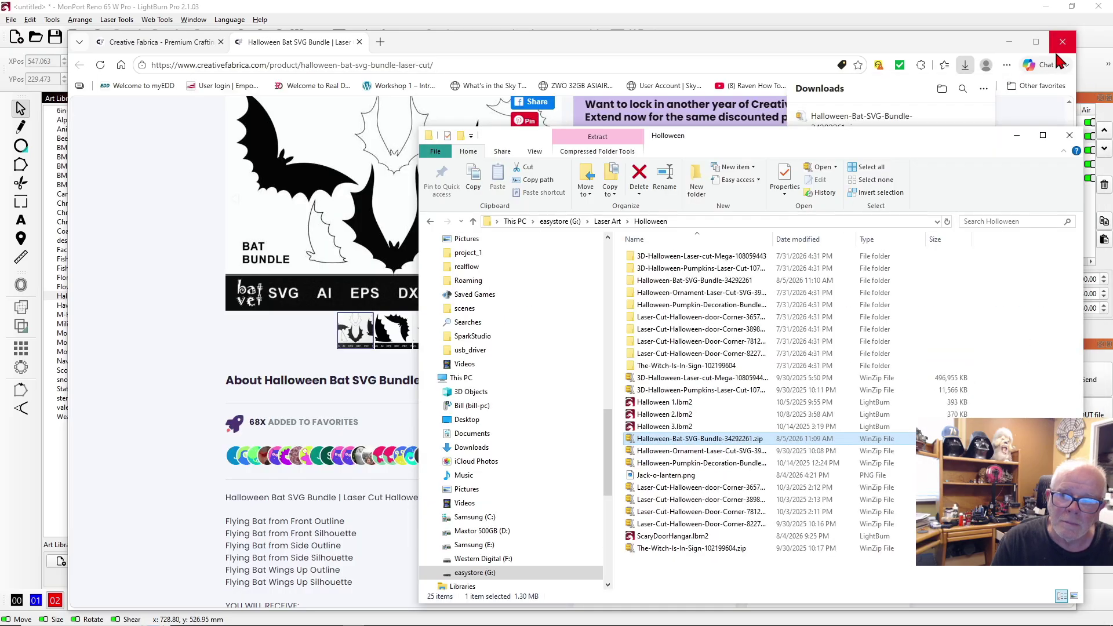
{"action": "left_click", "coordinate": [1070, 137]}
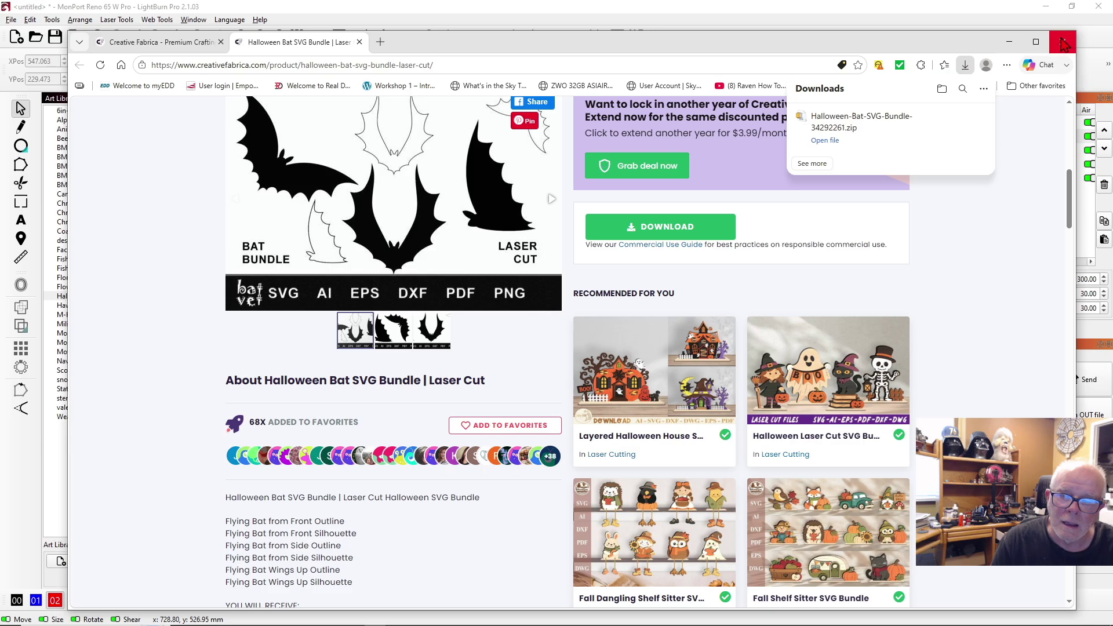
{"action": "left_click", "coordinate": [1062, 41]}
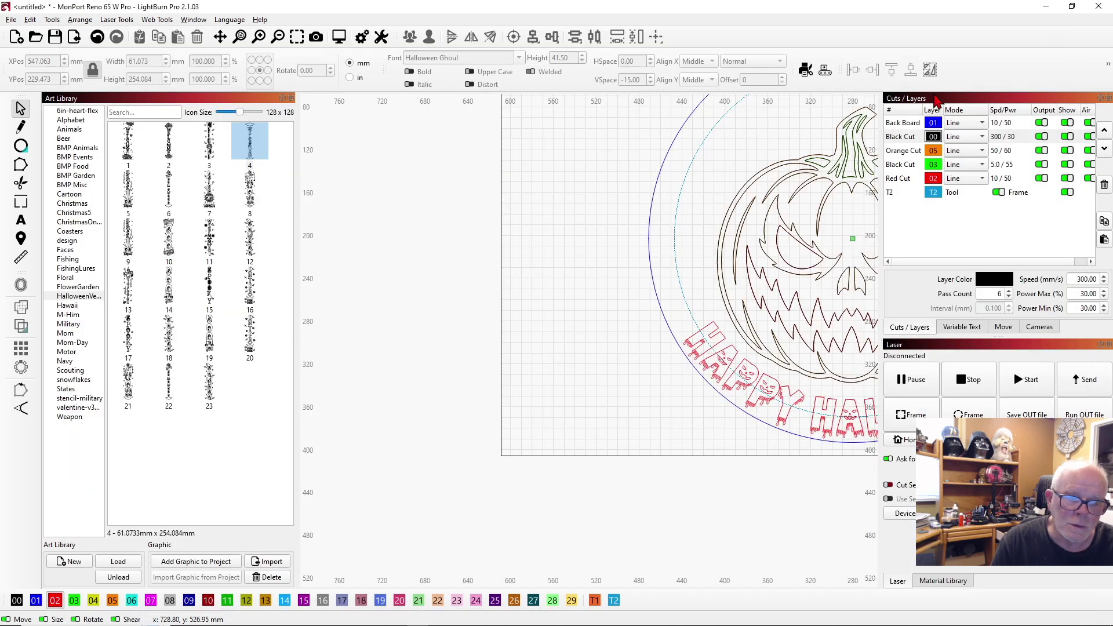
Import bat filled.svg from the Halloween-Bat-SVG-Bundle-34292261 folder and shrink it to about 60 × 54 mm at the back board's upper-left edge.
{"action": "left_click", "coordinate": [74, 37]}
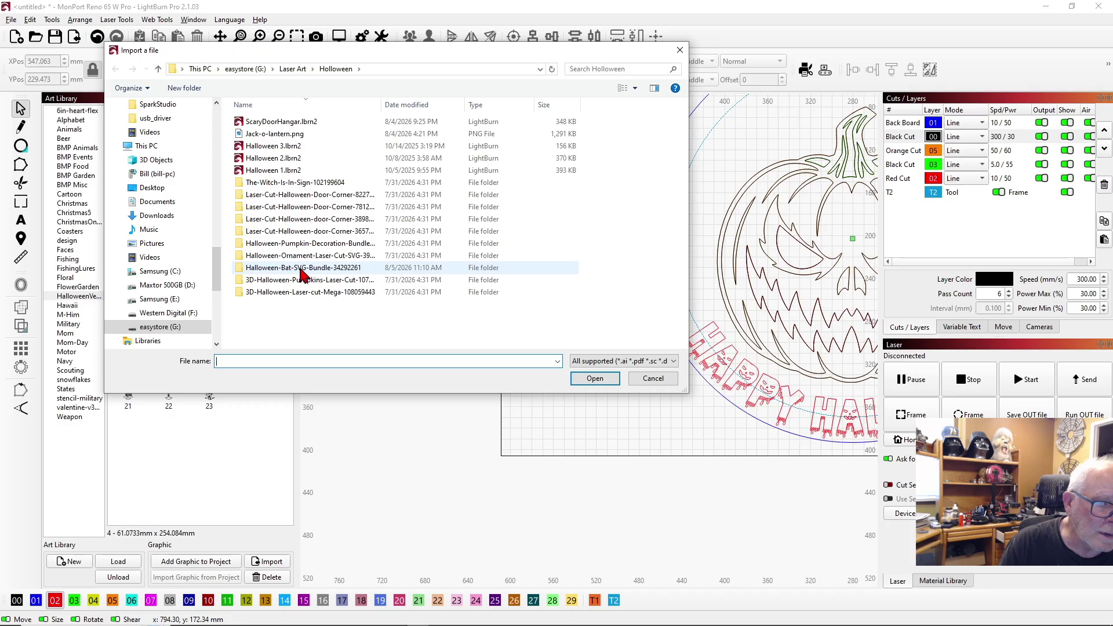
{"action": "left_click", "coordinate": [334, 272]}
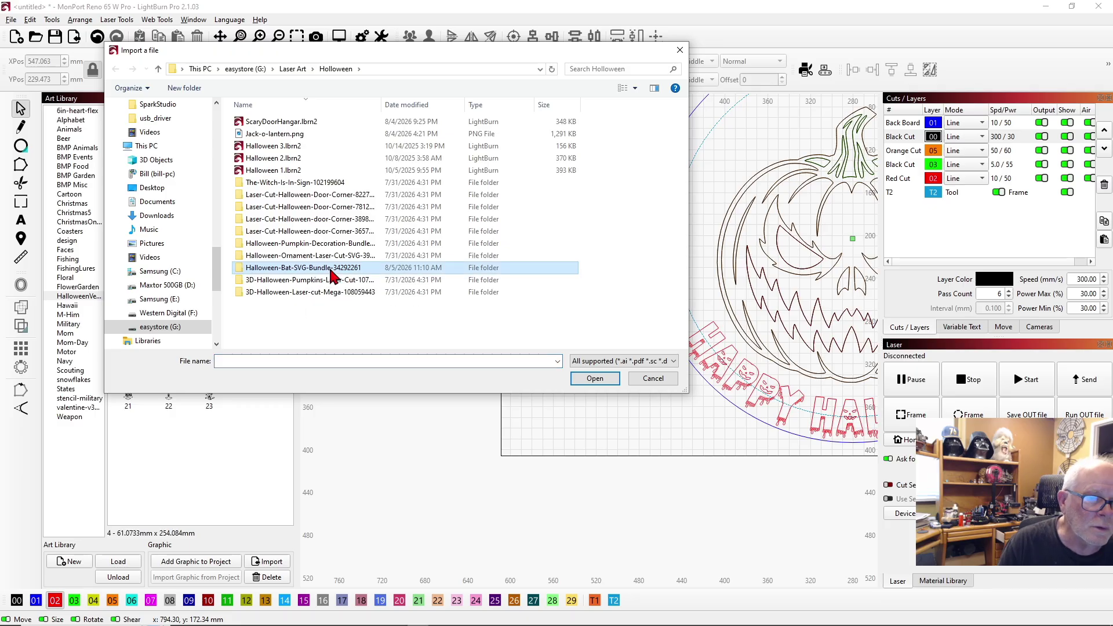
{"action": "double_click", "coordinate": [331, 269]}
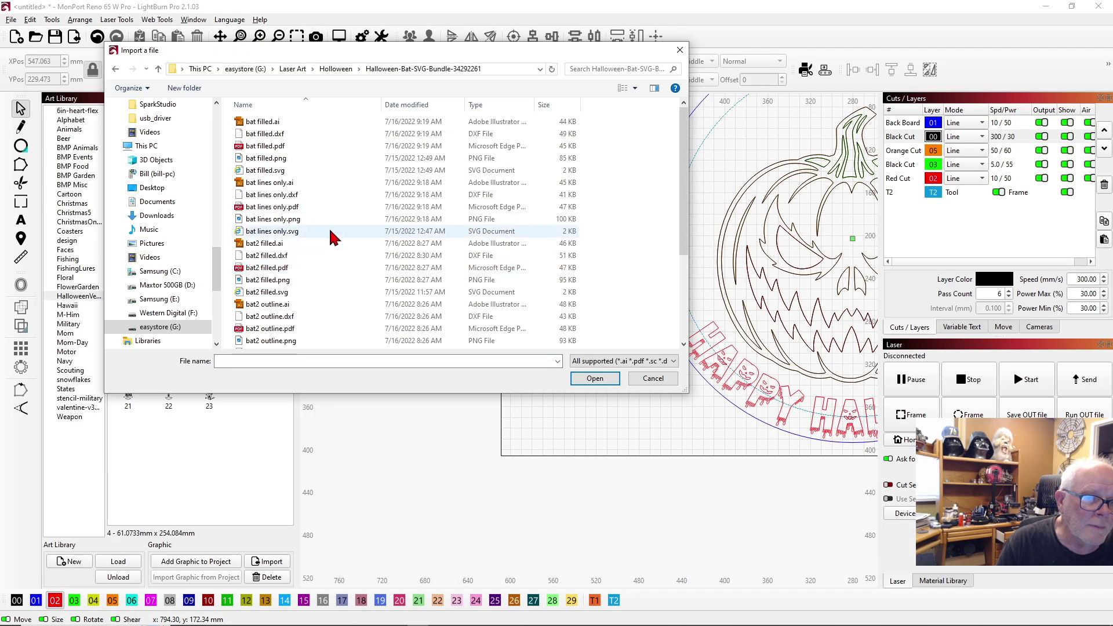
{"action": "double_click", "coordinate": [269, 170]}
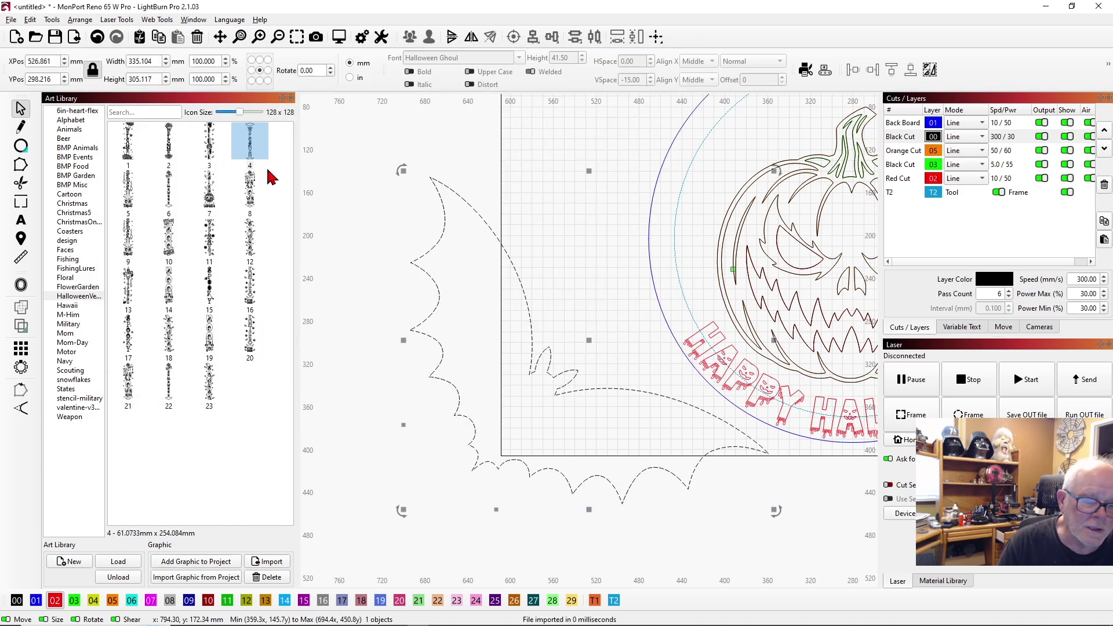
{"action": "left_click_drag", "start_coordinate": [403, 173], "coordinate": [693, 213]}
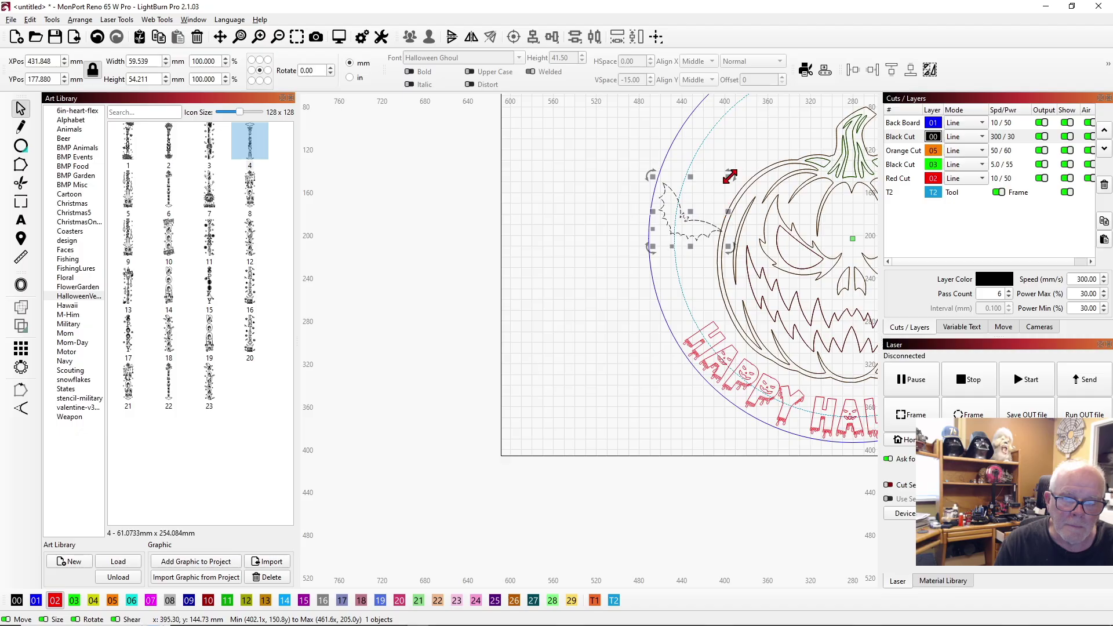
Shrink the bat to about 54 × 49 mm and move it up to the pumpkin's upper-left shoulder inside the back board.
{"action": "left_click_drag", "start_coordinate": [729, 176], "coordinate": [722, 184]}
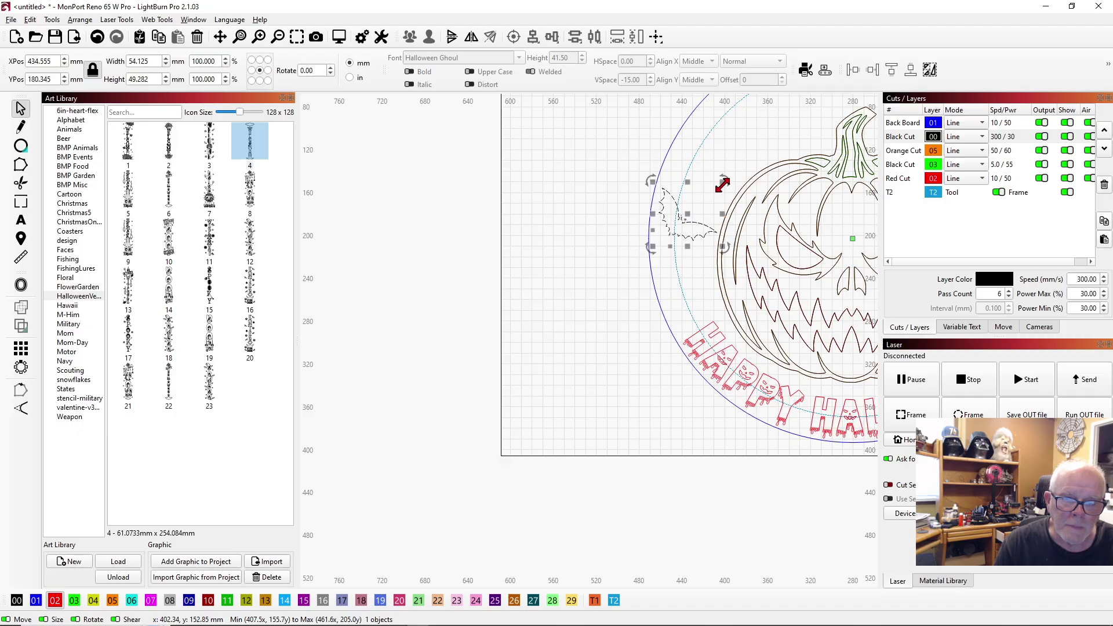
{"action": "left_click", "coordinate": [593, 175]}
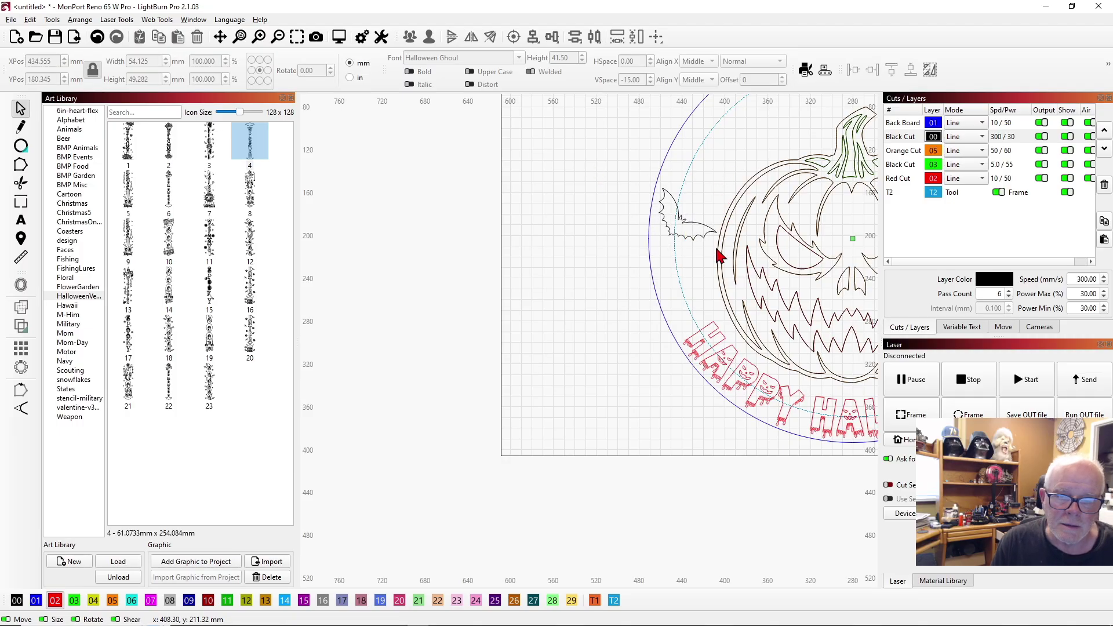
{"action": "left_click", "coordinate": [683, 228]}
{"action": "left_click_drag", "start_coordinate": [688, 218], "coordinate": [703, 169]}
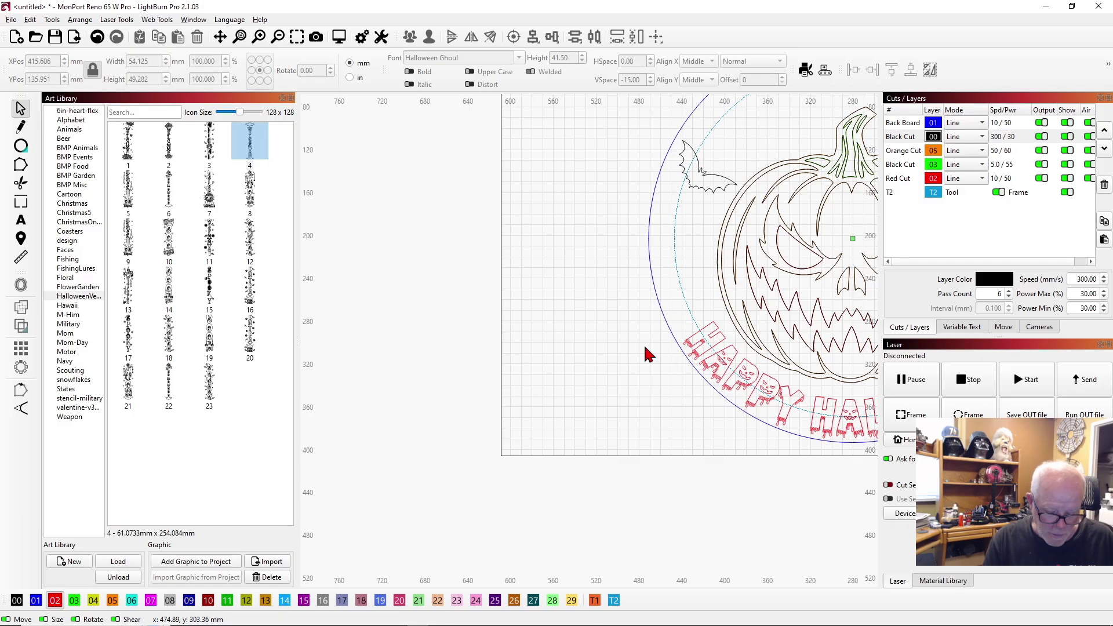
Duplicate the bat, mirror the copy horizontally, and place it above the pumpkin to the right of the stem.
{"action": "key", "text": "space"}
{"action": "left_click_drag", "start_coordinate": [642, 345], "coordinate": [364, 381]}
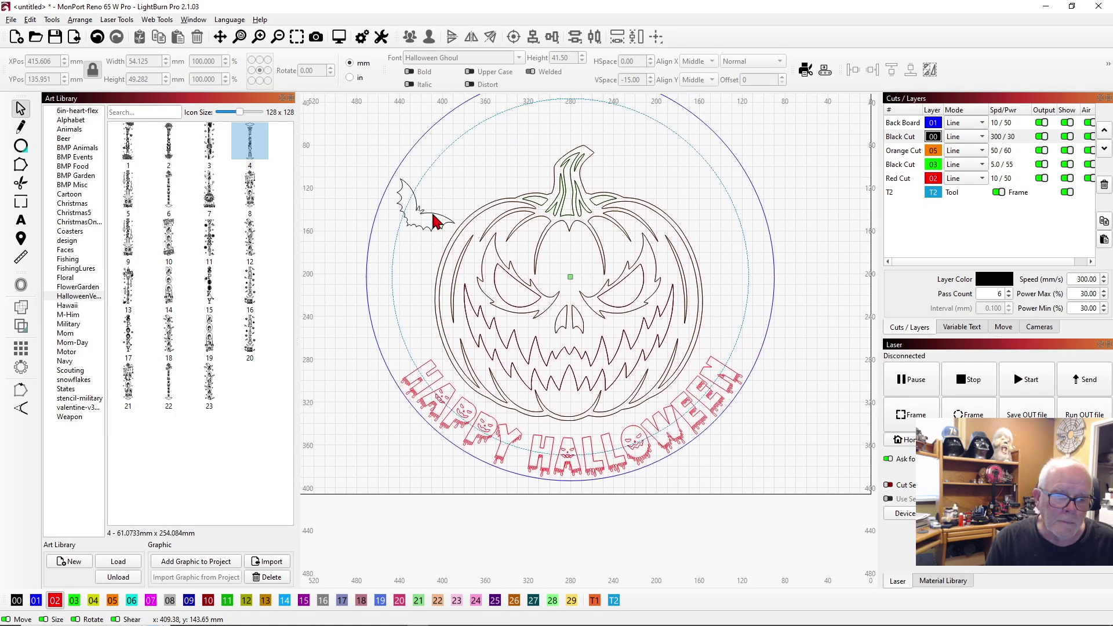
{"action": "left_click", "coordinate": [436, 221]}
{"action": "left_click", "coordinate": [801, 240]}
{"action": "key", "text": "ctrl+v"}
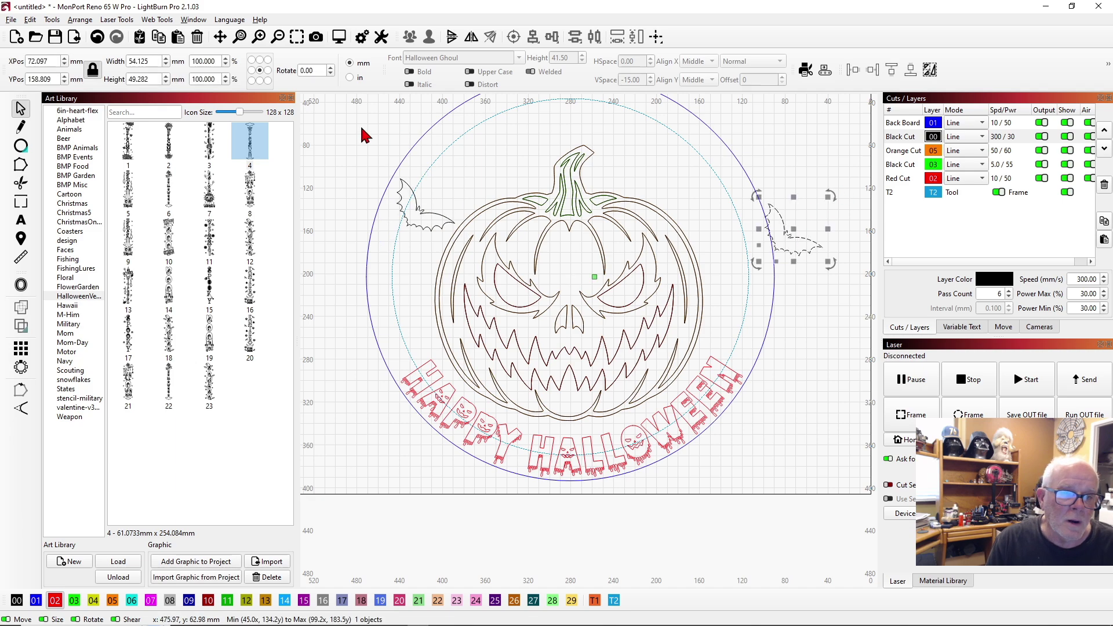
{"action": "left_click", "coordinate": [473, 38]}
{"action": "left_click_drag", "start_coordinate": [801, 233], "coordinate": [648, 162]}
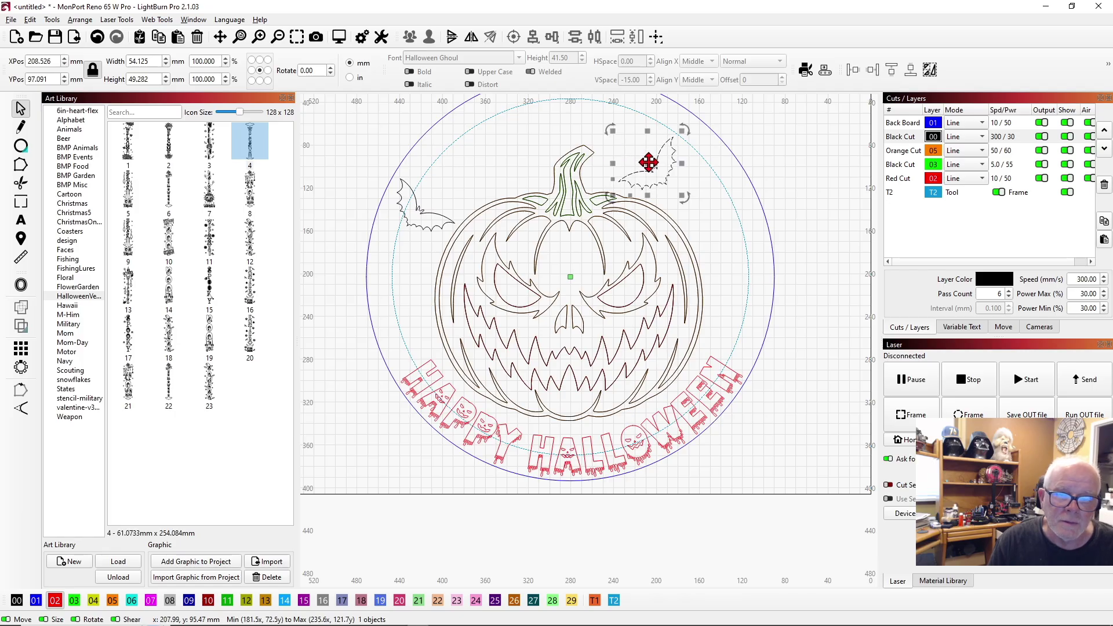
{"action": "left_click", "coordinate": [814, 166]}
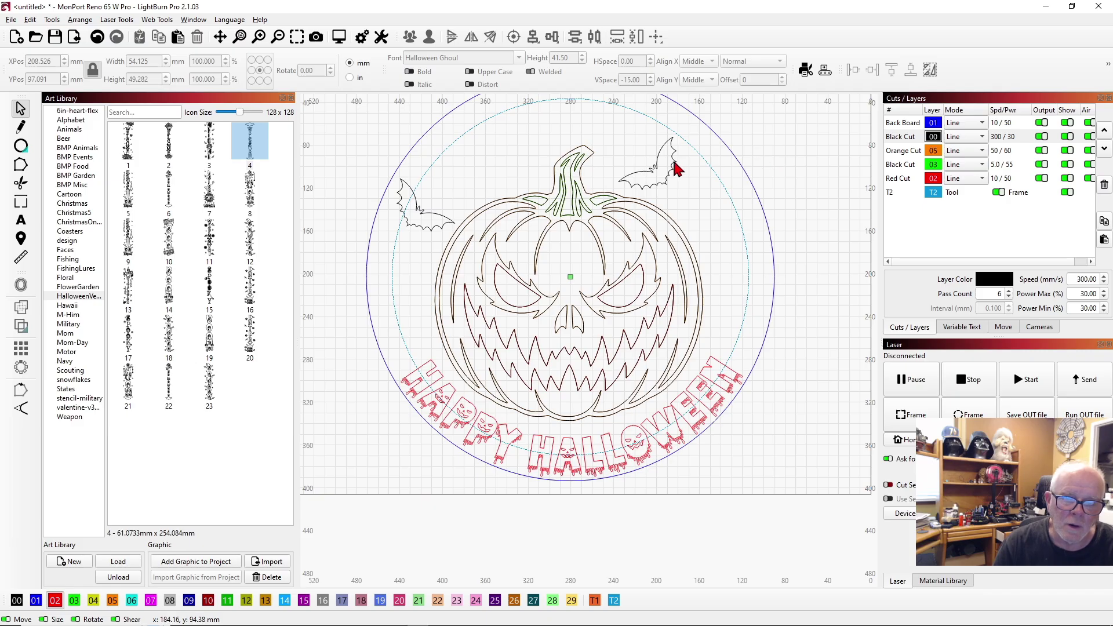
{"action": "left_click_drag", "start_coordinate": [644, 166], "coordinate": [654, 167]}
{"action": "left_click", "coordinate": [733, 194]}
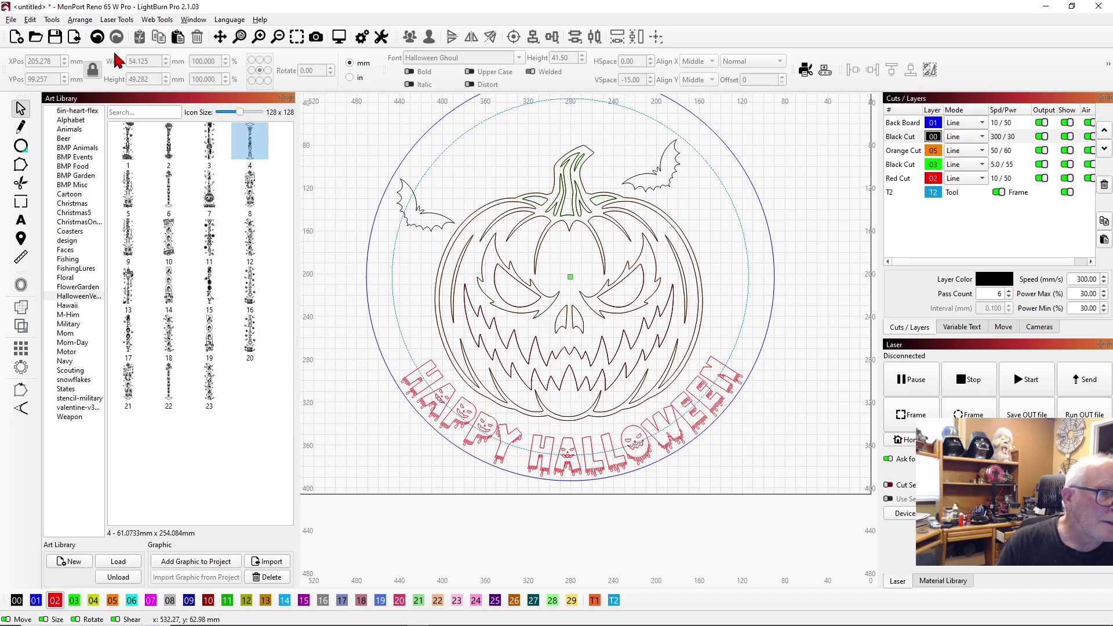
Import bat2 filled.svg to try it beside the back board, and delete the imported bat.
{"action": "left_click", "coordinate": [73, 37]}
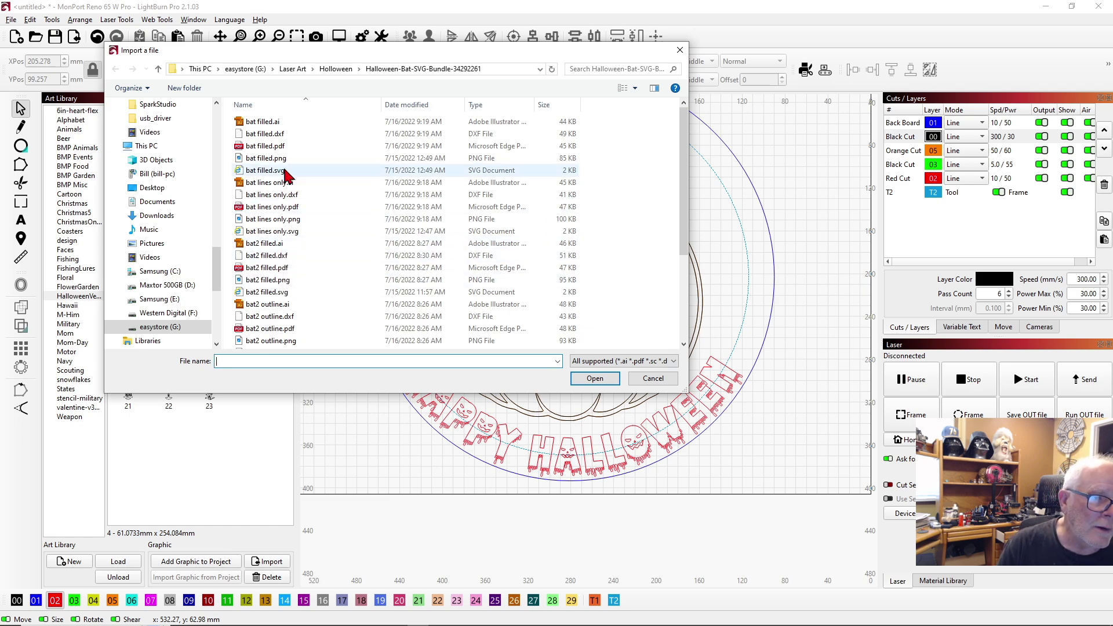
{"action": "double_click", "coordinate": [271, 293]}
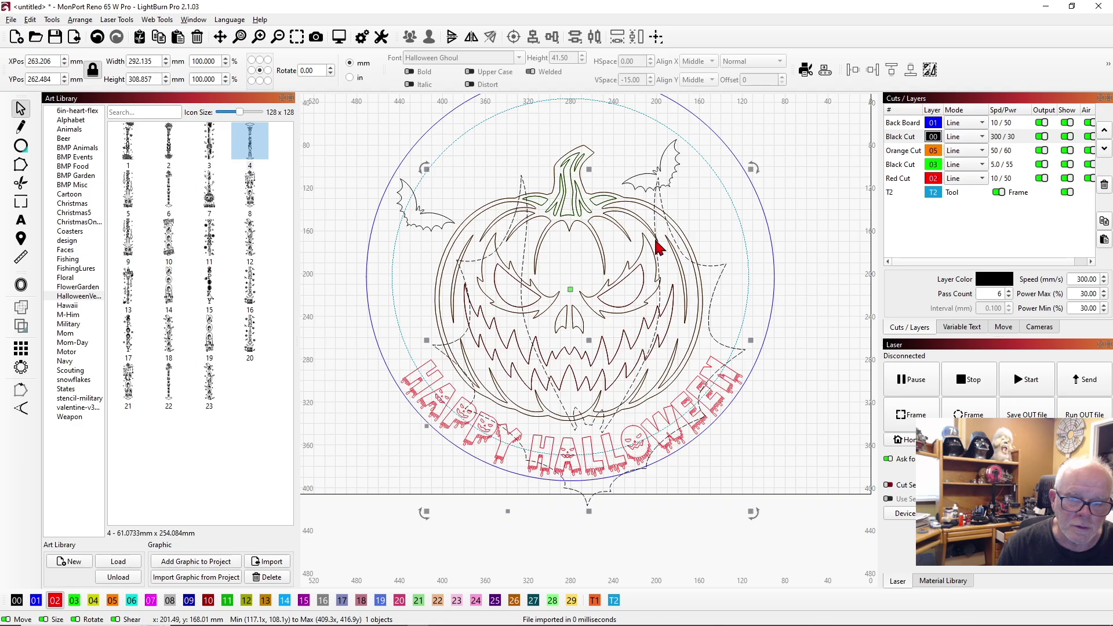
{"action": "left_click_drag", "start_coordinate": [710, 274], "coordinate": [830, 229]}
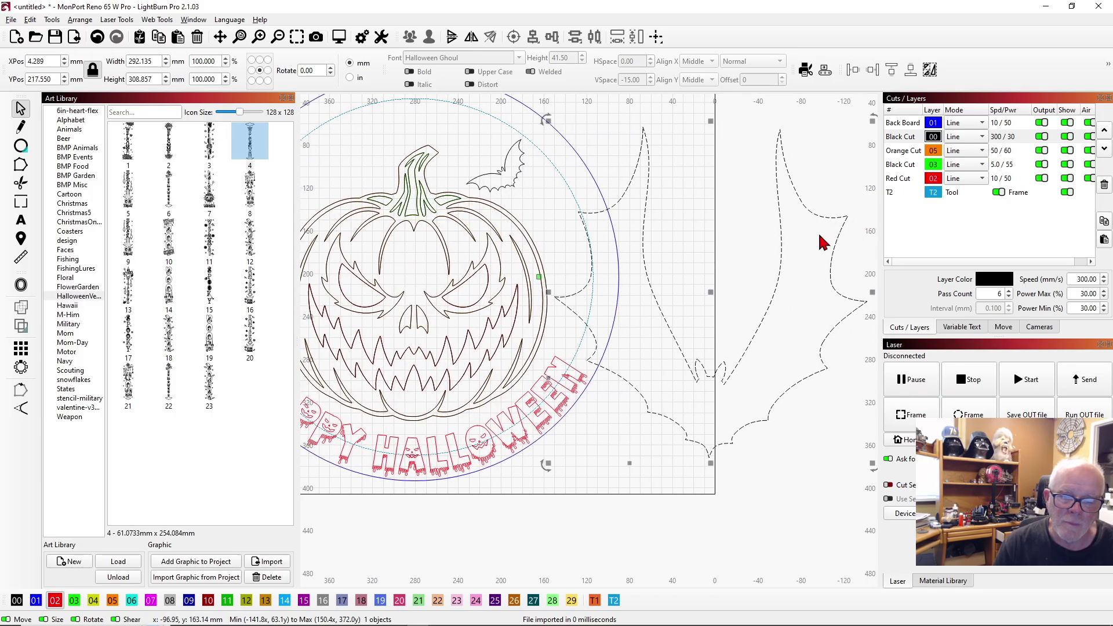
{"action": "key", "text": "Delete"}
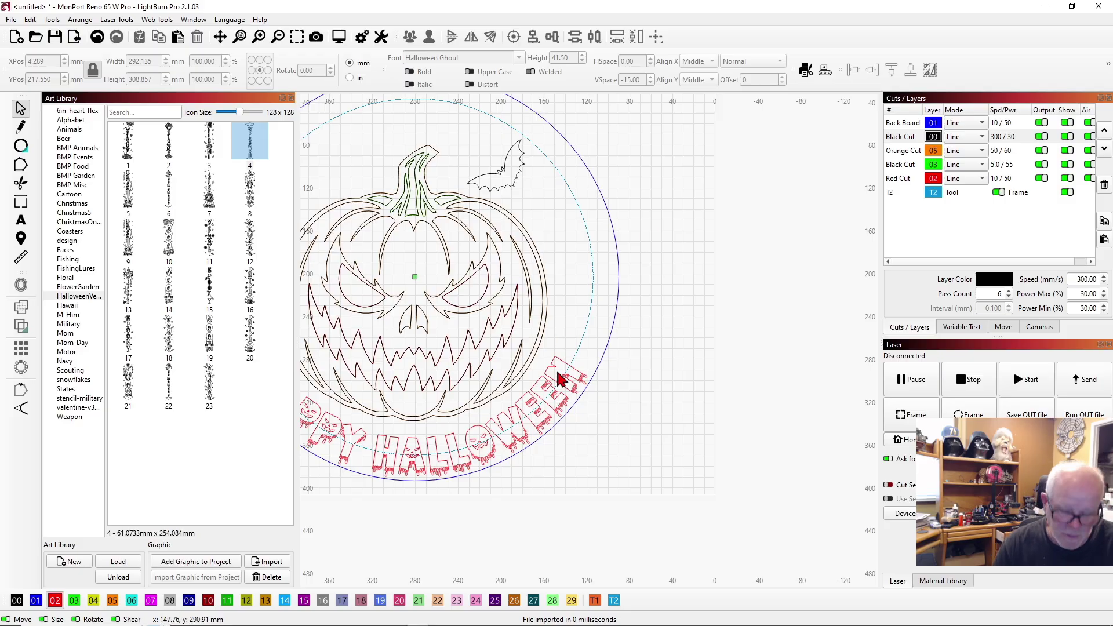
Import flying bat side full.svg, shrink it to about 67 × 102 mm left of the back board, and delete it.
{"action": "key", "text": "space"}
{"action": "left_click_drag", "start_coordinate": [585, 433], "coordinate": [778, 467]}
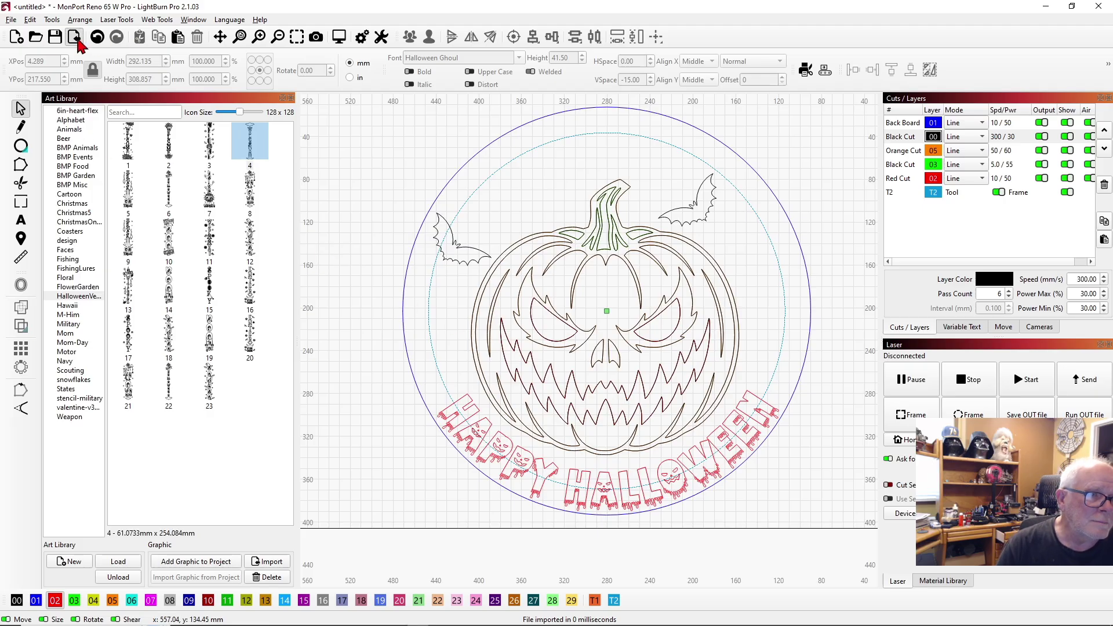
{"action": "left_click", "coordinate": [74, 37]}
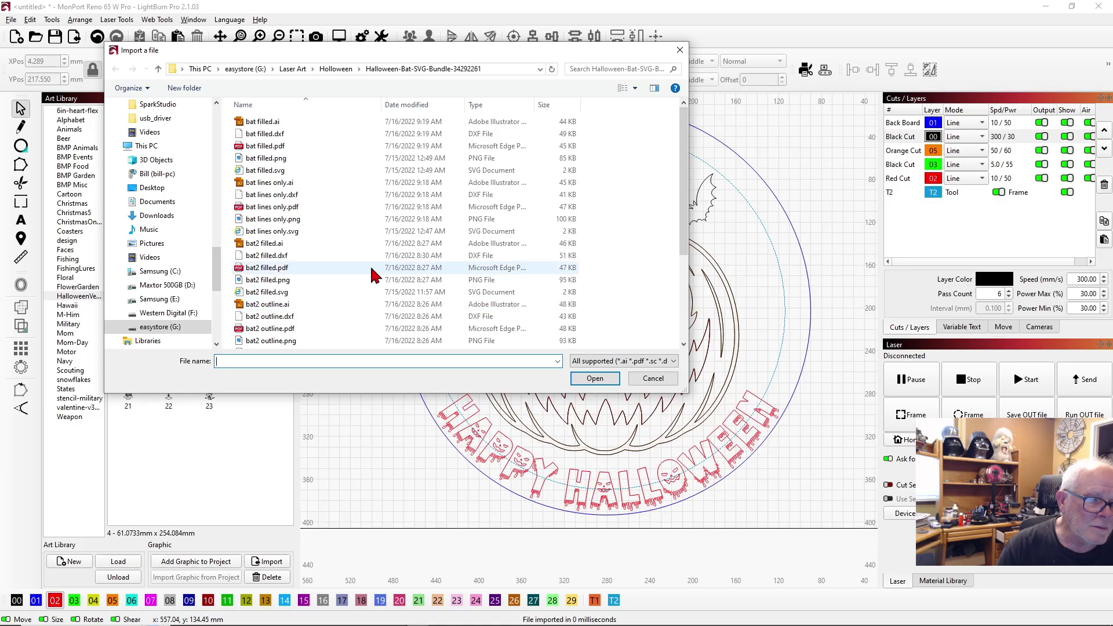
{"action": "scroll", "coordinate": [317, 266], "scroll_direction": "down", "scroll_amount": 2}
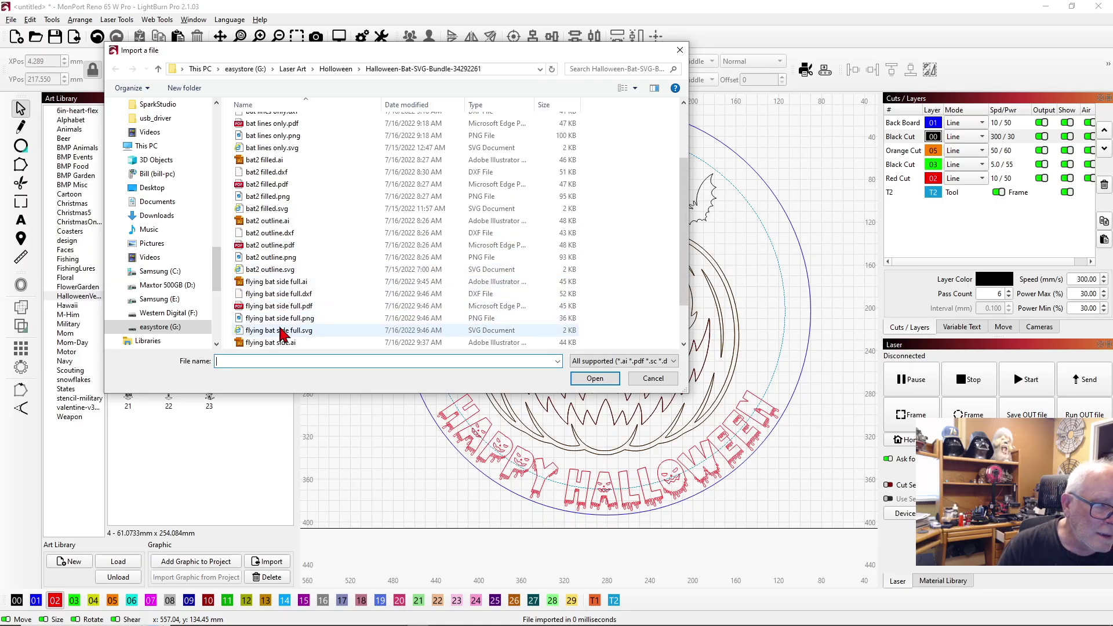
{"action": "double_click", "coordinate": [280, 330]}
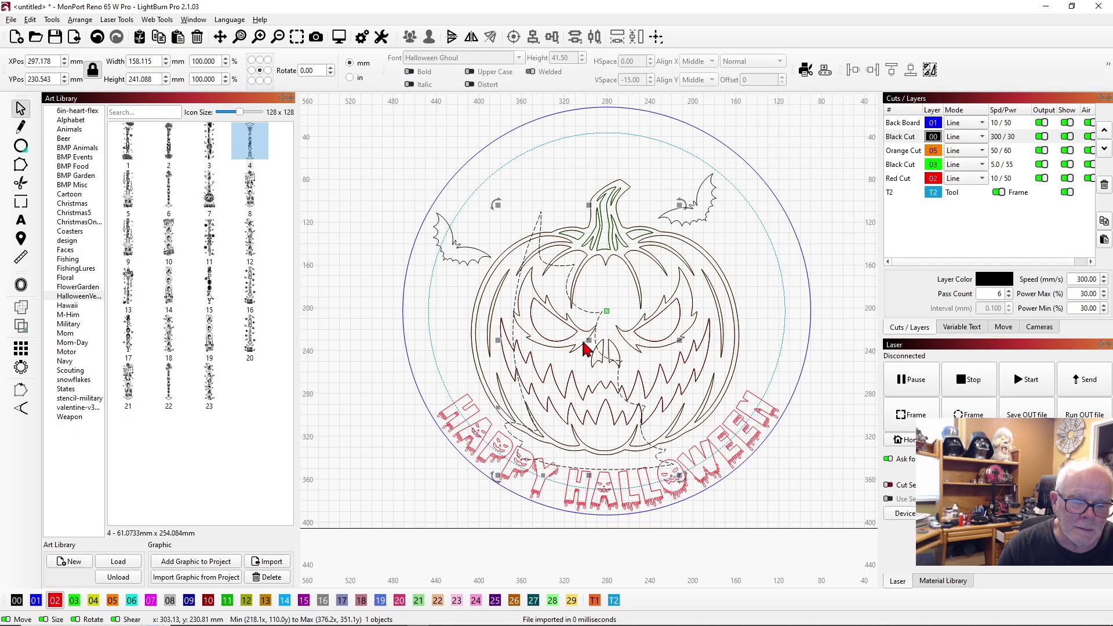
{"action": "left_click_drag", "start_coordinate": [586, 340], "coordinate": [384, 262]}
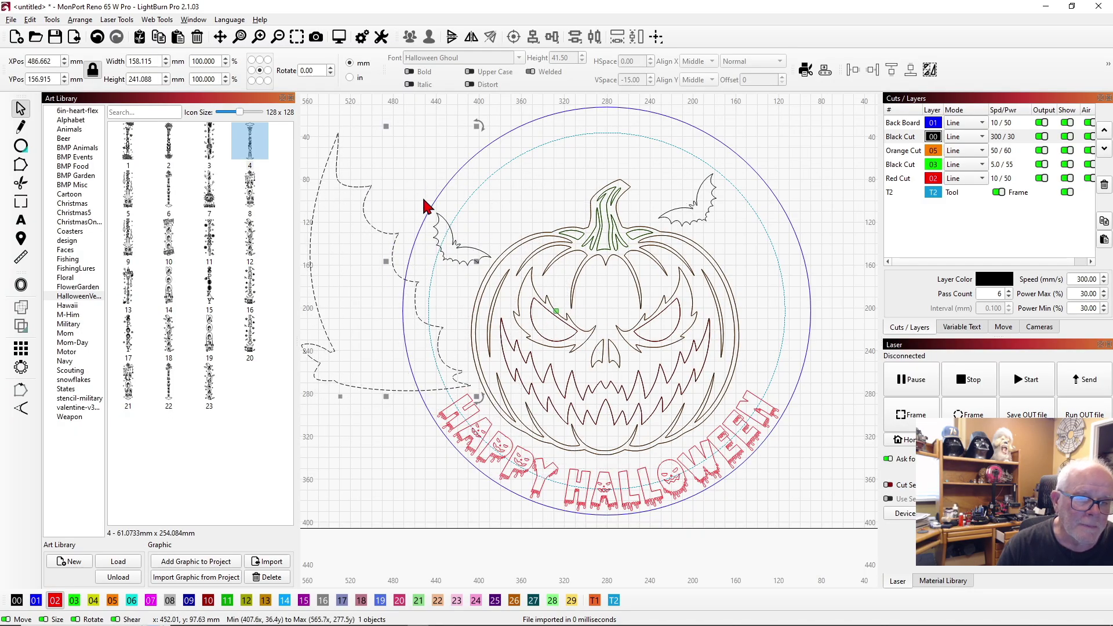
{"action": "left_click_drag", "start_coordinate": [472, 129], "coordinate": [377, 302]}
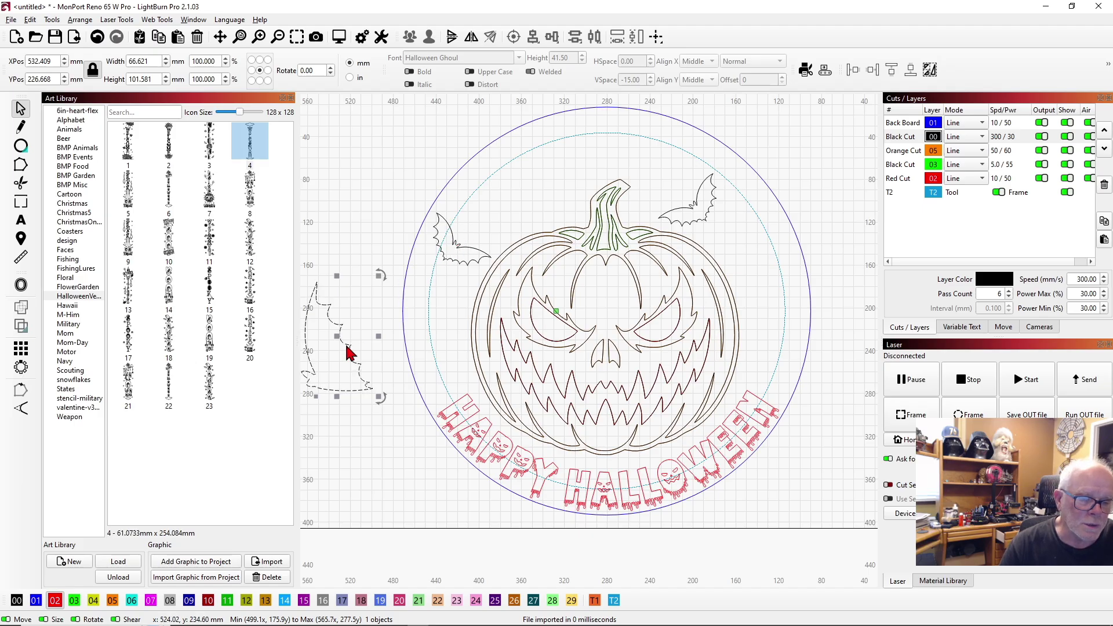
{"action": "key", "text": "Delete"}
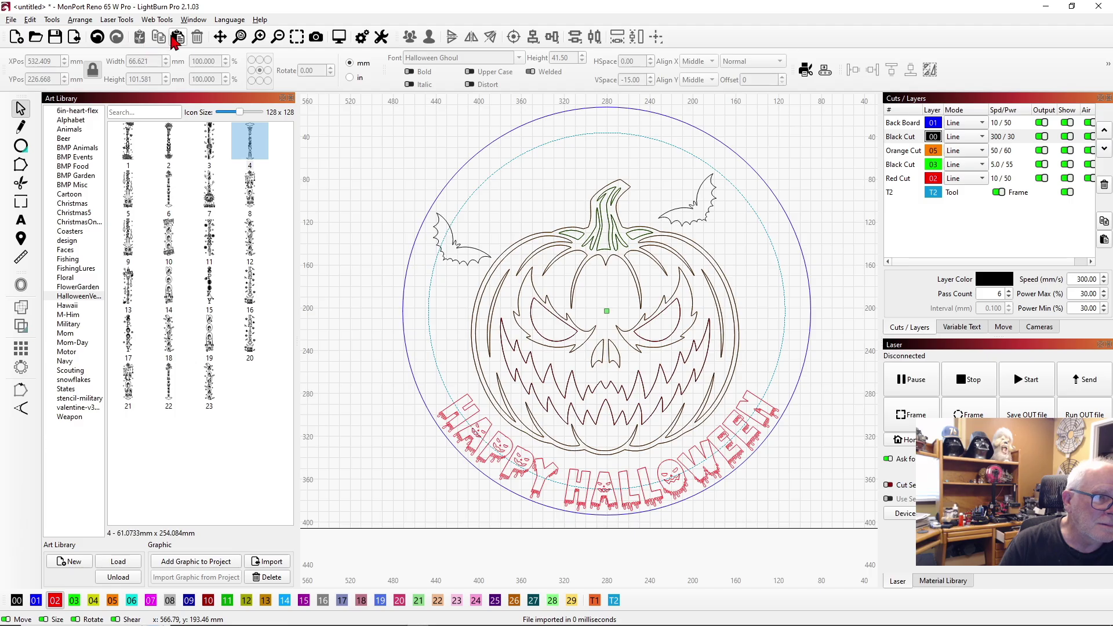
Import flying bat side.svg, move it off the pumpkin for a look, and delete it.
{"action": "left_click", "coordinate": [74, 37]}
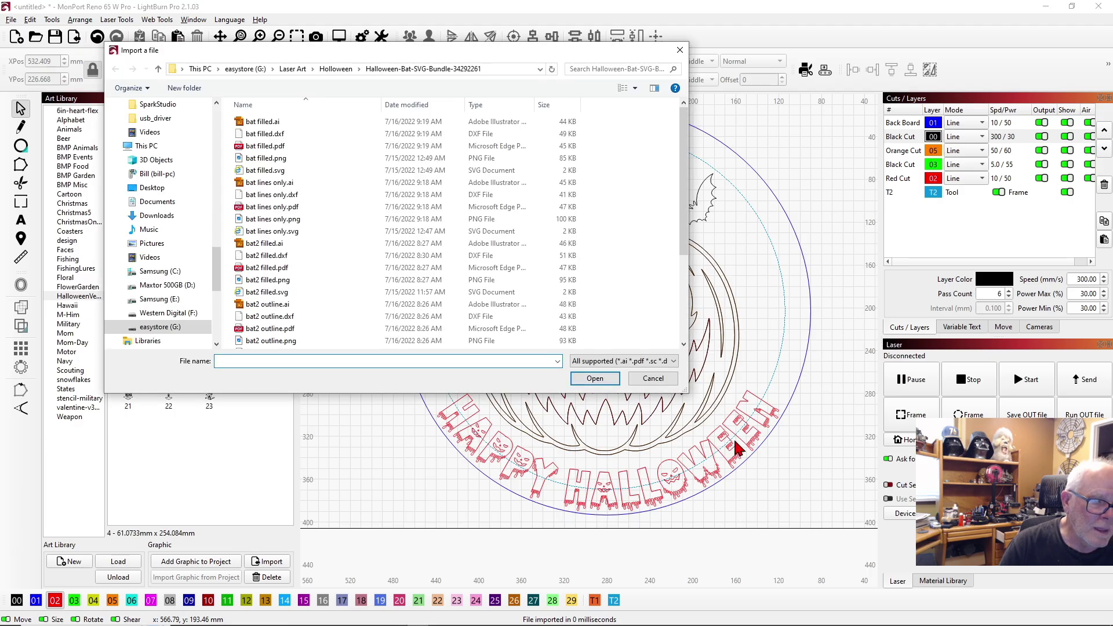
{"action": "scroll", "coordinate": [399, 286], "scroll_direction": "down", "scroll_amount": 4}
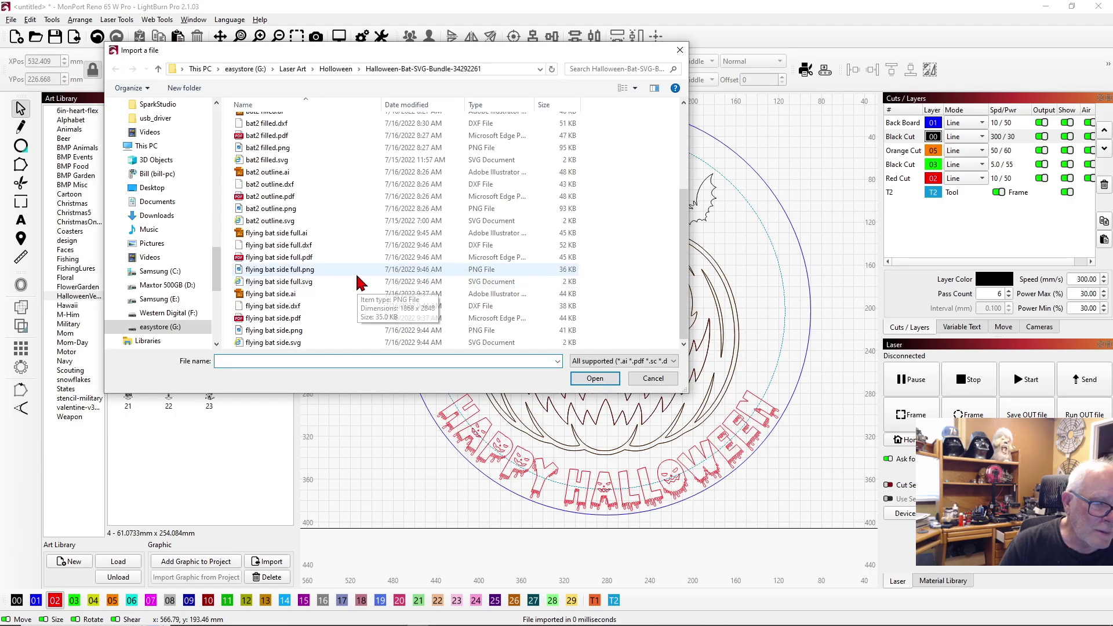
{"action": "double_click", "coordinate": [279, 343]}
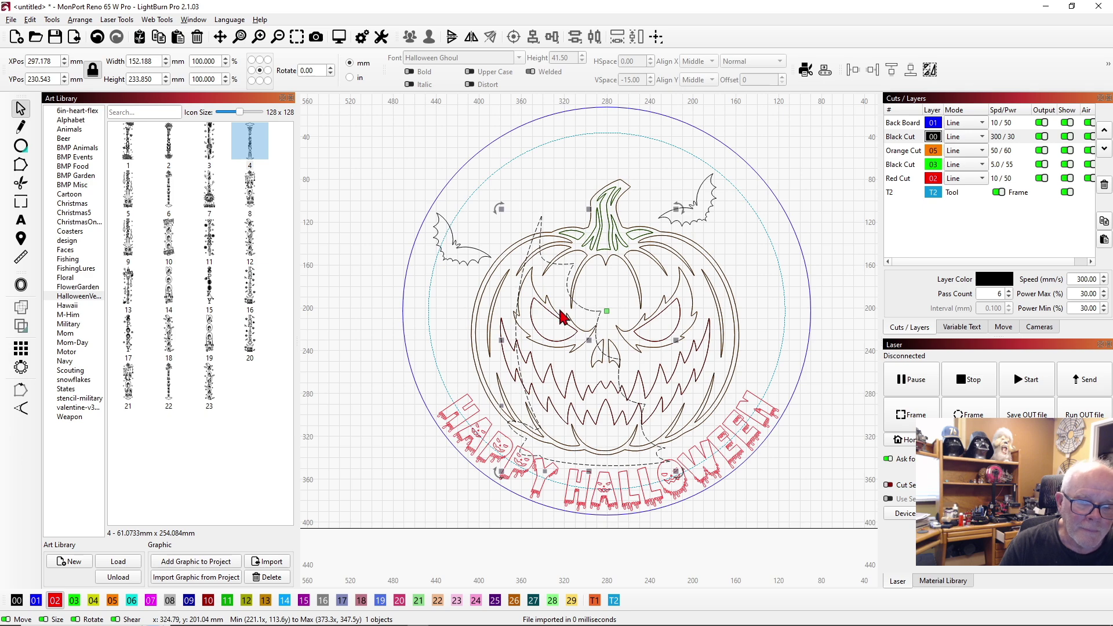
{"action": "left_click_drag", "start_coordinate": [602, 312], "coordinate": [390, 234]}
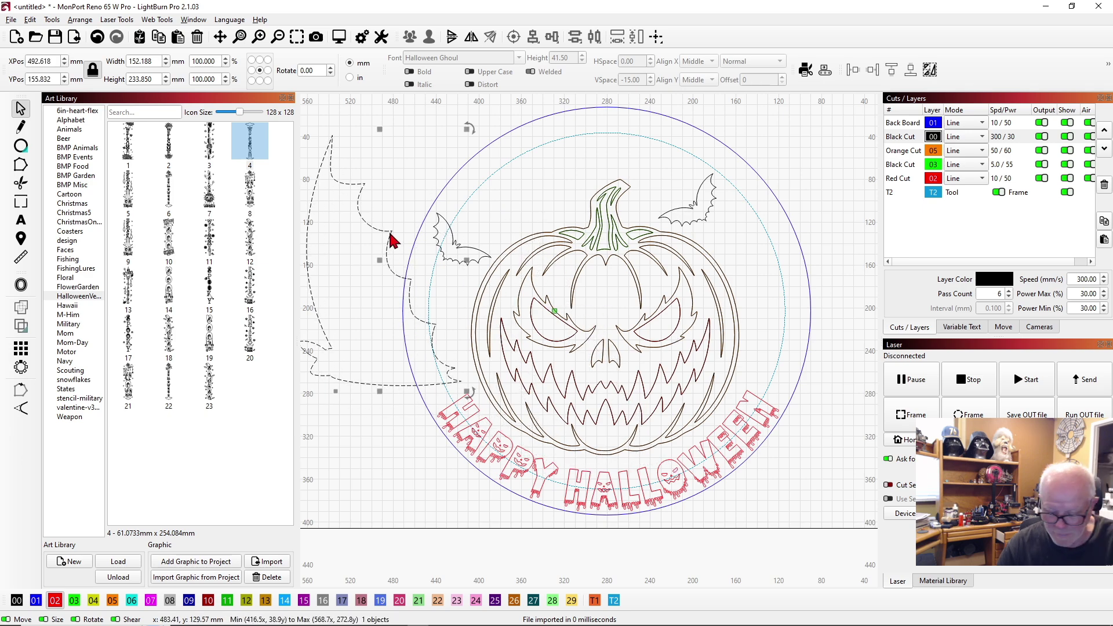
{"action": "key", "text": "Delete"}
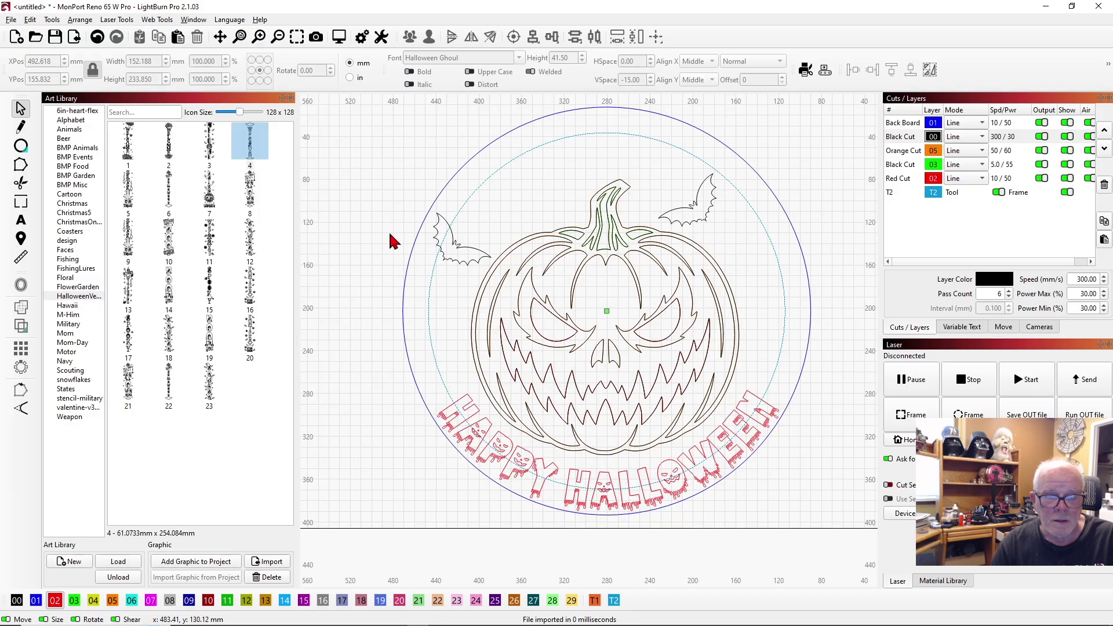
Duplicate the left bat above the pumpkin, left of the stem, and shrink the copy to about 34 × 31 mm.
{"action": "left_click", "coordinate": [473, 256]}
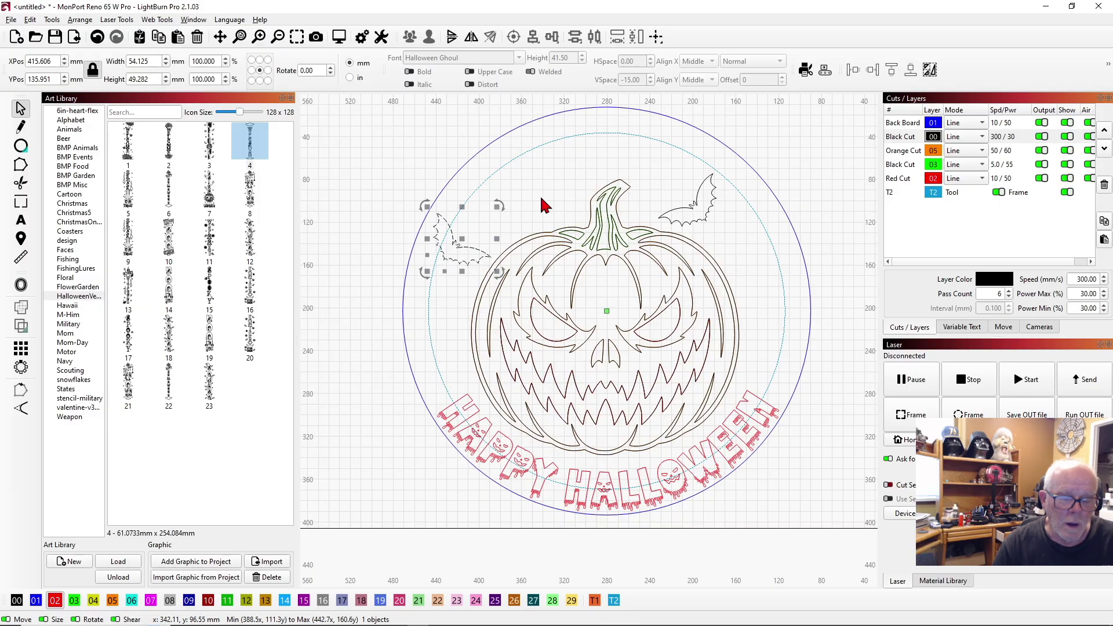
{"action": "left_click", "coordinate": [552, 195]}
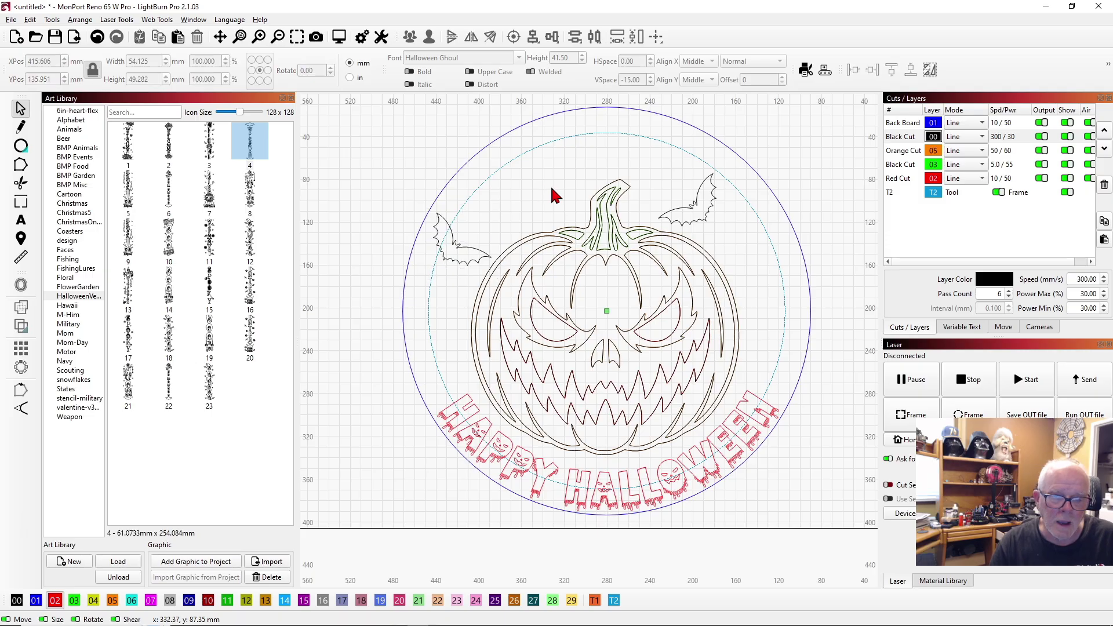
{"action": "key", "text": "ctrl+v"}
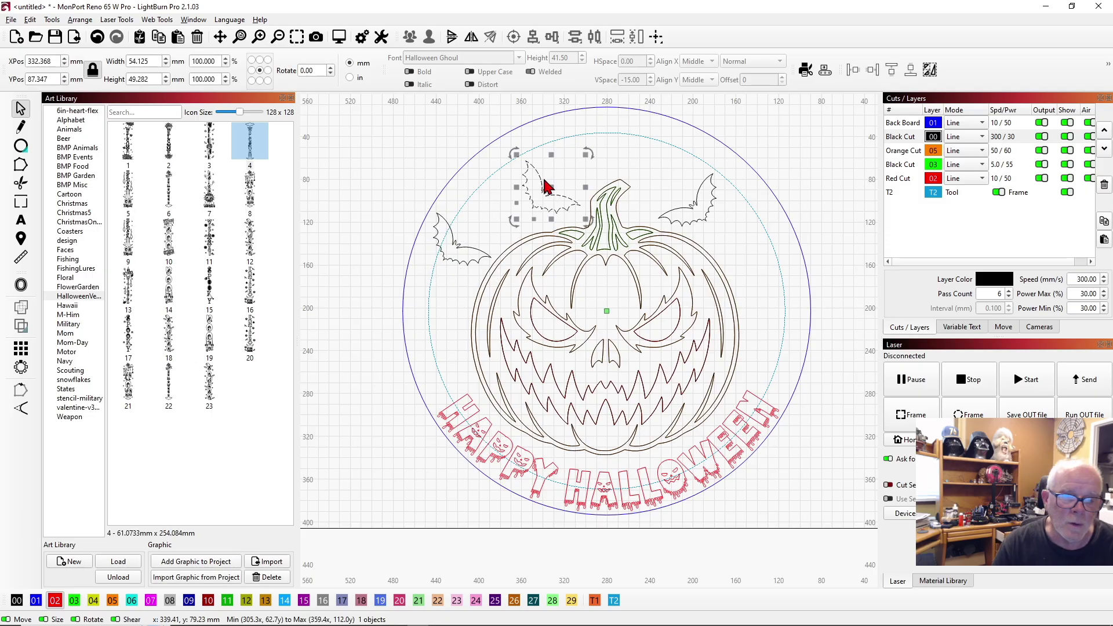
{"action": "left_click_drag", "start_coordinate": [529, 172], "coordinate": [523, 203]}
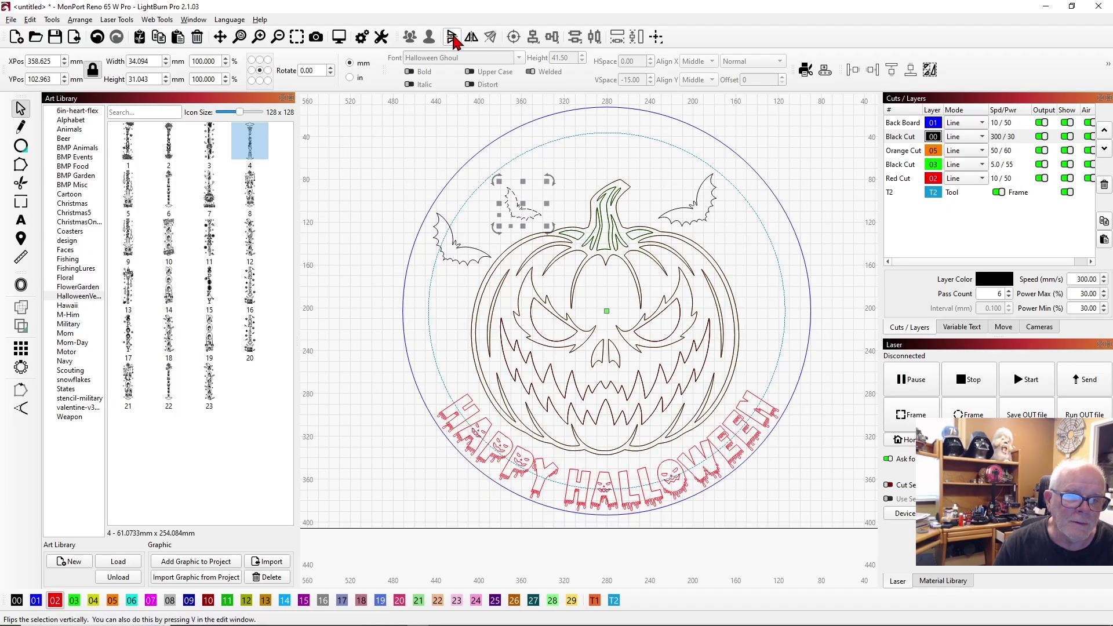
Try horizontal and vertical flips on the small bat, keep only the horizontal flip, and move it slightly up toward the stem.
{"action": "left_click", "coordinate": [471, 38]}
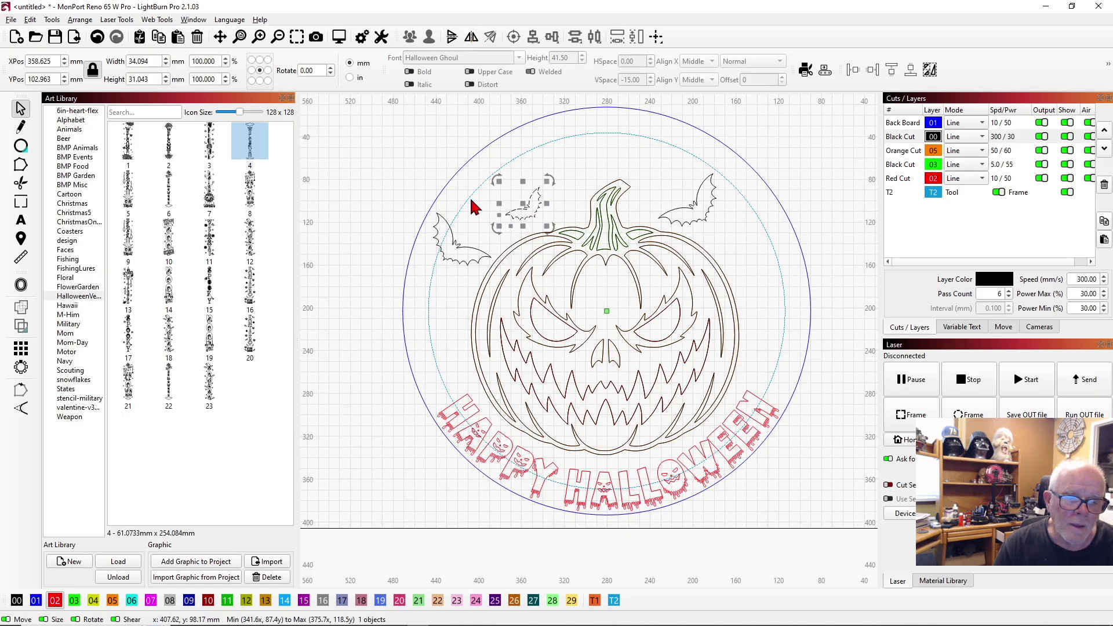
{"action": "left_click", "coordinate": [472, 38]}
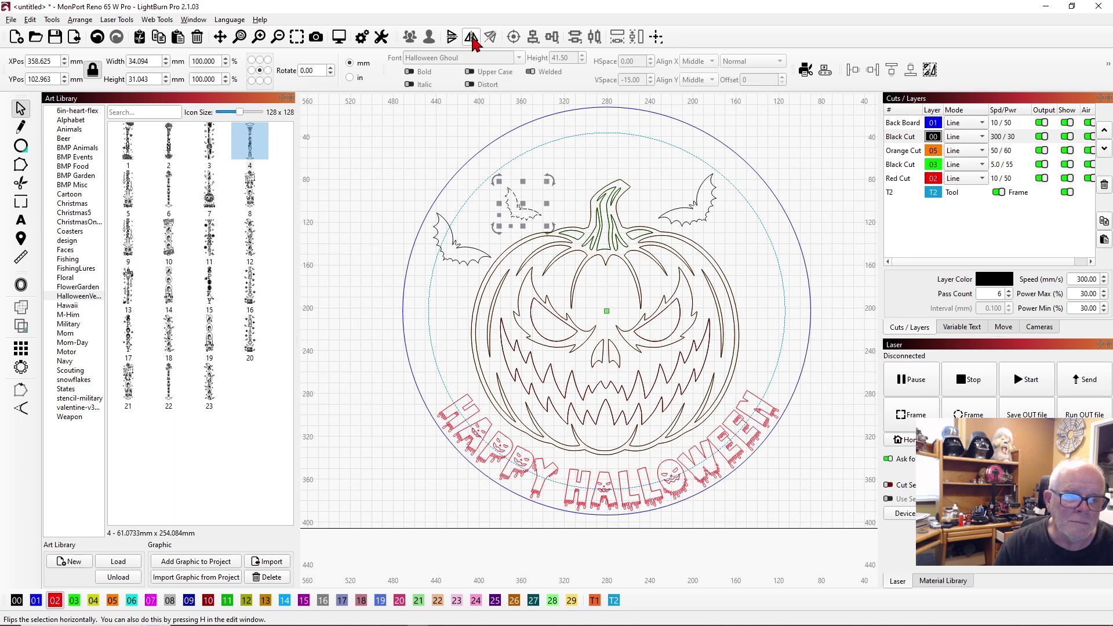
{"action": "left_click", "coordinate": [453, 38]}
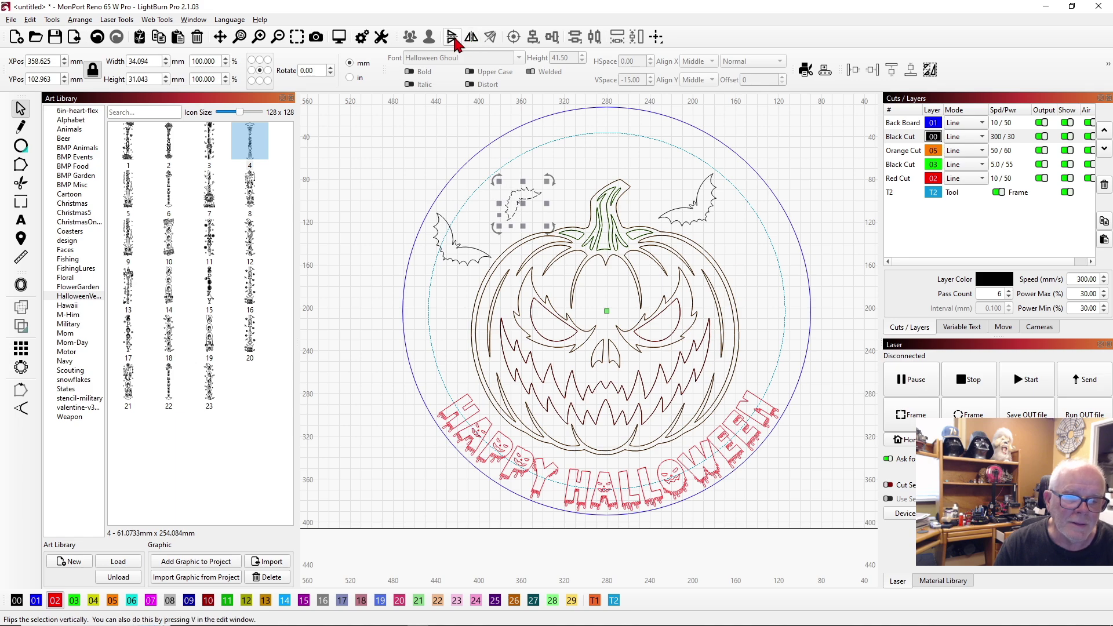
{"action": "left_click", "coordinate": [574, 193]}
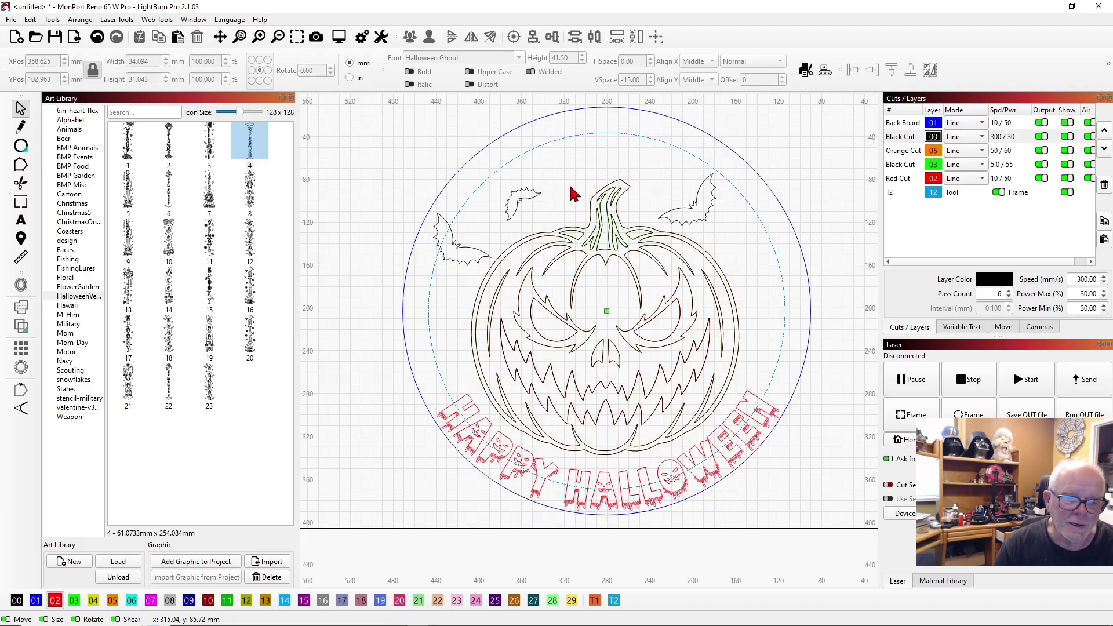
{"action": "left_click", "coordinate": [534, 205]}
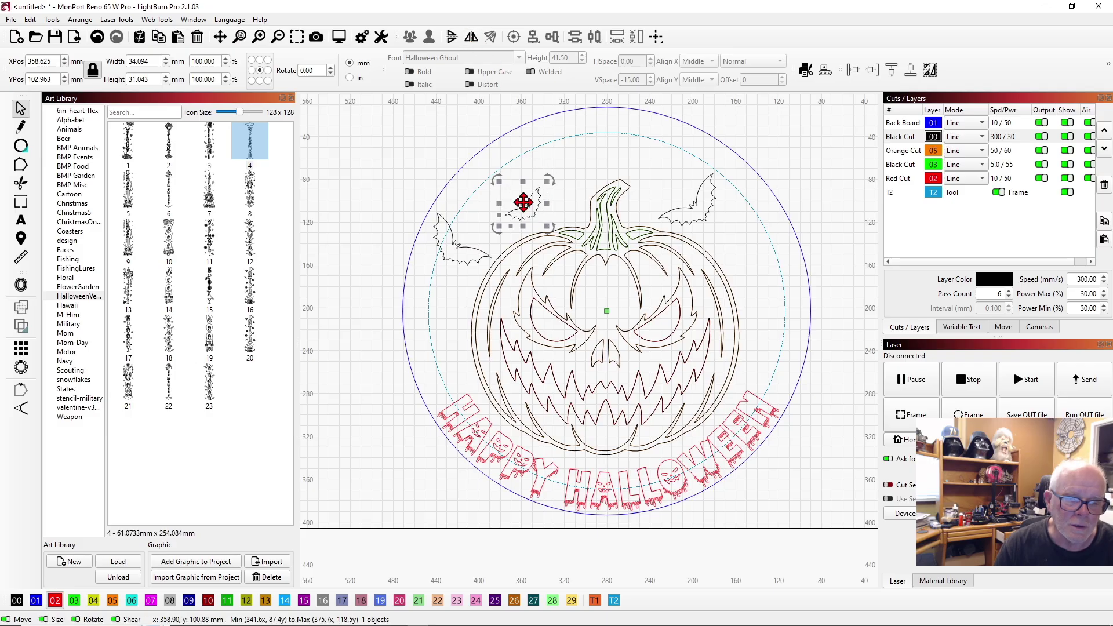
{"action": "left_click_drag", "start_coordinate": [522, 203], "coordinate": [532, 198]}
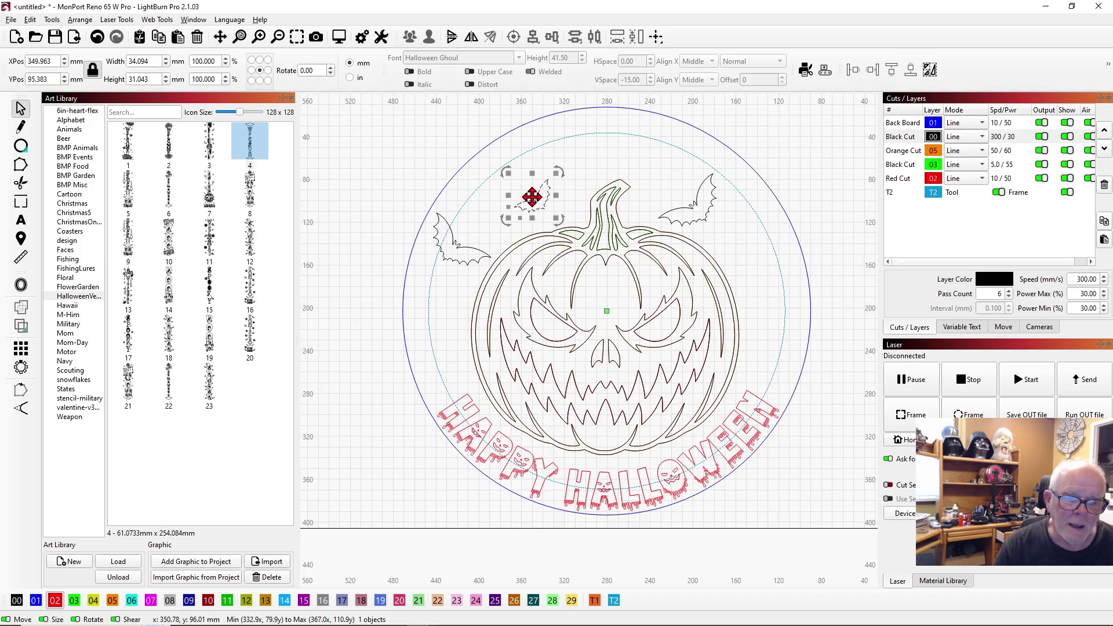
{"action": "left_click", "coordinate": [638, 174]}
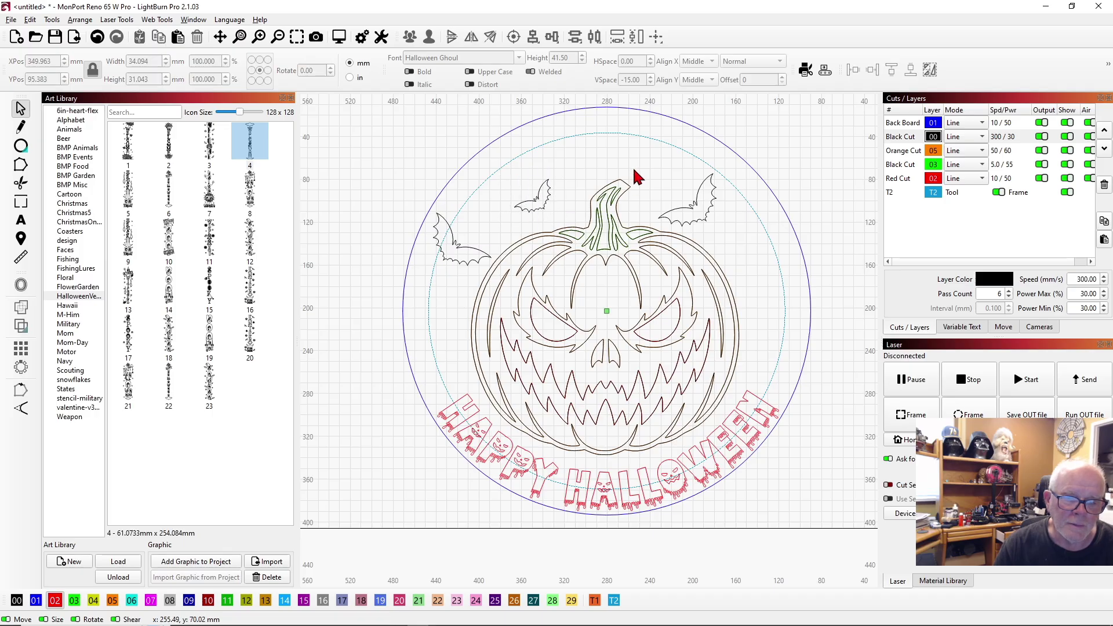
Duplicate the small bat beside the stem and place the copy at the pumpkin's right side, inside the back board.
{"action": "left_click", "coordinate": [549, 195]}
{"action": "key", "text": "ctrl+c"}
{"action": "key", "text": "ctrl+v"}
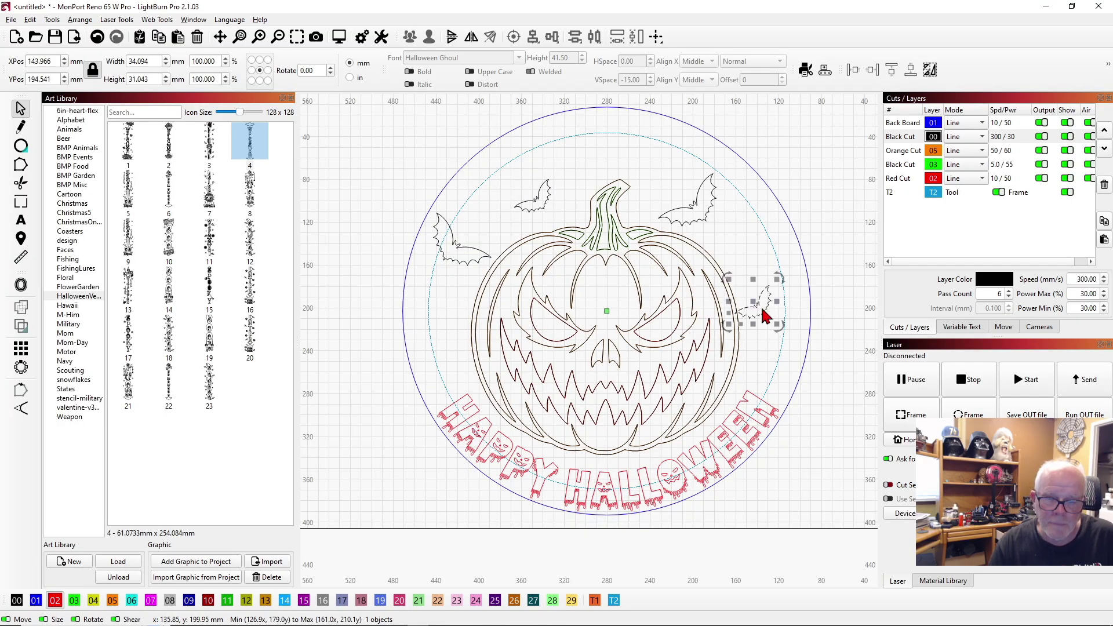
{"action": "mouse_move", "coordinate": [763, 310]}
{"action": "left_mouse_down"}
{"action": "mouse_move", "coordinate": [758, 284]}
{"action": "mouse_move", "coordinate": [761, 298]}
{"action": "left_mouse_up"}
{"action": "left_click", "coordinate": [746, 240]}
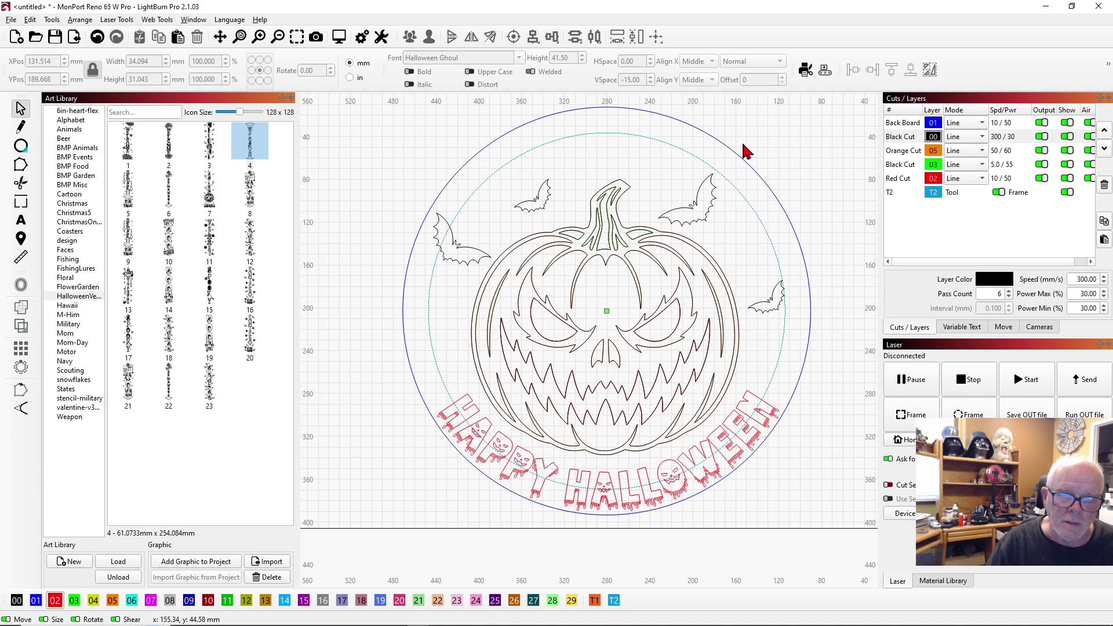
{"action": "left_click", "coordinate": [737, 155]}
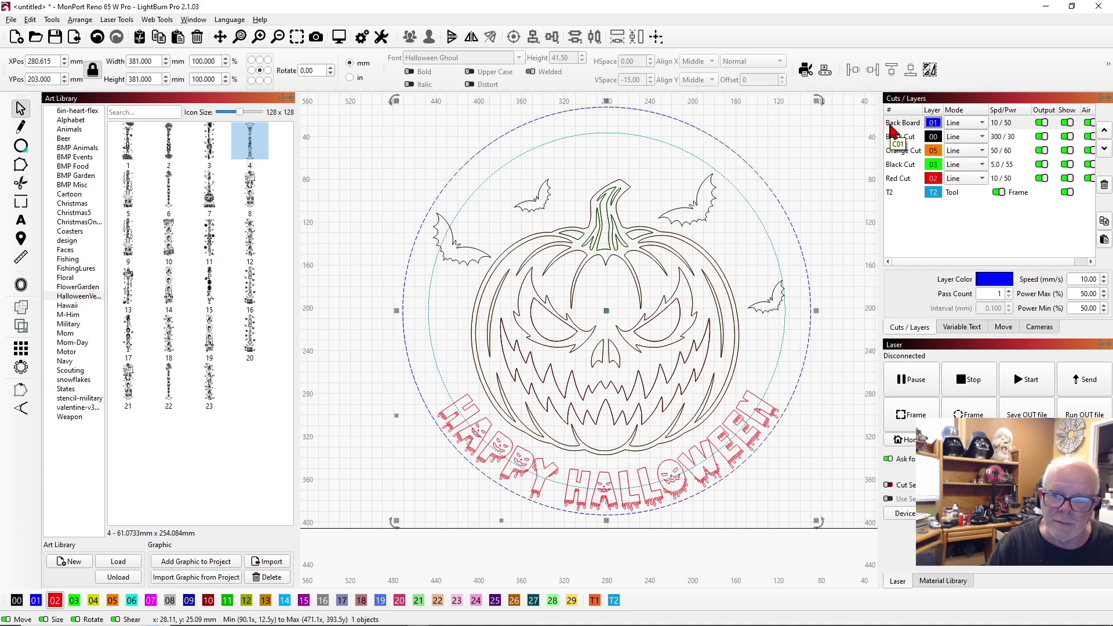
{"action": "left_click", "coordinate": [861, 185]}
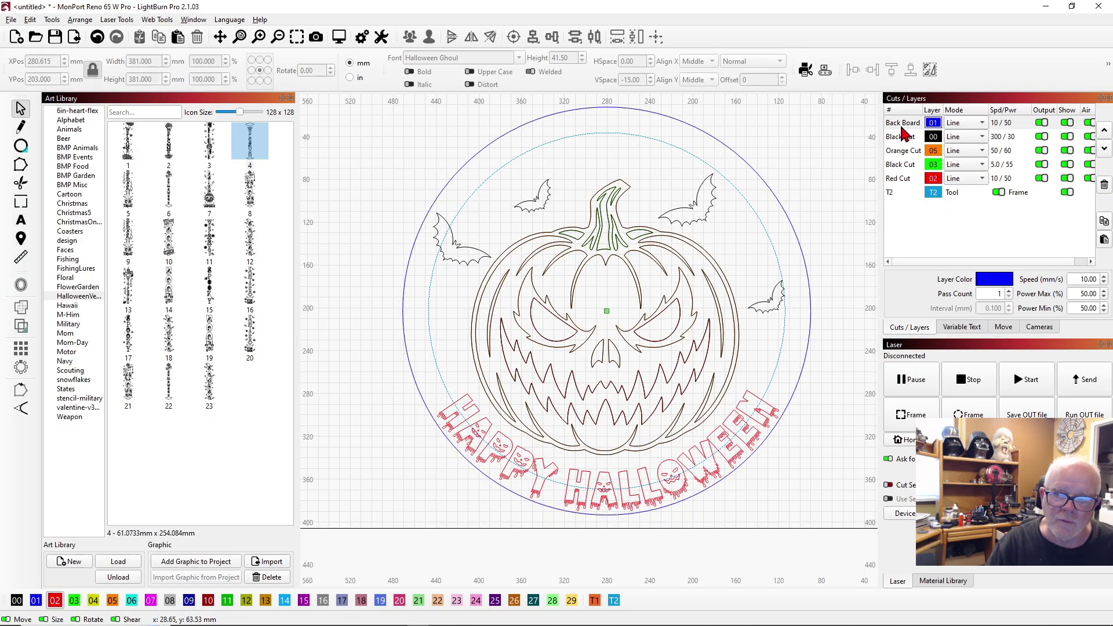
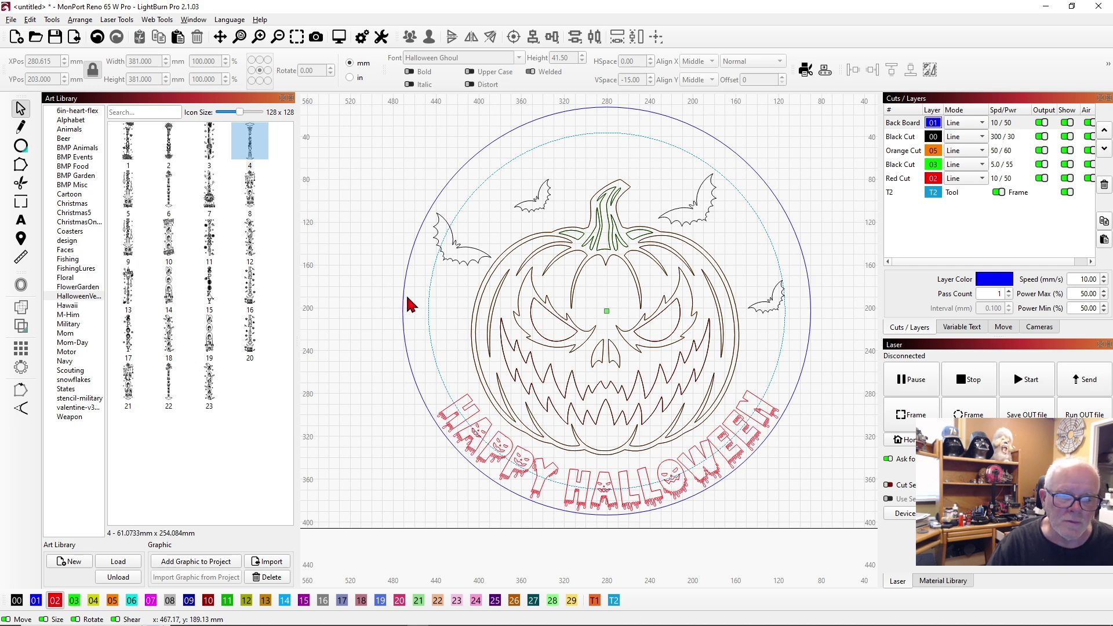
Draw a circle about 7 mm in diameter and place it near the back board's upper edge, left of the stem.
{"action": "scroll", "coordinate": [407, 299], "scroll_direction": "down", "scroll_amount": 3}
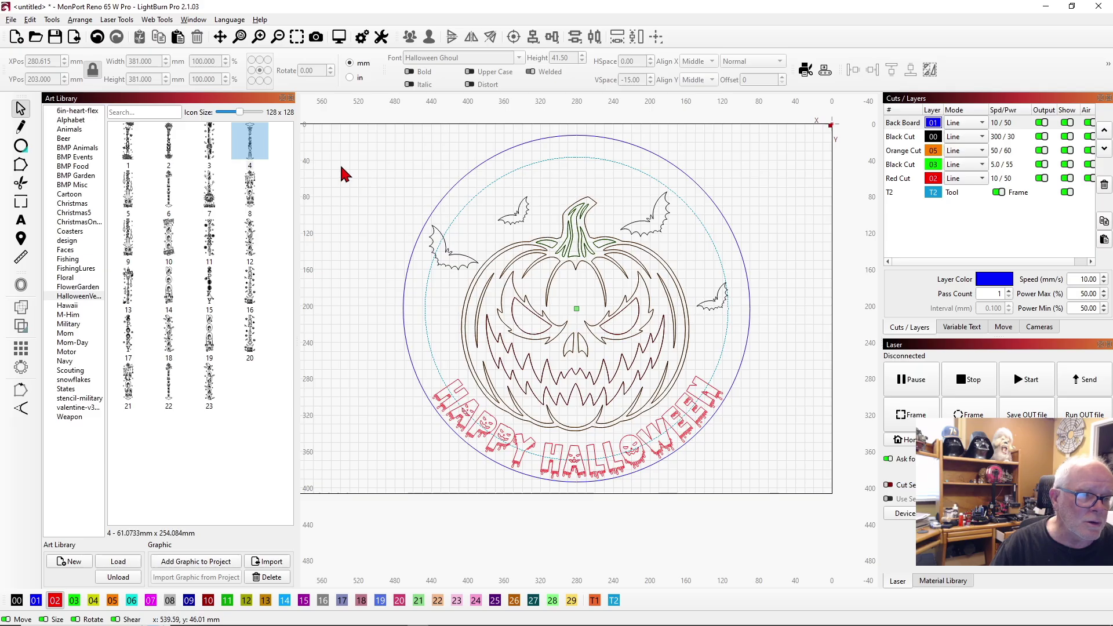
{"action": "left_click", "coordinate": [22, 147]}
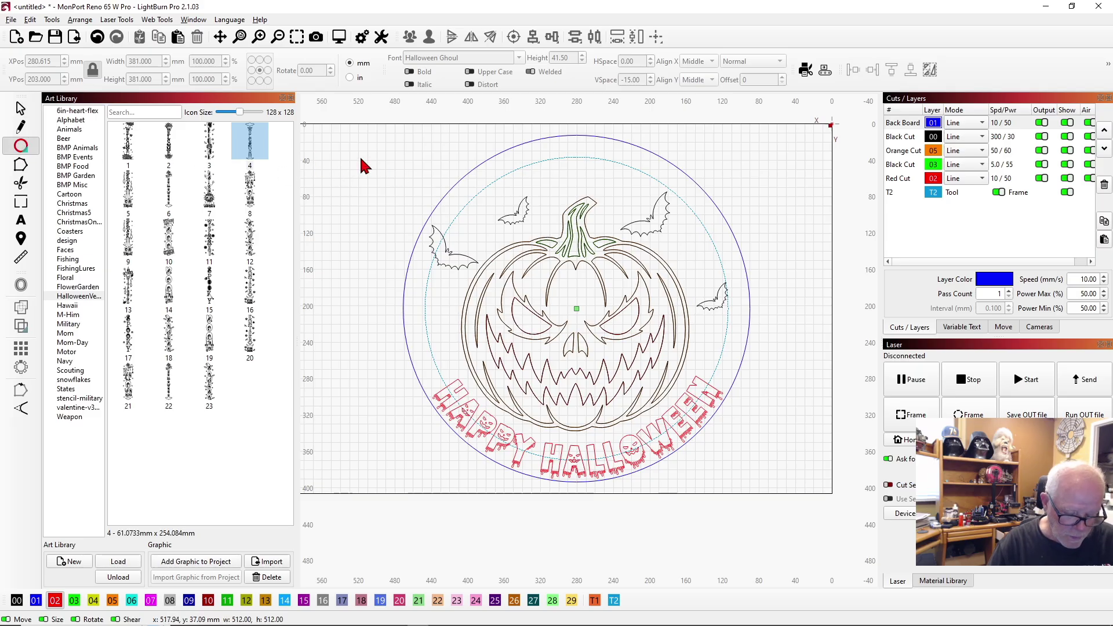
{"action": "left_click_drag", "start_coordinate": [360, 158], "coordinate": [365, 162]}
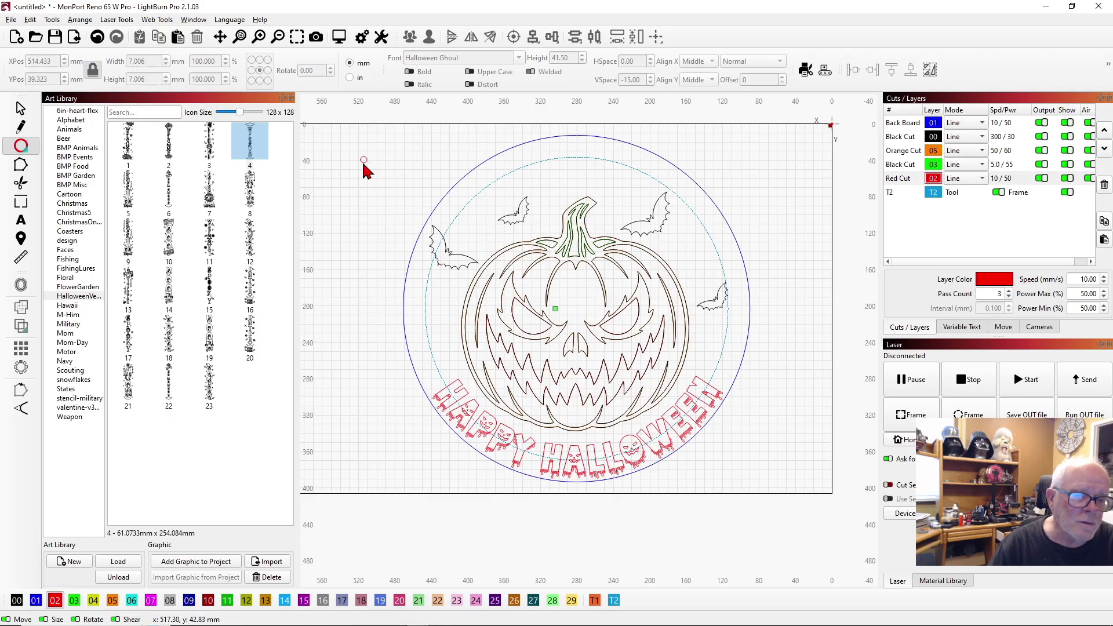
{"action": "left_click", "coordinate": [365, 162]}
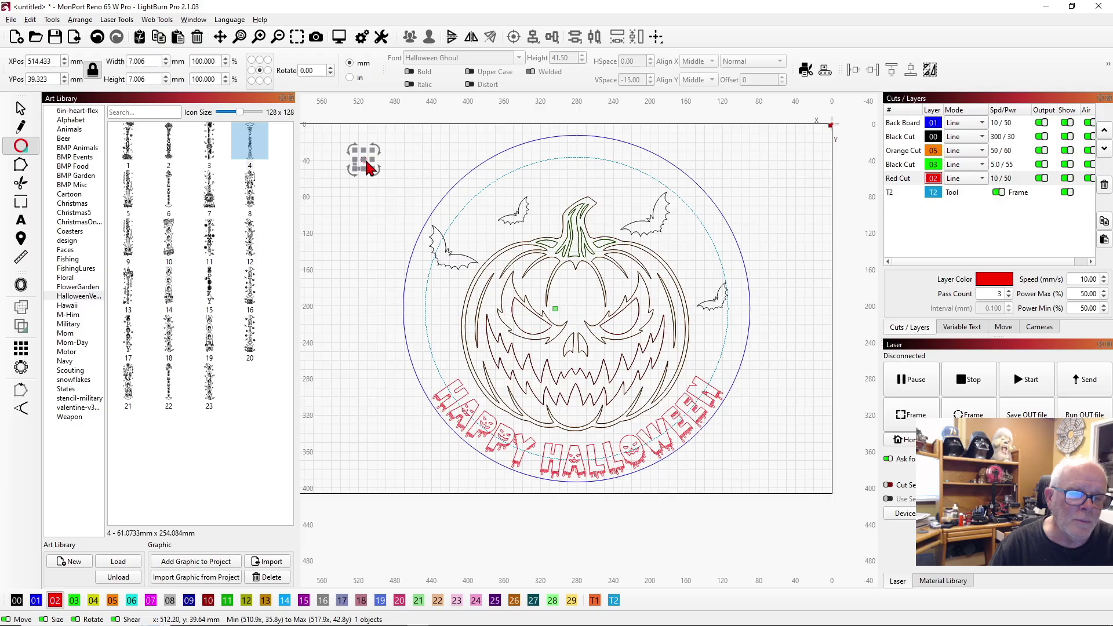
{"action": "left_click_drag", "start_coordinate": [364, 159], "coordinate": [544, 152]}
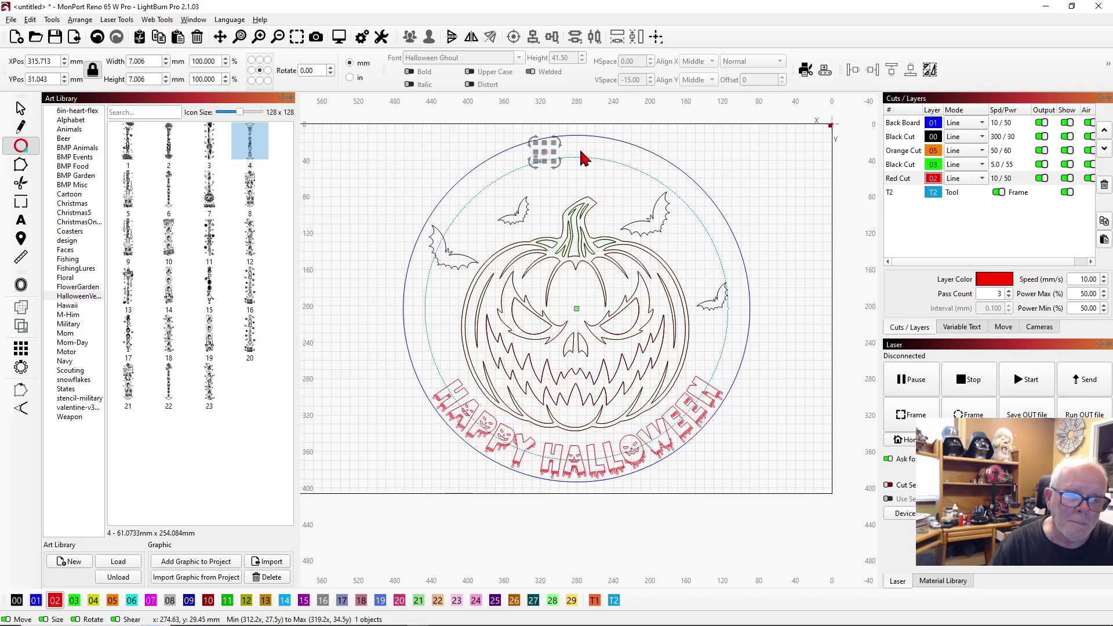
{"action": "left_click", "coordinate": [690, 145]}
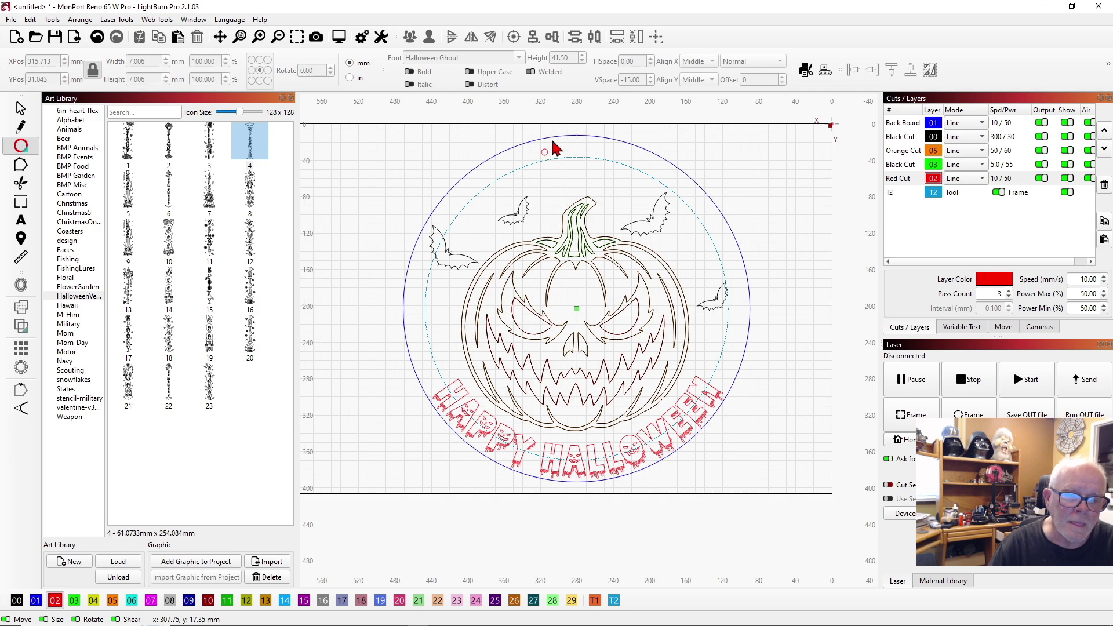
Assign the small hole circle to the blue Back Board layer 01.
{"action": "left_click", "coordinate": [36, 600]}
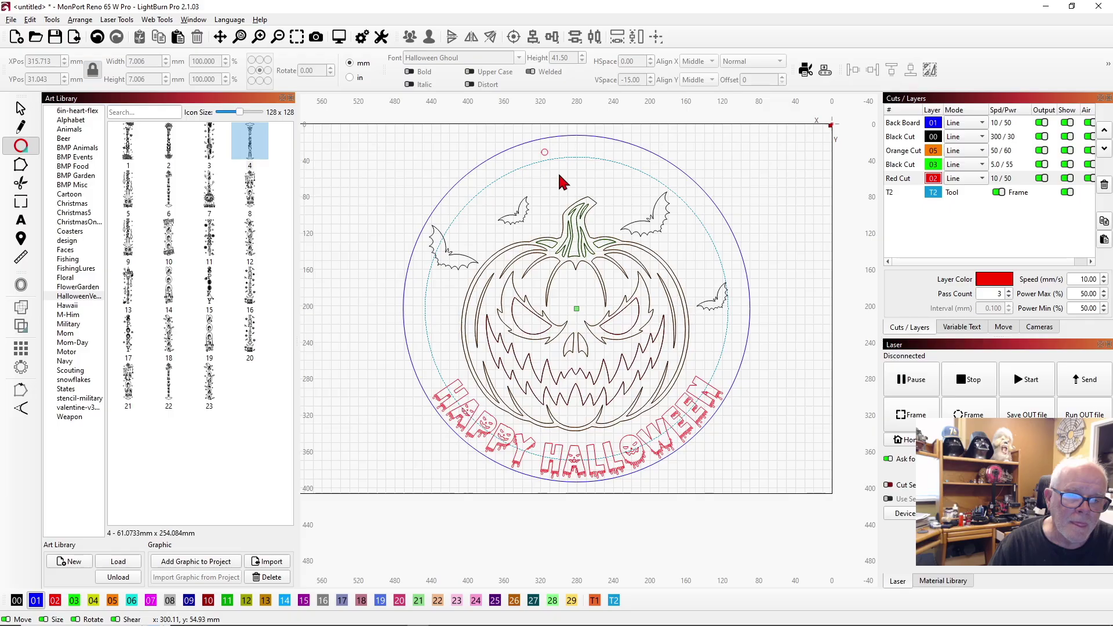
{"action": "left_click", "coordinate": [548, 152]}
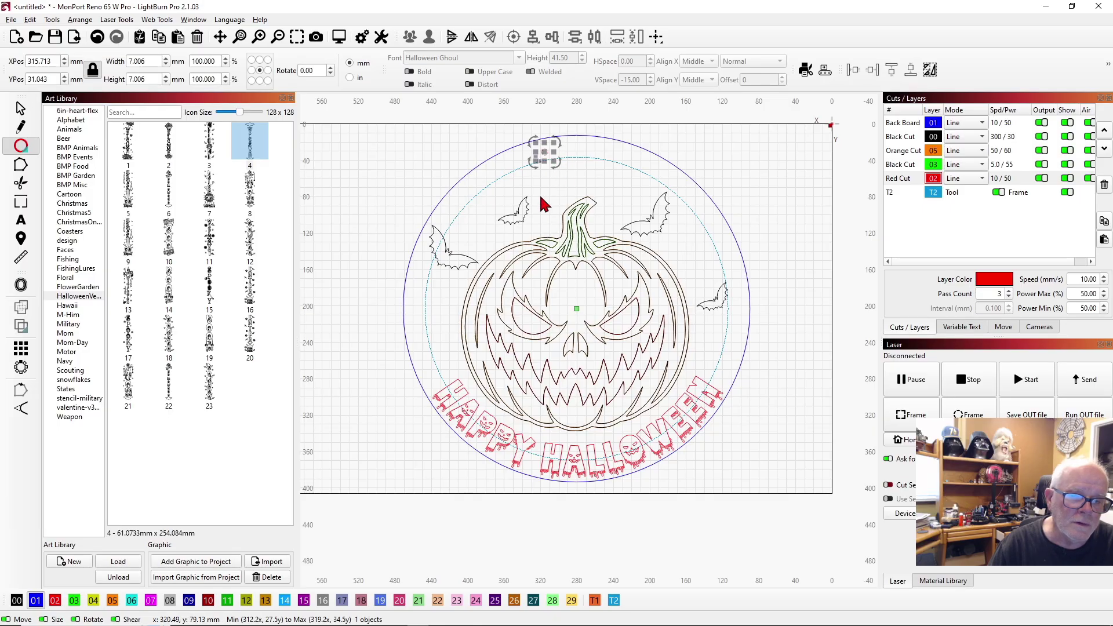
{"action": "left_click", "coordinate": [35, 600]}
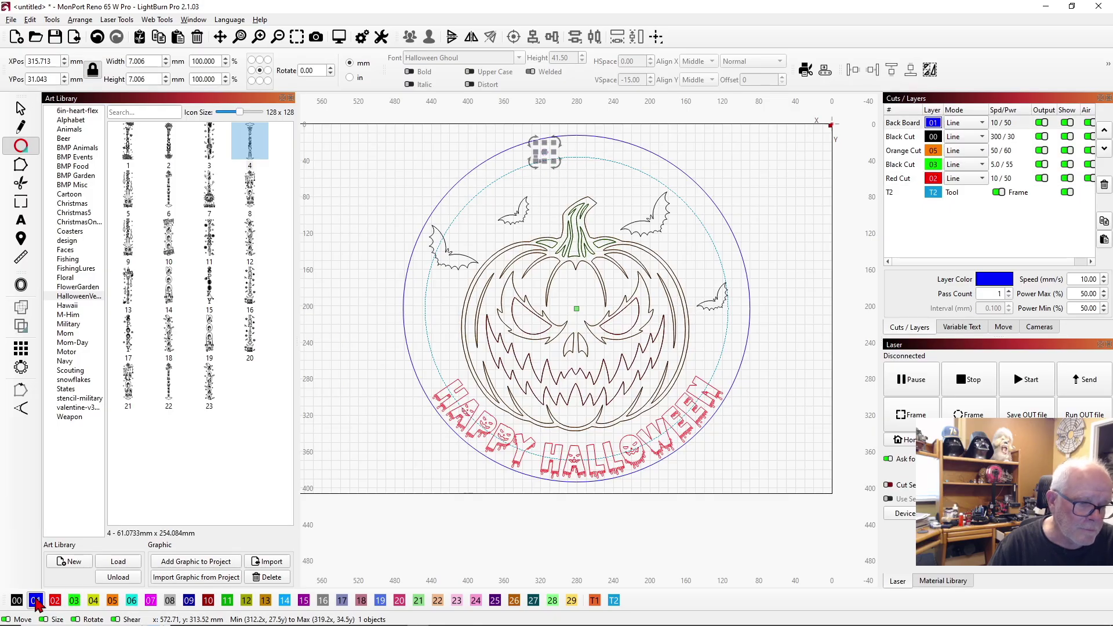
{"action": "left_click", "coordinate": [383, 231]}
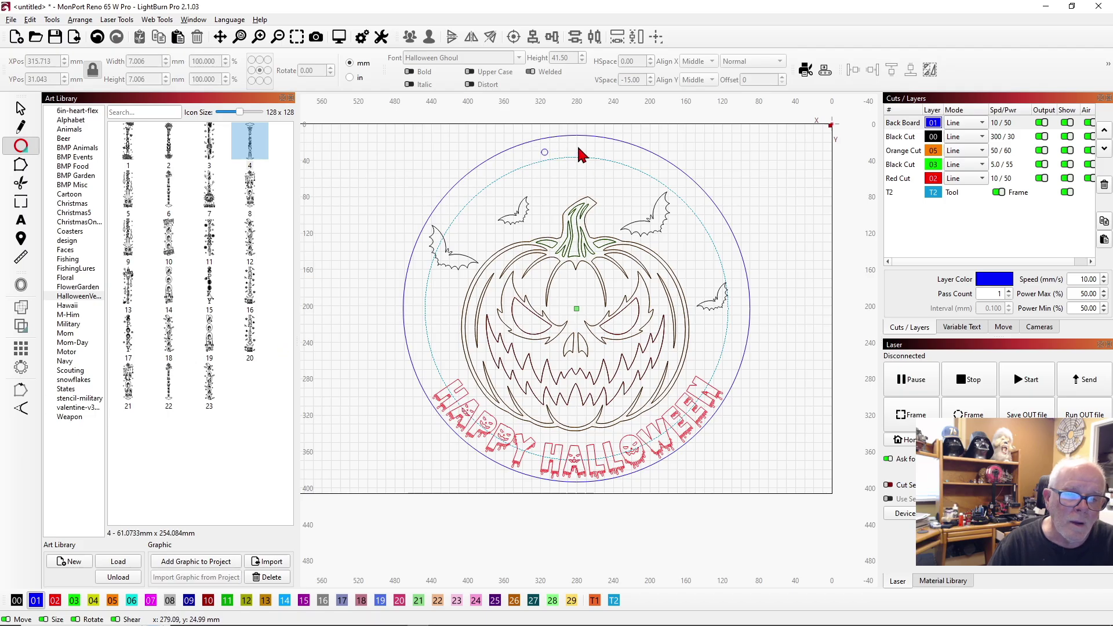
Duplicate the hole circle to the right of the stem near the back board's upper edge and lower the copy slightly.
{"action": "left_click", "coordinate": [549, 155]}
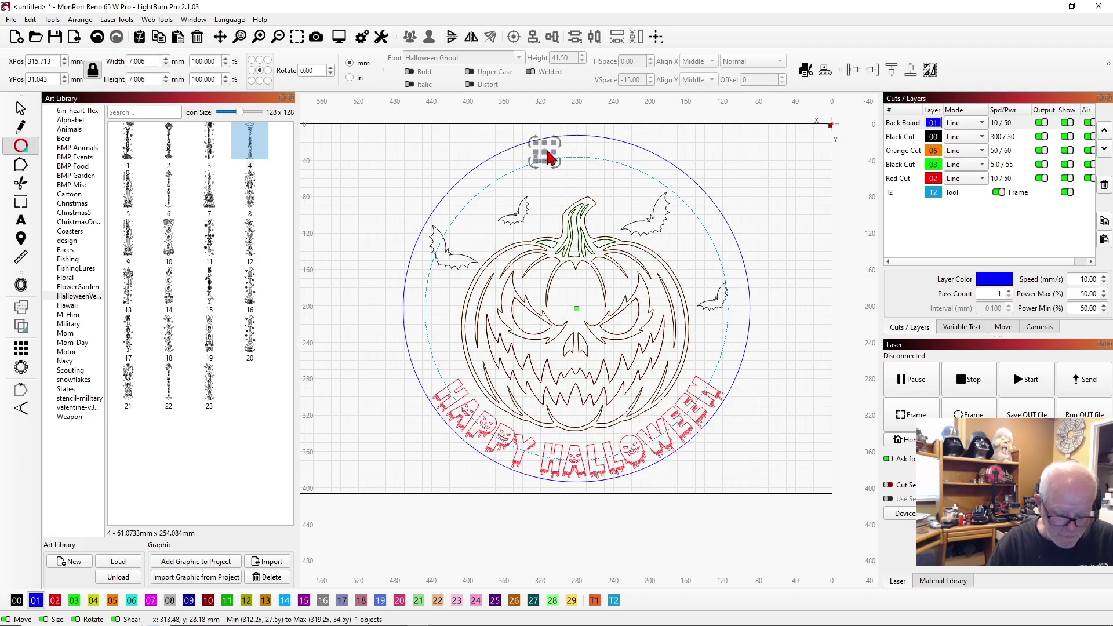
{"action": "left_click", "coordinate": [617, 153]}
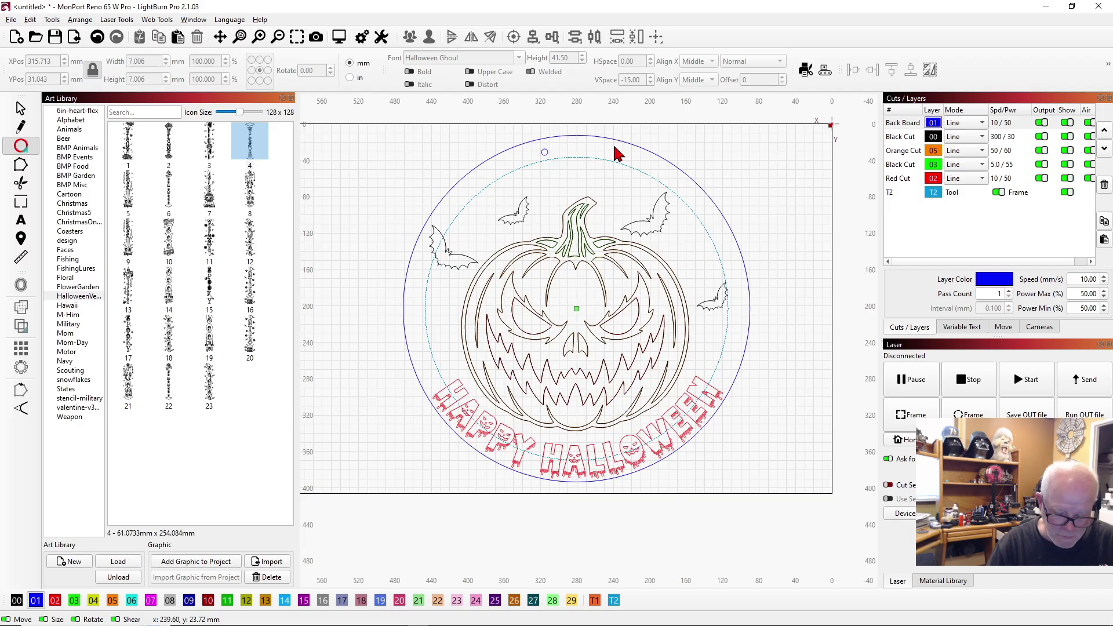
{"action": "left_click", "coordinate": [615, 147]}
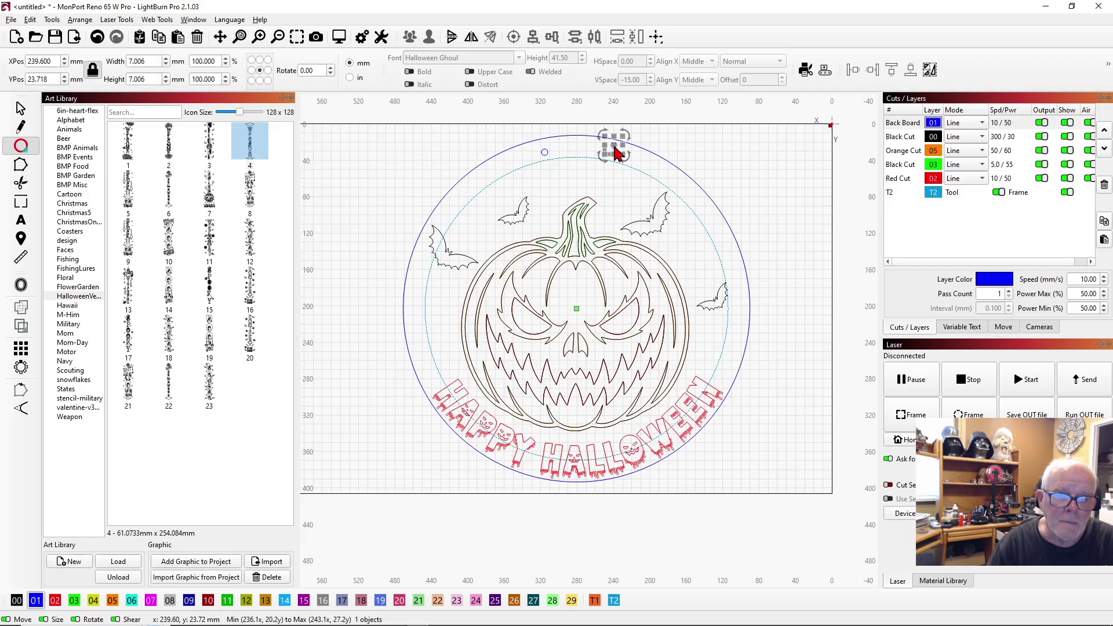
{"action": "left_click", "coordinate": [666, 142]}
{"action": "left_click", "coordinate": [615, 148]}
{"action": "left_click_drag", "start_coordinate": [618, 149], "coordinate": [613, 149]}
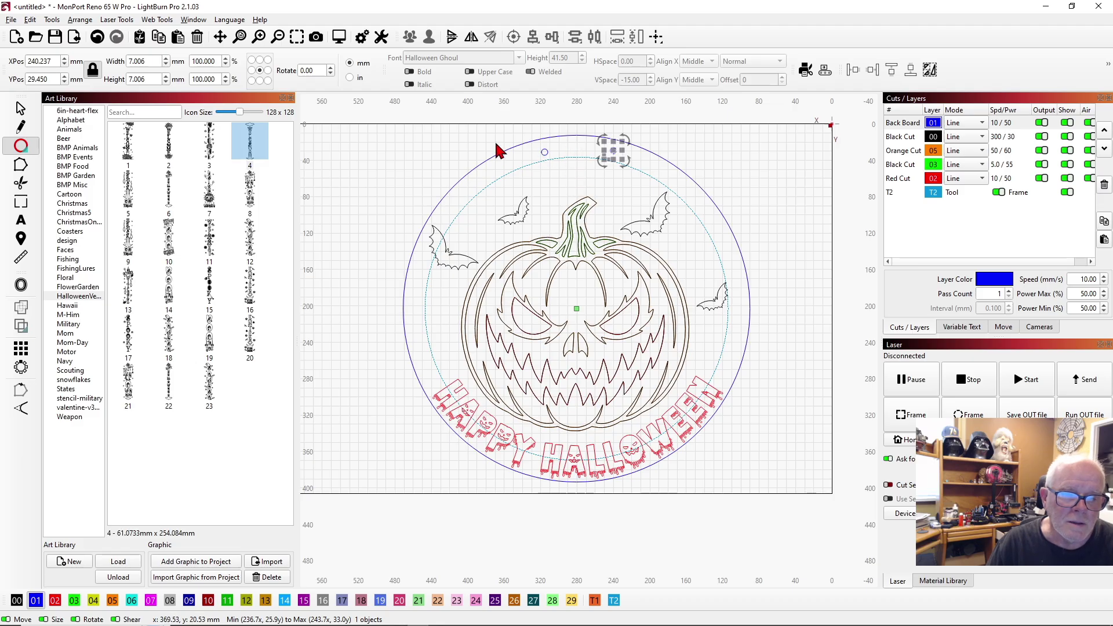
{"action": "left_click", "coordinate": [439, 141]}
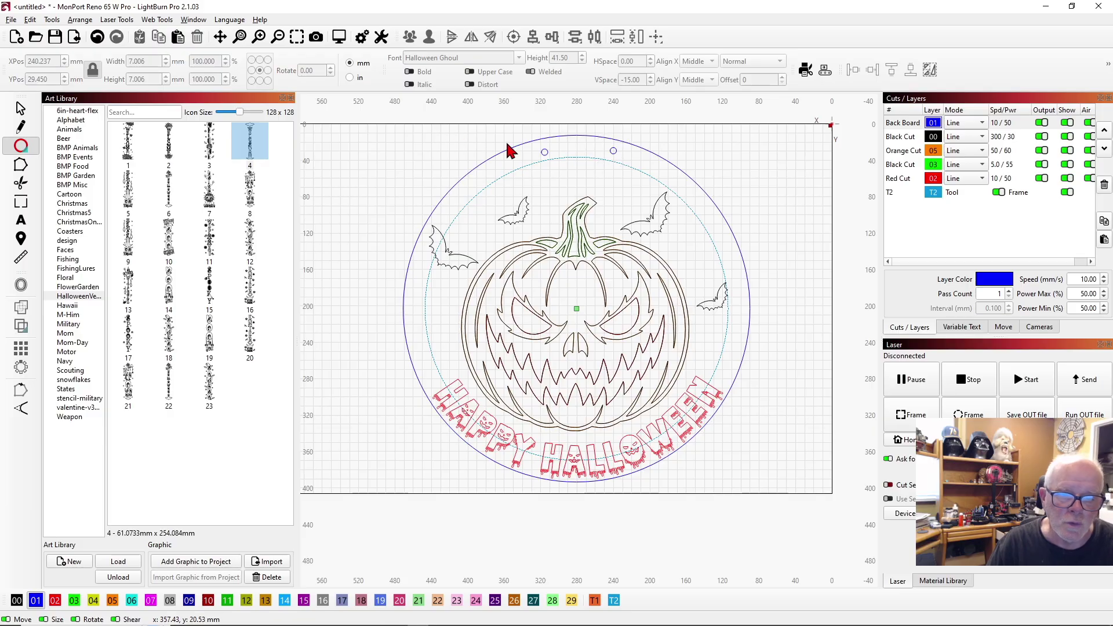
Move the right hole slightly inward and align both hanging holes at the same height.
{"action": "left_click_drag", "start_coordinate": [613, 154], "coordinate": [550, 152]}
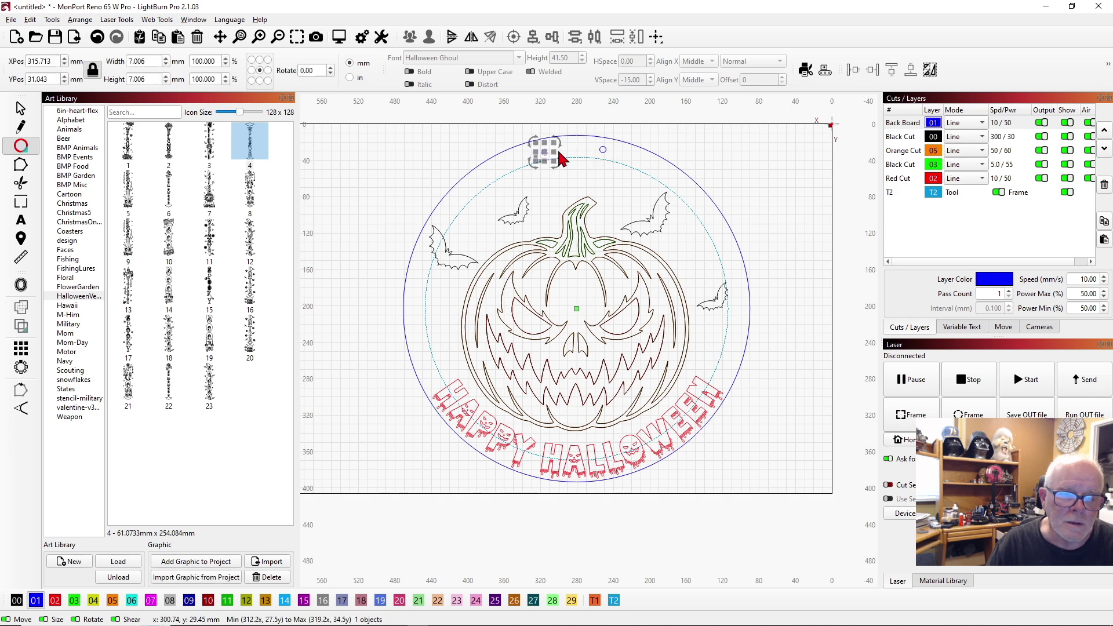
{"action": "left_click", "coordinate": [603, 150], "text": "shift"}
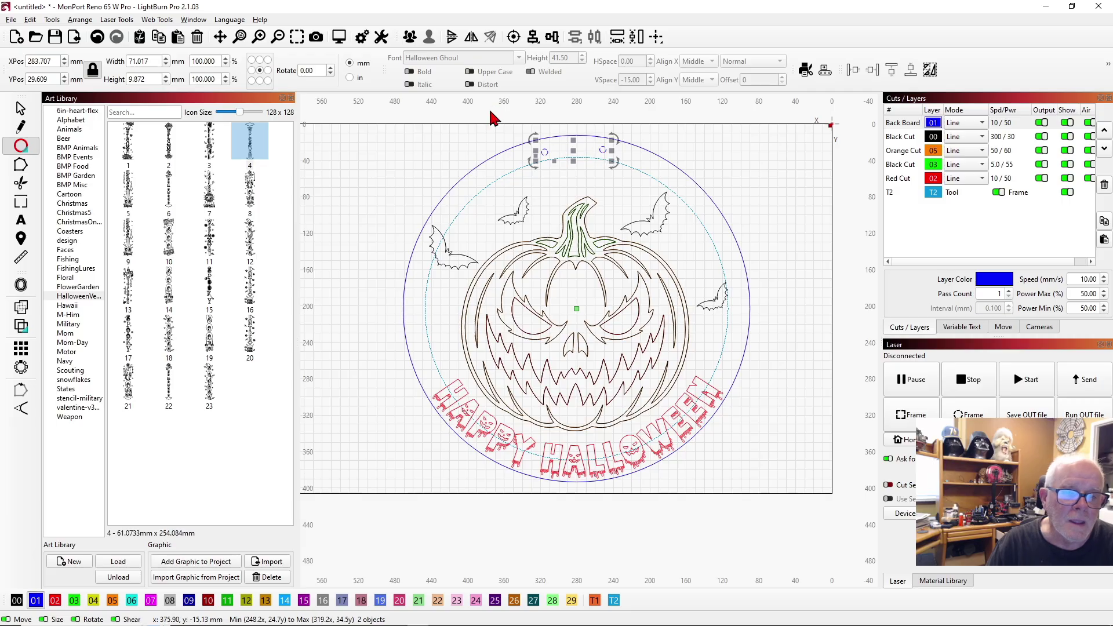
{"action": "left_click", "coordinate": [555, 41]}
{"action": "left_click", "coordinate": [586, 60]}
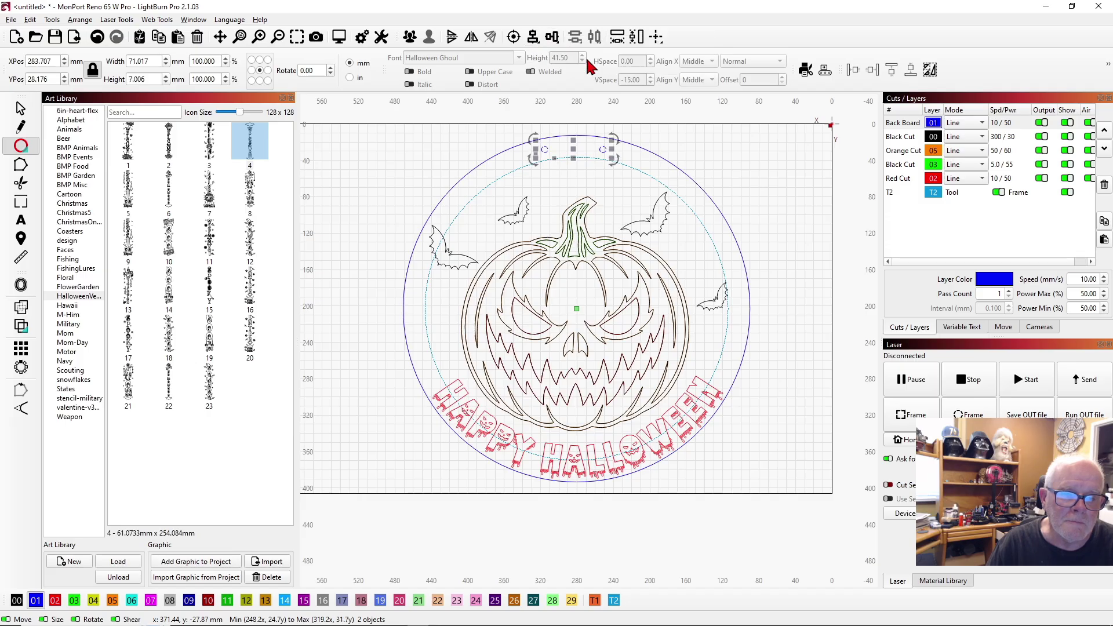
{"action": "left_click", "coordinate": [690, 161]}
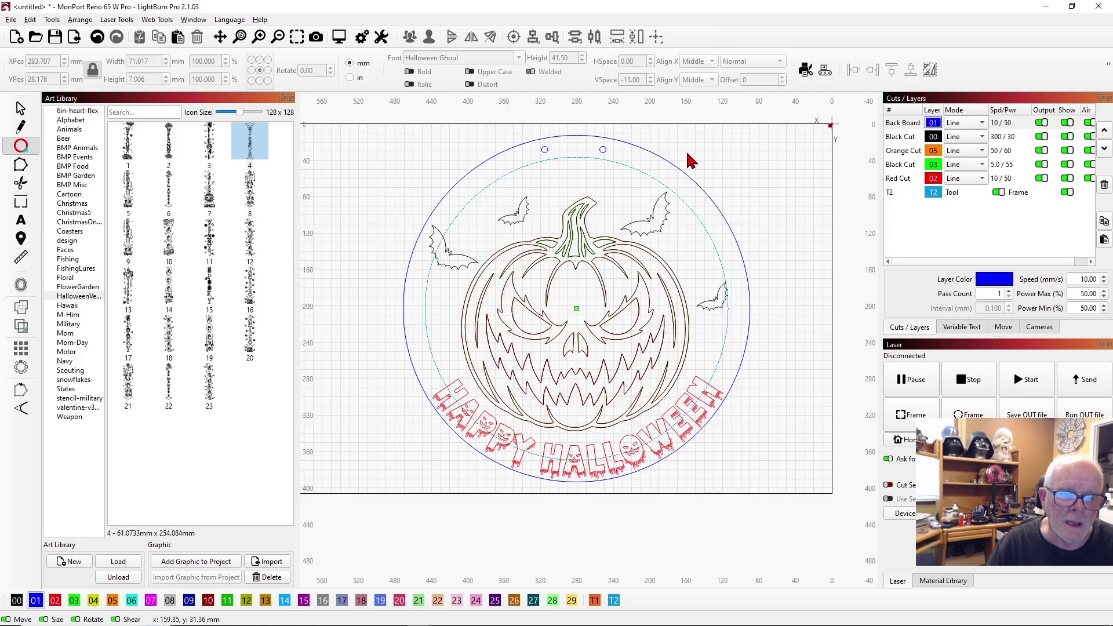
Group the two hanging holes and shift them slightly right toward the back board's vertical centerline.
{"action": "left_click", "coordinate": [574, 140]}
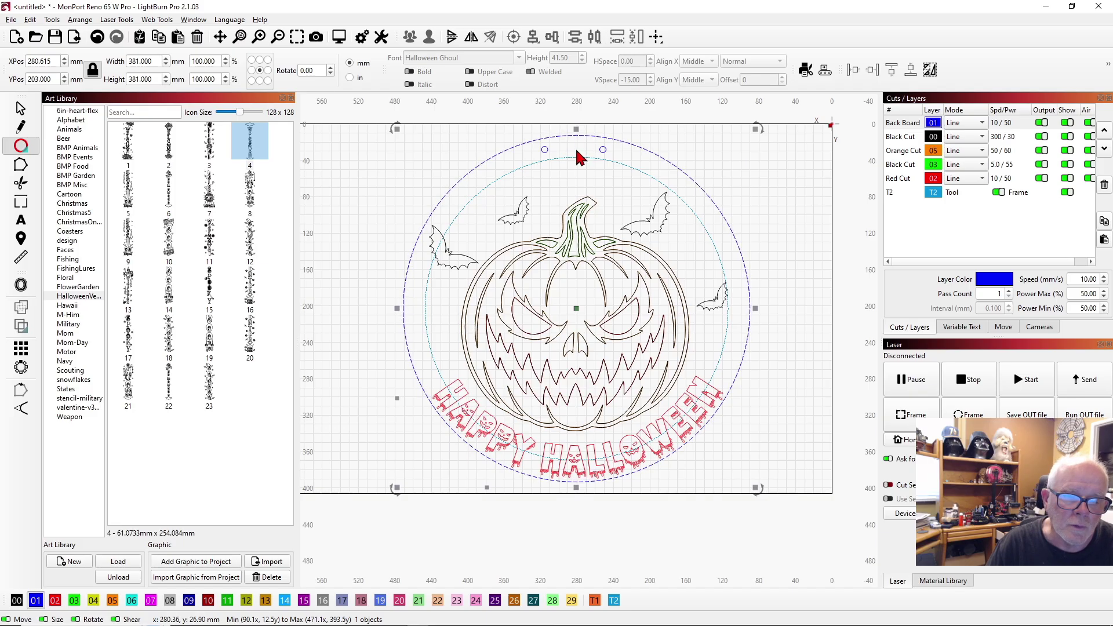
{"action": "left_click", "coordinate": [607, 153]}
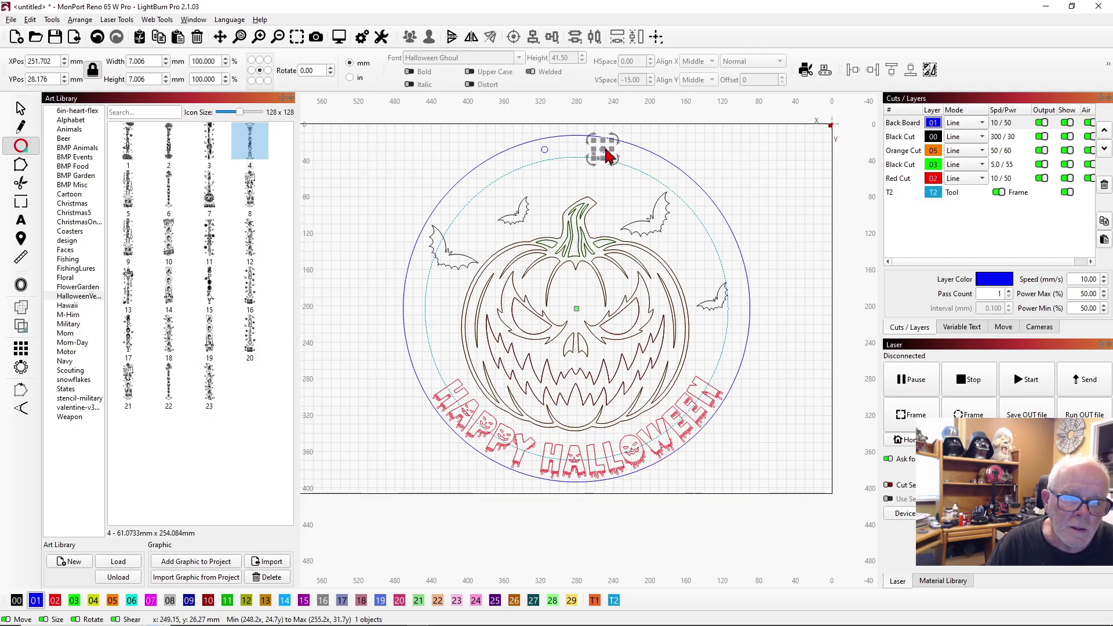
{"action": "left_click", "coordinate": [545, 152], "text": "shift"}
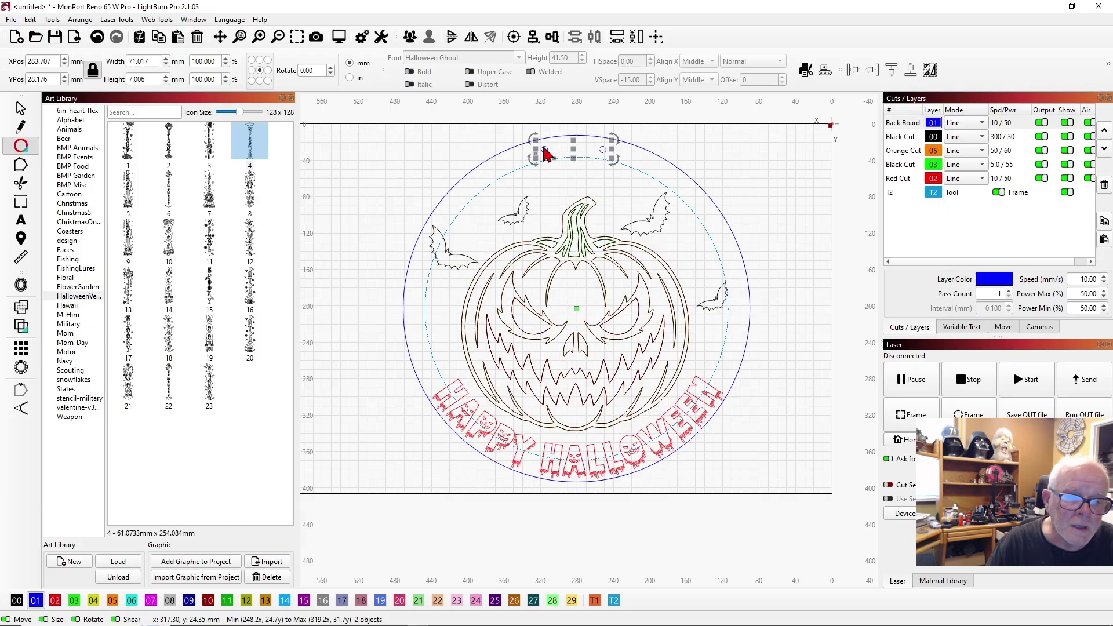
{"action": "left_click", "coordinate": [414, 39]}
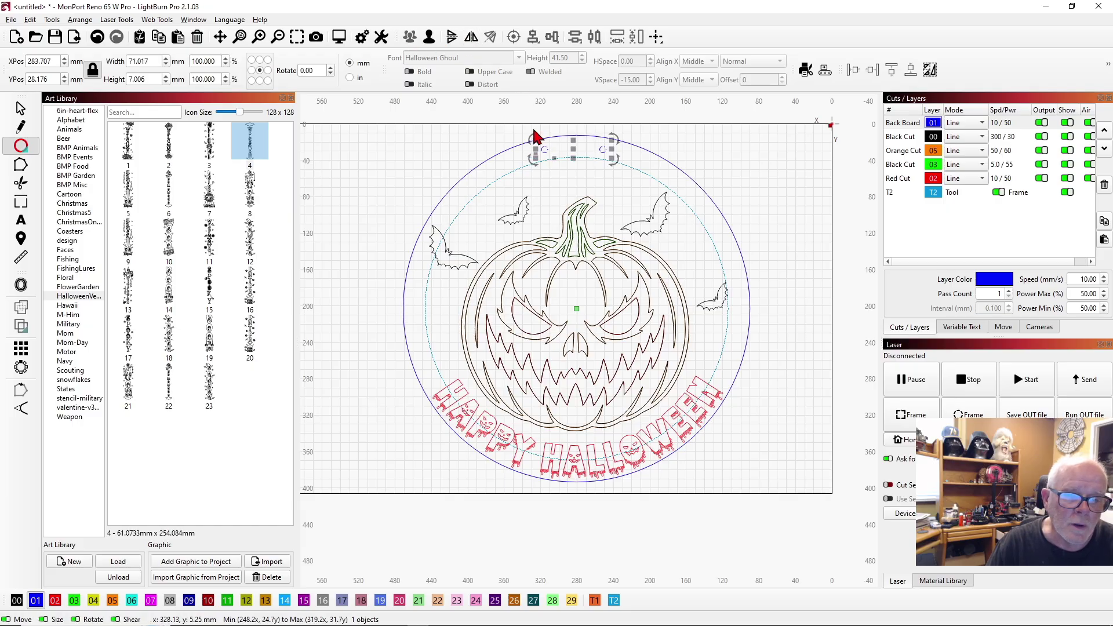
{"action": "left_click_drag", "start_coordinate": [571, 150], "coordinate": [577, 150]}
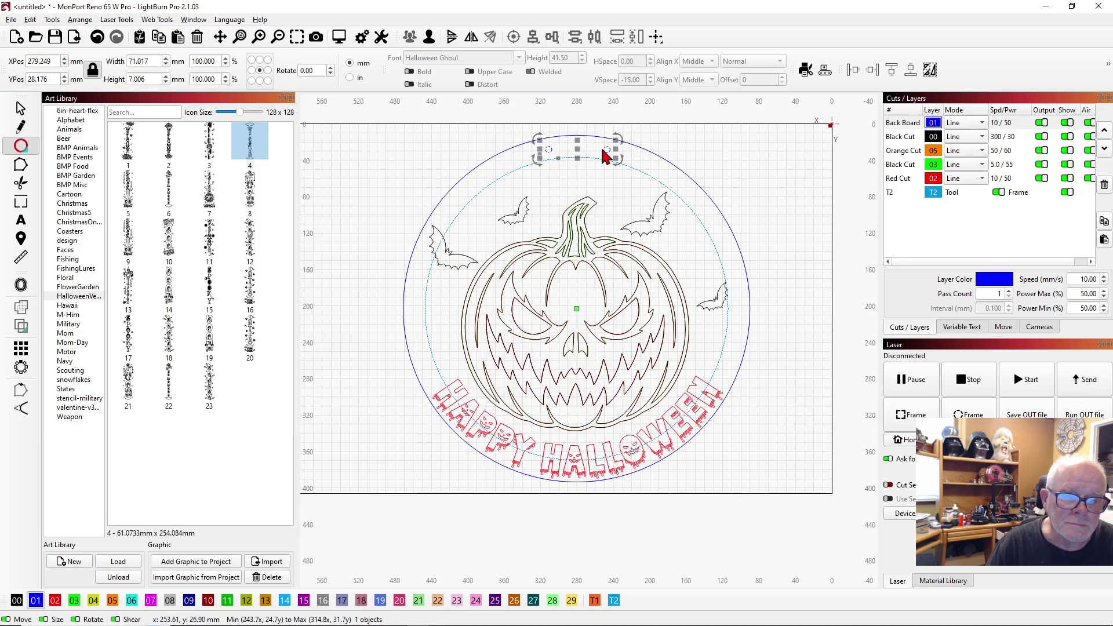
{"action": "left_click", "coordinate": [587, 136]}
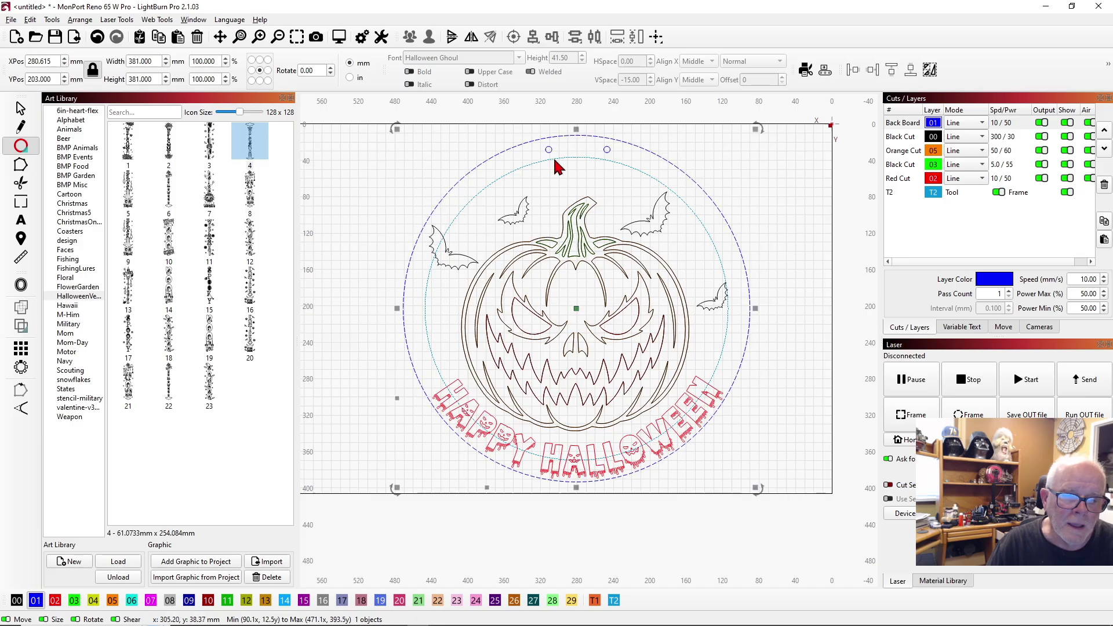
{"action": "left_click", "coordinate": [348, 180]}
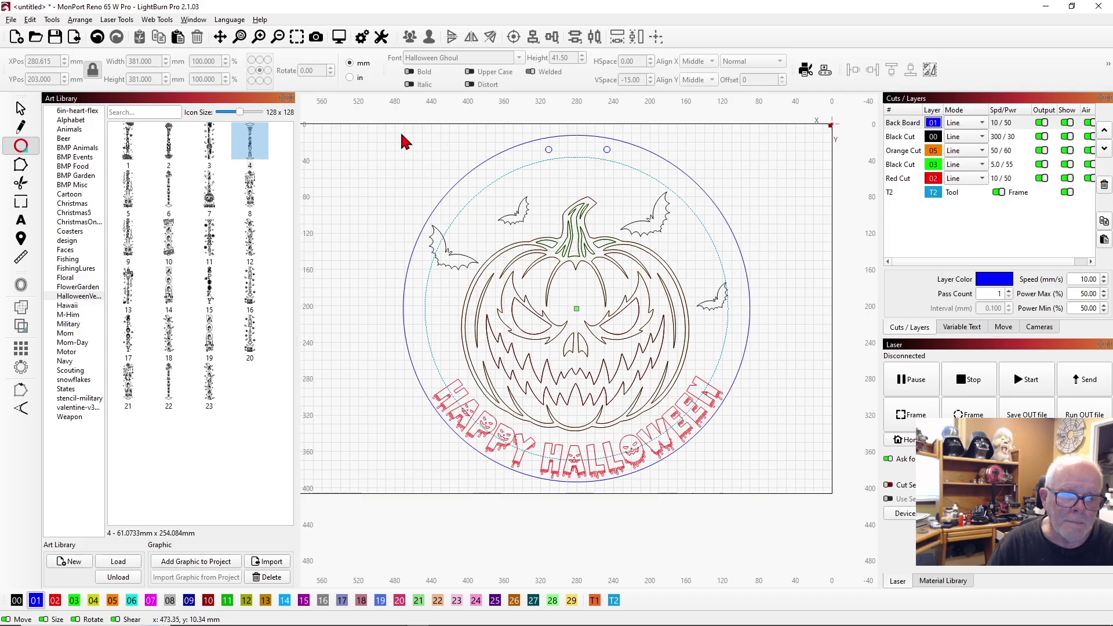
Delete the stray ellipse, select the whole design, and move it slightly up and to the right.
{"action": "left_click_drag", "start_coordinate": [389, 113], "coordinate": [615, 292]}
{"action": "key", "text": "Delete"}
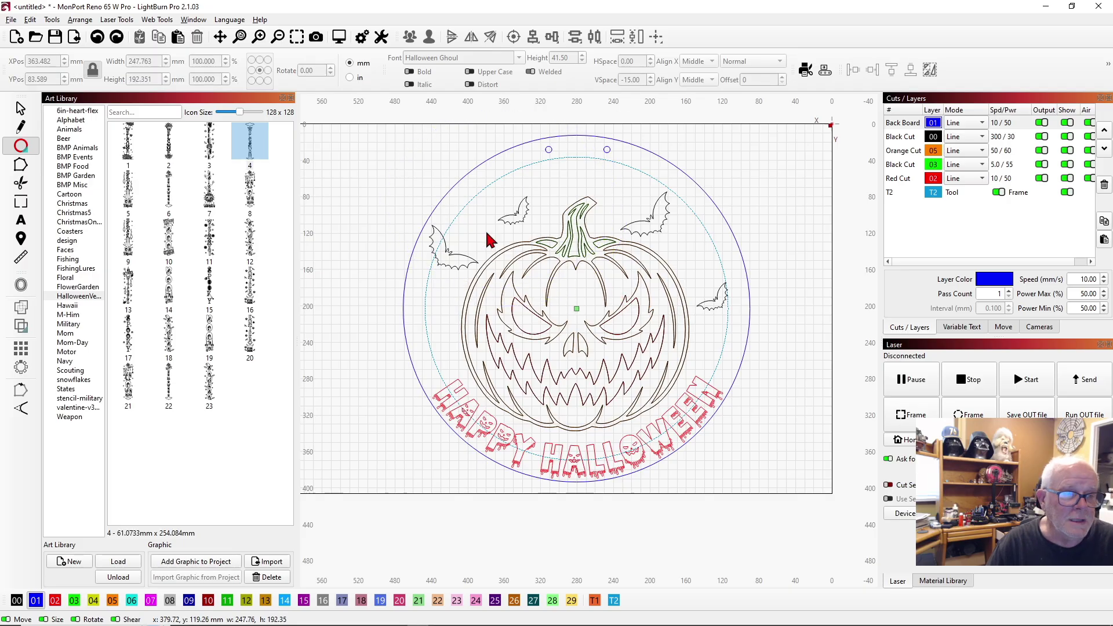
{"action": "left_click", "coordinate": [23, 111]}
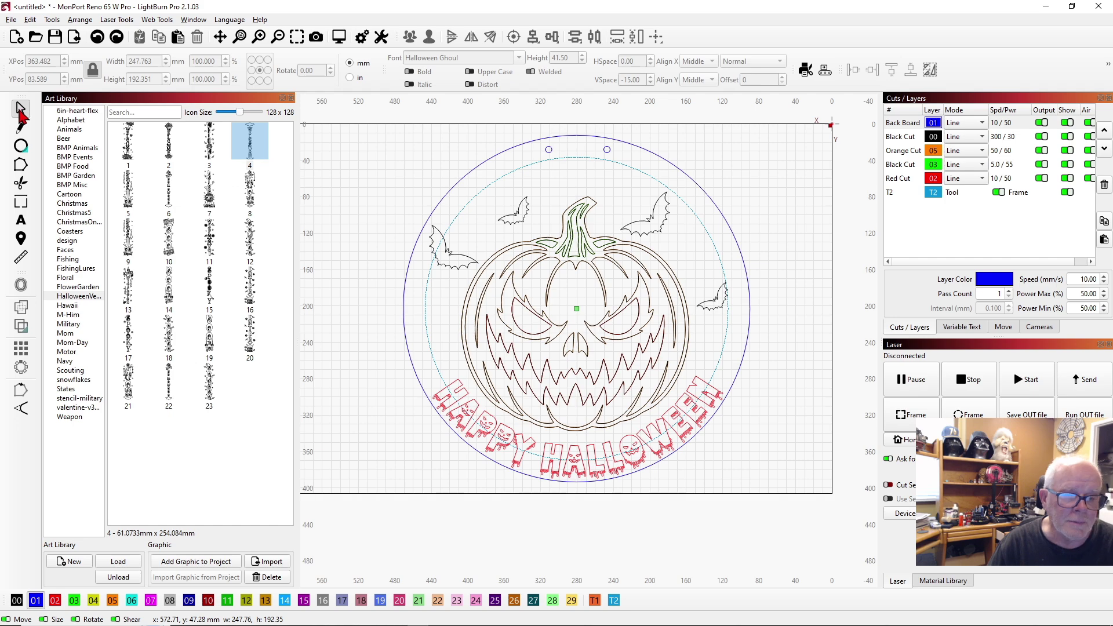
{"action": "left_click_drag", "start_coordinate": [399, 121], "coordinate": [316, 104]}
{"action": "left_click", "coordinate": [844, 545]}
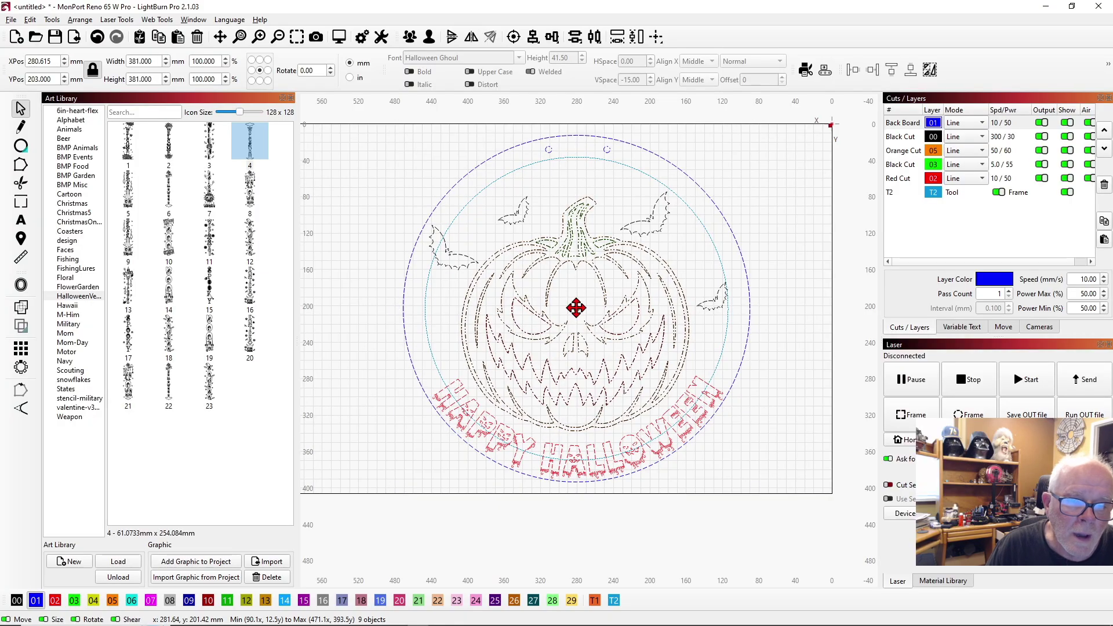
{"action": "left_click_drag", "start_coordinate": [576, 308], "coordinate": [578, 306]}
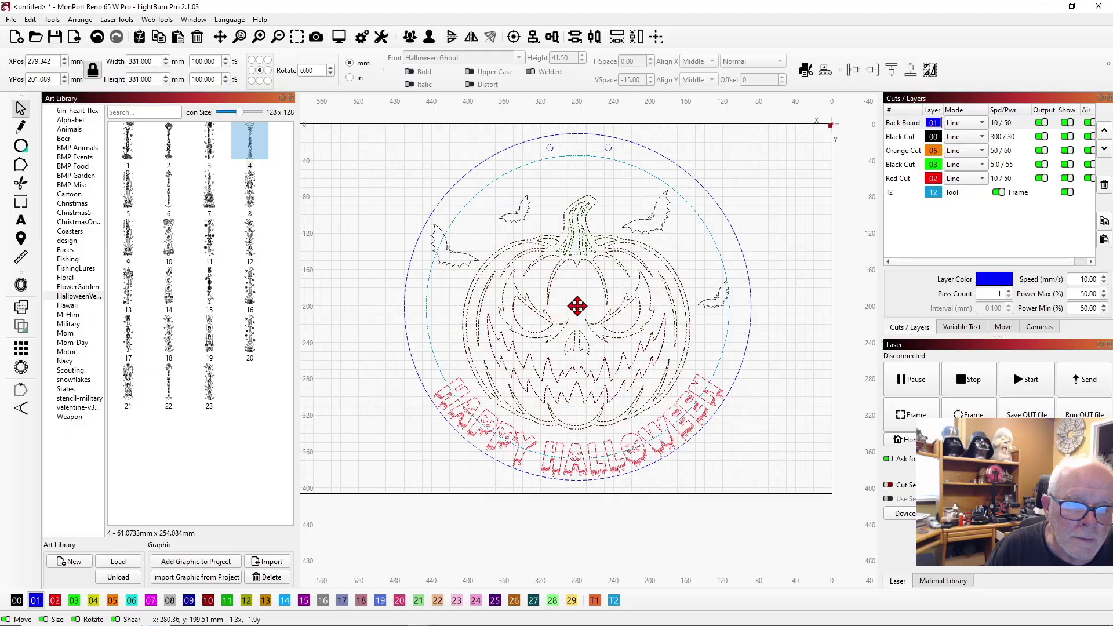
Move the whole selected design very slightly to the left and deselect it.
{"action": "left_click_drag", "start_coordinate": [577, 306], "coordinate": [577, 306]}
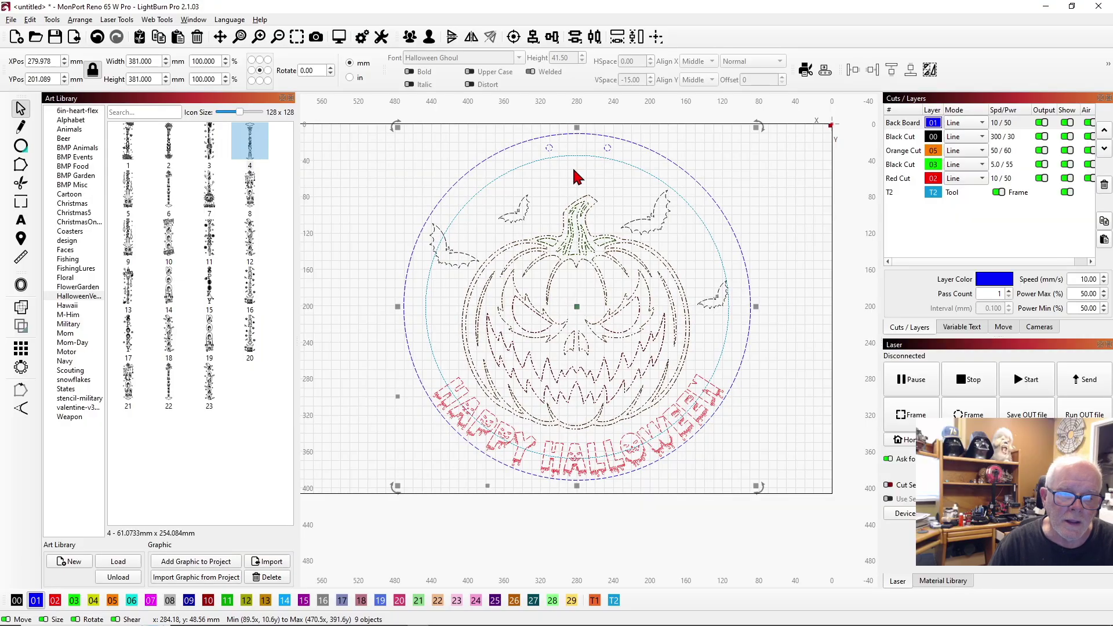
{"action": "left_click", "coordinate": [491, 228]}
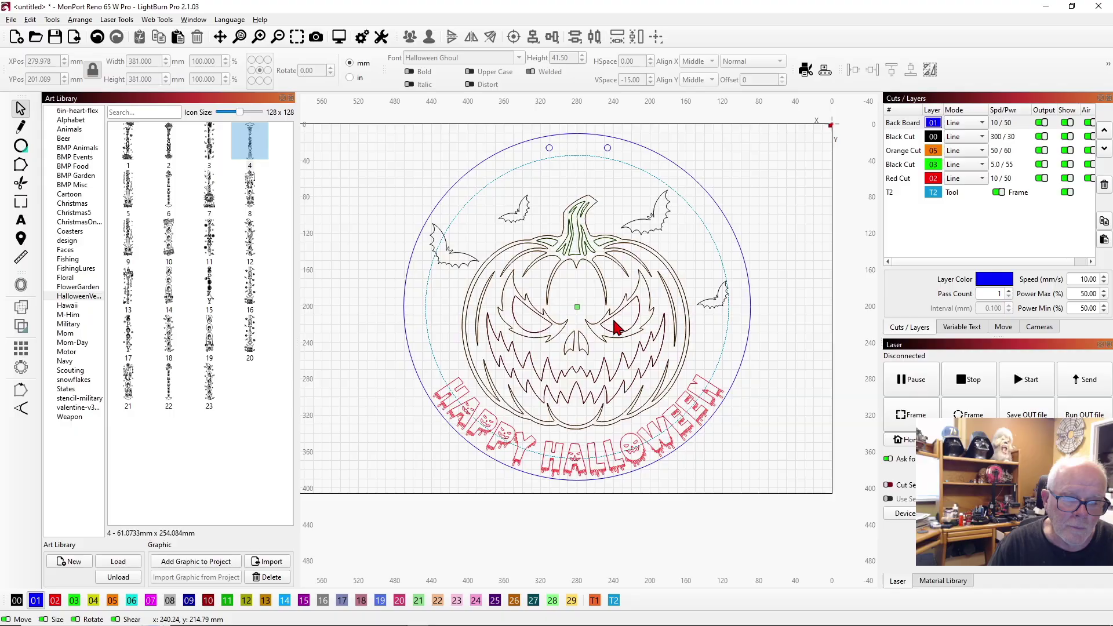
{"action": "left_click", "coordinate": [576, 258]}
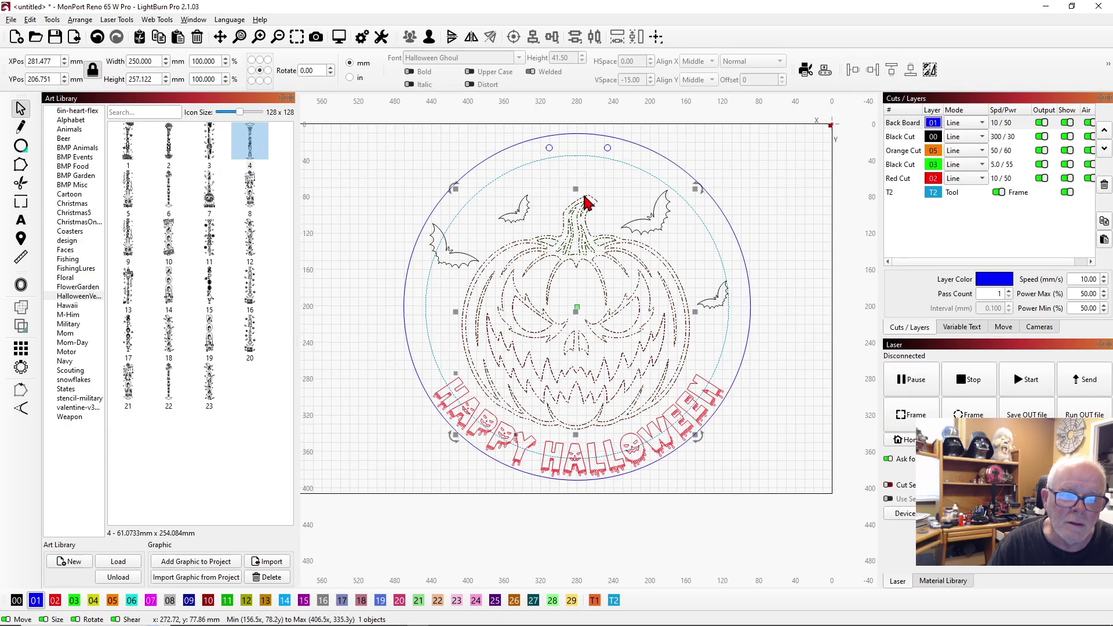
{"action": "left_click", "coordinate": [552, 148]}
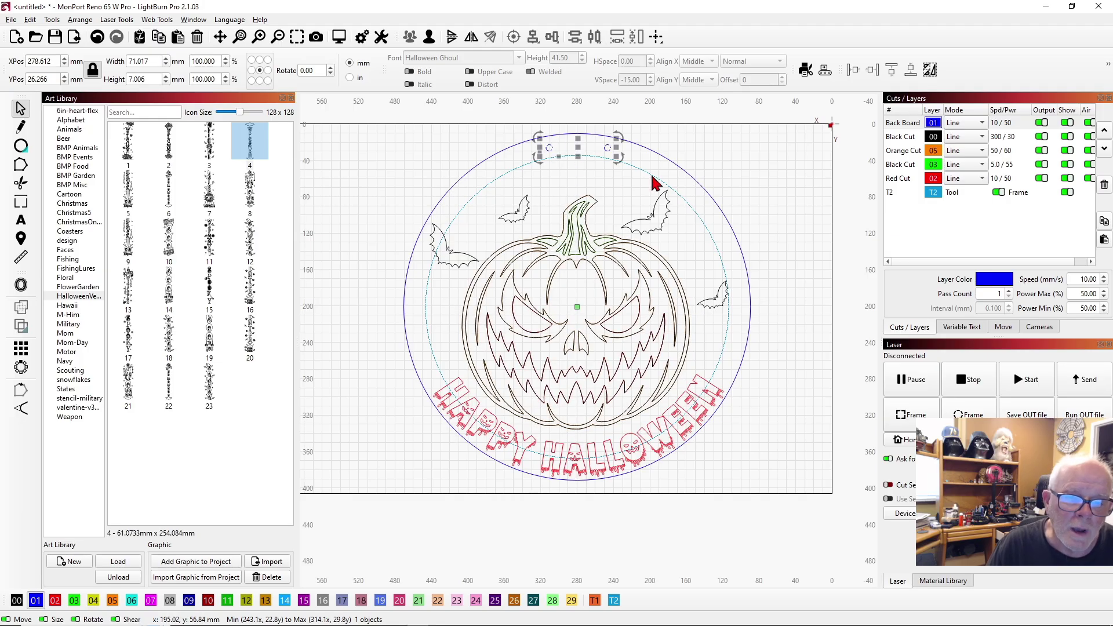
{"action": "left_click", "coordinate": [747, 155]}
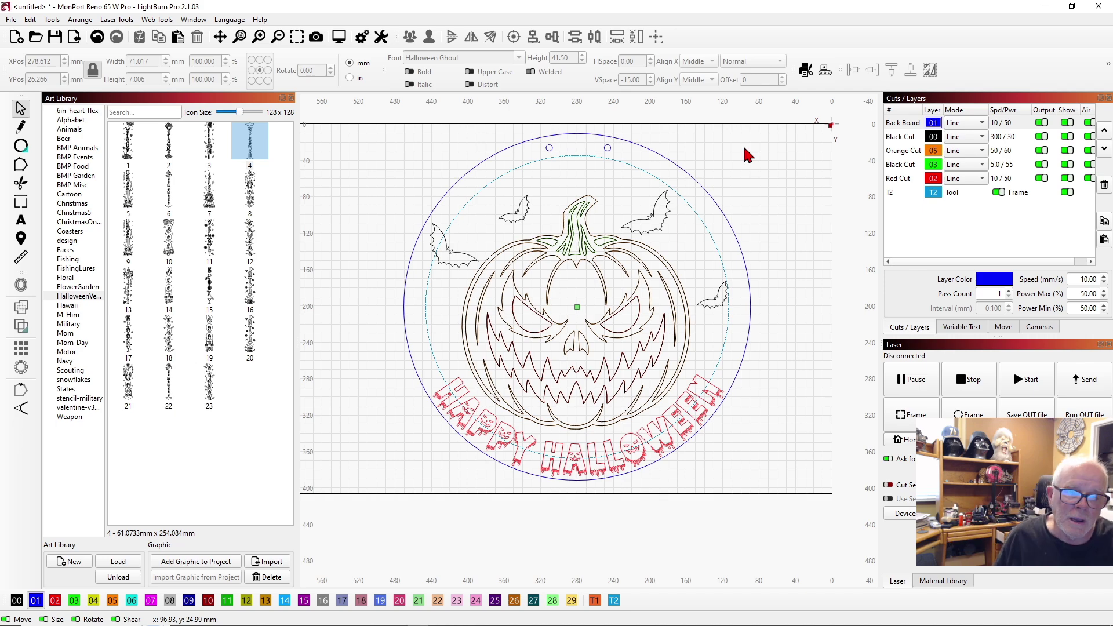
{"action": "left_click", "coordinate": [610, 149]}
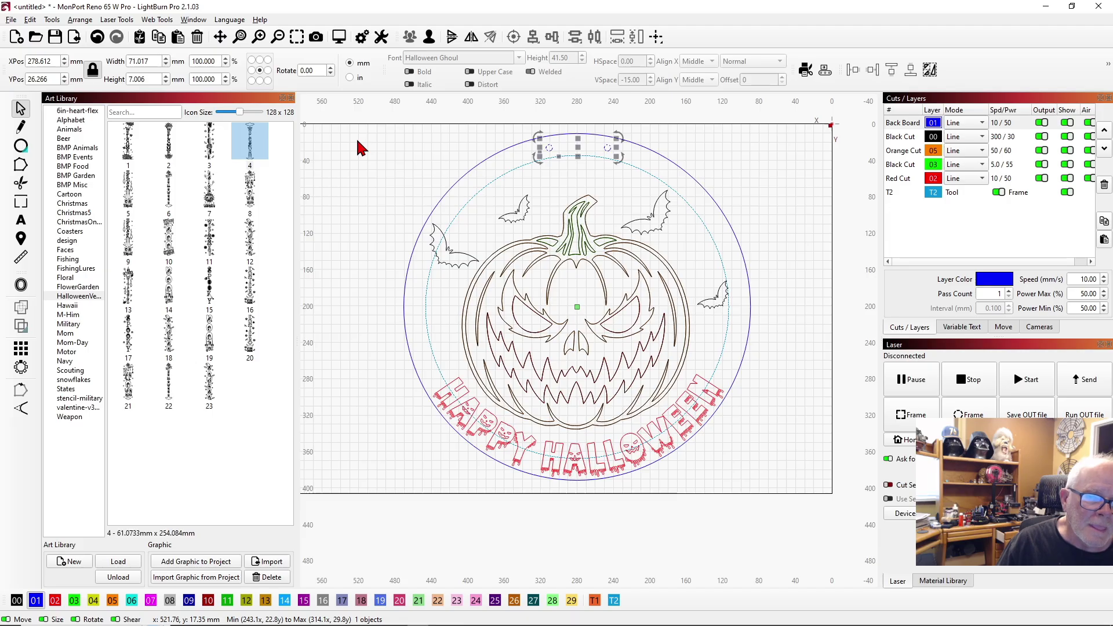
{"action": "left_click", "coordinate": [383, 156]}
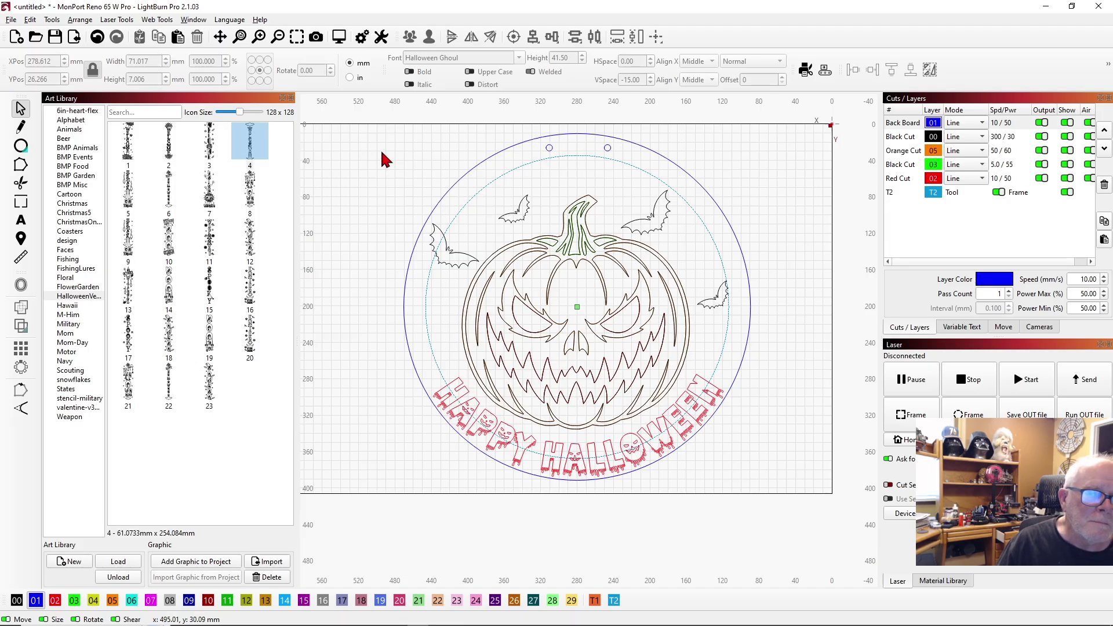
Ungroup the two hanging holes near the back board's upper edge.
{"action": "left_click", "coordinate": [551, 149]}
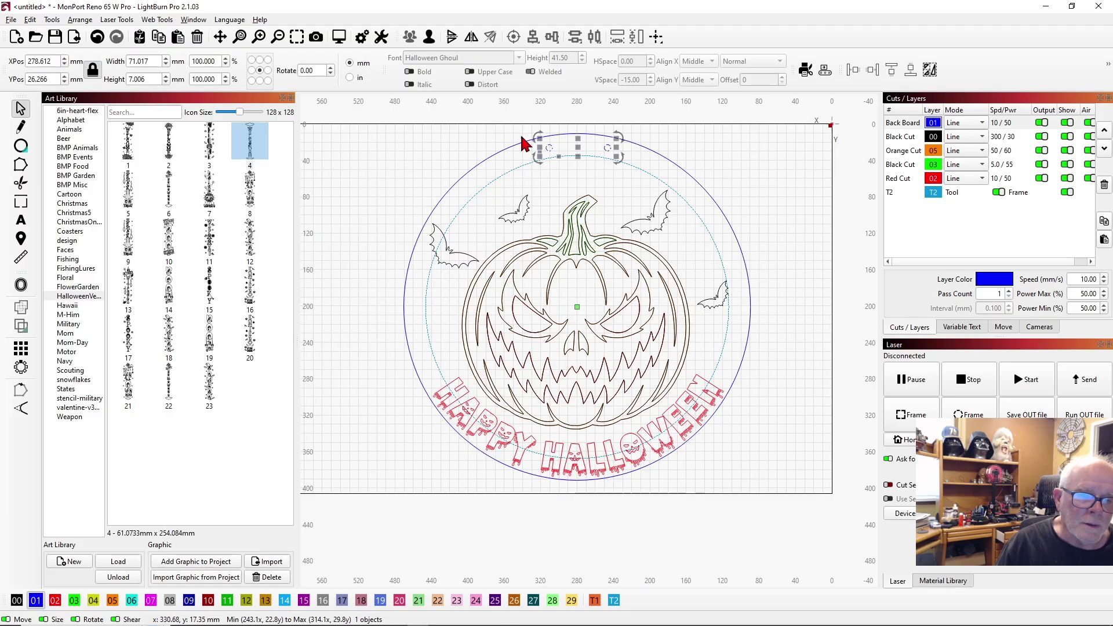
{"action": "left_click", "coordinate": [428, 40]}
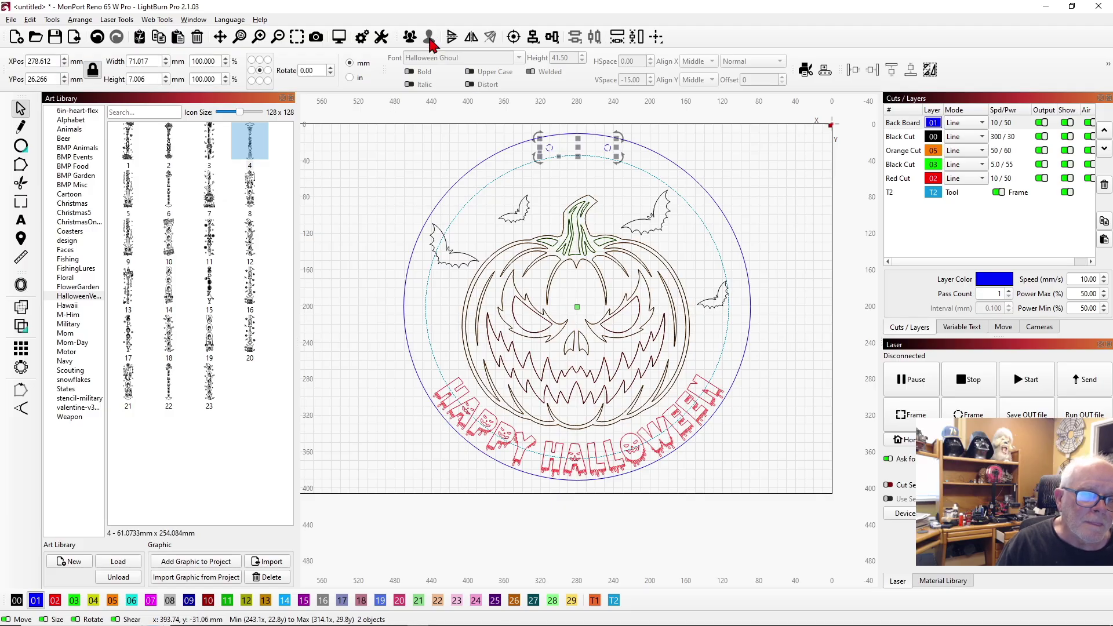
{"action": "left_click", "coordinate": [444, 143]}
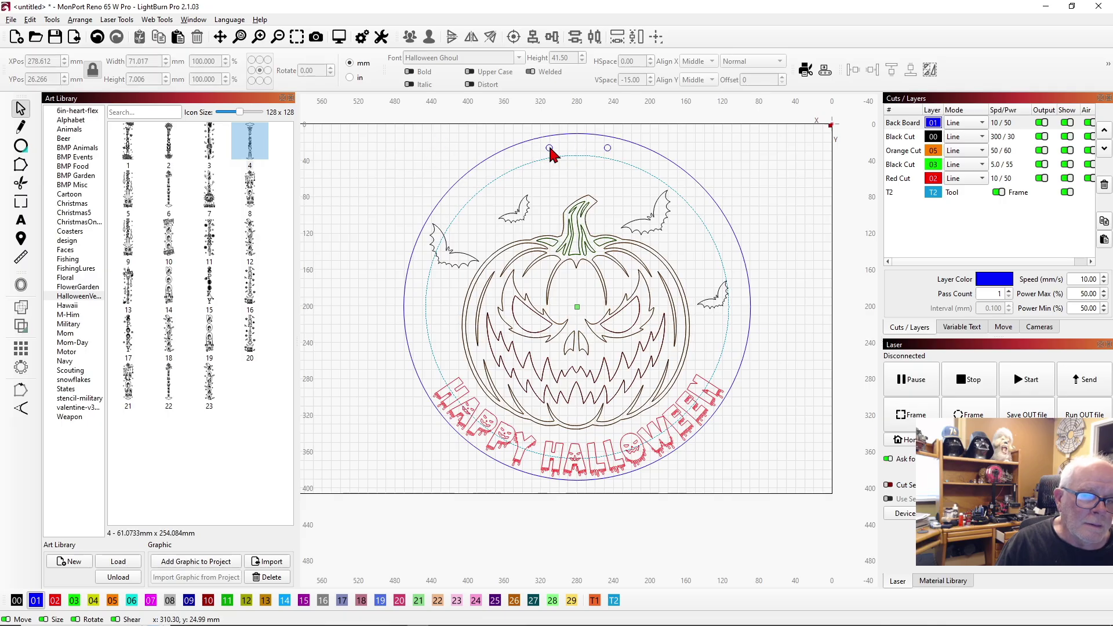
Resize the left and right hanging holes individually to 10 mm wide and high, keeping their proportions locked.
{"action": "left_click", "coordinate": [552, 149]}
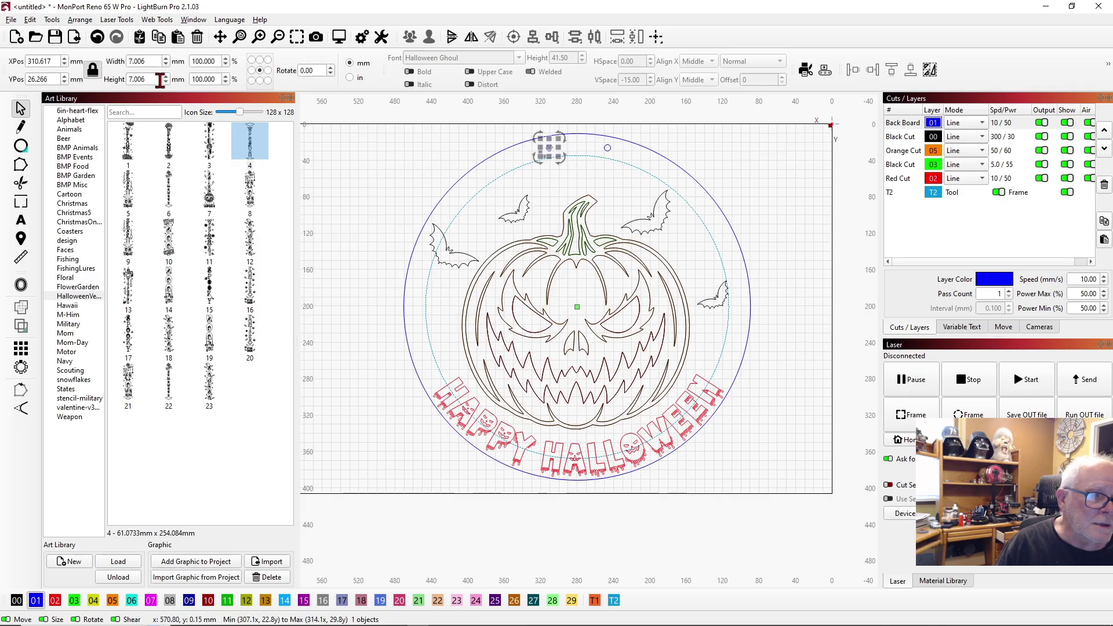
{"action": "double_click", "coordinate": [142, 62]}
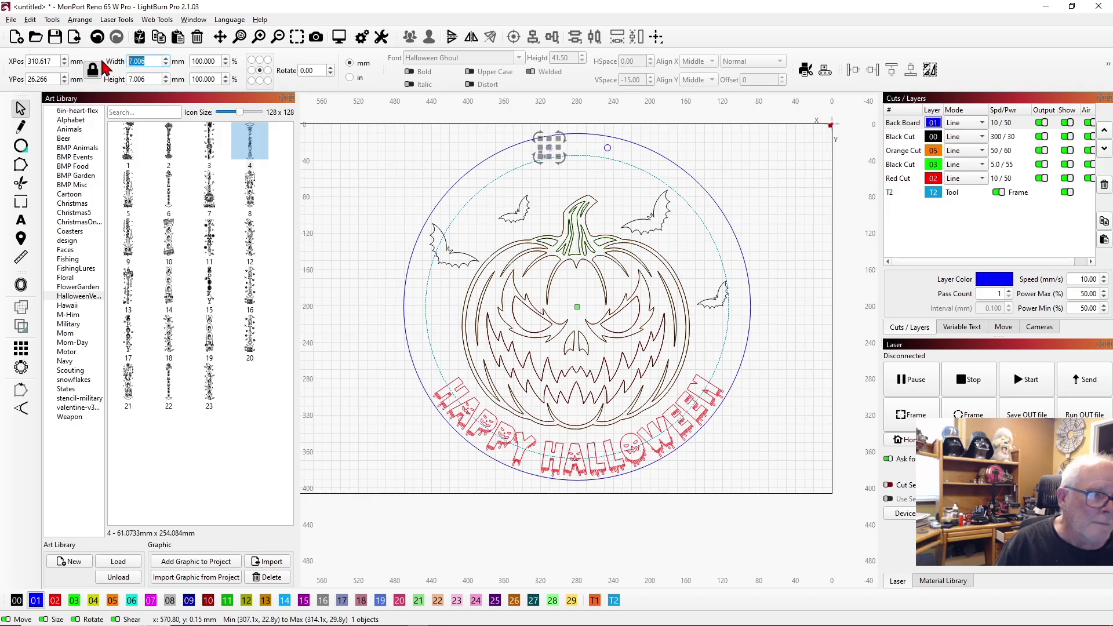
{"action": "type", "text": "10"}
{"action": "key", "text": "Return"}
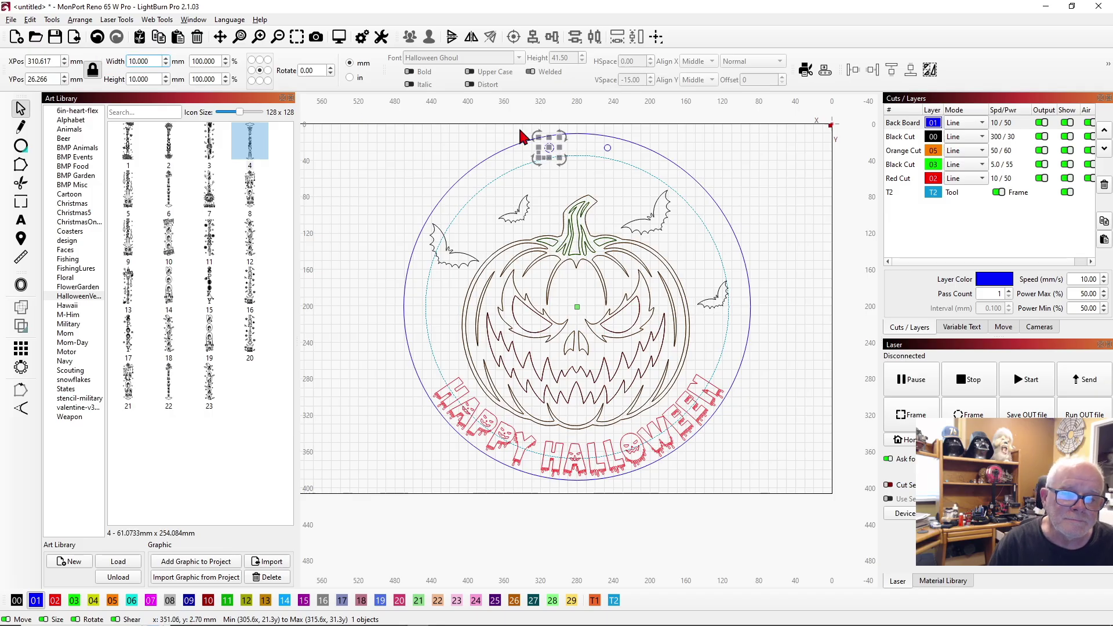
{"action": "left_click", "coordinate": [608, 150]}
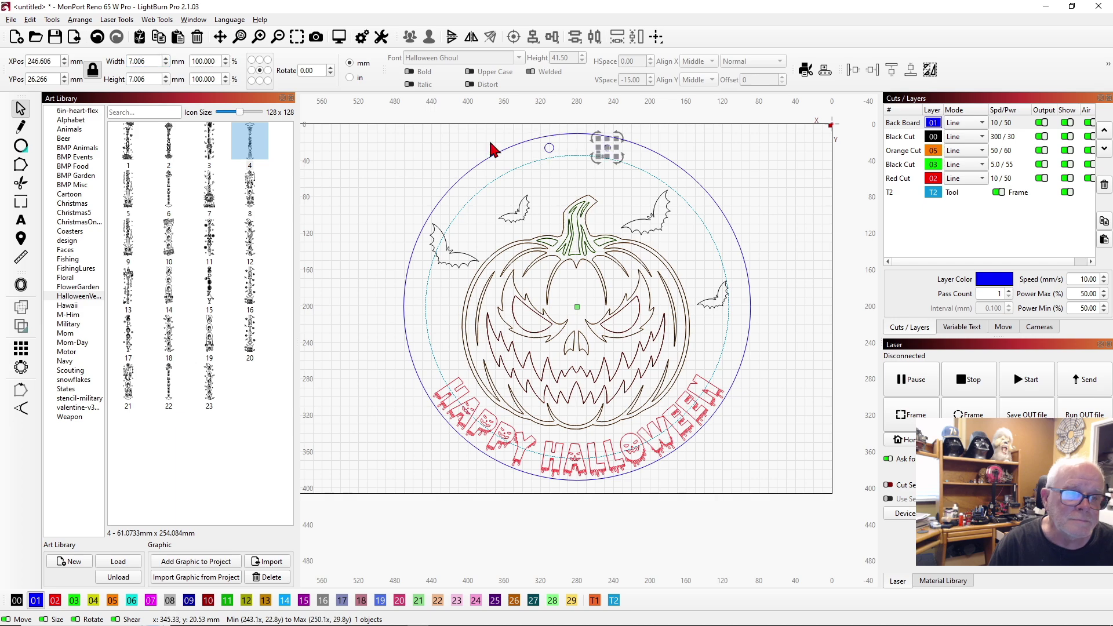
{"action": "left_click", "coordinate": [150, 62]}
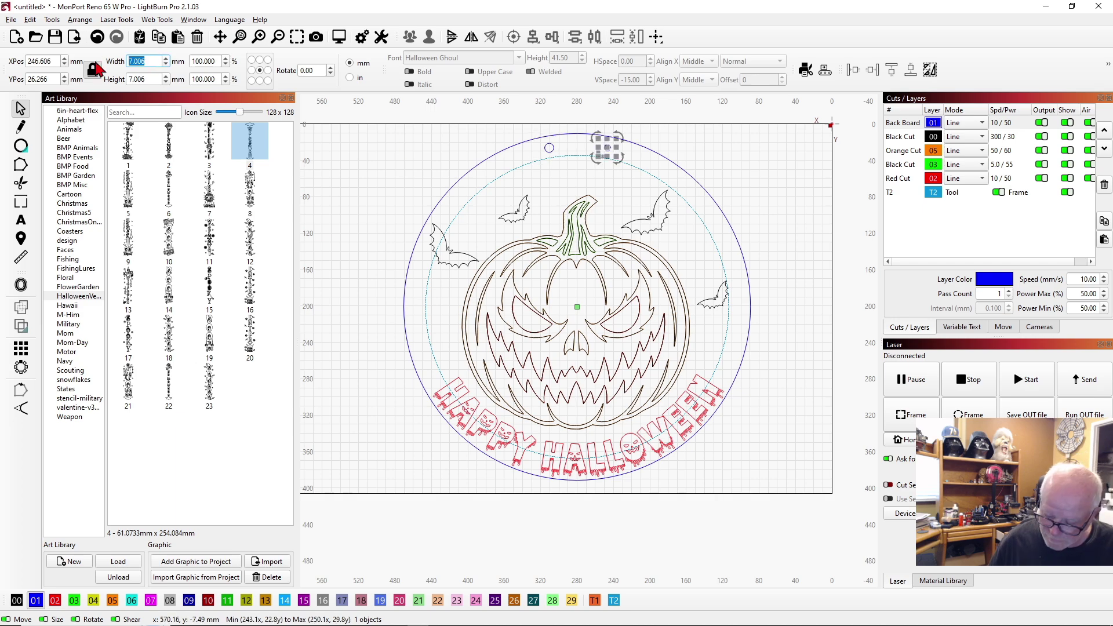
{"action": "type", "text": "10"}
{"action": "key", "text": "Return"}
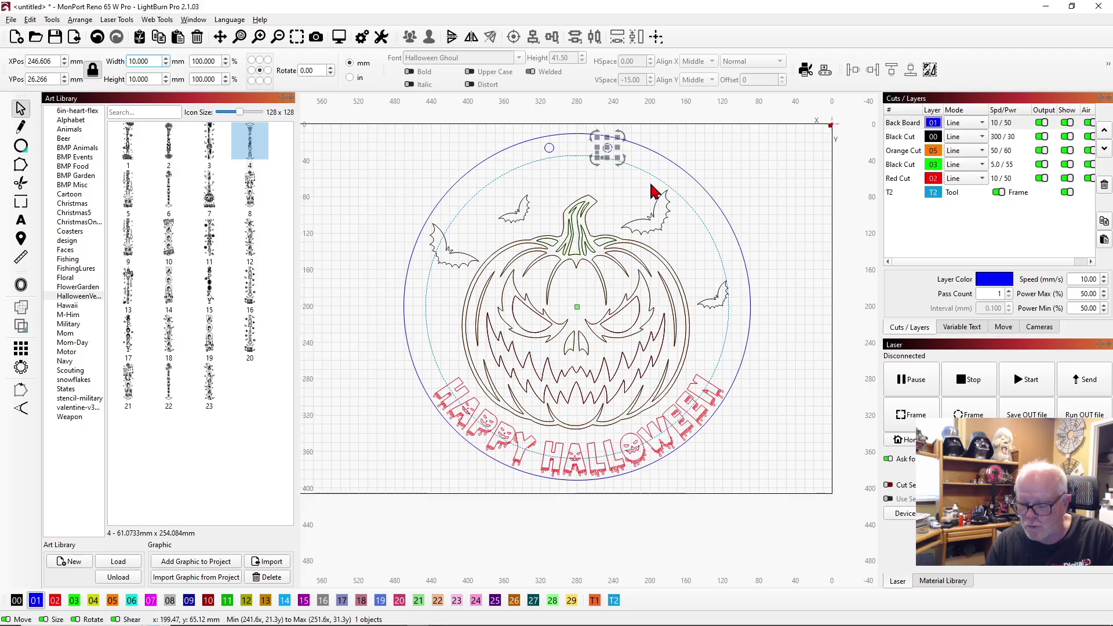
{"action": "left_click", "coordinate": [665, 140]}
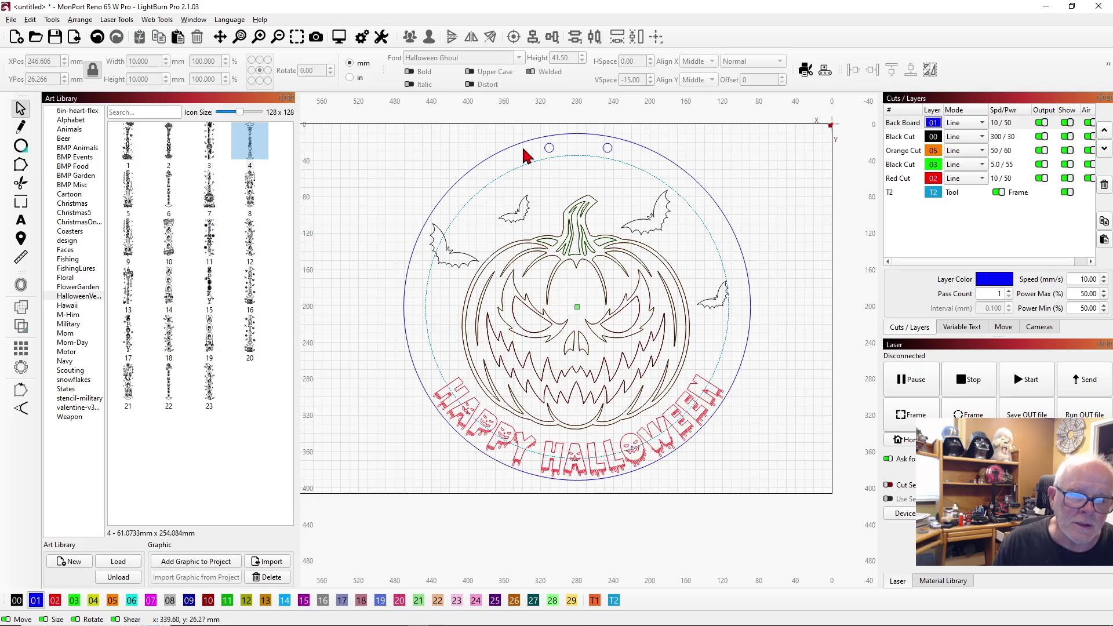
Select both 10 mm hanging holes and group them together.
{"action": "left_click", "coordinate": [555, 152]}
{"action": "left_click", "coordinate": [604, 152], "text": "shift"}
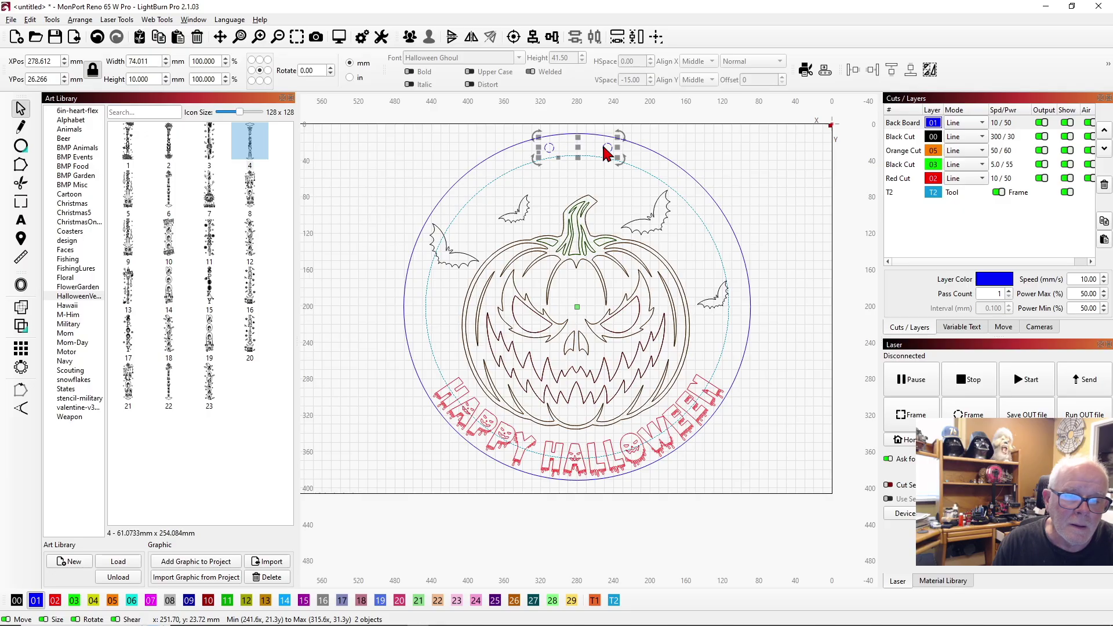
{"action": "left_click", "coordinate": [411, 37]}
{"action": "left_click", "coordinate": [412, 146]}
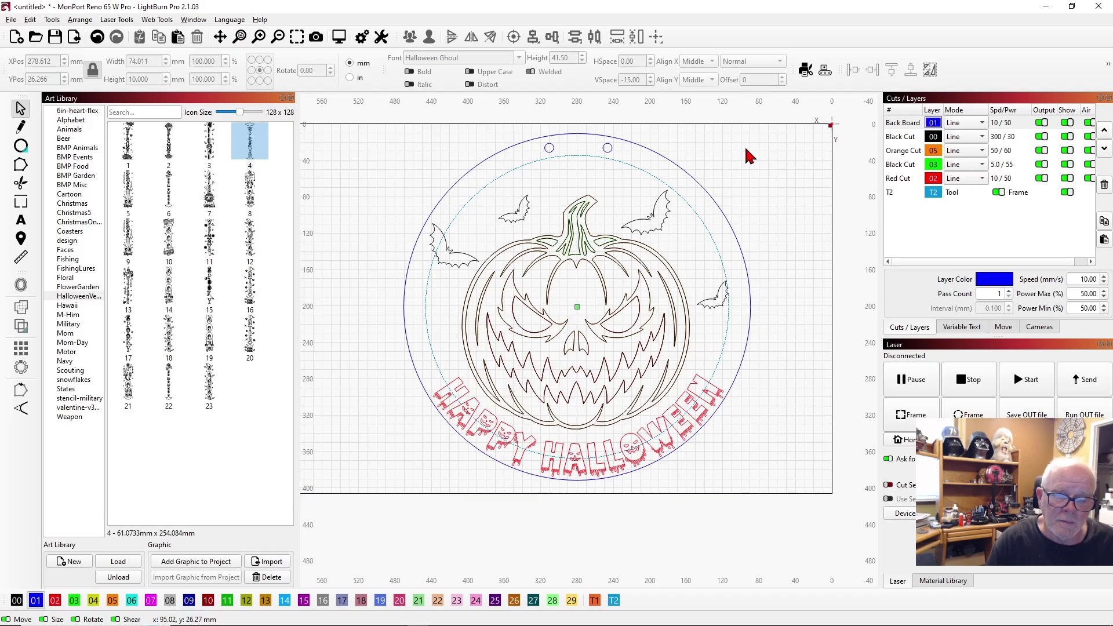
{"action": "left_click", "coordinate": [619, 243]}
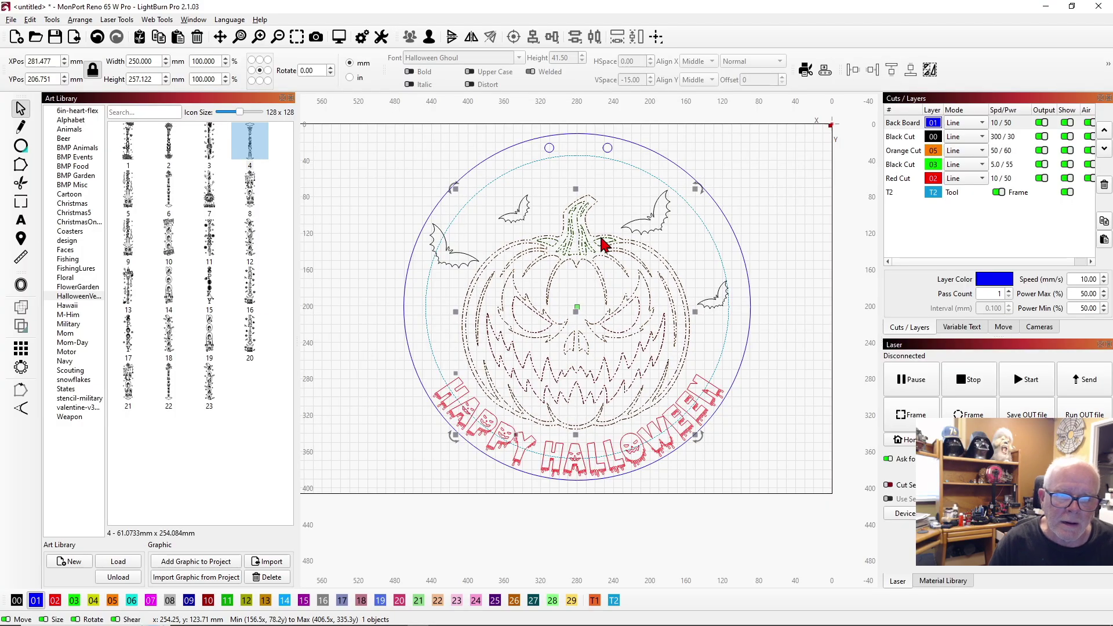
{"action": "left_click", "coordinate": [708, 154]}
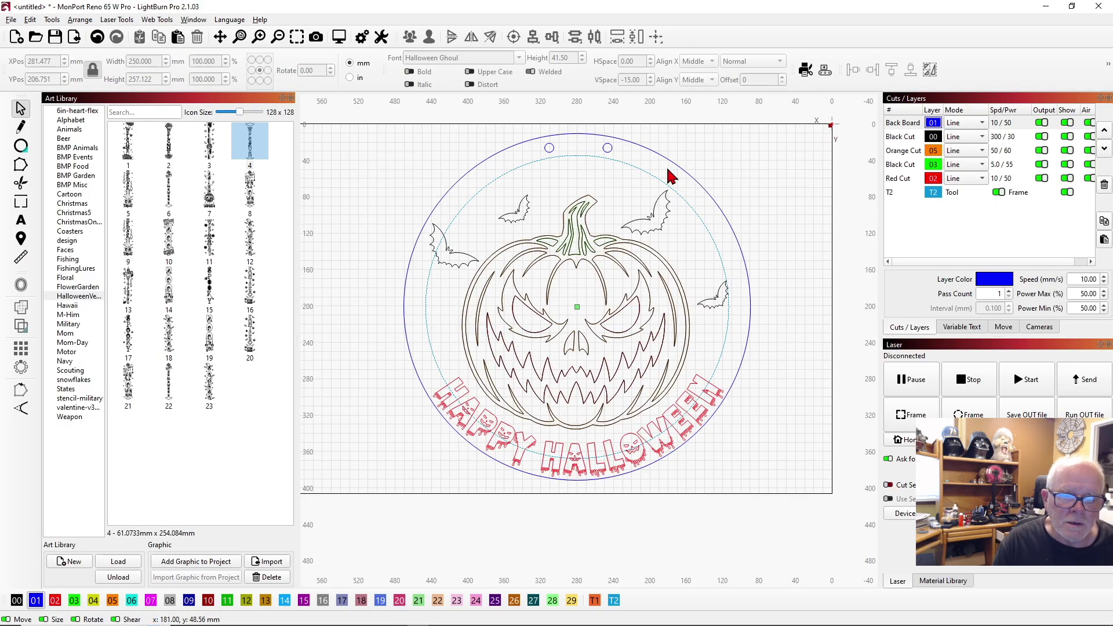